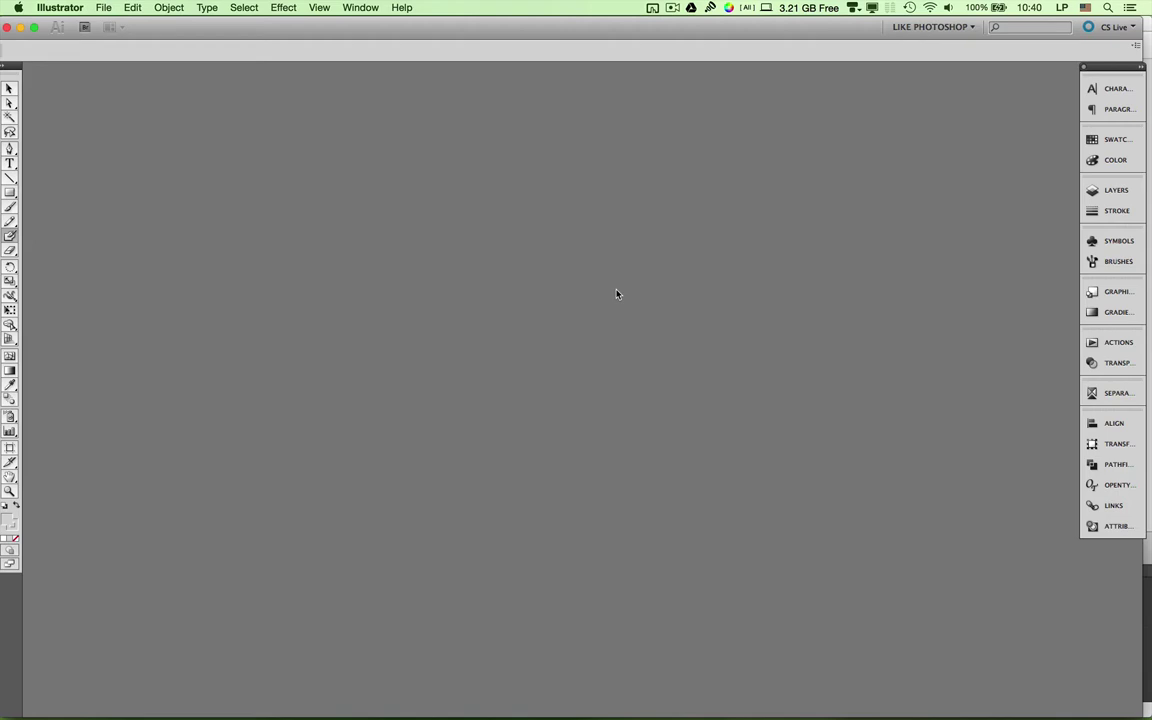
Create a new A4 document with one artboard in portrait orientation, using points as units.
{"action": "left_click", "coordinate": [104, 8]}
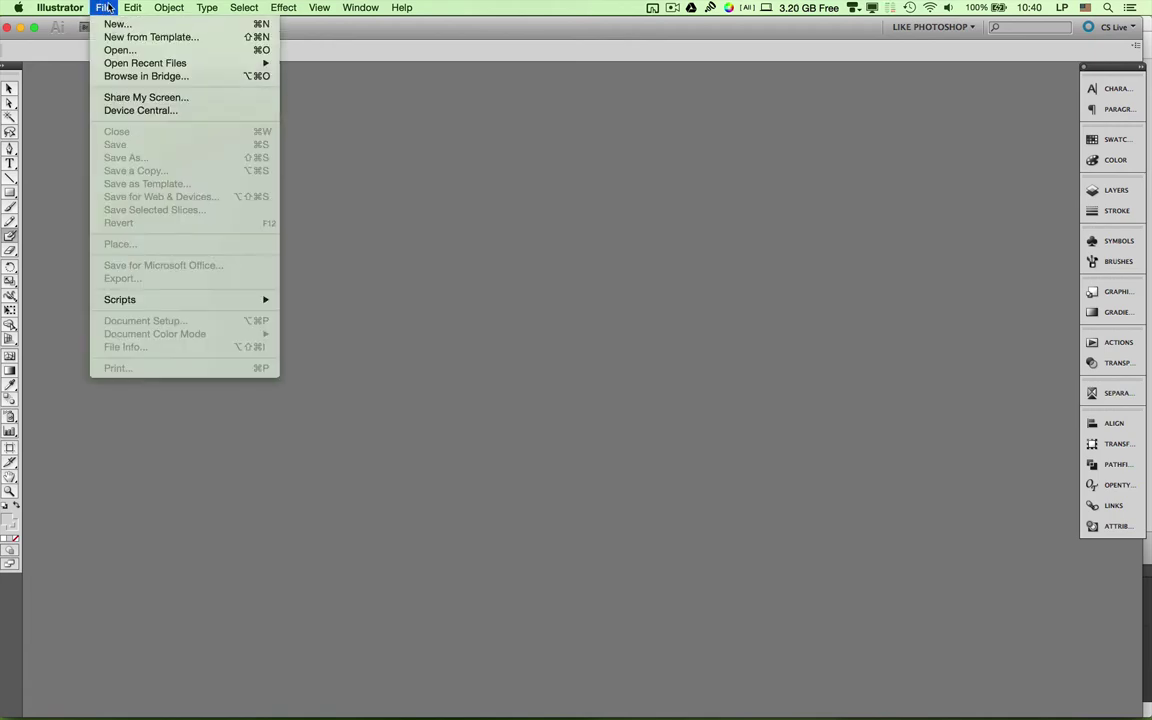
{"action": "left_click", "coordinate": [106, 8]}
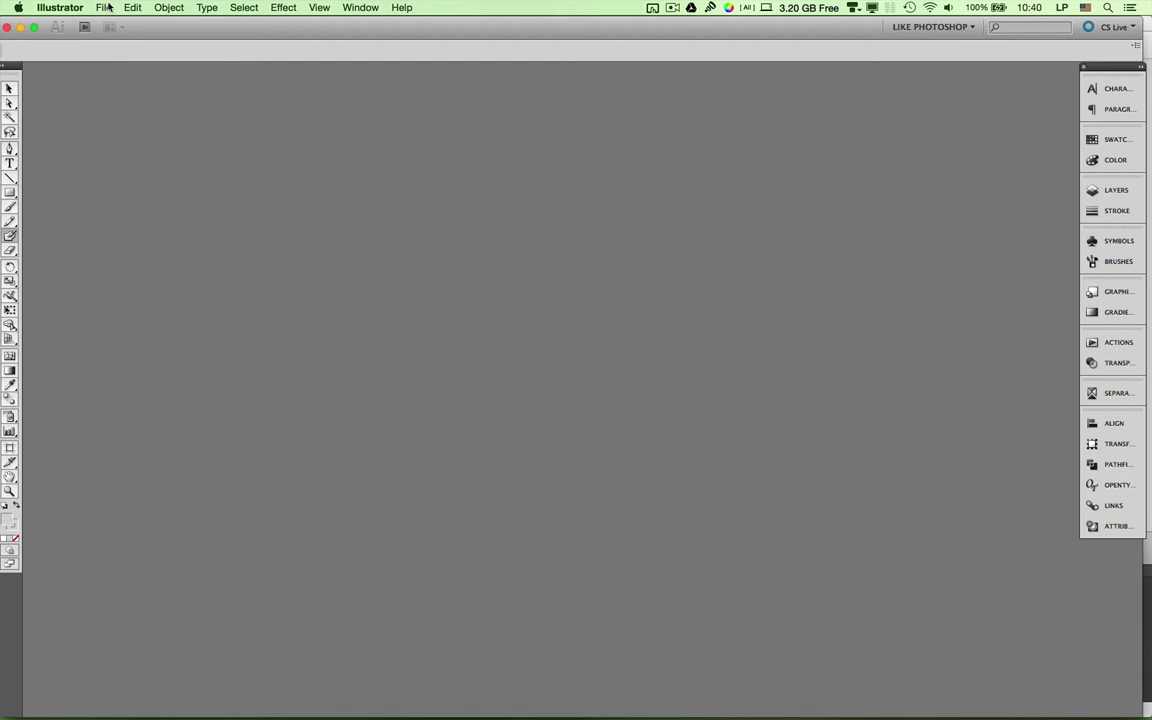
{"action": "key", "text": "super+n"}
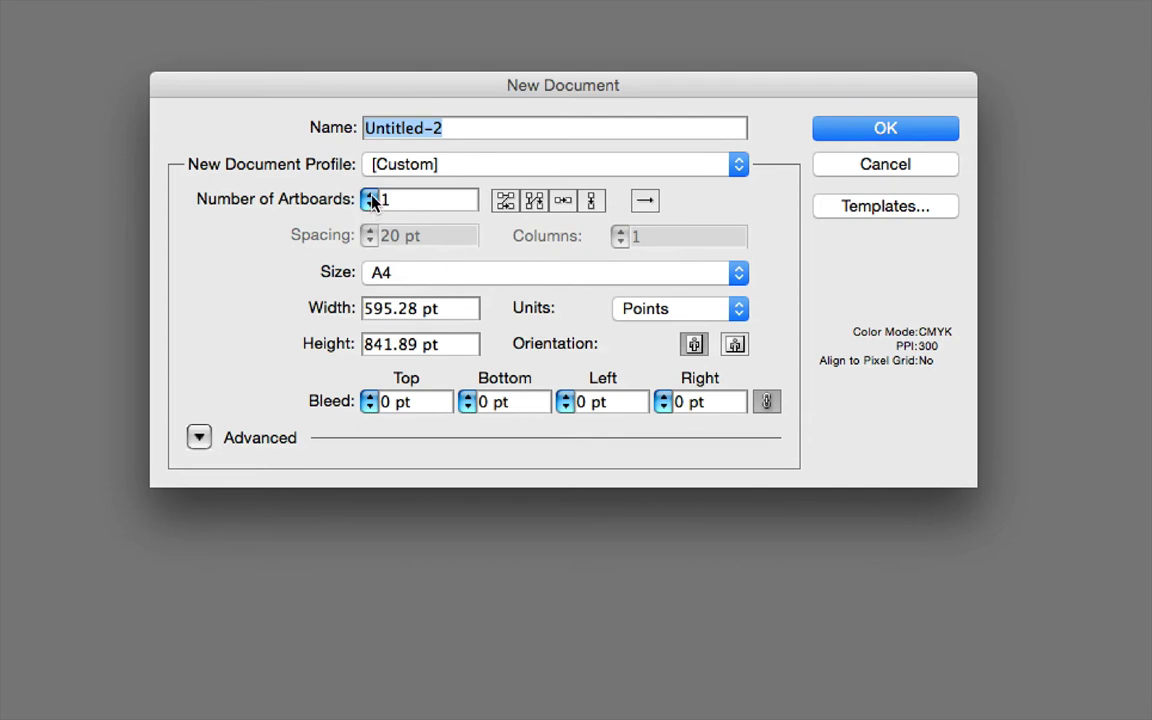
{"action": "left_click", "coordinate": [418, 272]}
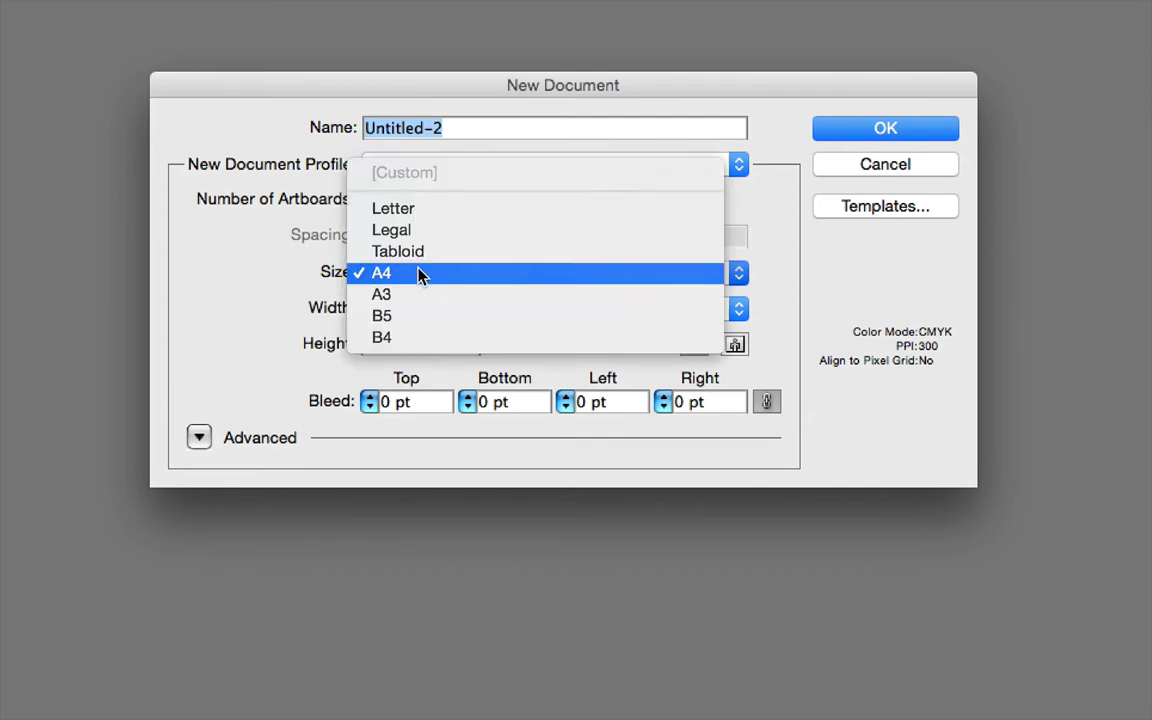
{"action": "left_click", "coordinate": [316, 275]}
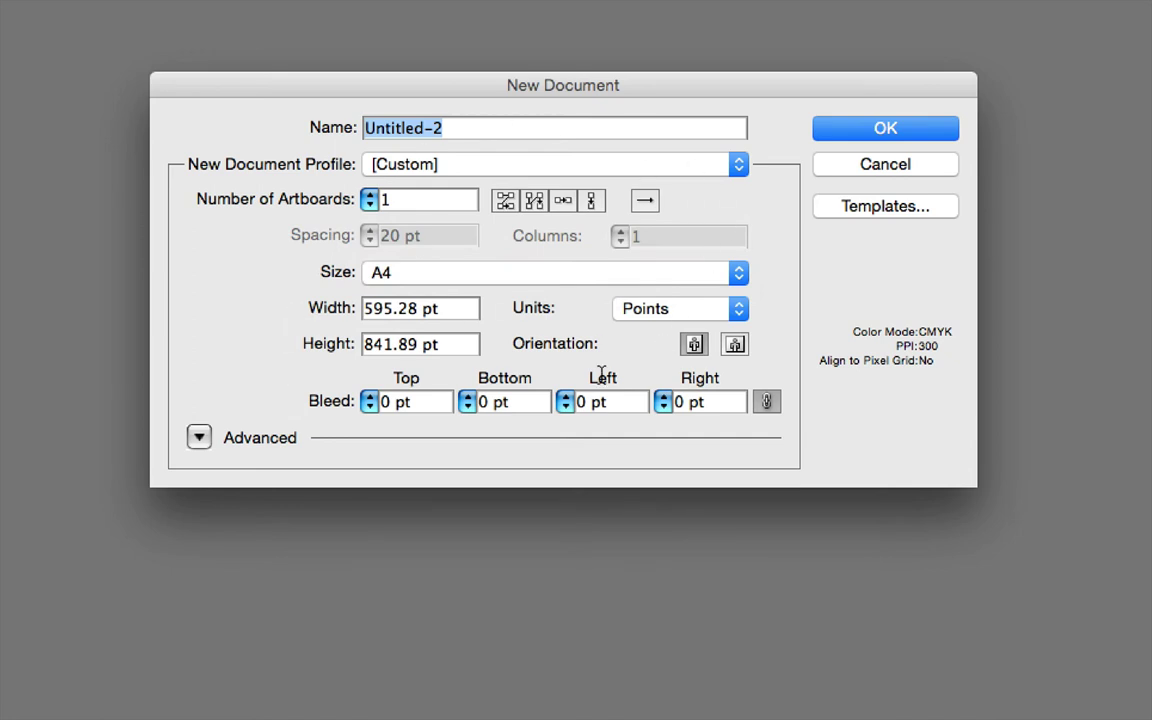
{"action": "left_click", "coordinate": [735, 345]}
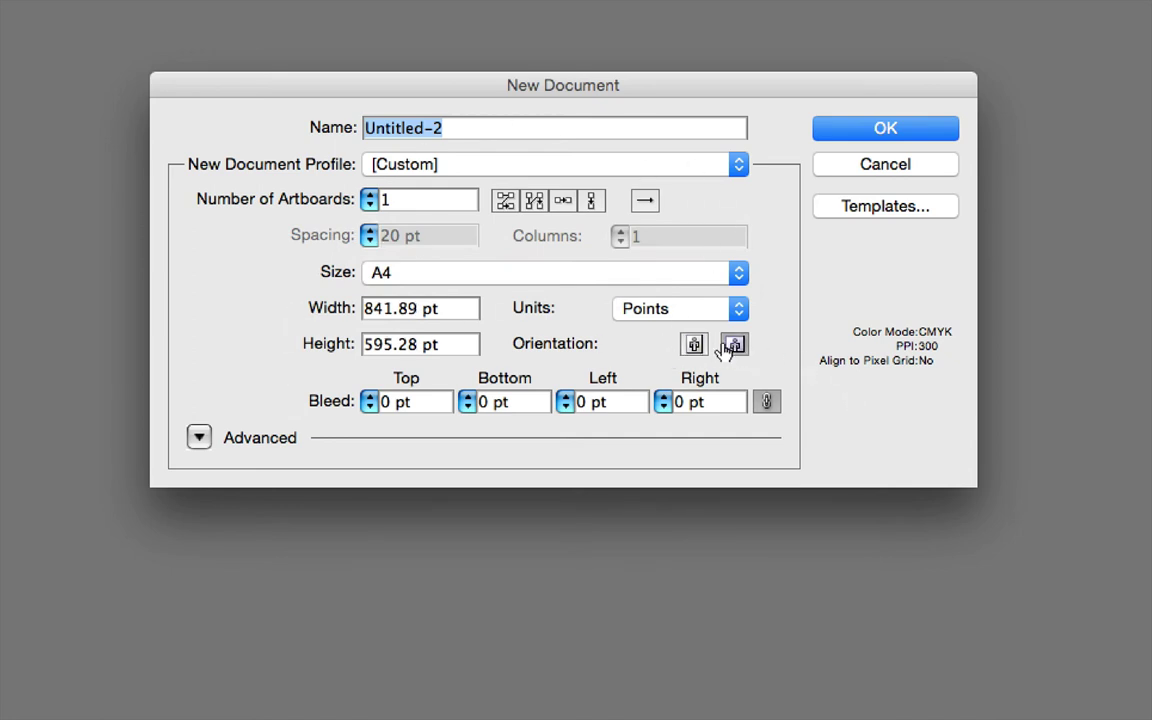
{"action": "left_click", "coordinate": [693, 346]}
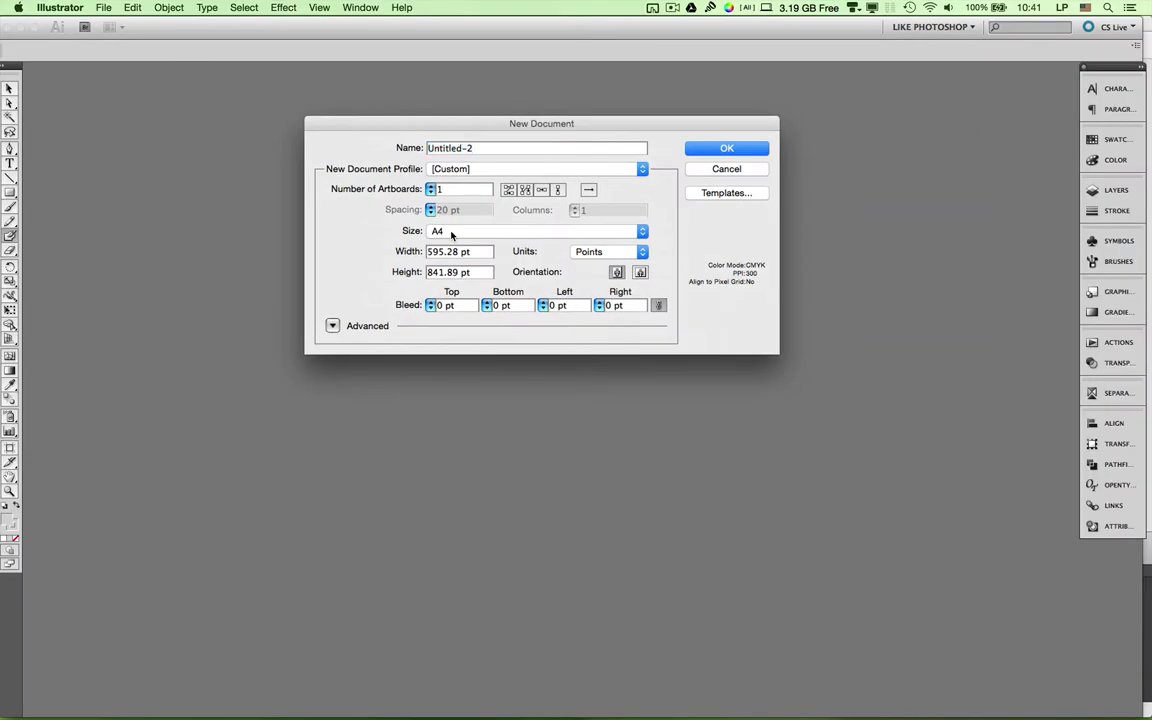
{"action": "key", "text": "Return"}
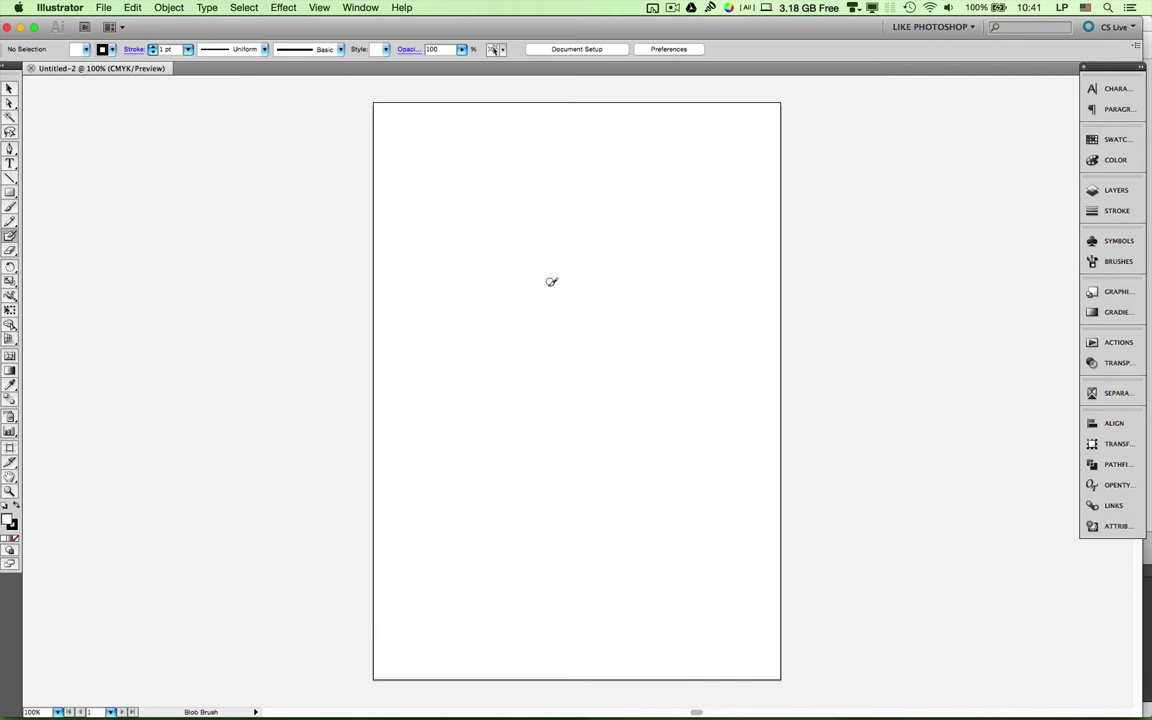
Look through the character, paragraph, swatch, layer and stroke settings.
{"action": "left_click", "coordinate": [9, 88]}
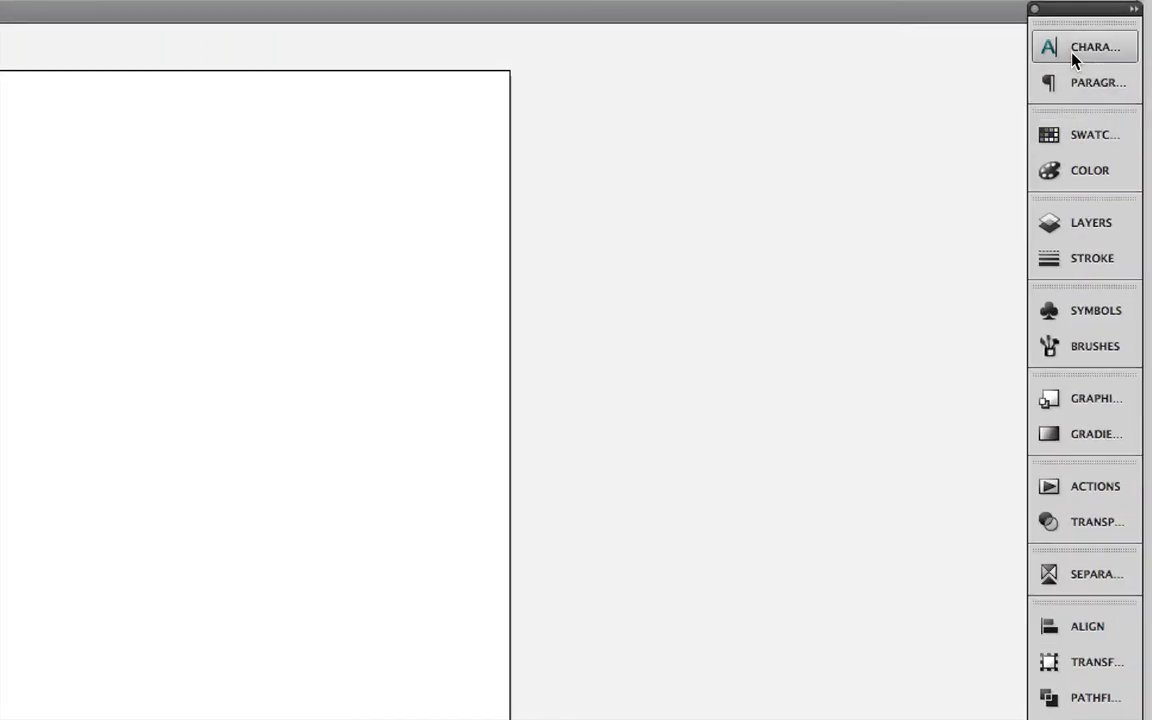
{"action": "left_click", "coordinate": [1110, 91]}
{"action": "left_click", "coordinate": [1075, 84]}
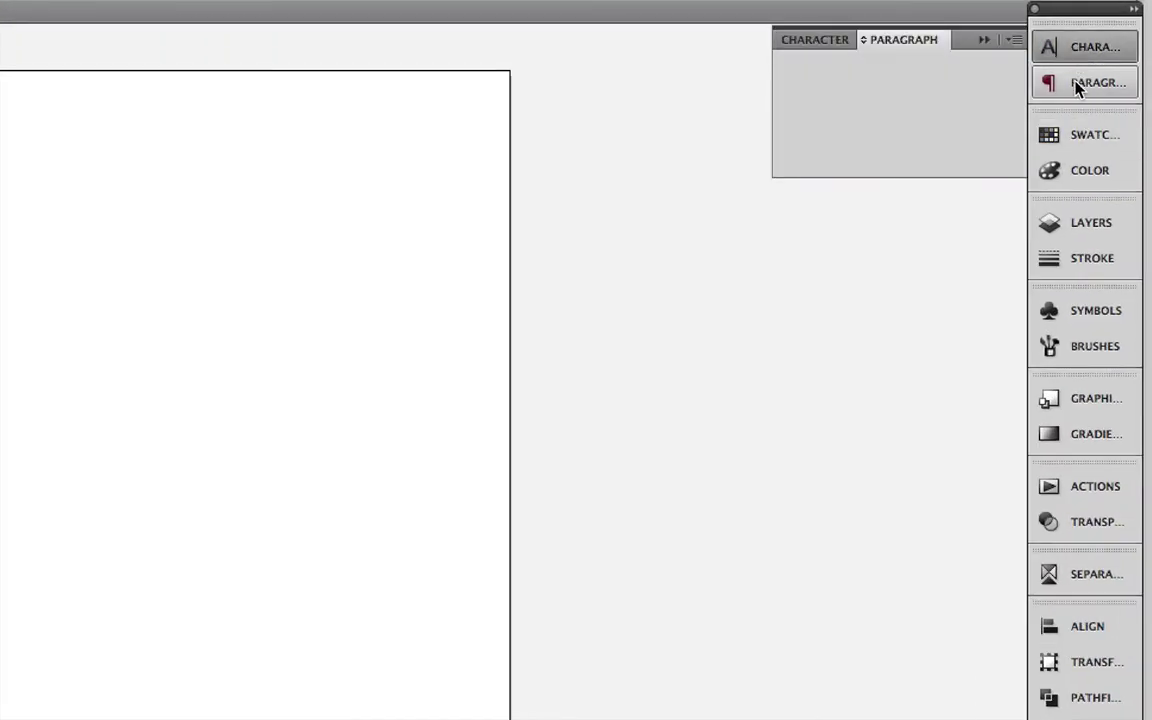
{"action": "left_click", "coordinate": [1075, 132]}
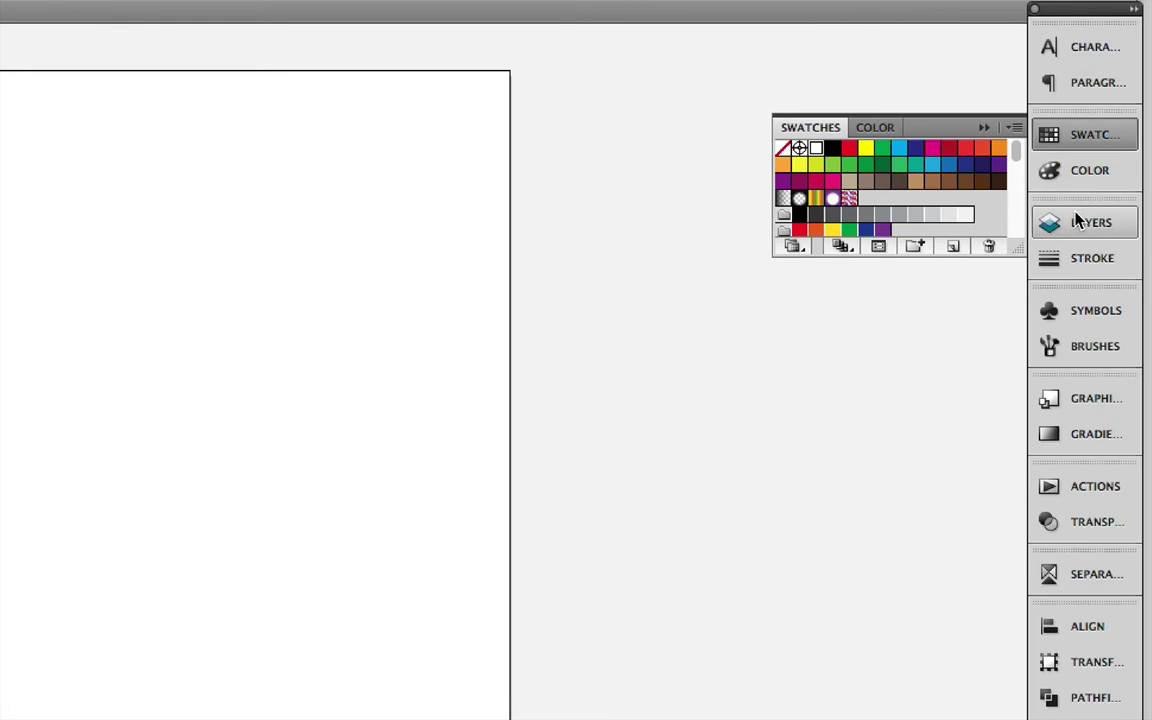
{"action": "left_click", "coordinate": [1075, 221]}
{"action": "left_click", "coordinate": [1078, 259]}
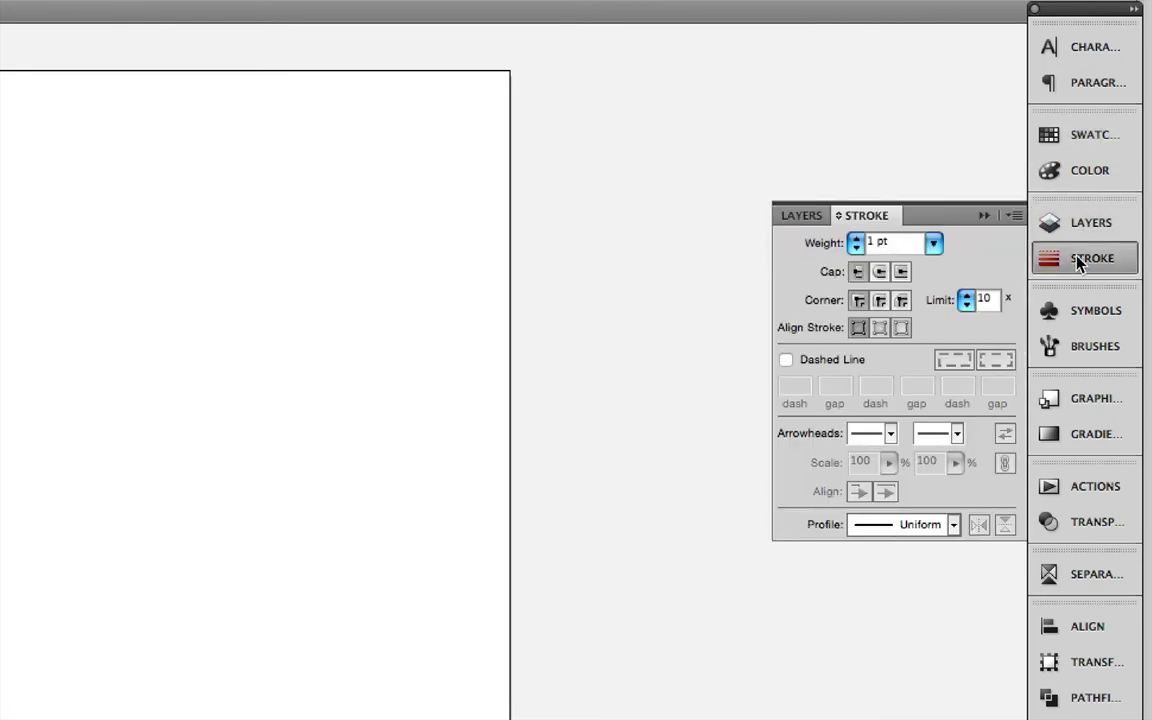
{"action": "left_click", "coordinate": [1078, 261]}
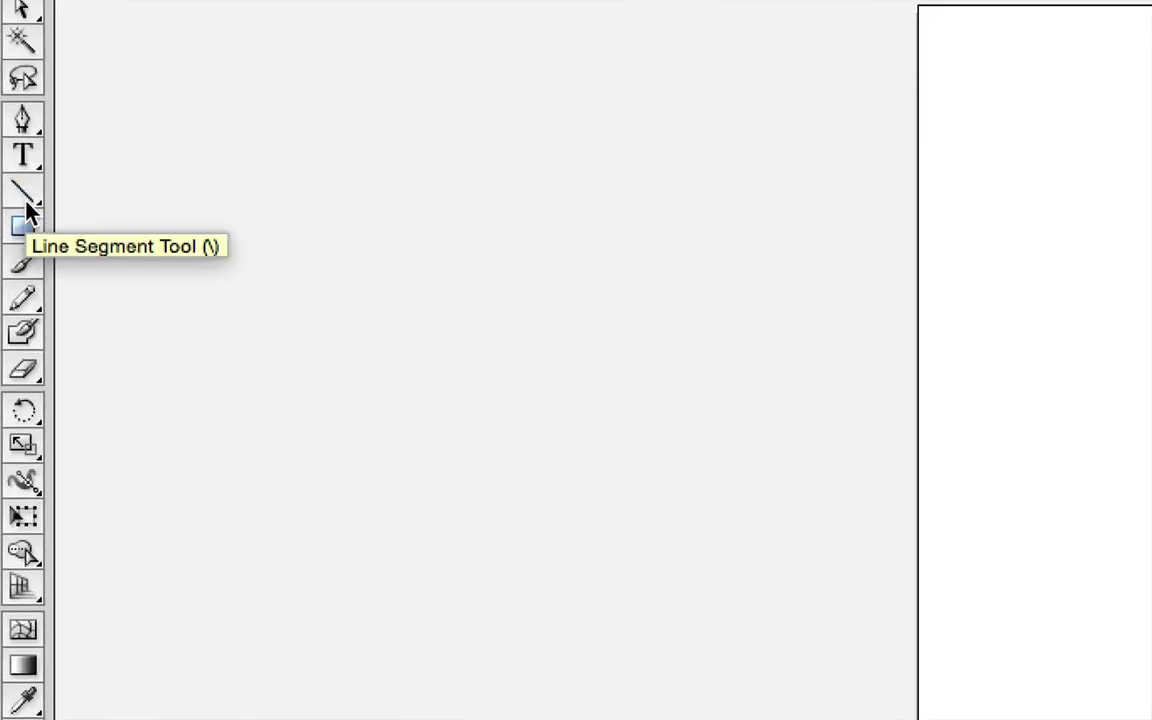
Draw a horizontal line about 282 pt long in the upper part of the artboard and set its stroke weight to 9 pt.
{"action": "left_click", "coordinate": [25, 190]}
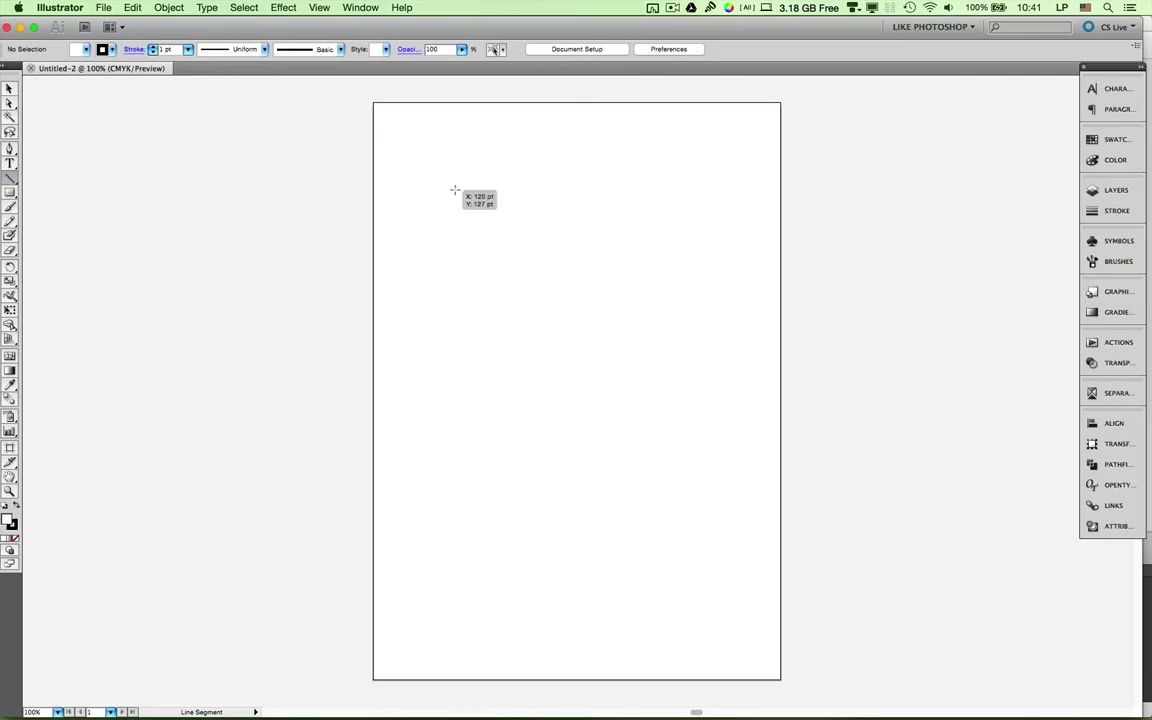
{"action": "left_click_drag", "start_coordinate": [454, 189], "coordinate": [648, 189]}
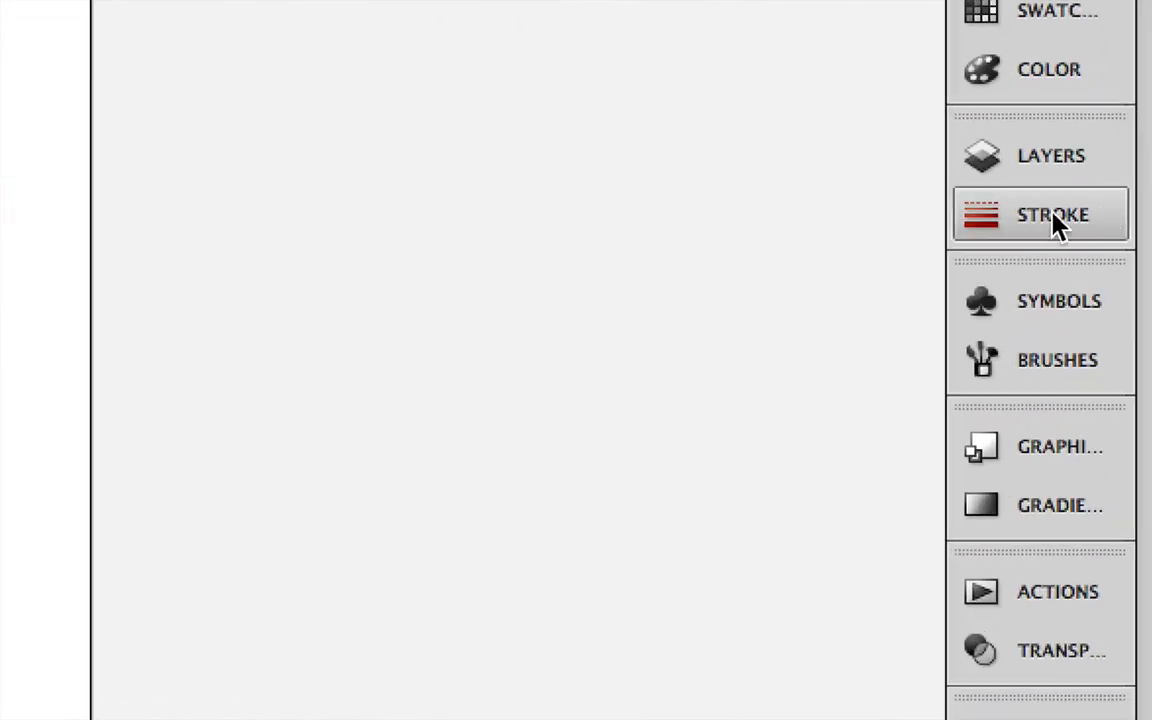
{"action": "left_click", "coordinate": [1053, 214]}
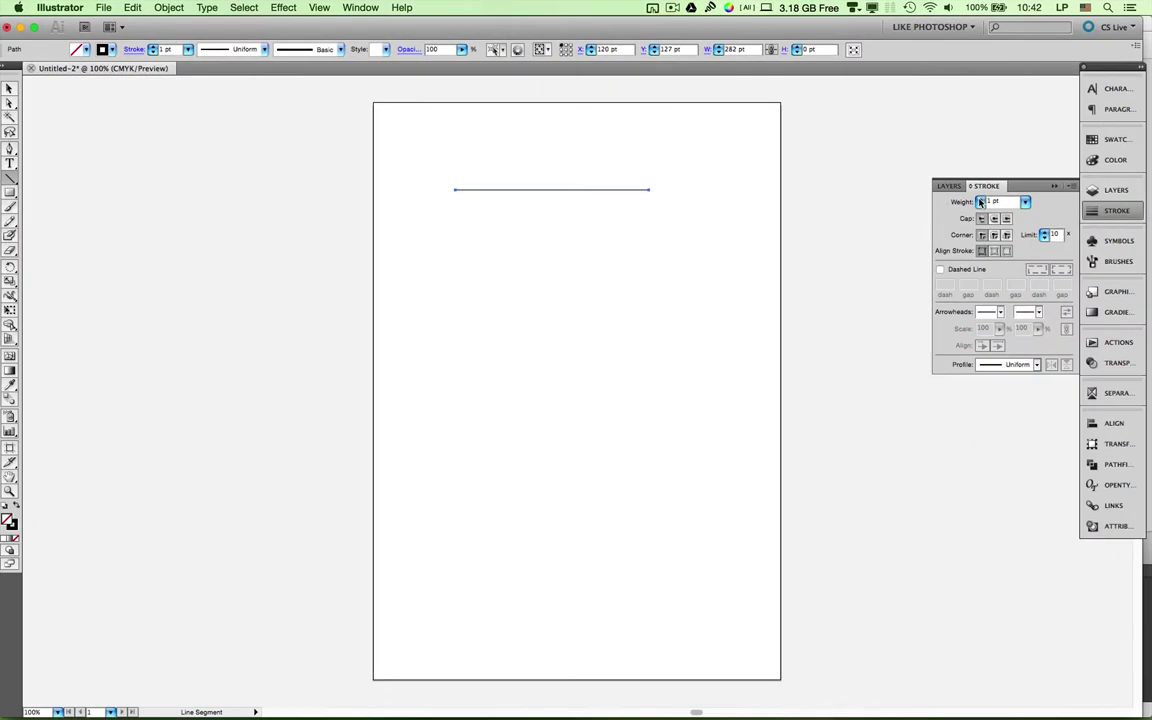
{"action": "left_click", "coordinate": [980, 199]}
{"action": "left_click", "coordinate": [980, 199]}
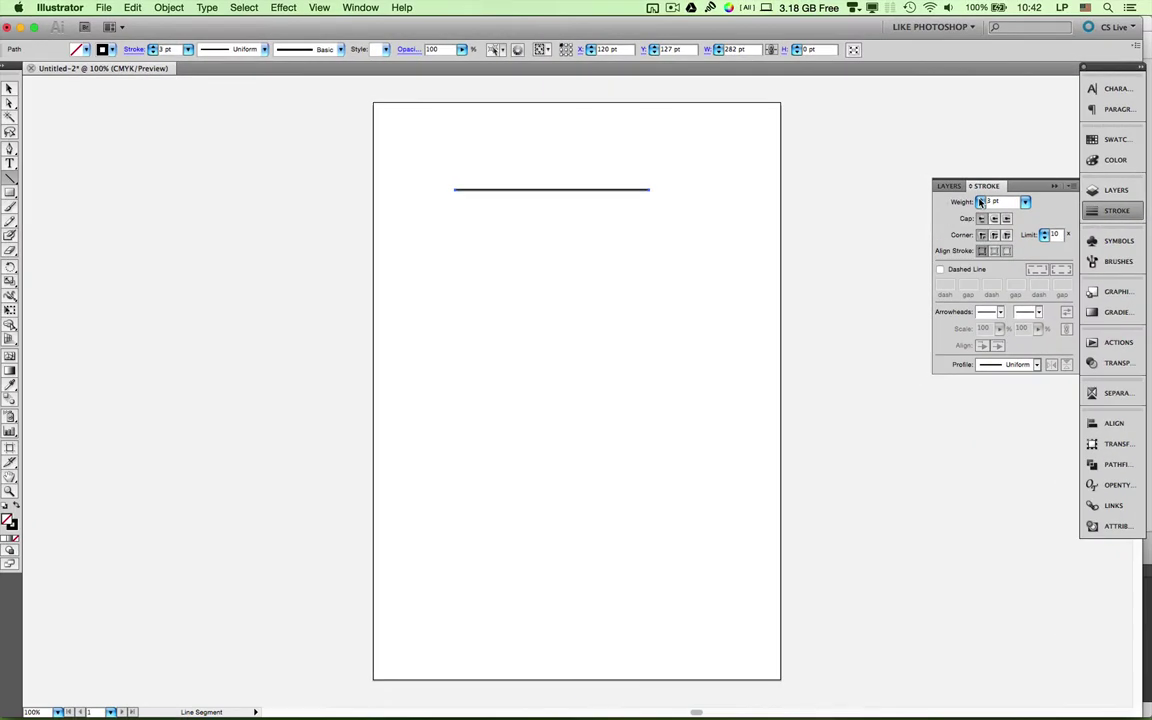
{"action": "left_click", "coordinate": [980, 199]}
{"action": "left_click", "coordinate": [980, 199]}
{"action": "left_click", "coordinate": [980, 199]}
{"action": "left_click", "coordinate": [980, 199]}
{"action": "left_click", "coordinate": [980, 199]}
{"action": "left_click", "coordinate": [980, 199]}
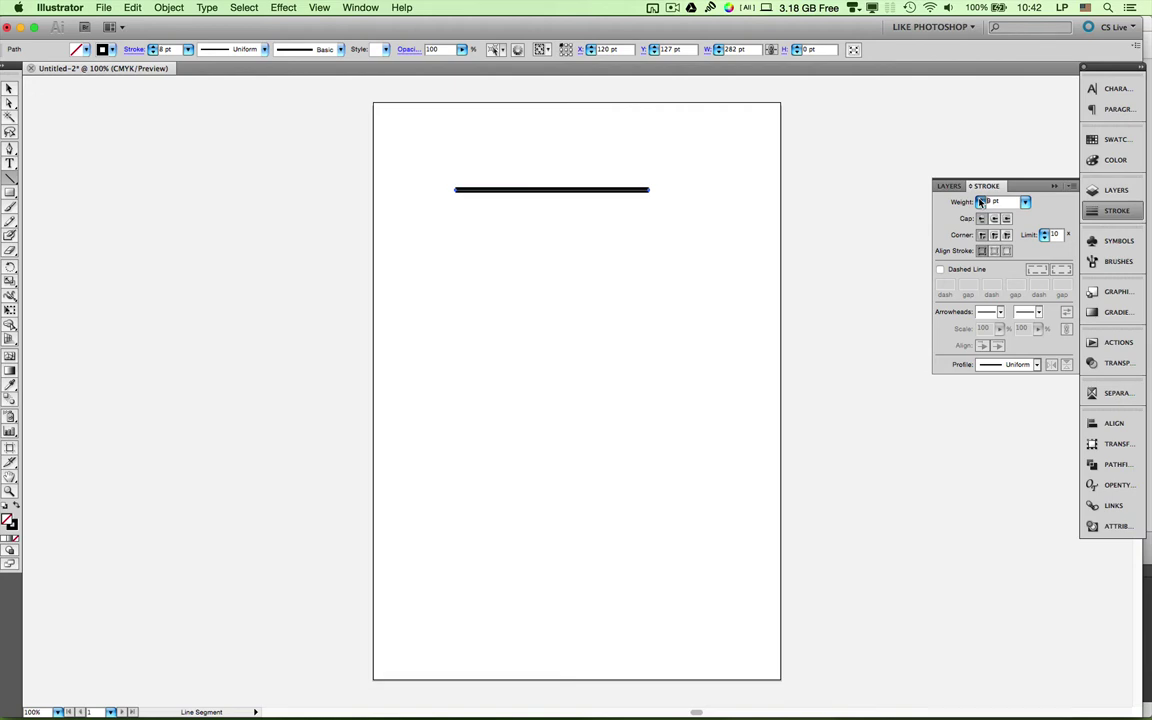
{"action": "left_click", "coordinate": [980, 199]}
{"action": "left_click", "coordinate": [980, 199]}
{"action": "left_click", "coordinate": [980, 199]}
{"action": "left_click", "coordinate": [980, 199]}
{"action": "left_click", "coordinate": [980, 199]}
{"action": "left_click", "coordinate": [980, 199]}
{"action": "left_click", "coordinate": [980, 199]}
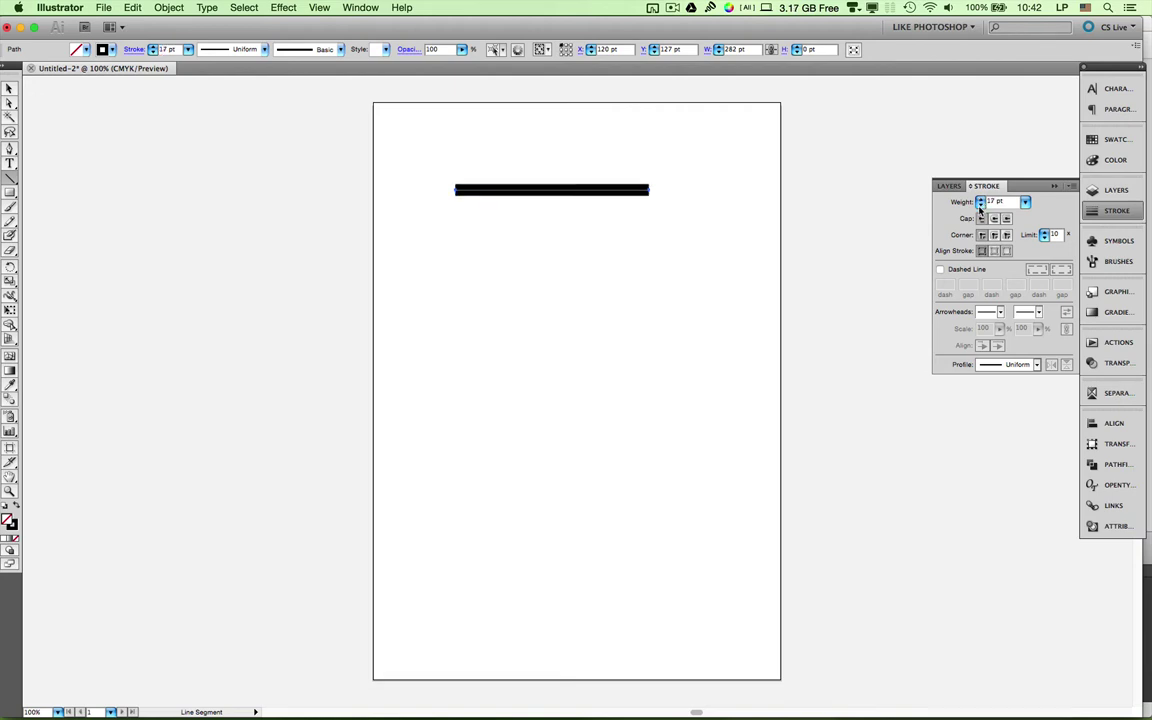
{"action": "left_click", "coordinate": [980, 199]}
{"action": "left_click", "coordinate": [980, 205]}
{"action": "left_click", "coordinate": [980, 205]}
{"action": "left_click", "coordinate": [980, 205]}
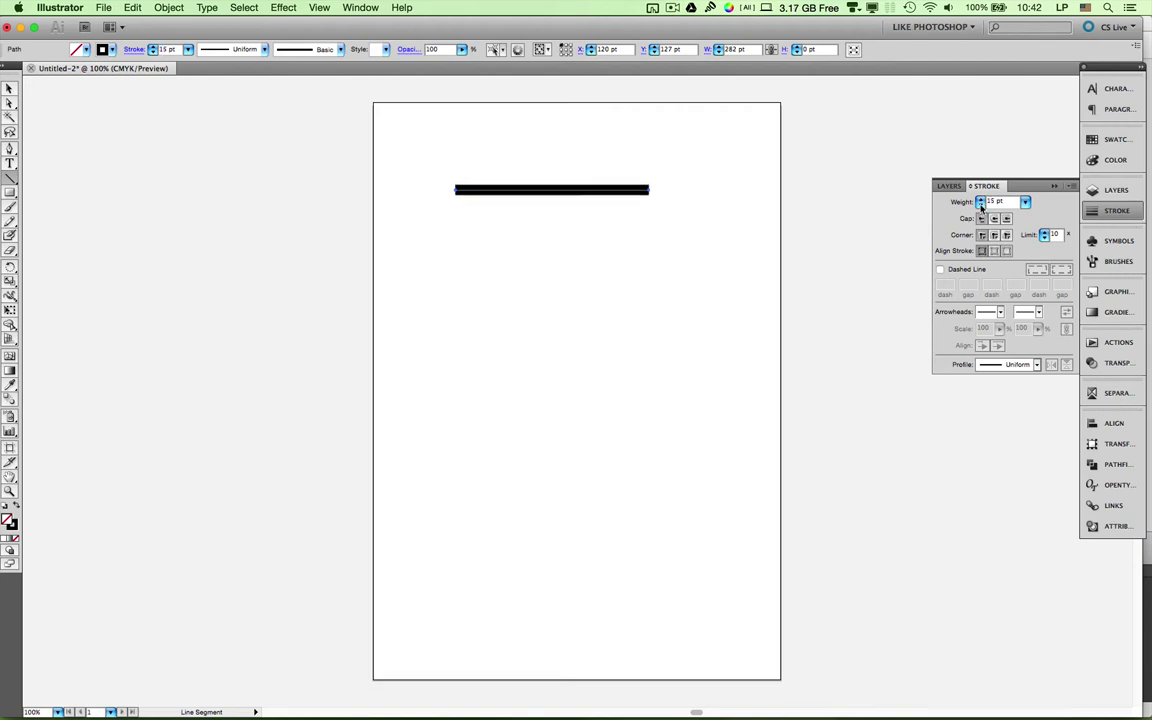
{"action": "left_click", "coordinate": [980, 205]}
{"action": "left_click", "coordinate": [980, 205]}
{"action": "left_click", "coordinate": [980, 205]}
{"action": "left_click", "coordinate": [980, 205]}
{"action": "left_click", "coordinate": [980, 205]}
{"action": "left_click", "coordinate": [980, 205]}
Try a dashed stroke with 12 pt dashes on the line, and turn the dashes off again.
{"action": "key", "text": "super+equal"}
{"action": "key", "text": "super+equal"}
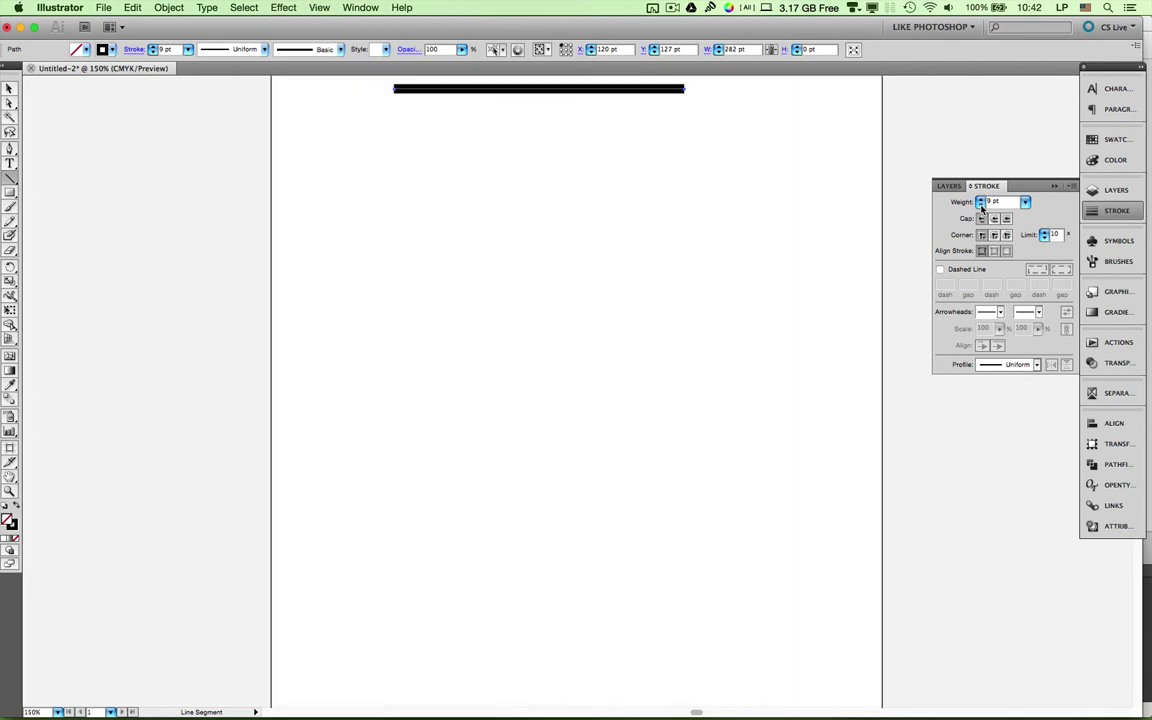
{"action": "scroll", "coordinate": [774, 249], "scroll_direction": "up", "scroll_amount": 5}
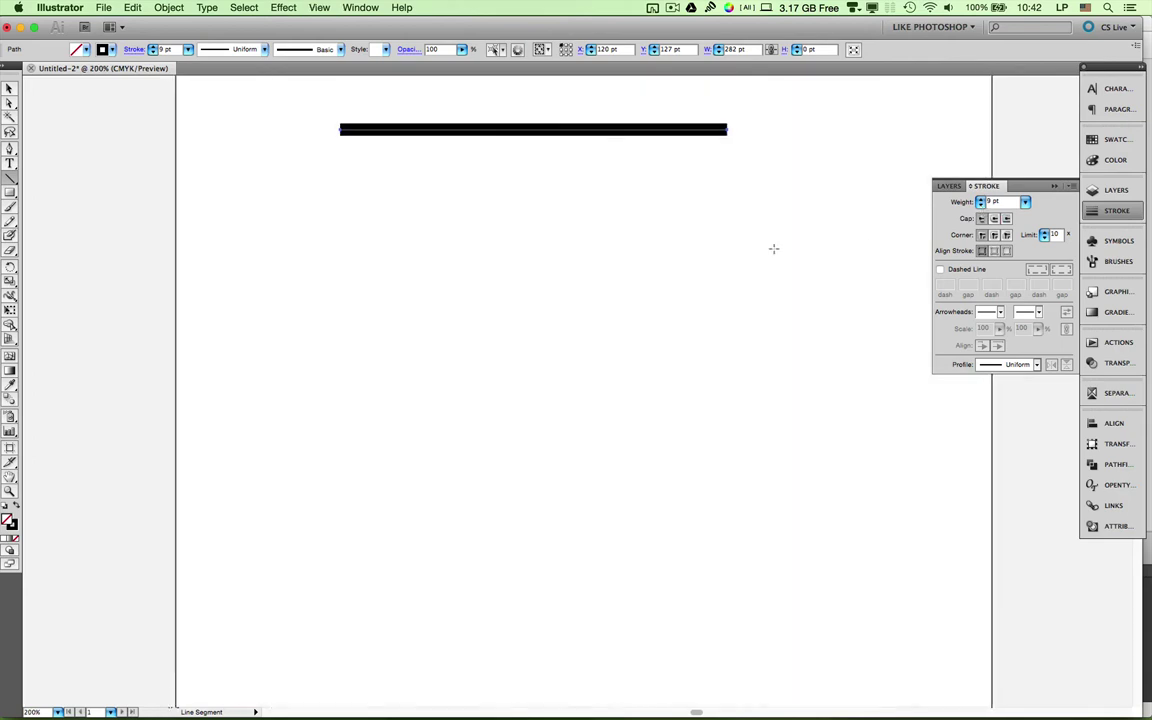
{"action": "scroll", "coordinate": [774, 249], "scroll_direction": "left", "scroll_amount": 2}
{"action": "scroll", "coordinate": [774, 249], "scroll_direction": "left", "scroll_amount": 2}
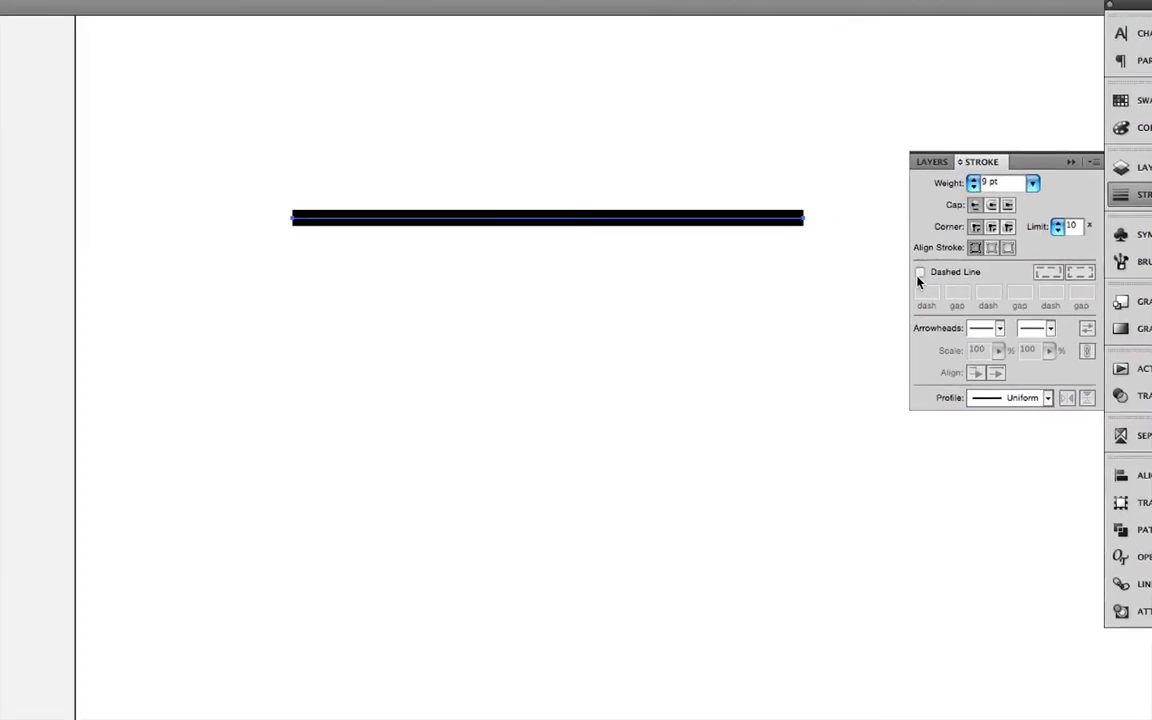
{"action": "left_click", "coordinate": [927, 273]}
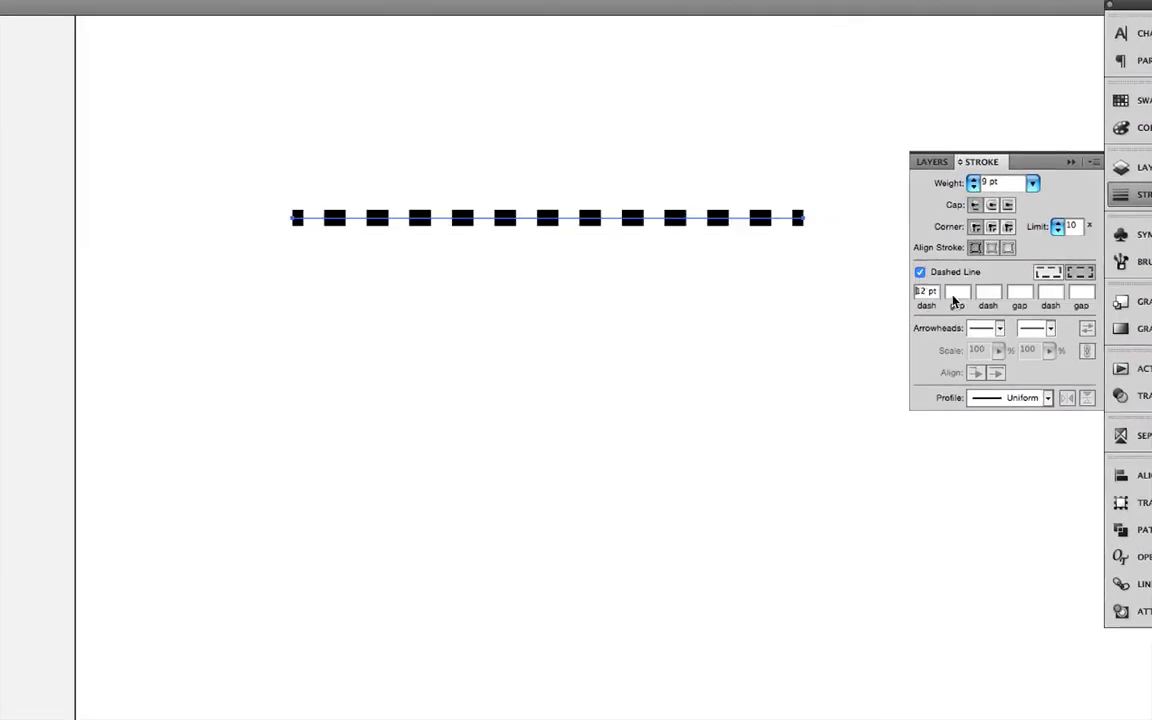
{"action": "left_click", "coordinate": [919, 273]}
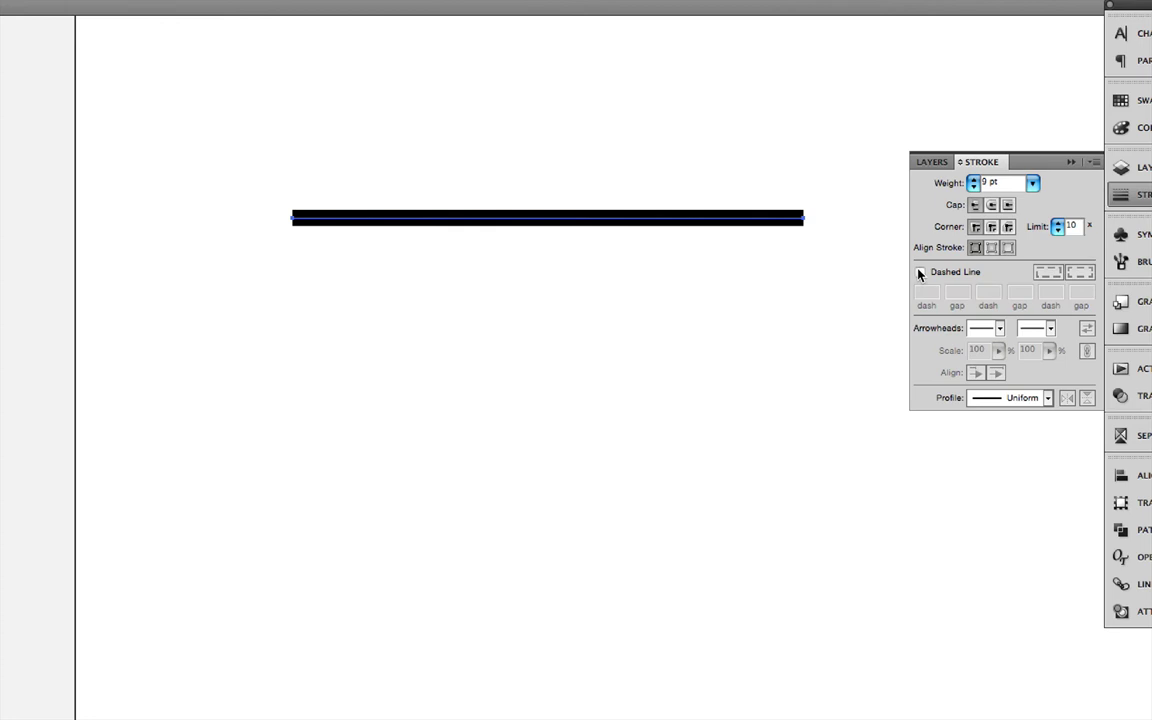
Try the Arrow 1 arrowhead on the start of the line, and reset it to None.
{"action": "left_click", "coordinate": [1000, 332]}
{"action": "left_click", "coordinate": [1001, 384]}
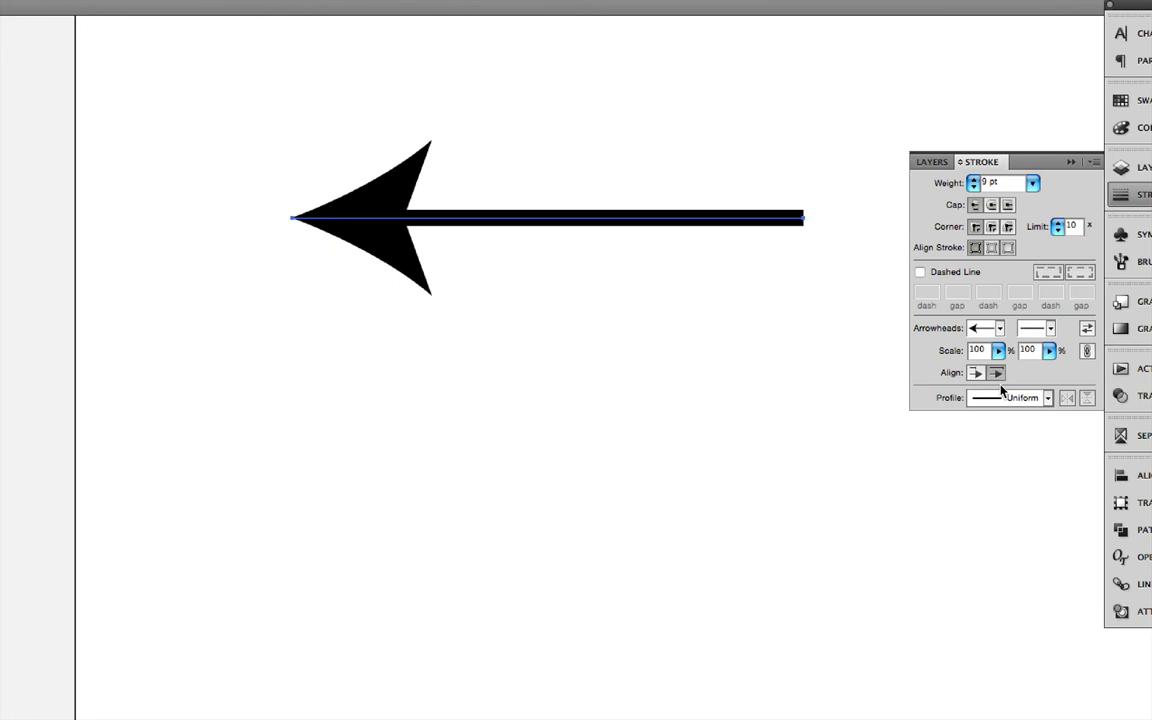
{"action": "left_click", "coordinate": [998, 330]}
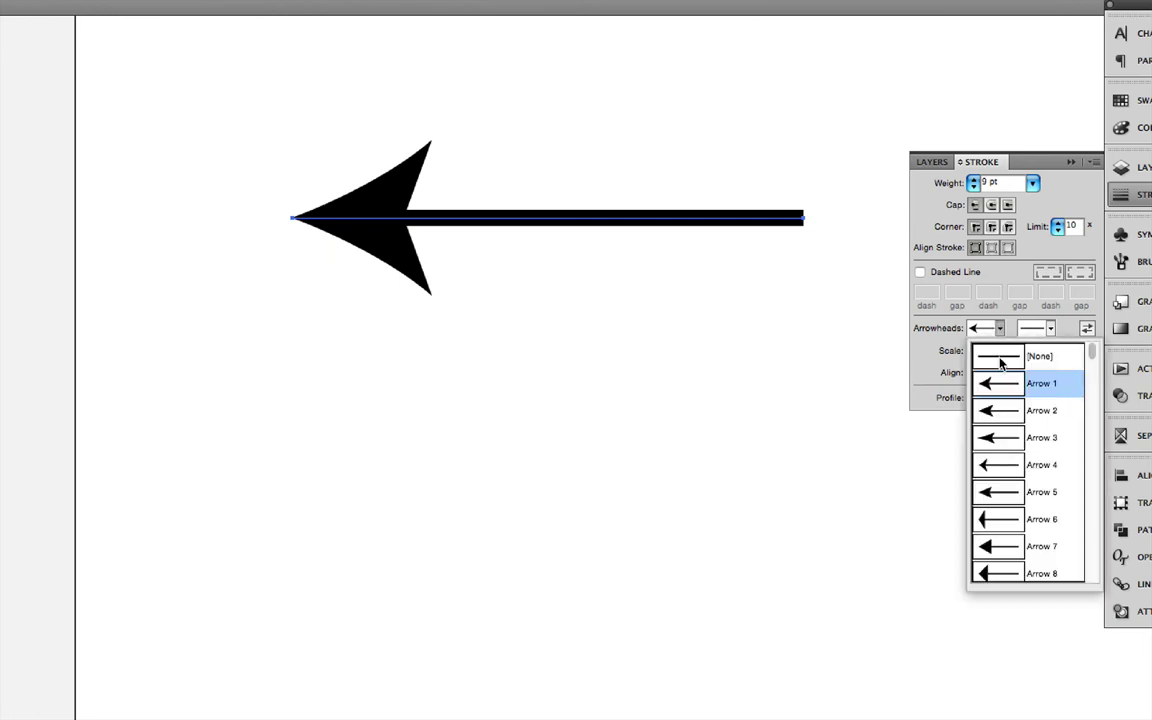
{"action": "left_click", "coordinate": [1000, 360]}
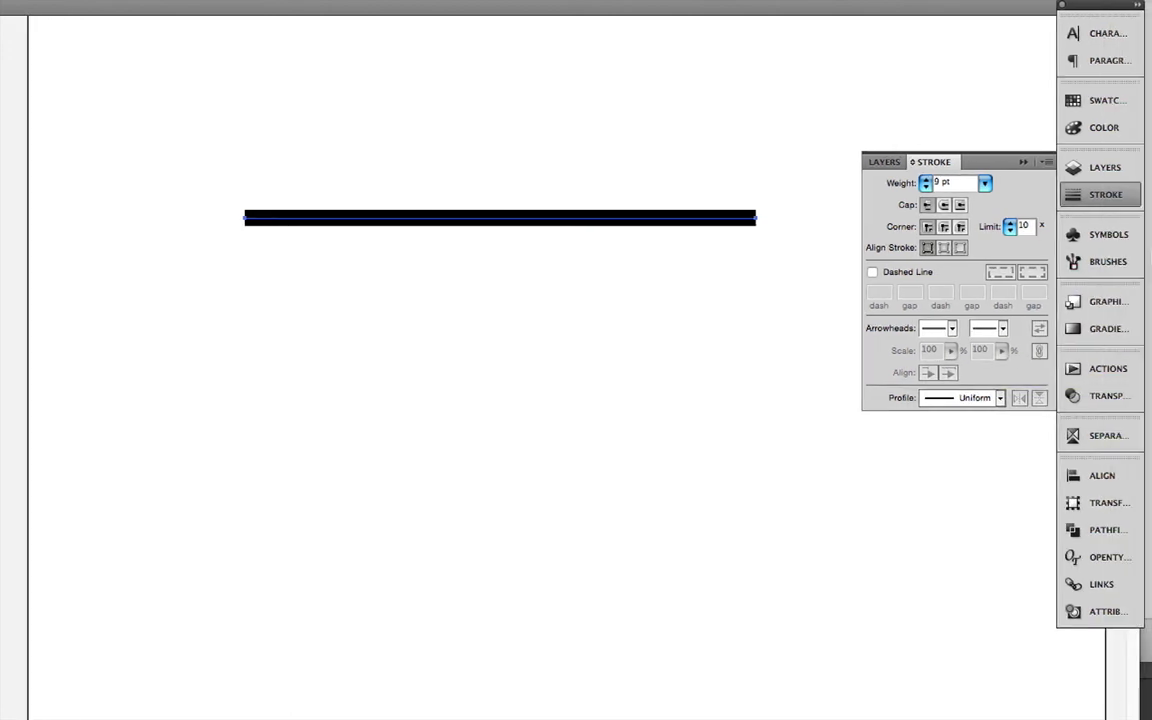
Try an orange-red and a green stroke colour on the line, and return the stroke to black.
{"action": "left_click", "coordinate": [1108, 126]}
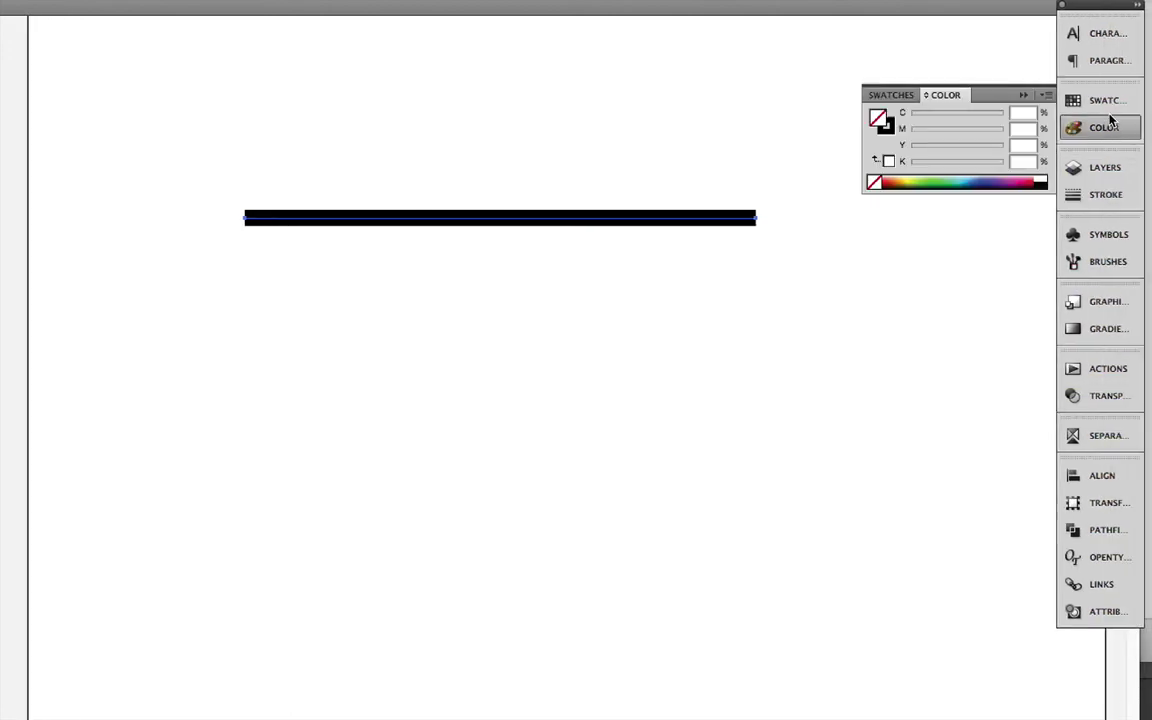
{"action": "left_click", "coordinate": [1108, 101]}
{"action": "left_click", "coordinate": [1104, 128]}
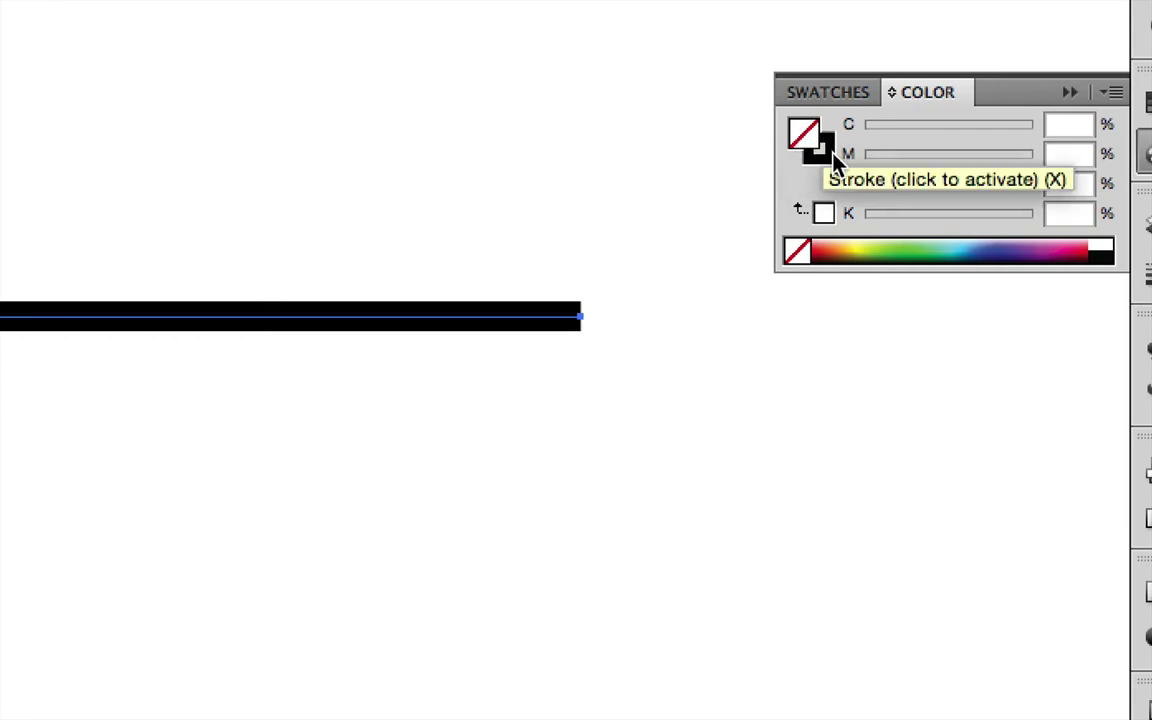
{"action": "left_click", "coordinate": [827, 160]}
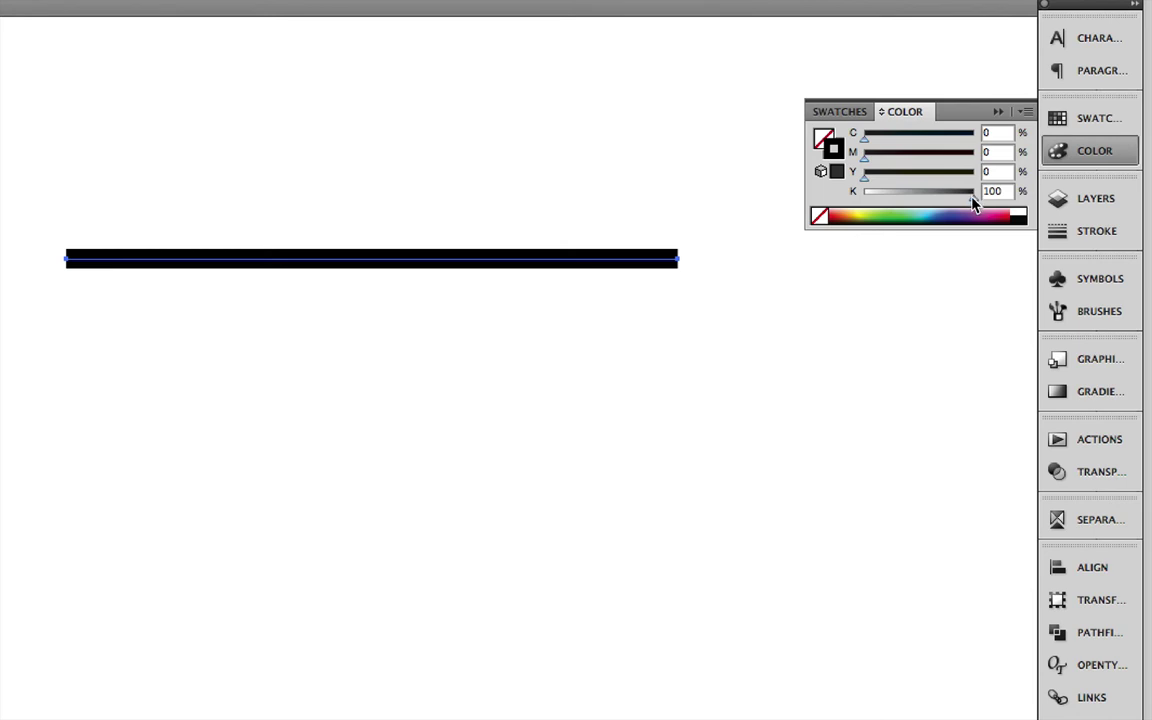
{"action": "left_click", "coordinate": [834, 215]}
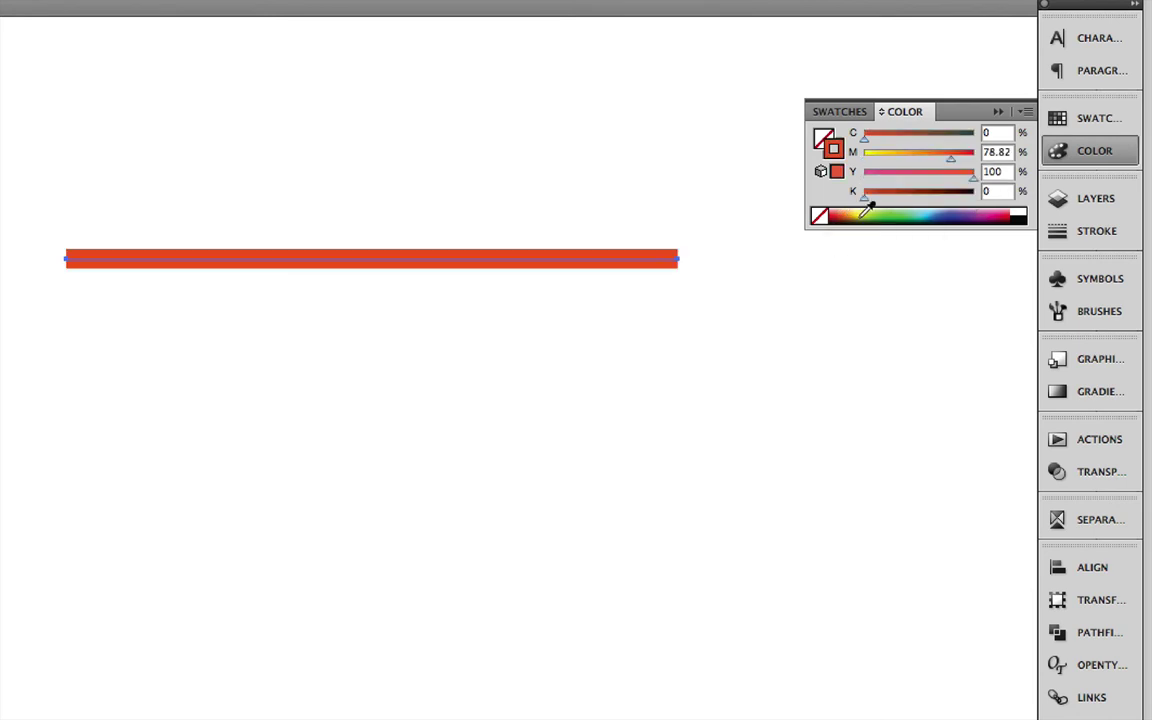
{"action": "left_click", "coordinate": [884, 213]}
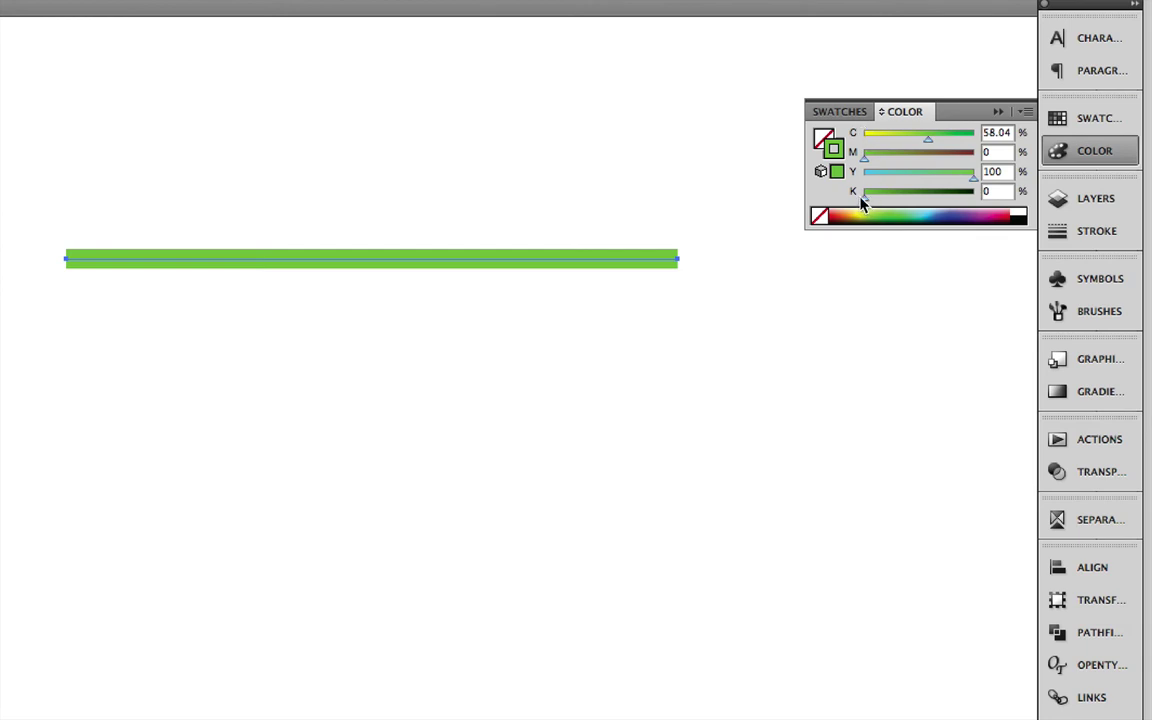
{"action": "mouse_move", "coordinate": [865, 200]}
{"action": "left_mouse_down"}
{"action": "mouse_move", "coordinate": [946, 195]}
{"action": "mouse_move", "coordinate": [856, 198]}
{"action": "left_mouse_up"}
{"action": "left_click", "coordinate": [1022, 215]}
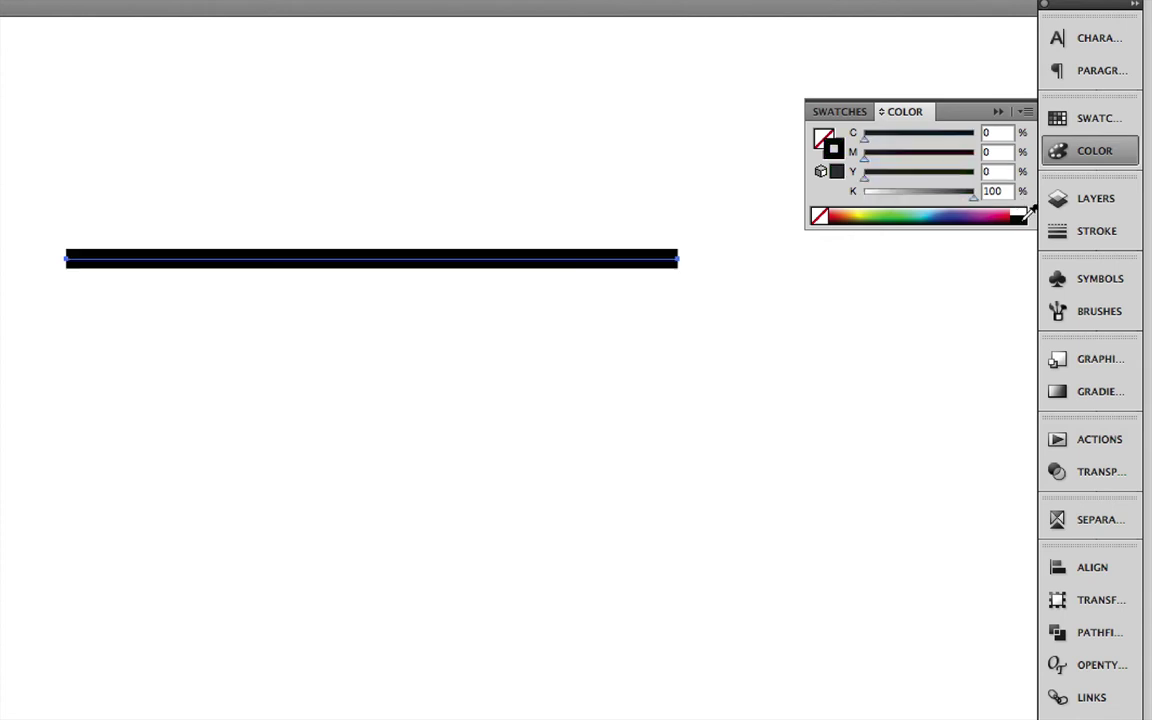
{"action": "left_click", "coordinate": [1093, 163]}
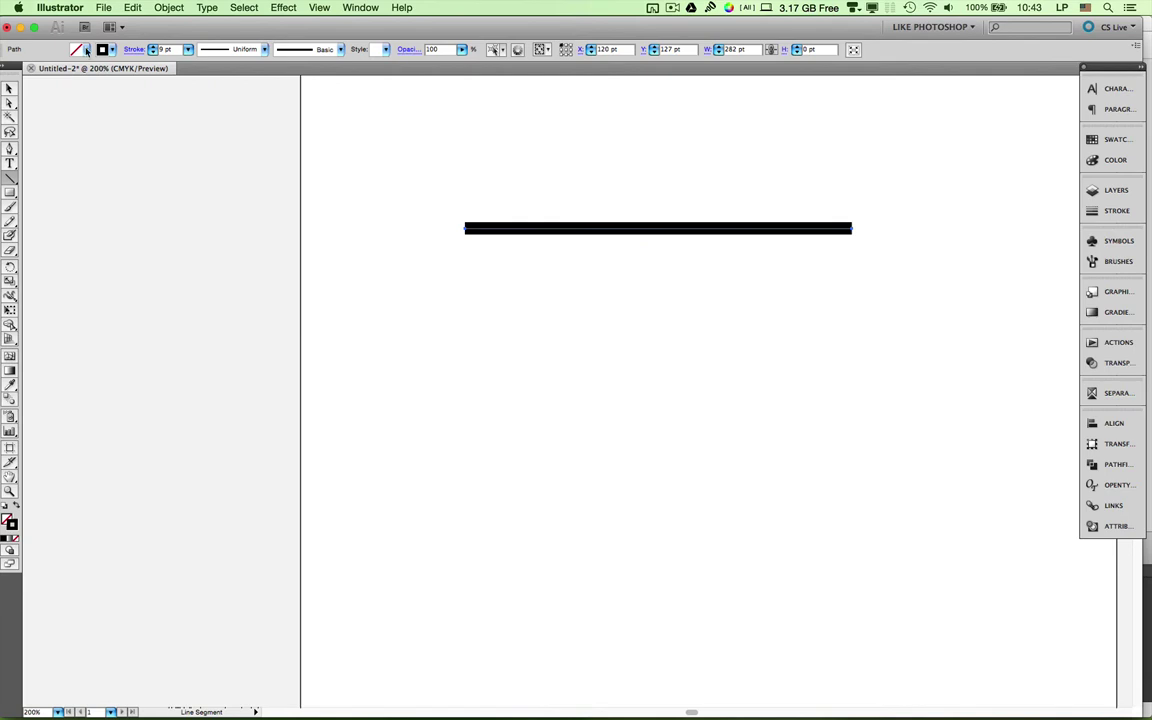
Deselect the line and draw a rectangle about 186 × 159 pt overlapping the line's left half.
{"action": "left_click", "coordinate": [9, 88]}
{"action": "left_click", "coordinate": [419, 253]}
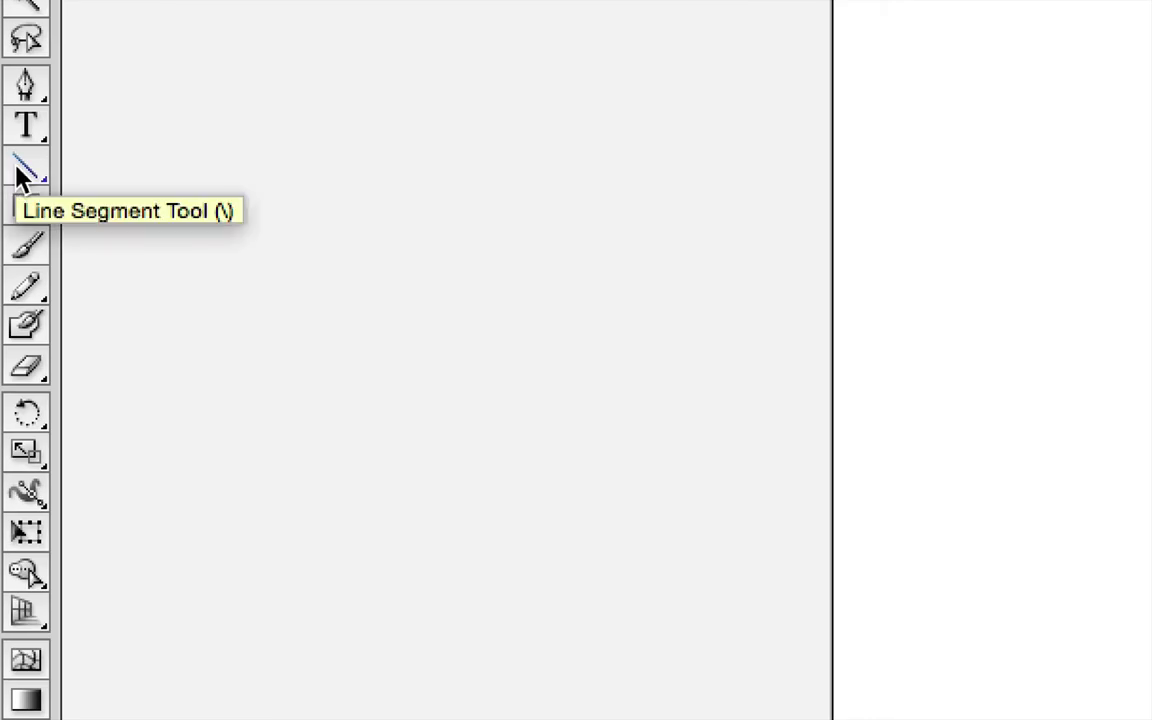
{"action": "left_click", "coordinate": [24, 205]}
{"action": "left_click", "coordinate": [25, 205]}
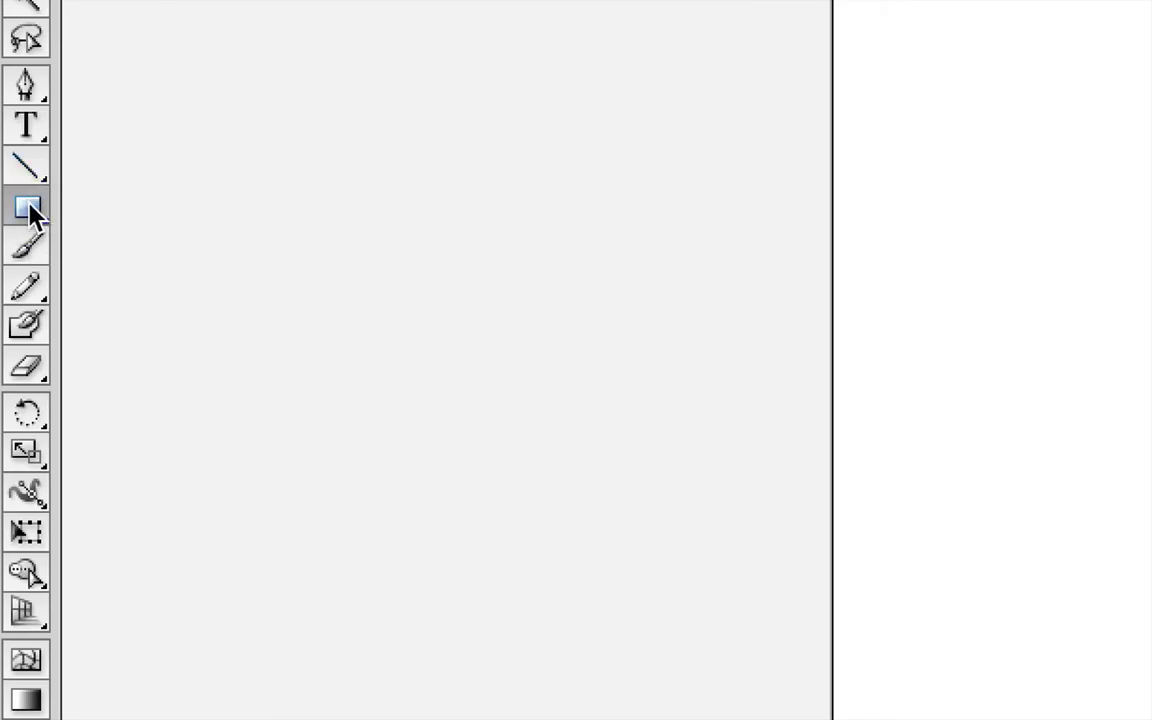
{"action": "left_click_drag", "start_coordinate": [28, 200], "coordinate": [151, 218]}
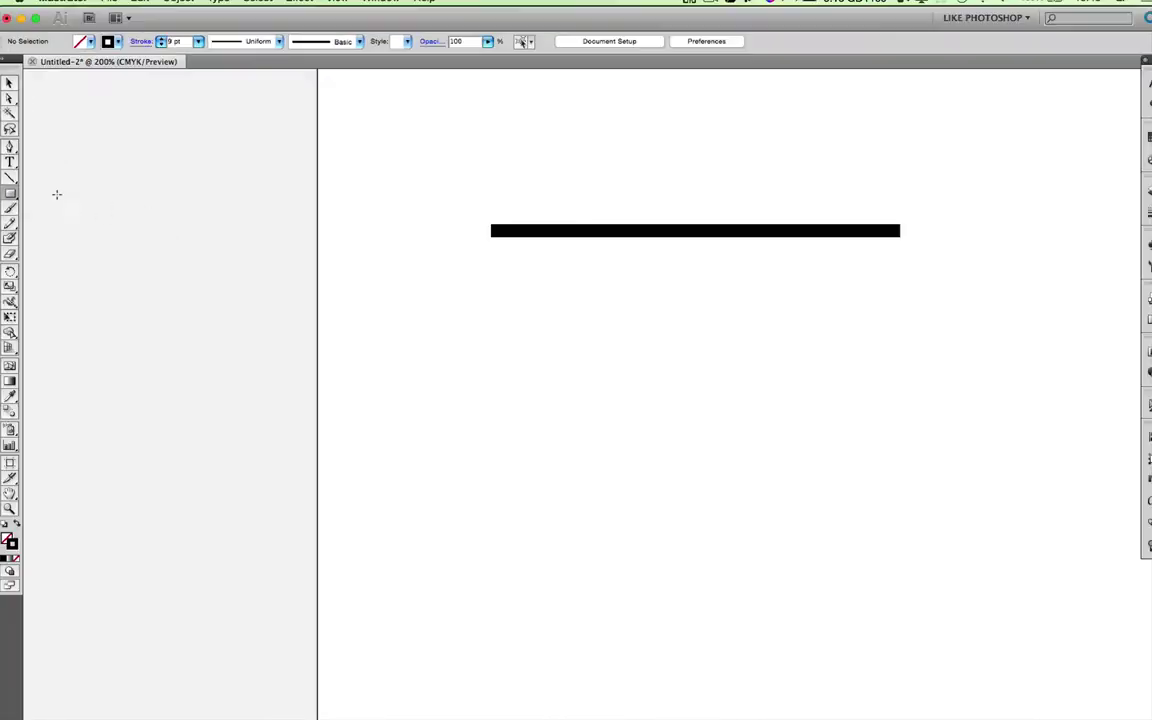
{"action": "mouse_move", "coordinate": [378, 172]}
{"action": "left_mouse_down"}
{"action": "mouse_move", "coordinate": [562, 355]}
{"action": "mouse_move", "coordinate": [648, 403]}
{"action": "mouse_move", "coordinate": [613, 389]}
{"action": "left_mouse_up"}
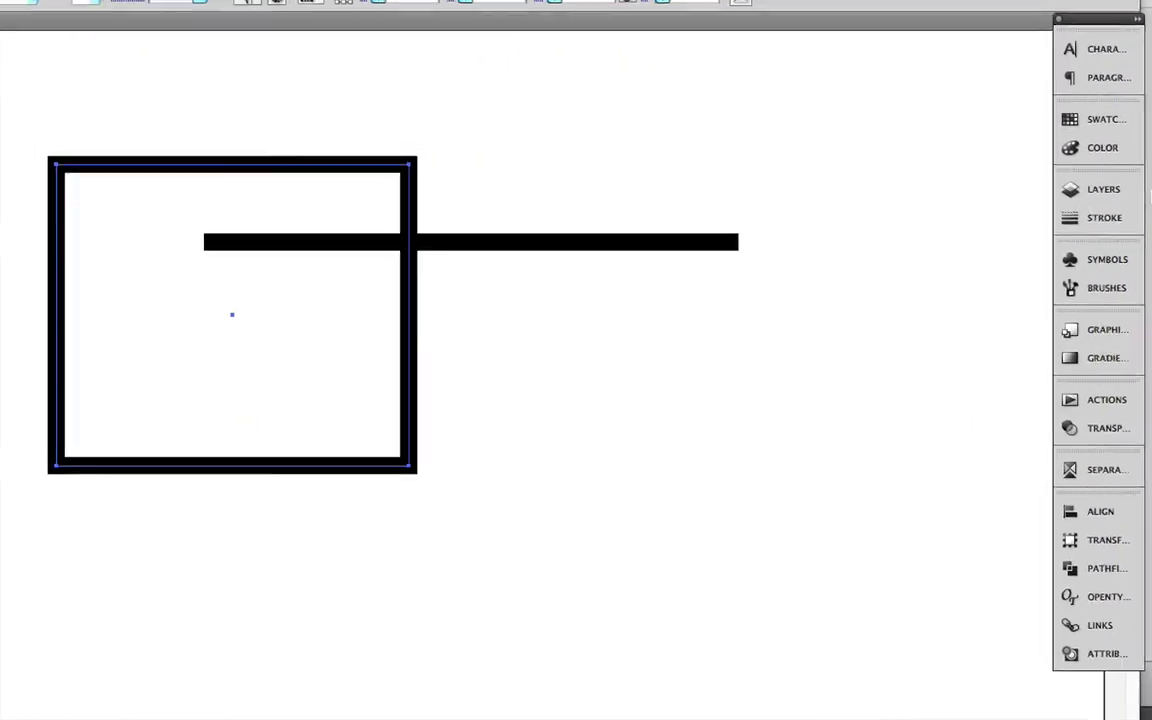
Reduce the rectangle's stroke weight to 2 pt.
{"action": "left_click", "coordinate": [1090, 217]}
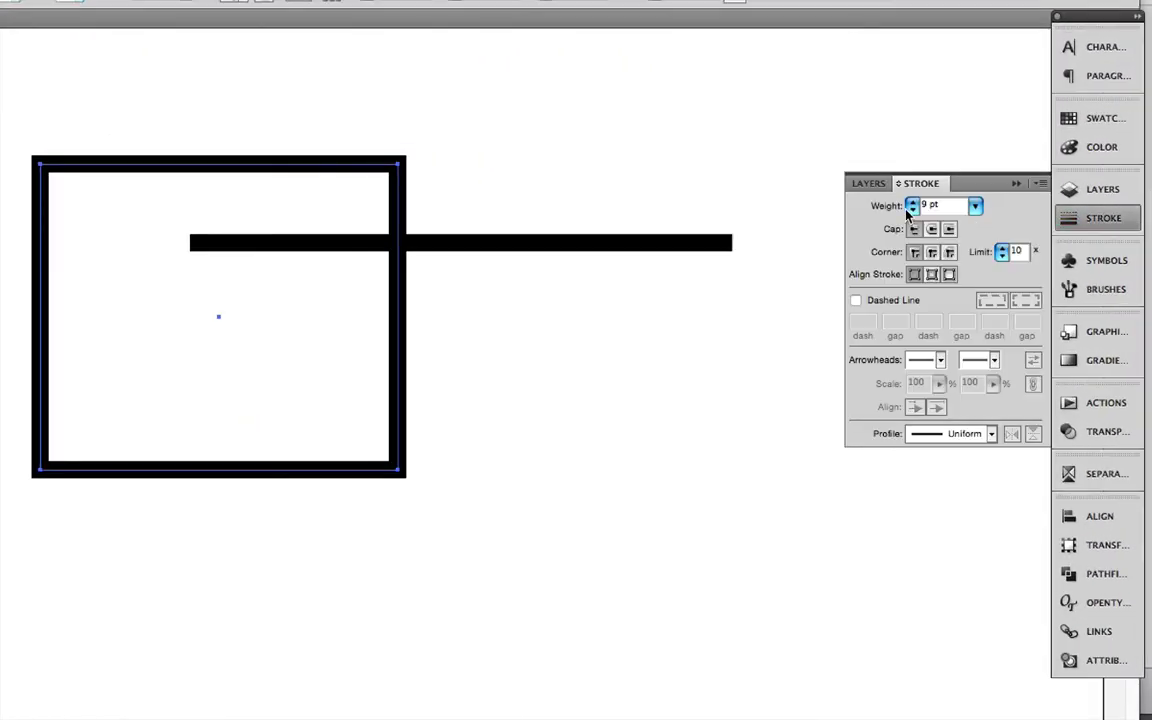
{"action": "left_click", "coordinate": [911, 209]}
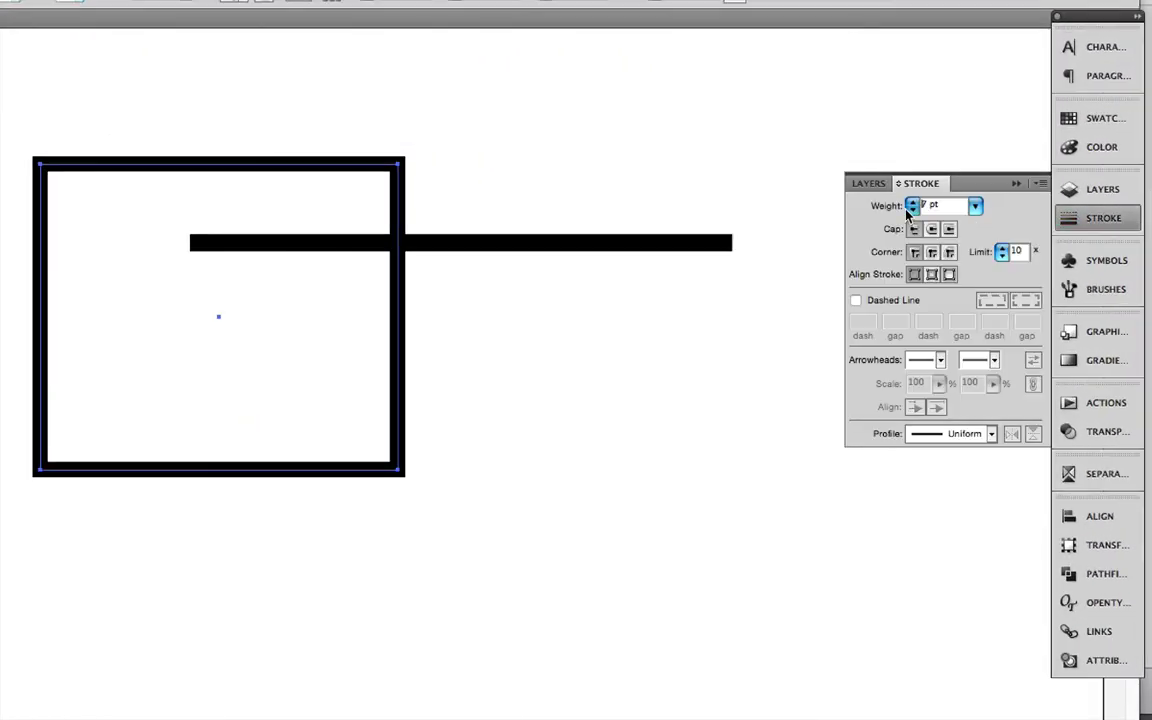
{"action": "left_click", "coordinate": [911, 209]}
{"action": "left_click", "coordinate": [911, 209]}
{"action": "left_click", "coordinate": [911, 209]}
{"action": "left_click", "coordinate": [911, 209]}
{"action": "left_click", "coordinate": [911, 209]}
{"action": "left_click", "coordinate": [911, 209]}
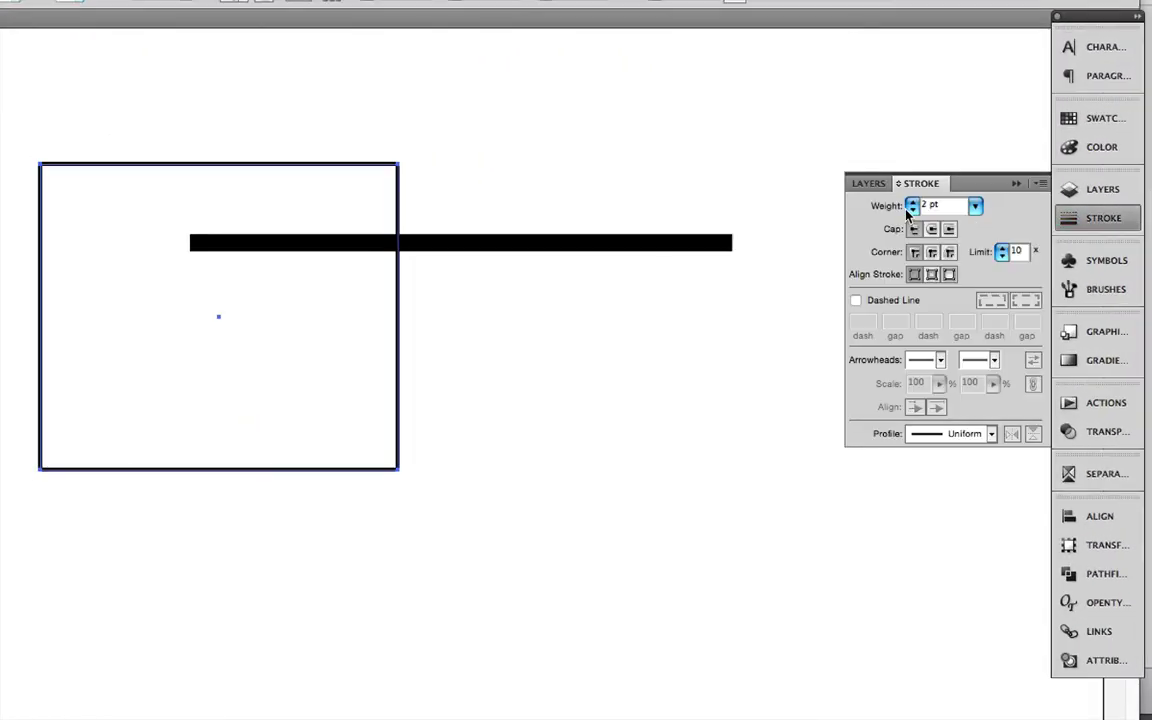
Try two green fills on the rectangle, and settle on a red fill with about 88% magenta and 100% yellow.
{"action": "left_click", "coordinate": [1105, 148]}
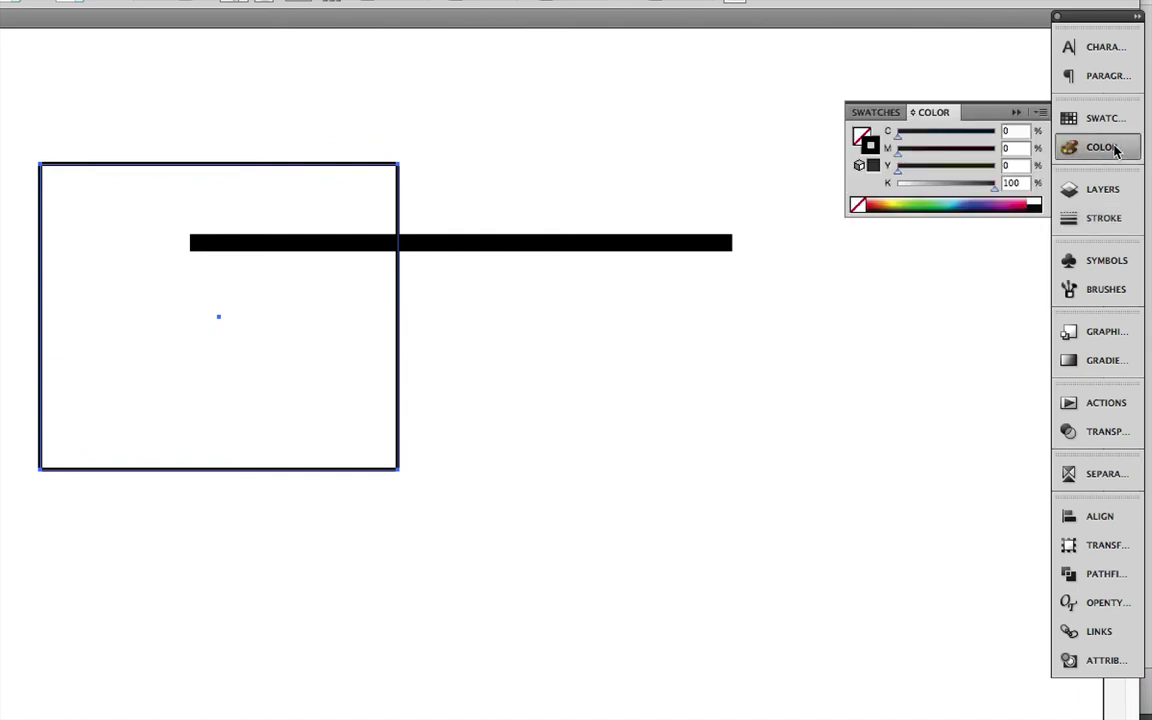
{"action": "left_click", "coordinate": [861, 135]}
{"action": "left_click", "coordinate": [904, 199]}
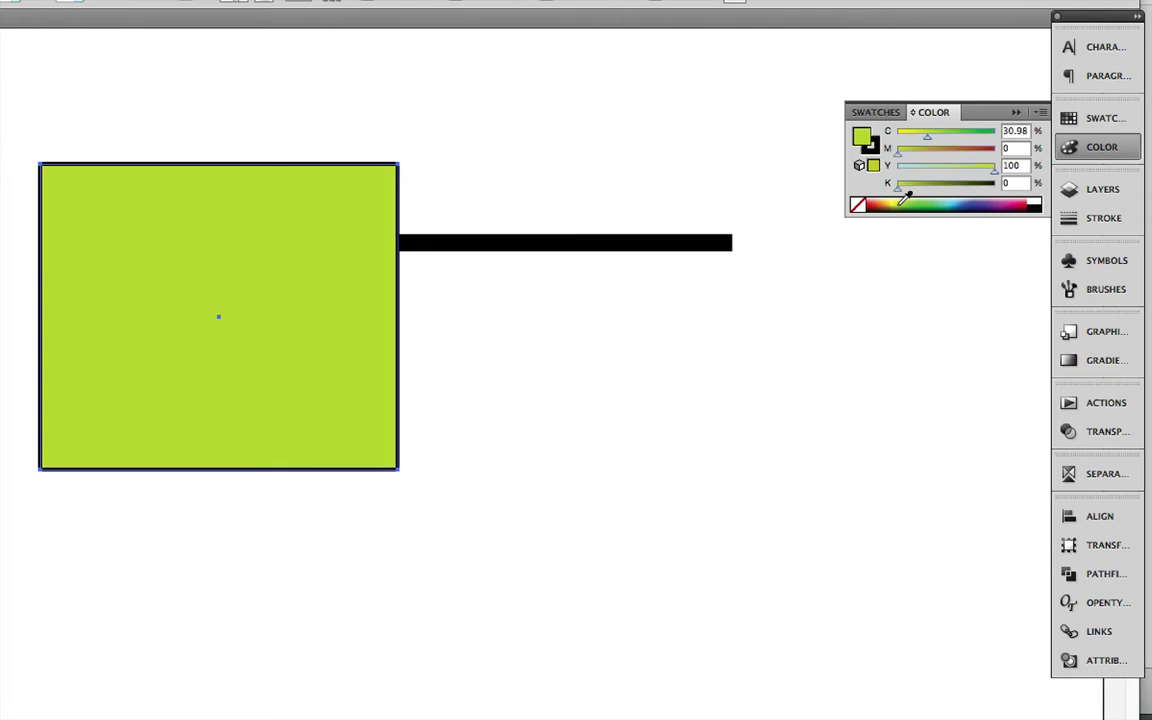
{"action": "left_click", "coordinate": [915, 204]}
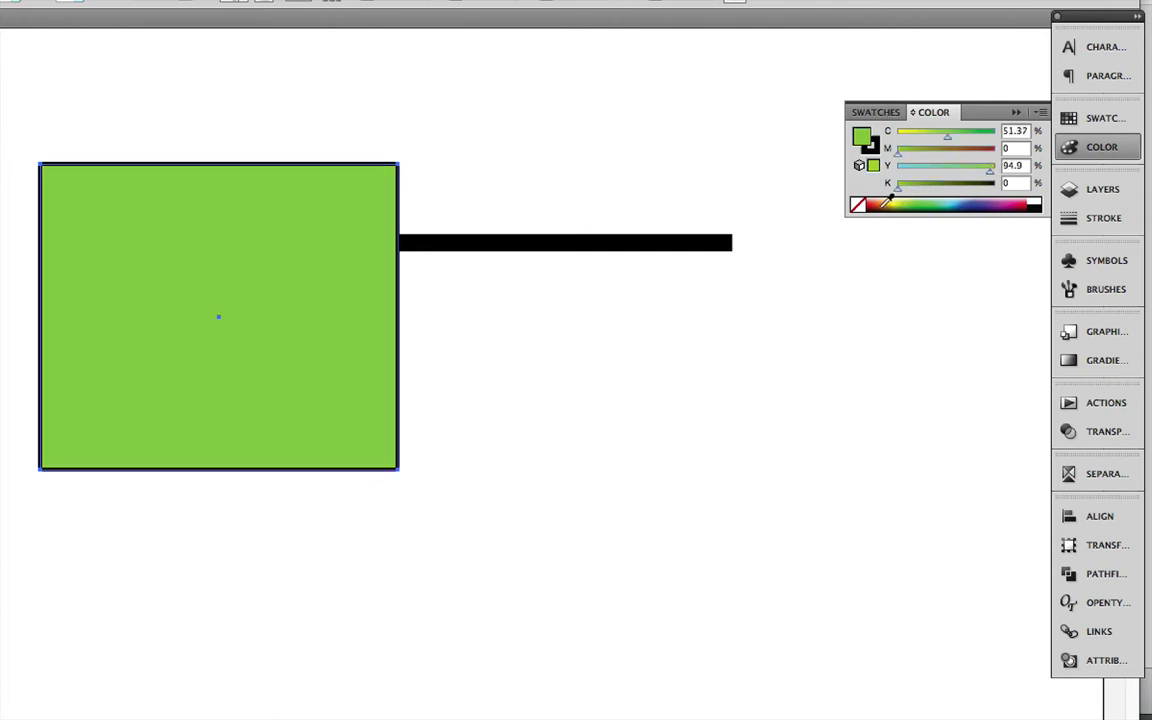
{"action": "left_click", "coordinate": [882, 199]}
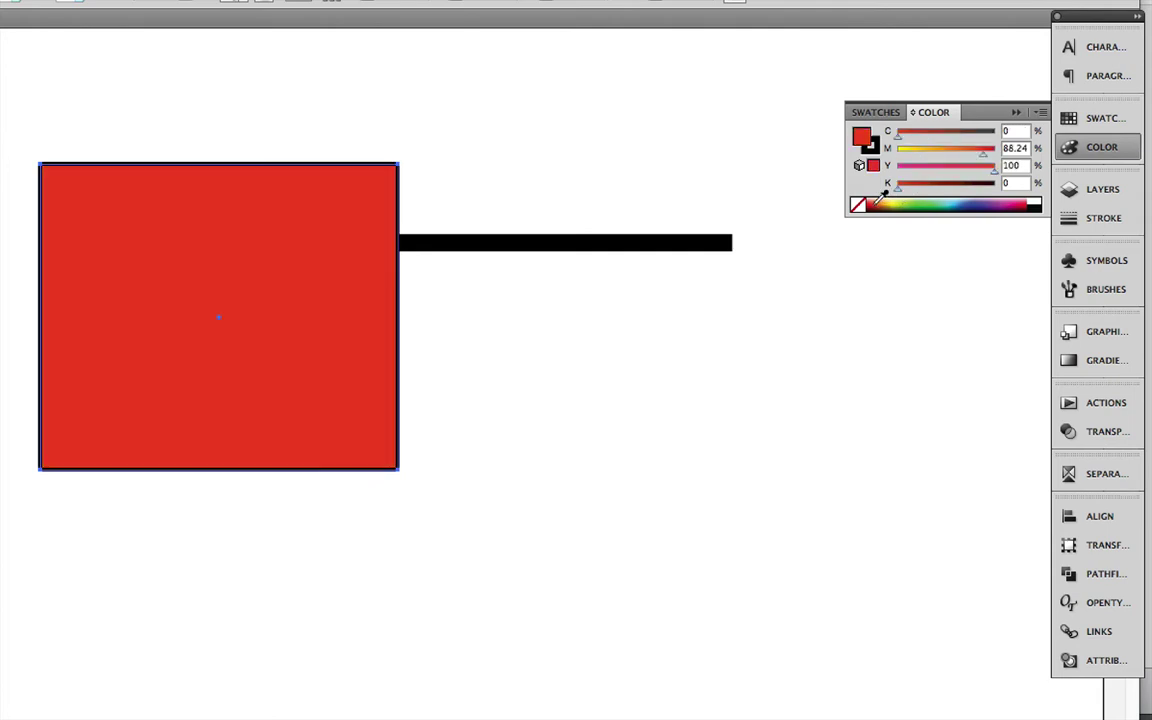
Try blue, green, ochre and violet-blue stroke colours from the colour spectrum on the rectangle.
{"action": "left_click", "coordinate": [871, 147]}
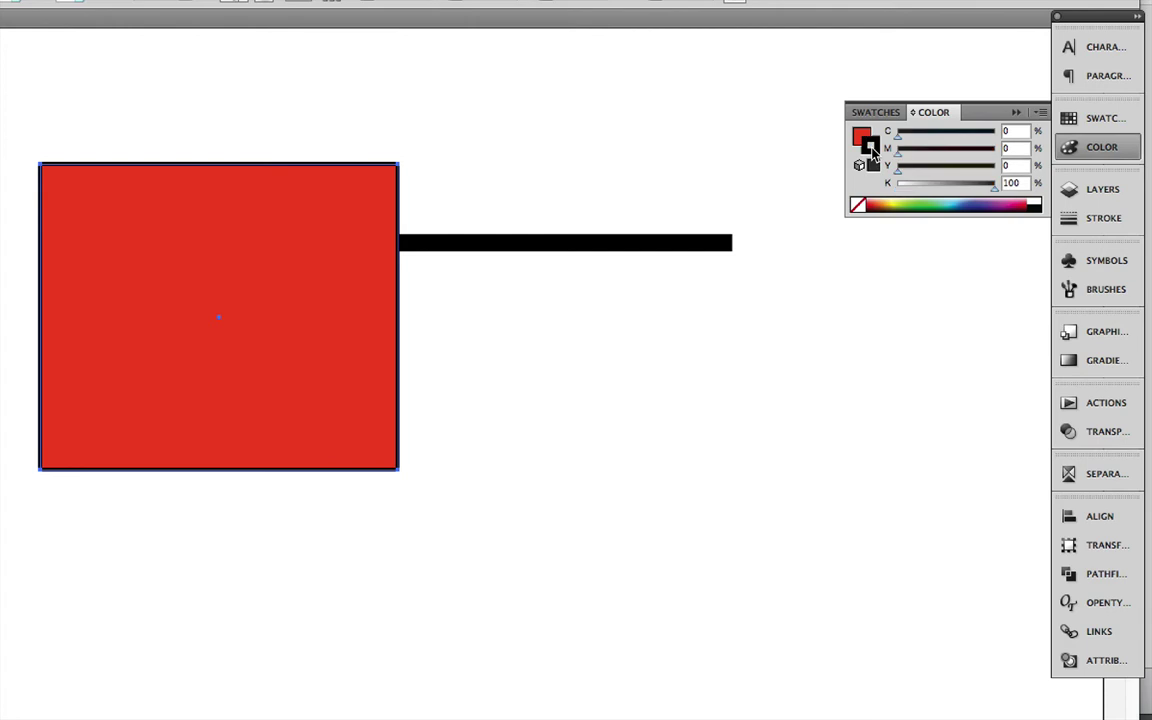
{"action": "left_click", "coordinate": [982, 198]}
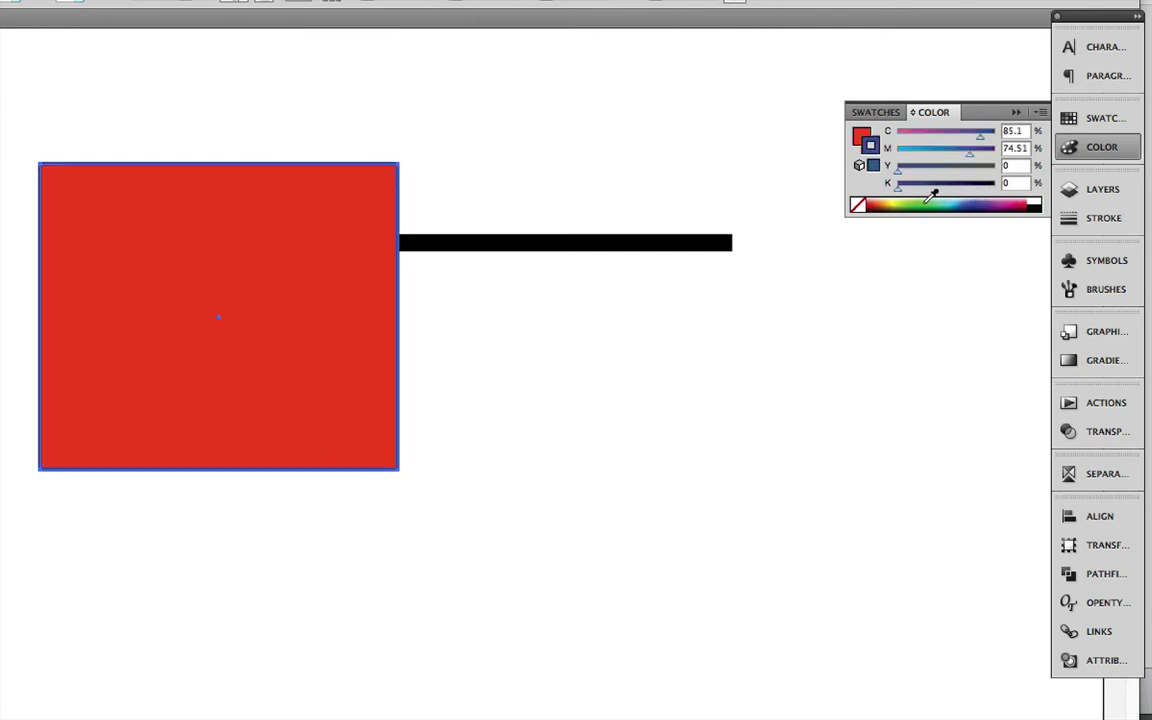
{"action": "left_click", "coordinate": [893, 200]}
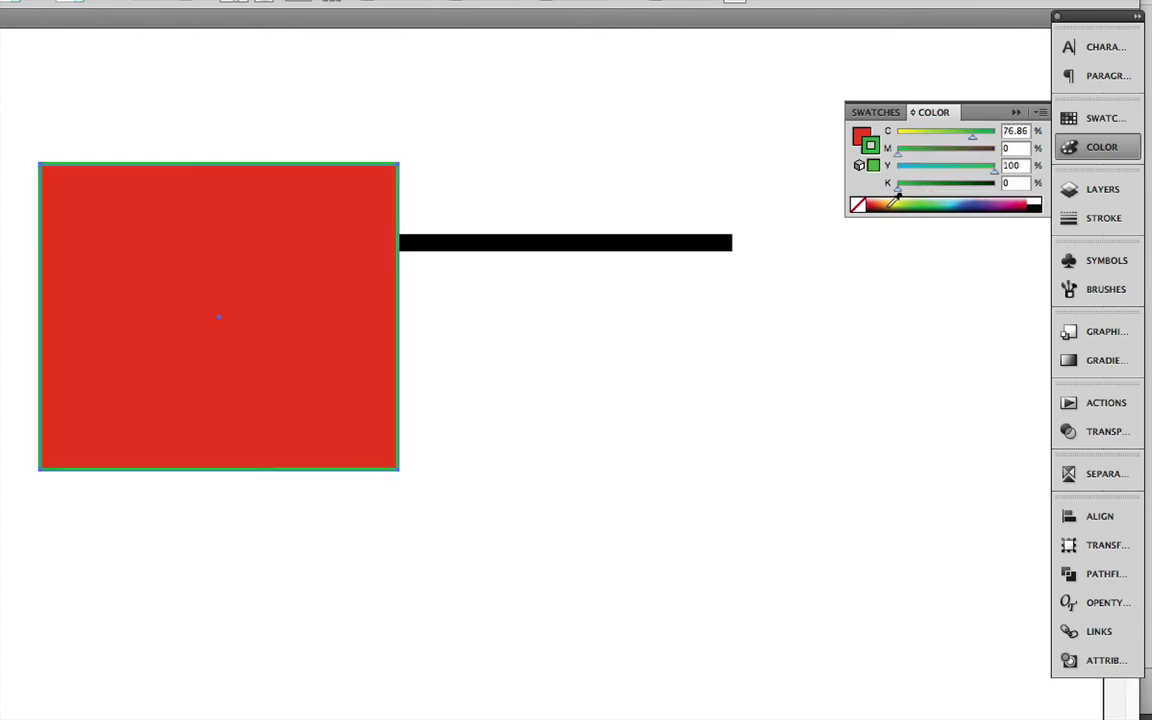
{"action": "left_click", "coordinate": [886, 201]}
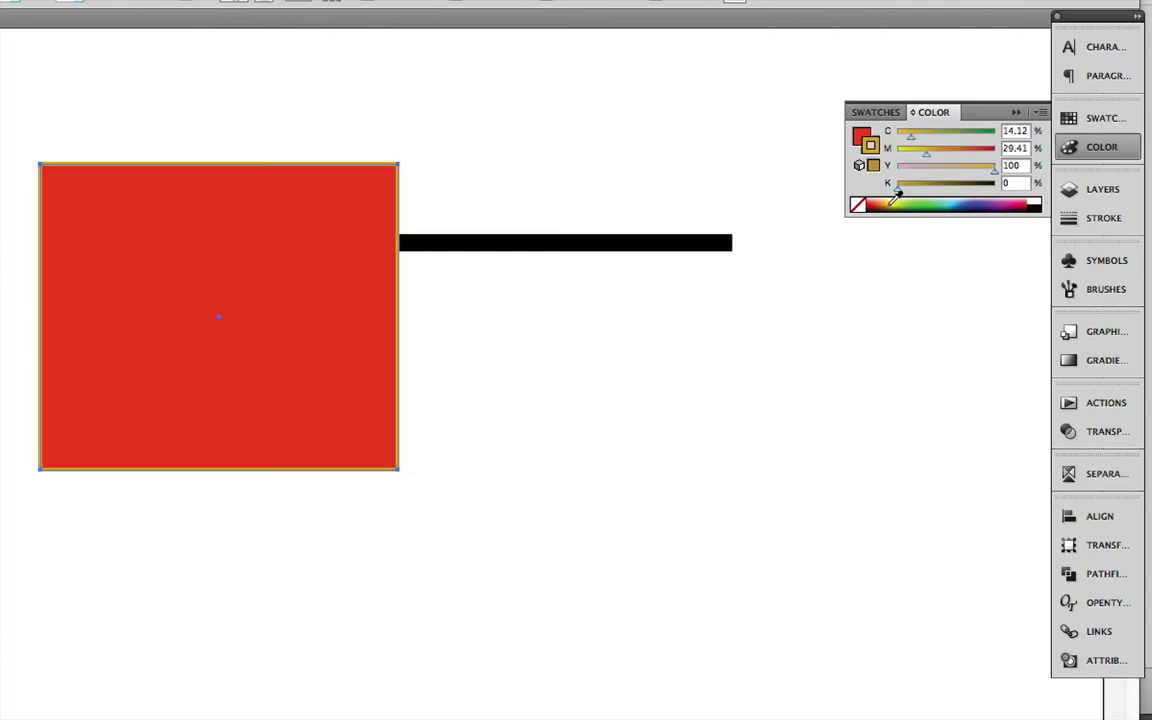
{"action": "left_click", "coordinate": [988, 201]}
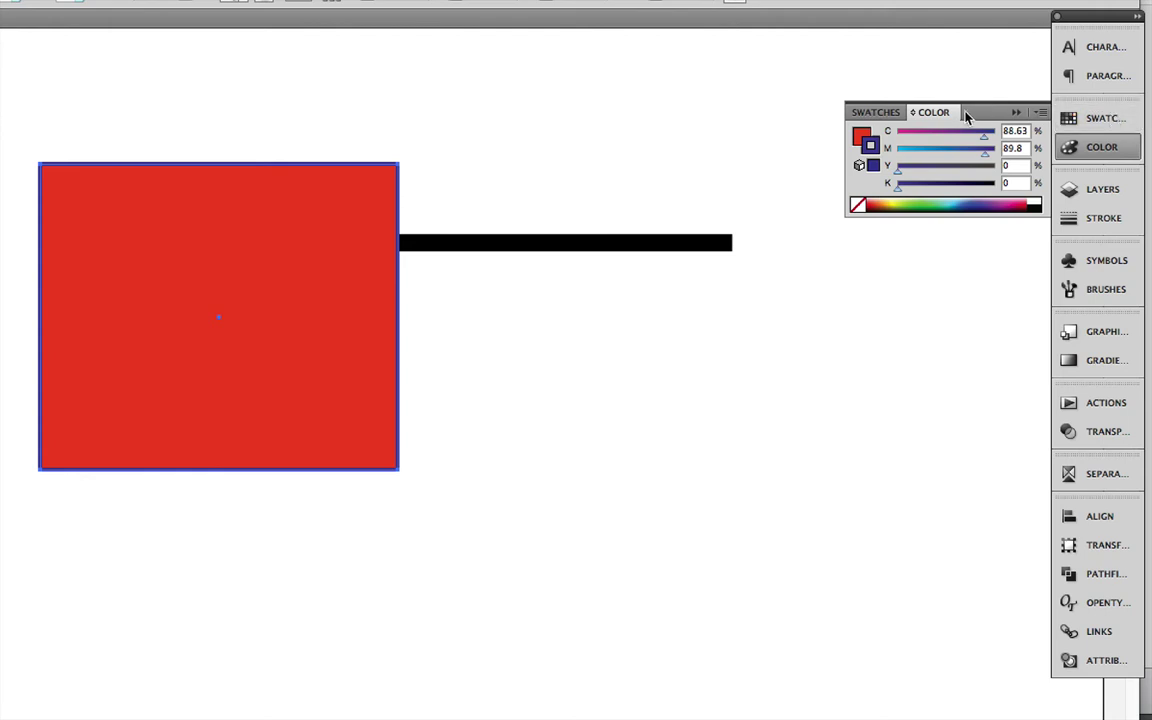
Switch between the rectangle's fill and stroke colours, and apply a green swatch to its stroke.
{"action": "left_click", "coordinate": [870, 145]}
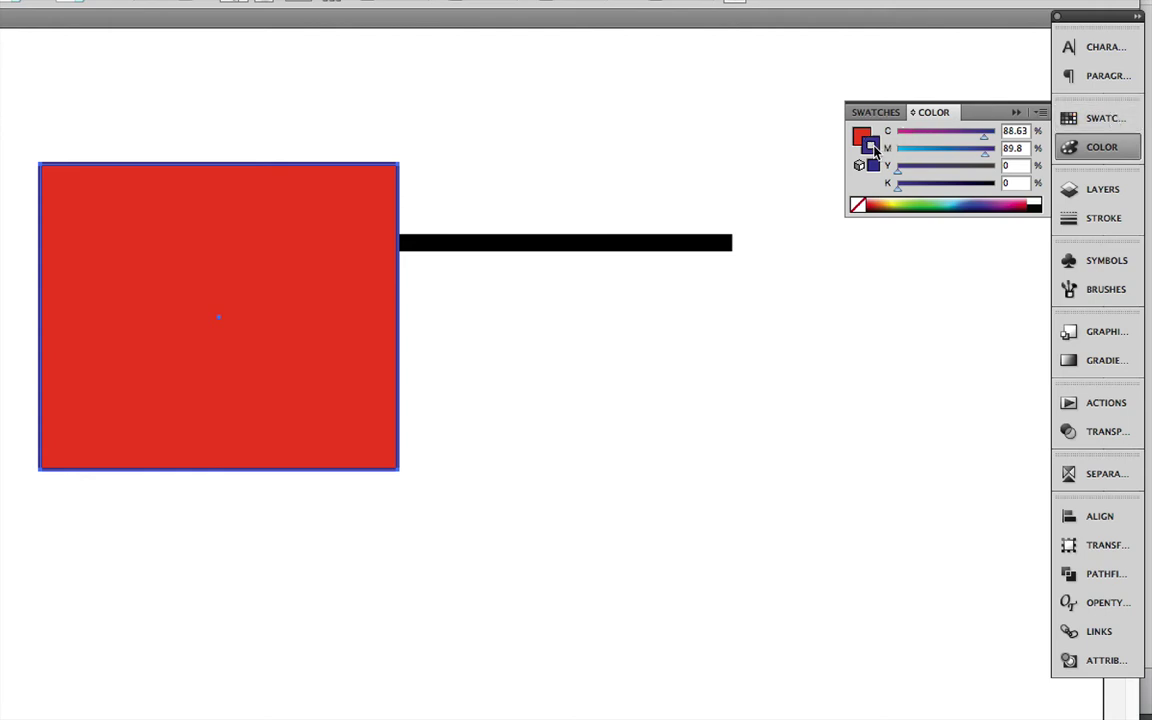
{"action": "left_click", "coordinate": [860, 135]}
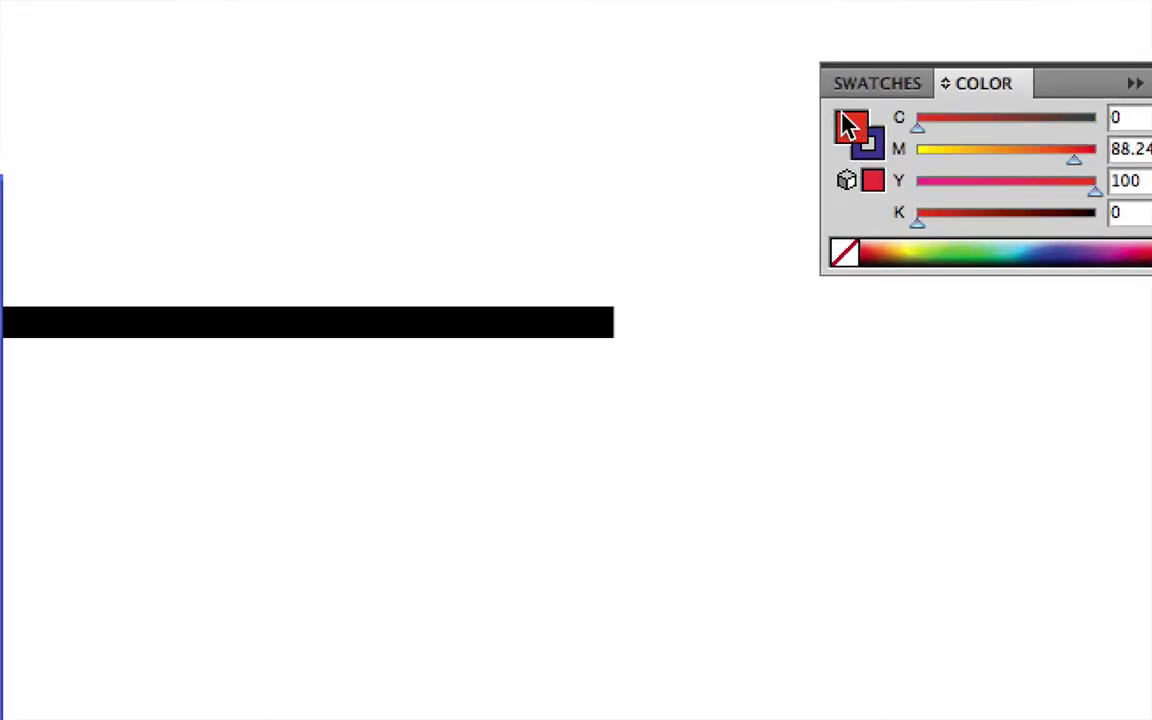
{"action": "left_click", "coordinate": [877, 150]}
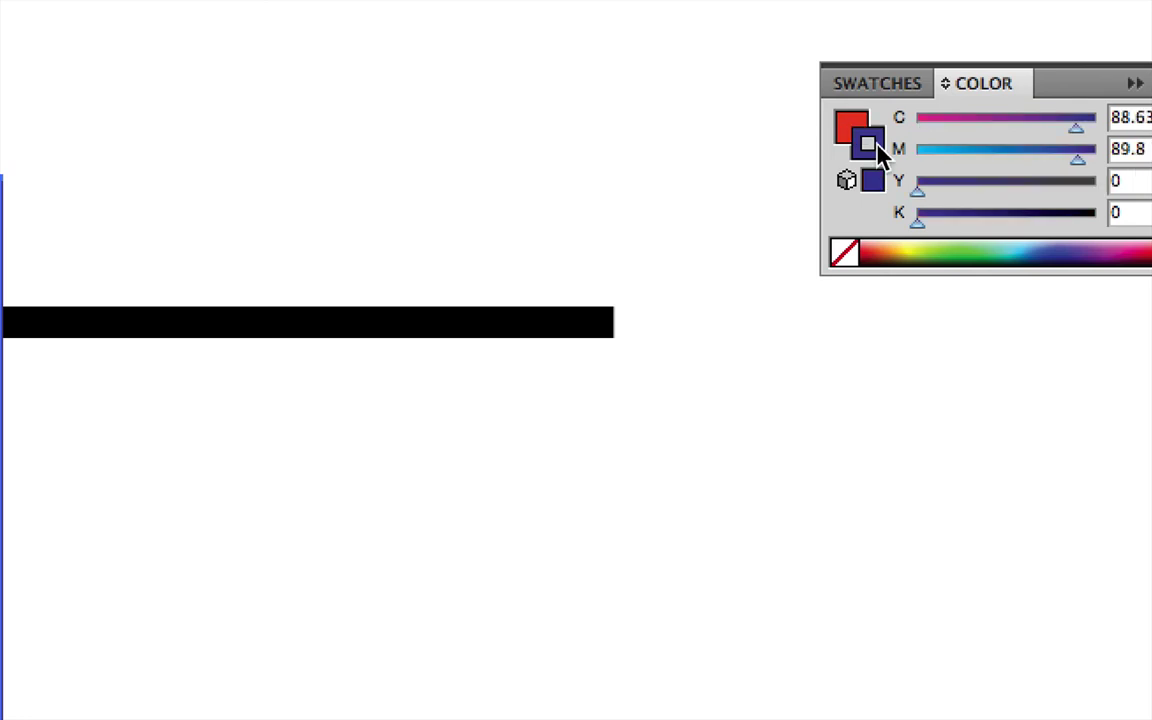
{"action": "right_click", "coordinate": [1124, 118]}
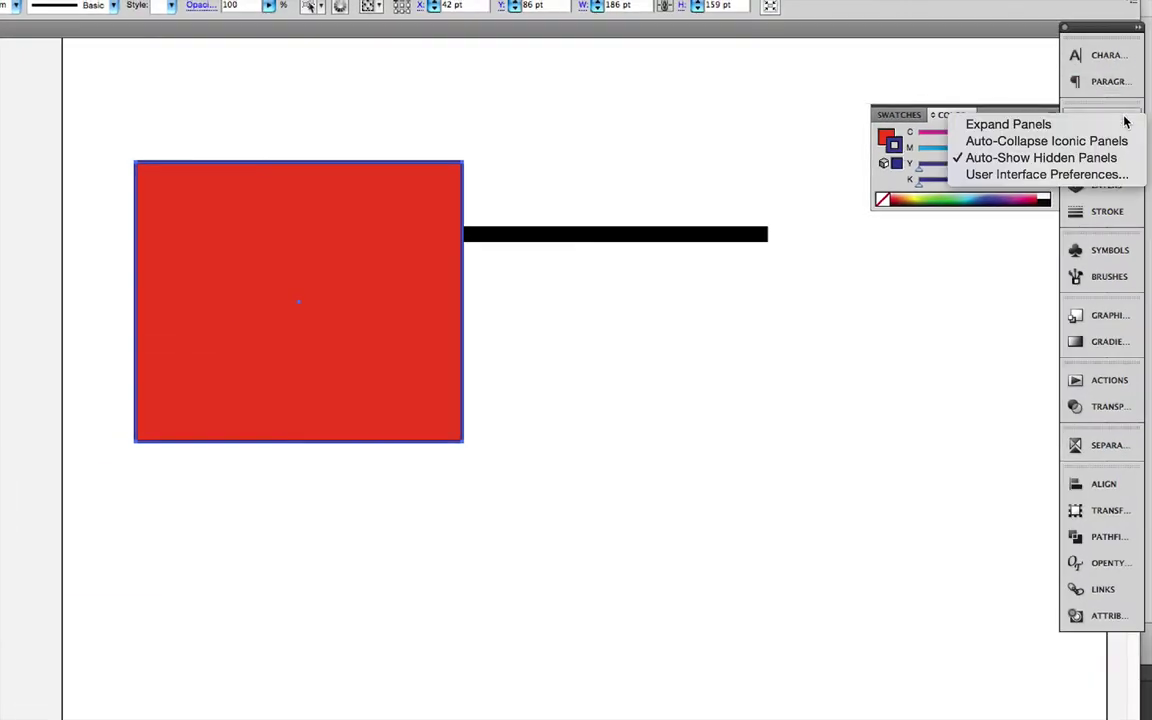
{"action": "left_click", "coordinate": [1110, 117]}
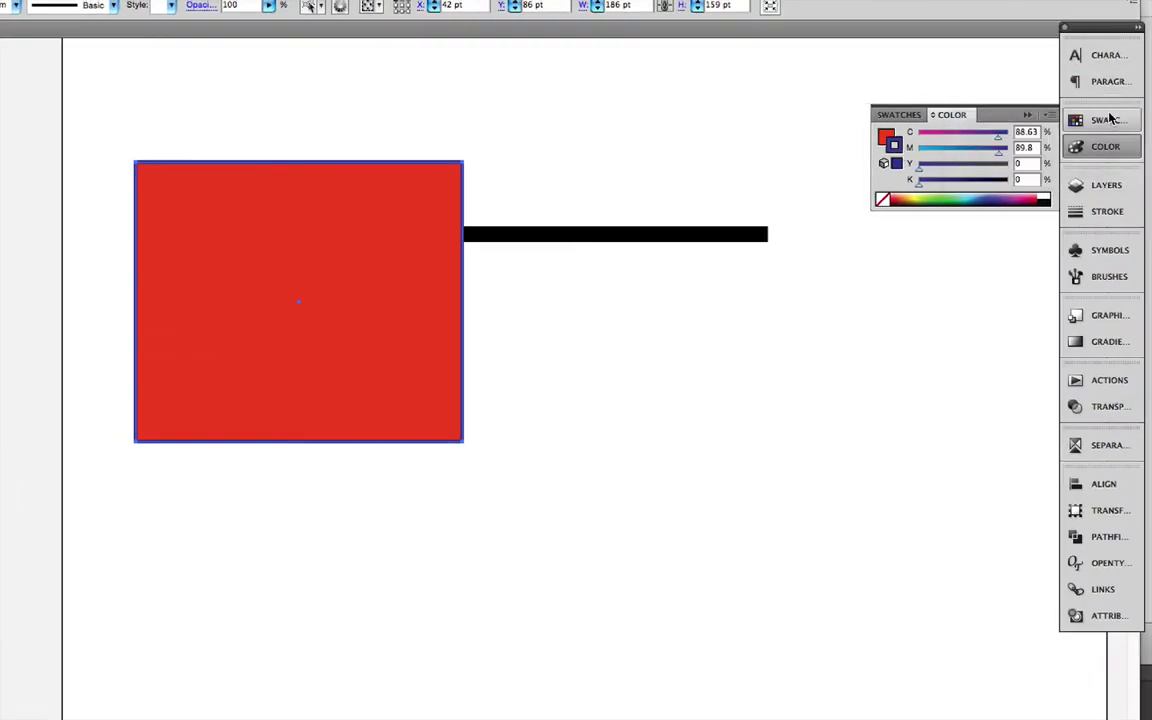
{"action": "left_click", "coordinate": [1110, 119]}
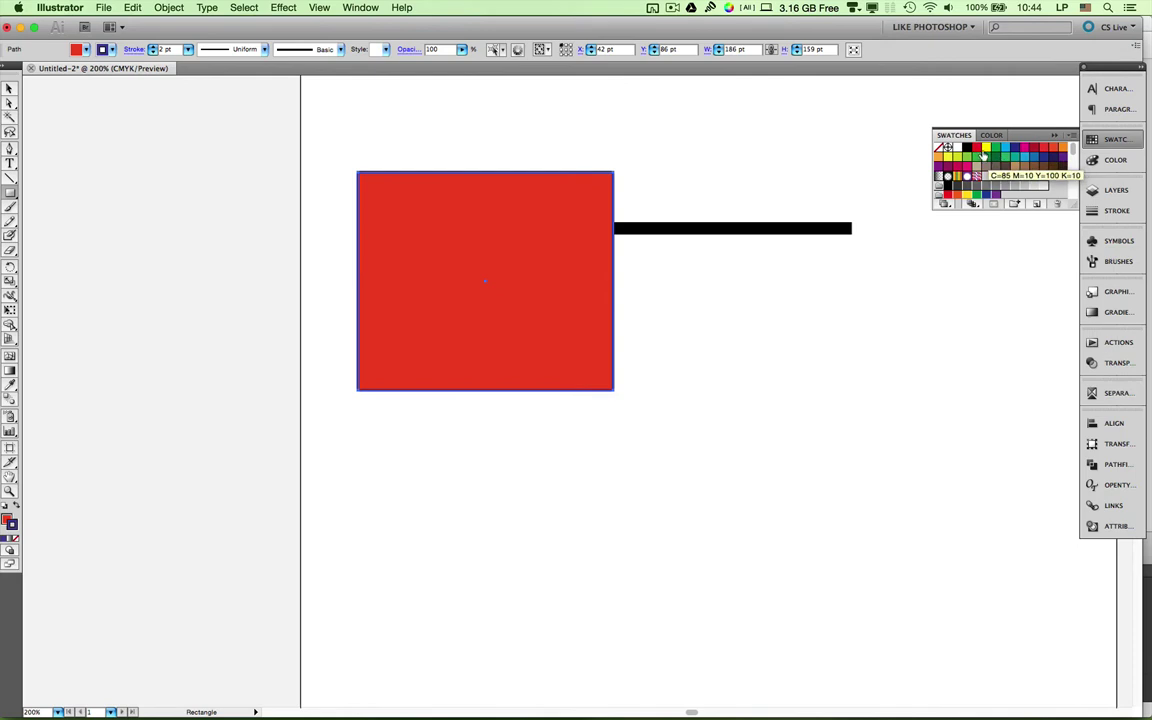
{"action": "left_click", "coordinate": [977, 157]}
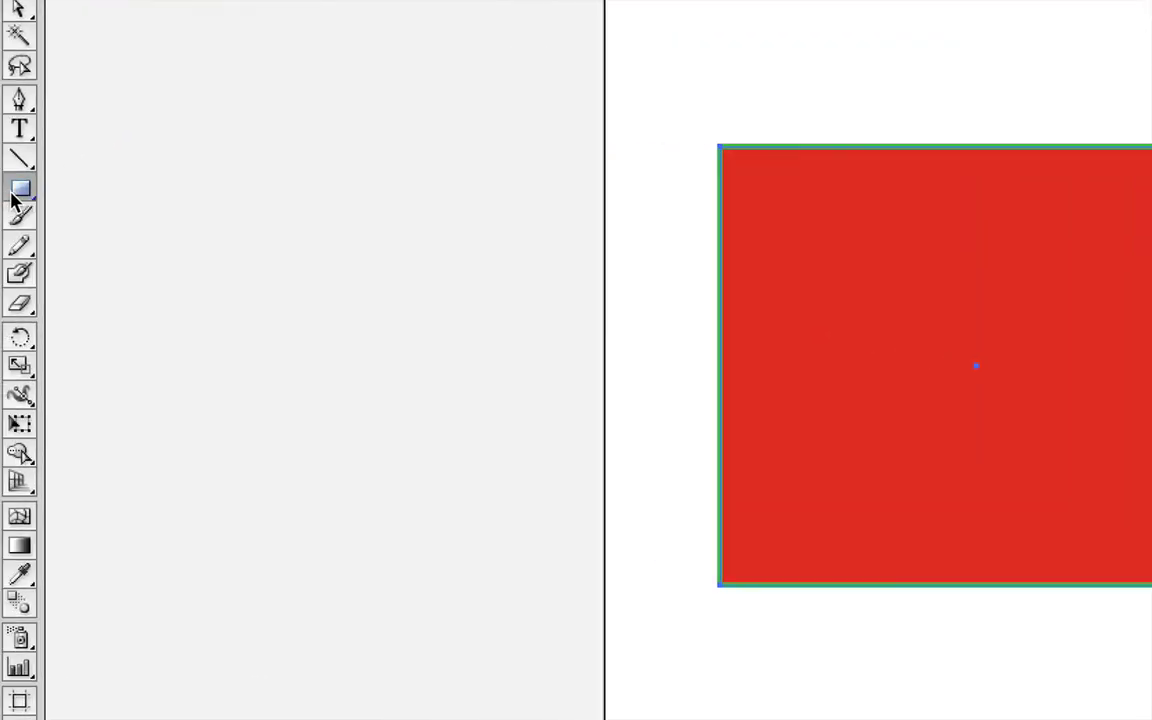
Draw an ellipse about 207.5 × 115 pt from the rectangle's centre, overlapping its lower-right corner.
{"action": "left_click", "coordinate": [9, 196]}
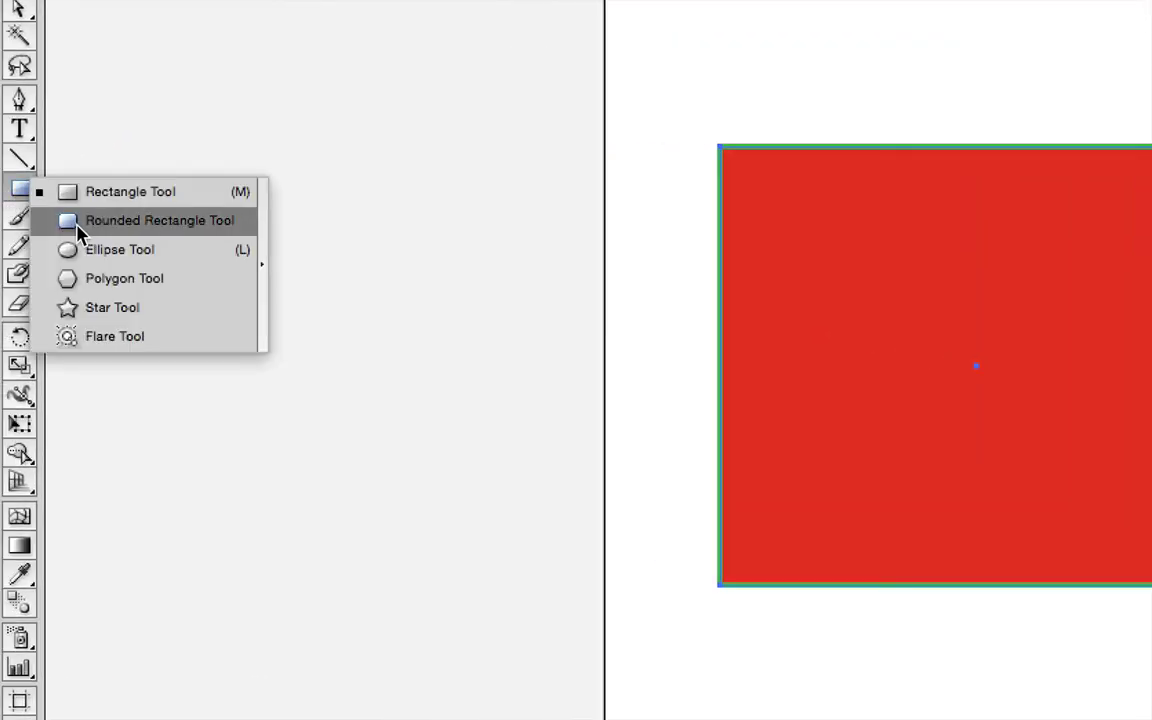
{"action": "left_click", "coordinate": [97, 250]}
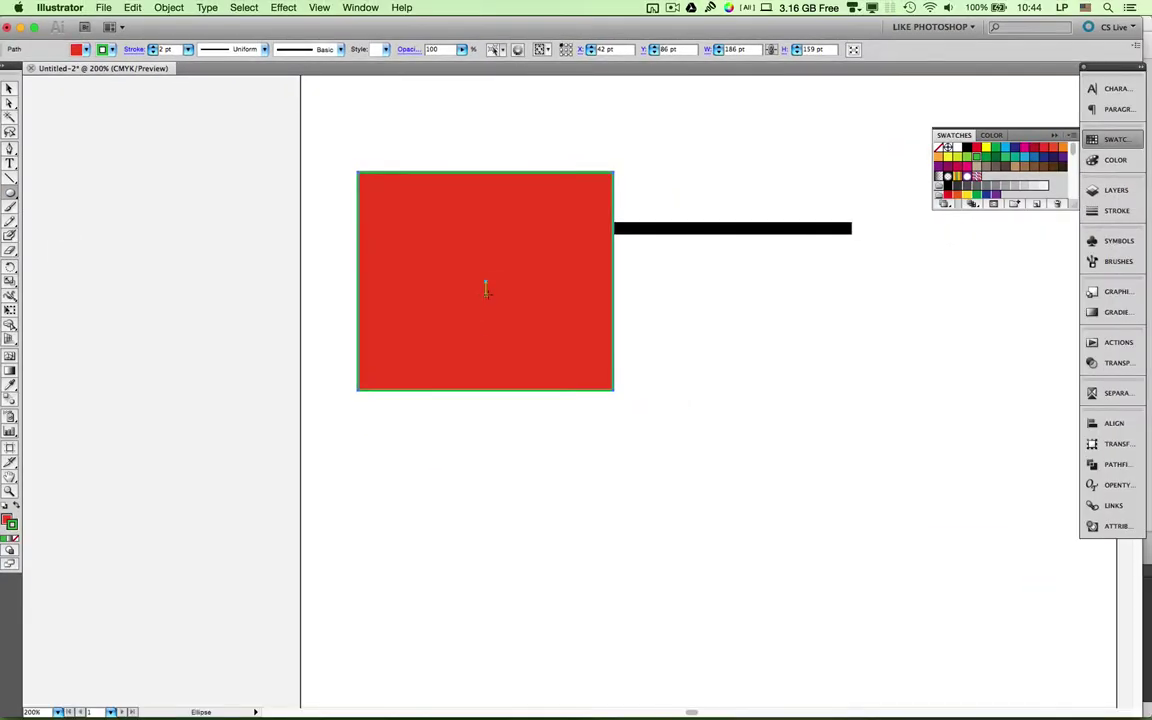
{"action": "left_click_drag", "start_coordinate": [485, 294], "coordinate": [770, 452]}
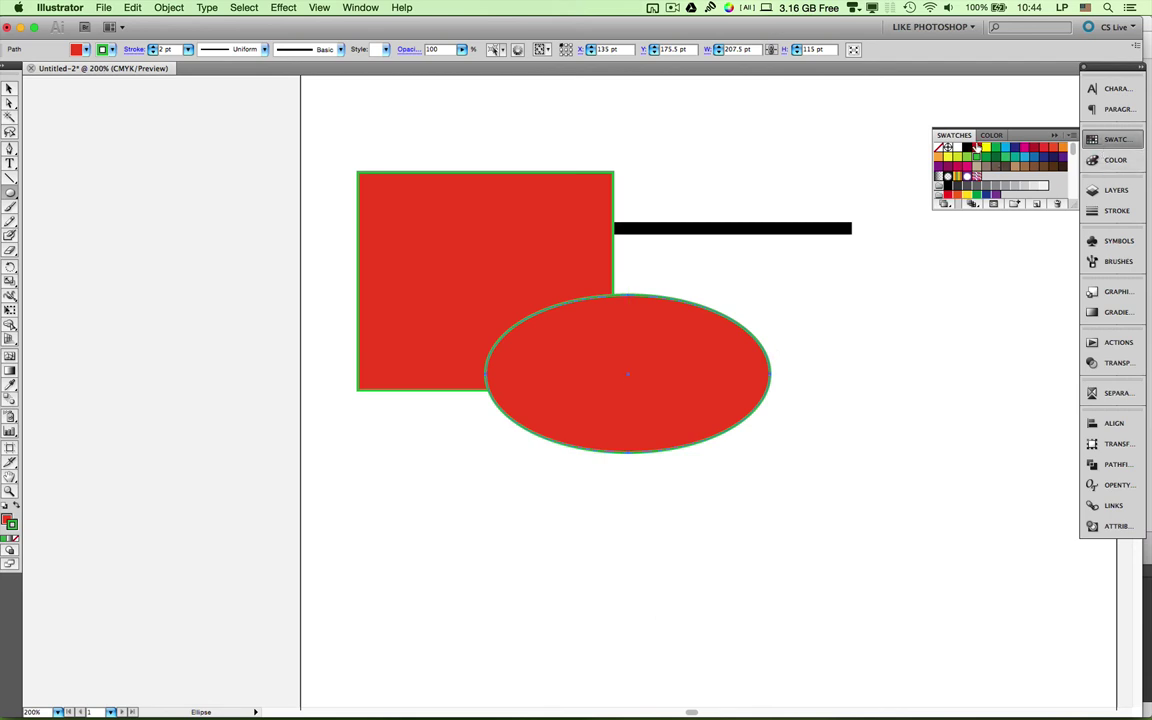
Colour the ellipse's stroke with the pure yellow swatch and its fill with a dark red swatch.
{"action": "left_click", "coordinate": [985, 147]}
{"action": "left_click", "coordinate": [992, 135]}
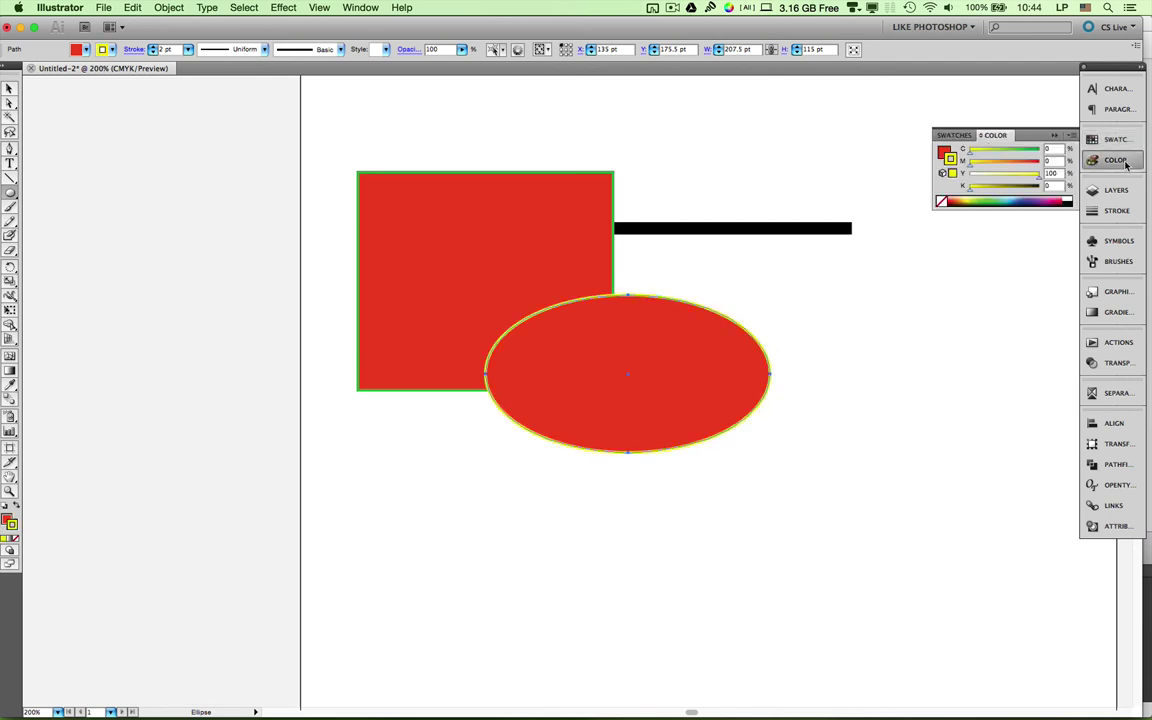
{"action": "left_click", "coordinate": [943, 151]}
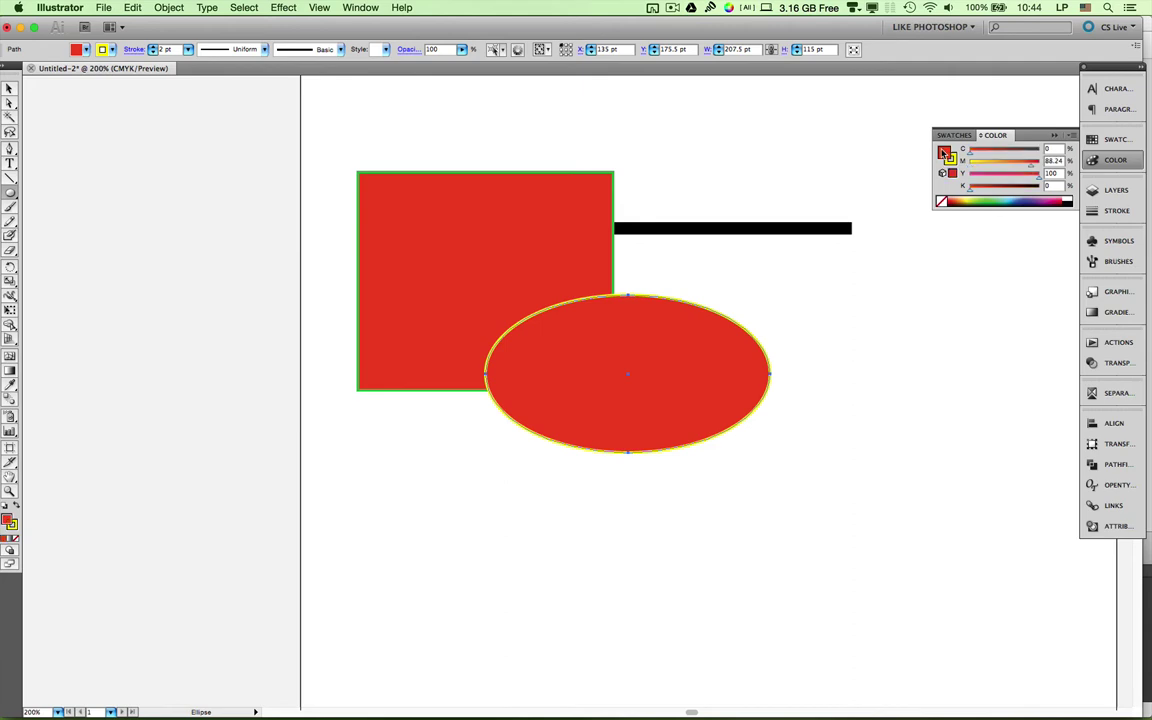
{"action": "left_click", "coordinate": [954, 135]}
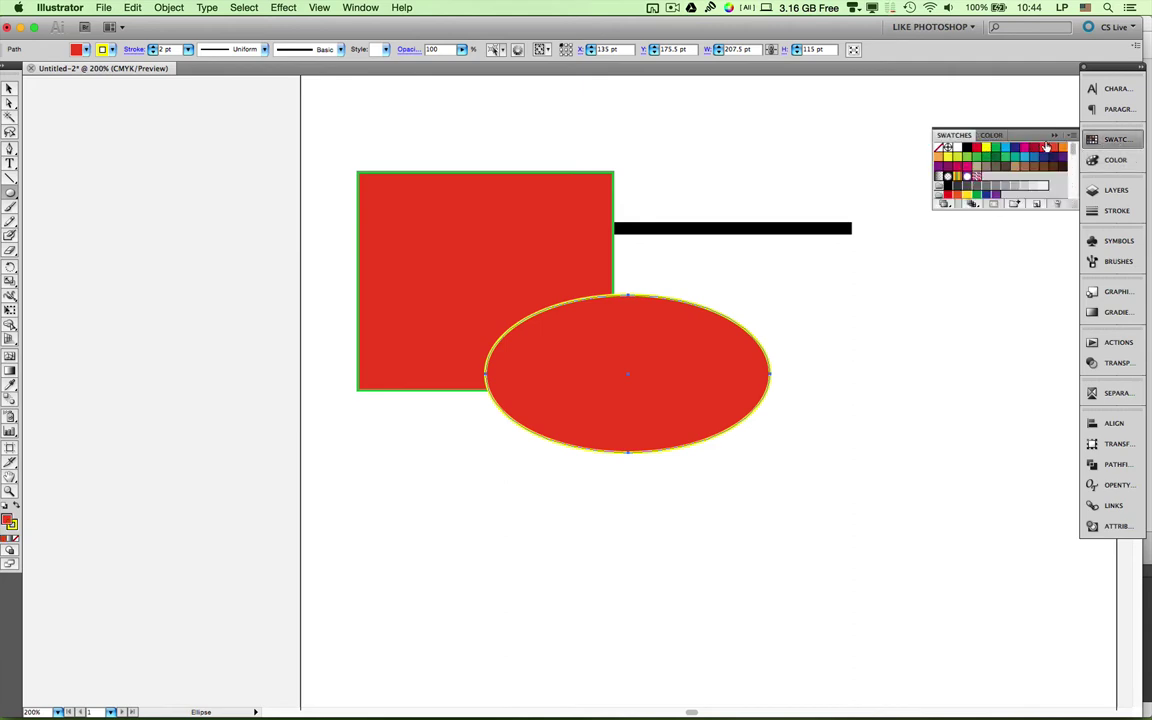
{"action": "left_click", "coordinate": [1037, 147]}
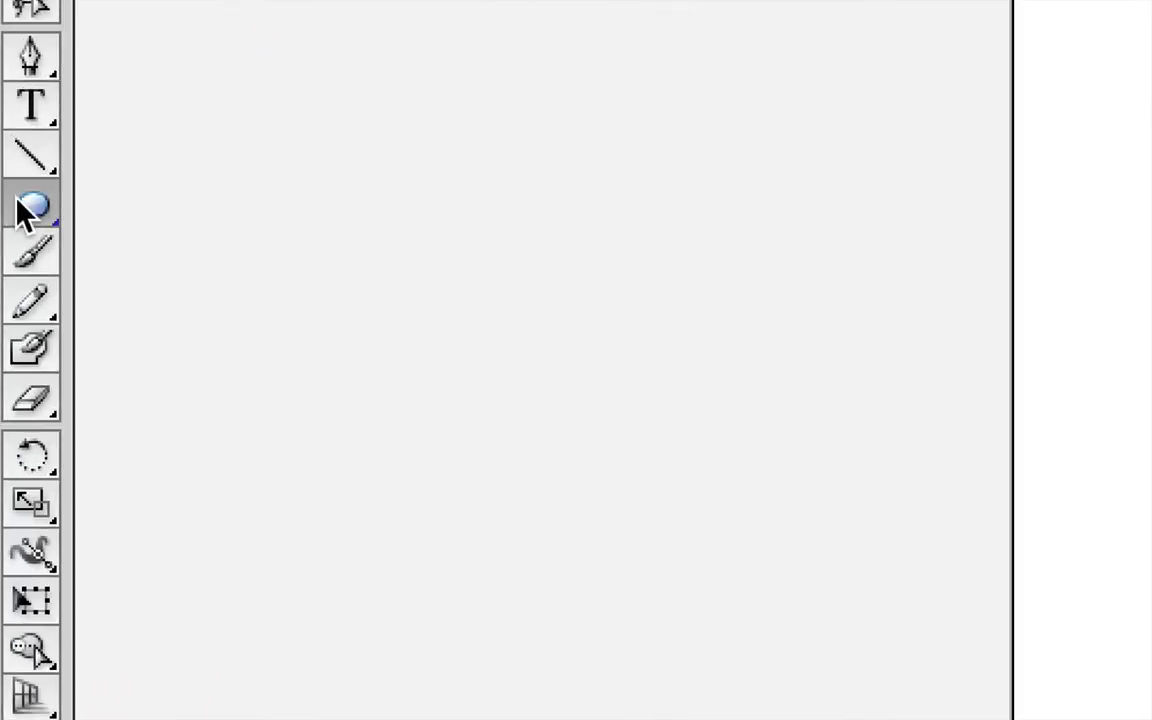
Draw a tilted hexagon about 178 × 189 pt centred just below the line, overlapping the rectangle and the ellipse.
{"action": "left_click", "coordinate": [9, 193]}
{"action": "left_click_drag", "start_coordinate": [24, 199], "coordinate": [240, 366]}
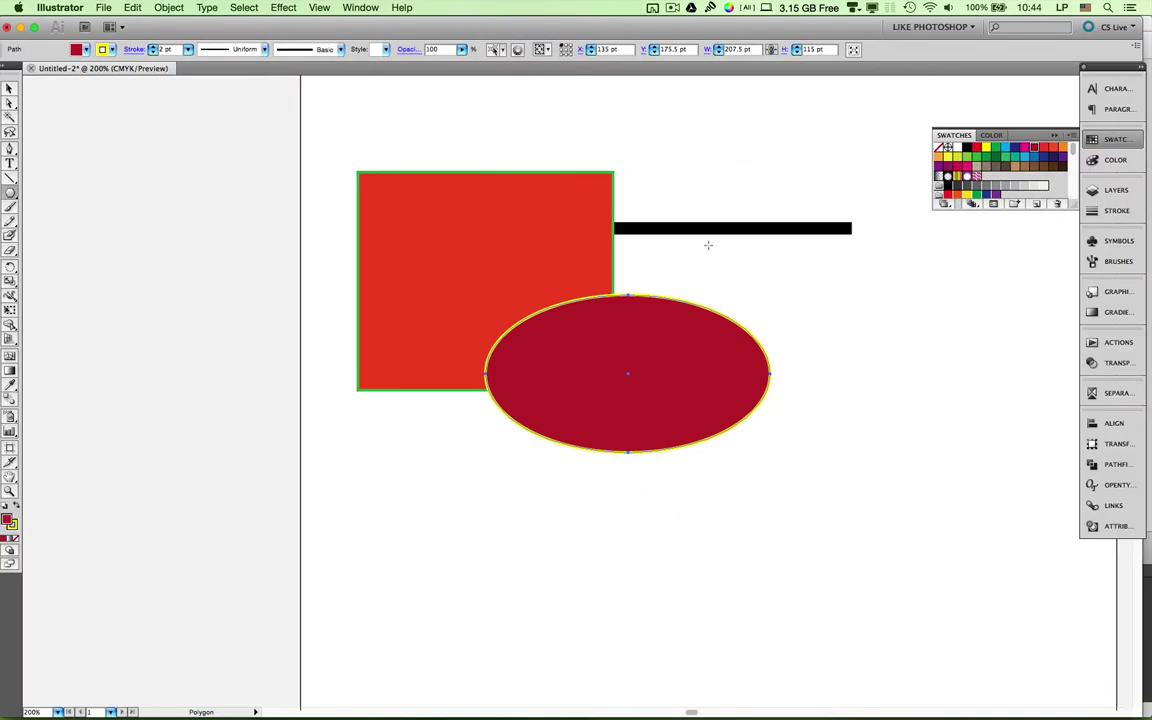
{"action": "left_click_drag", "start_coordinate": [692, 249], "coordinate": [817, 297]}
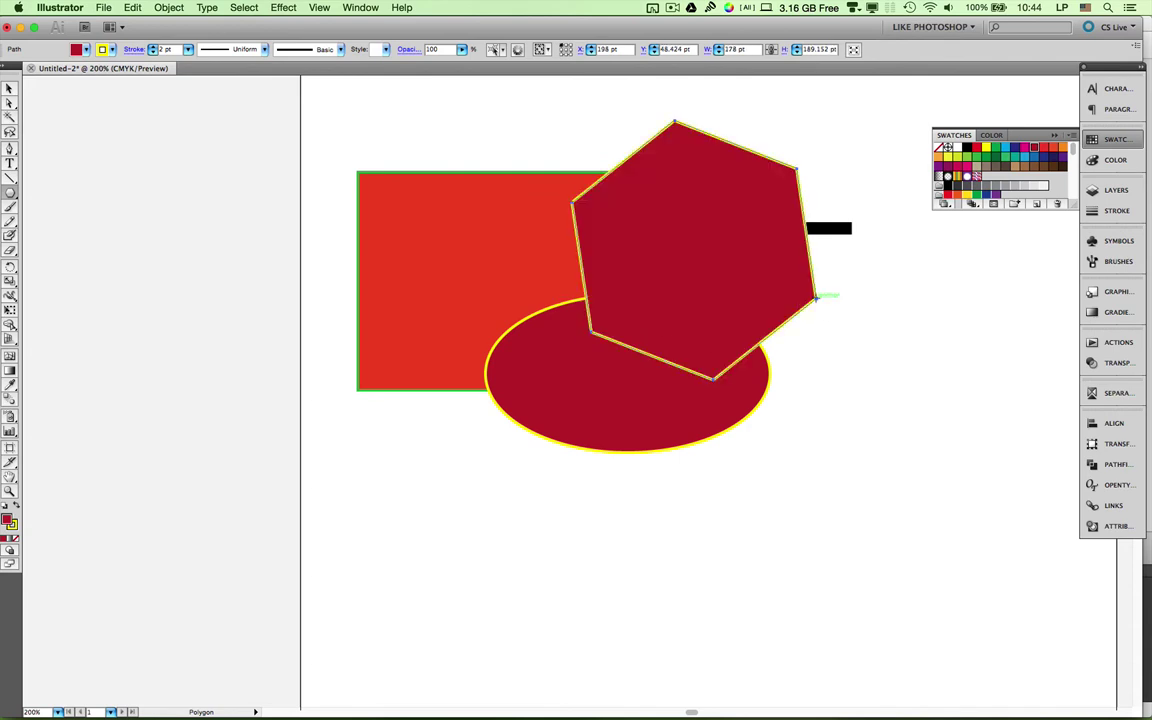
Draw a five-pointed star about 200 pt wide over the rectangle's lower-left corner.
{"action": "left_click", "coordinate": [10, 196]}
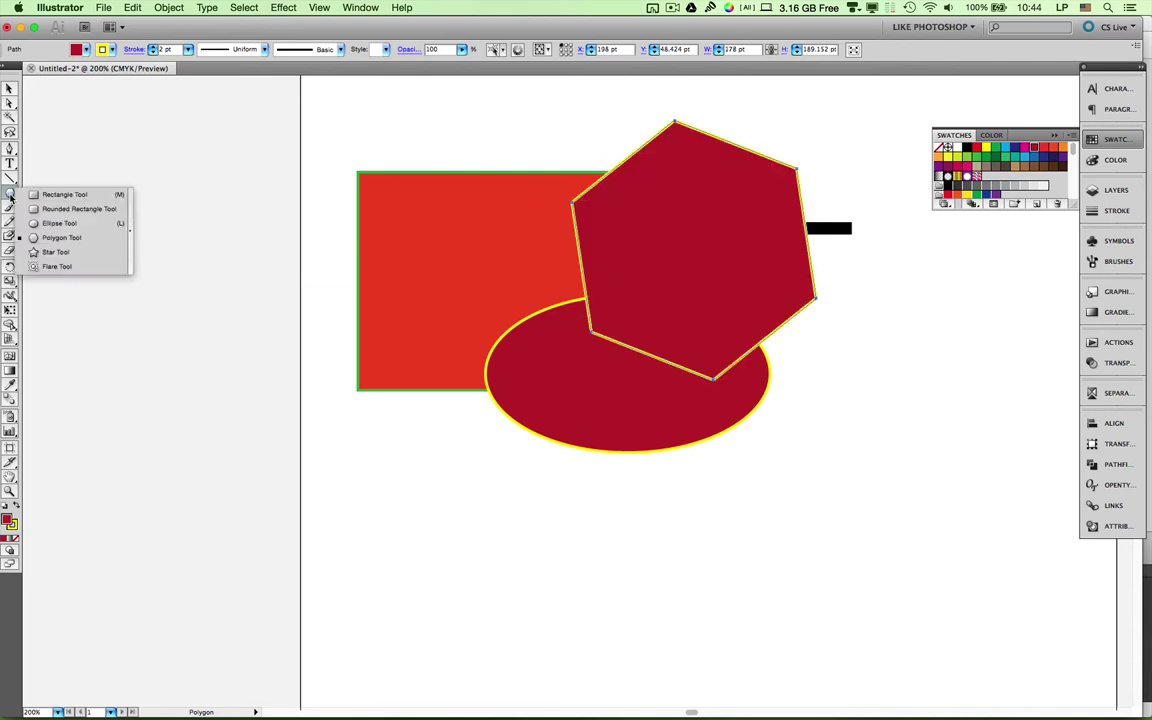
{"action": "left_click", "coordinate": [52, 252]}
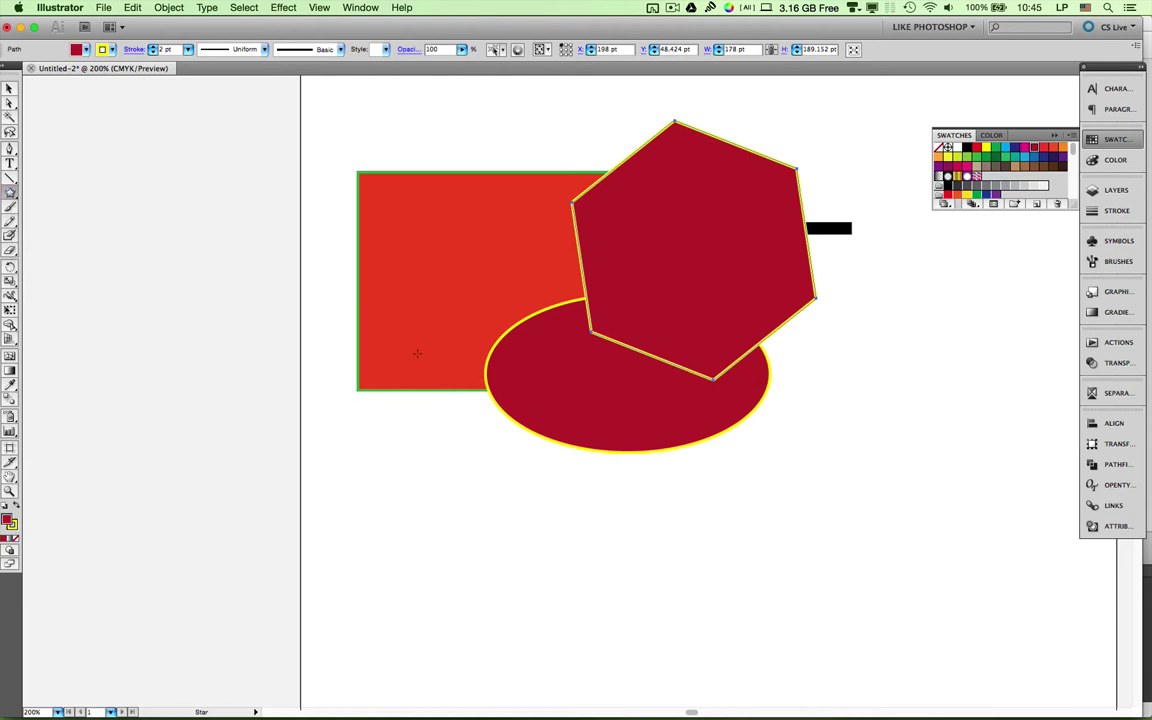
{"action": "mouse_move", "coordinate": [417, 352]}
{"action": "left_mouse_down"}
{"action": "mouse_move", "coordinate": [571, 504]}
{"action": "mouse_move", "coordinate": [483, 481]}
{"action": "mouse_move", "coordinate": [404, 496]}
{"action": "left_mouse_up"}
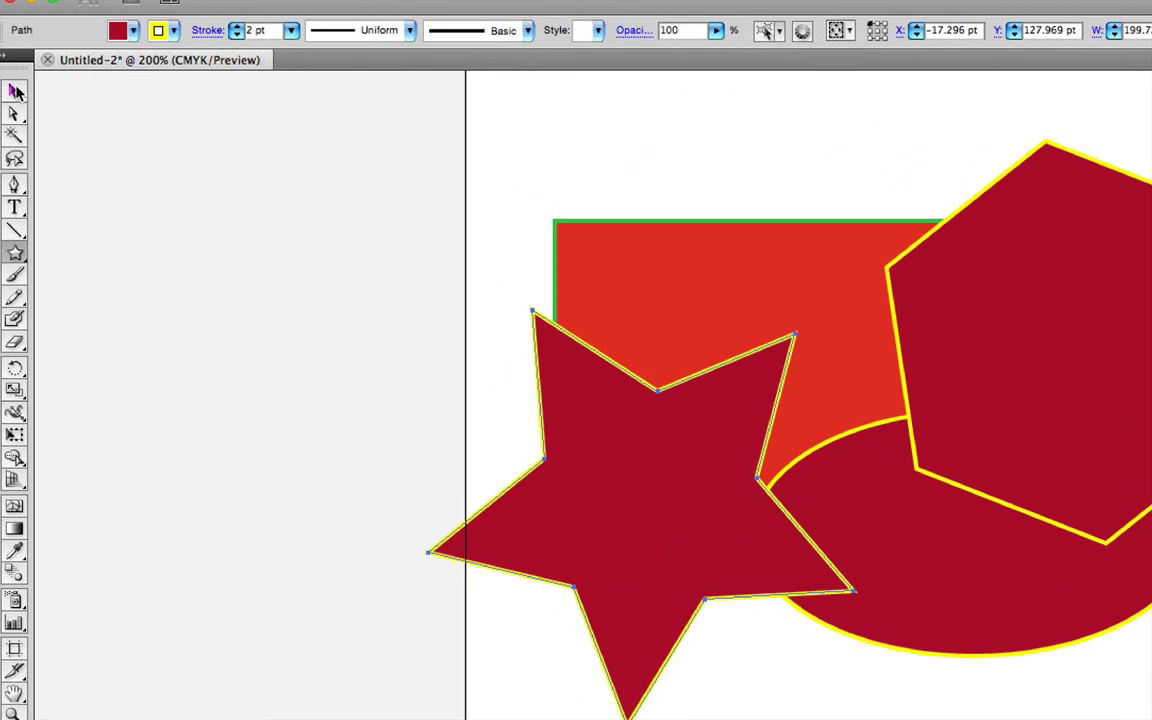
Move the star just below the rectangle, to about X 42 pt, Y 254 pt.
{"action": "left_click", "coordinate": [15, 91]}
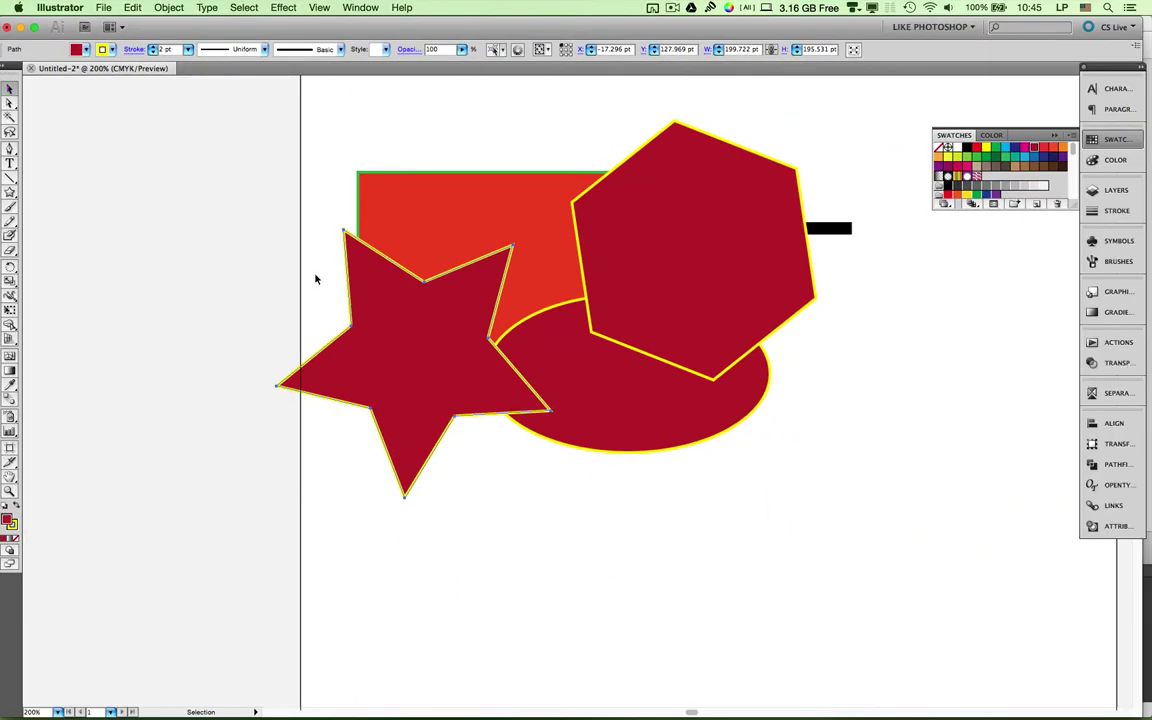
{"action": "left_click_drag", "start_coordinate": [419, 358], "coordinate": [499, 524]}
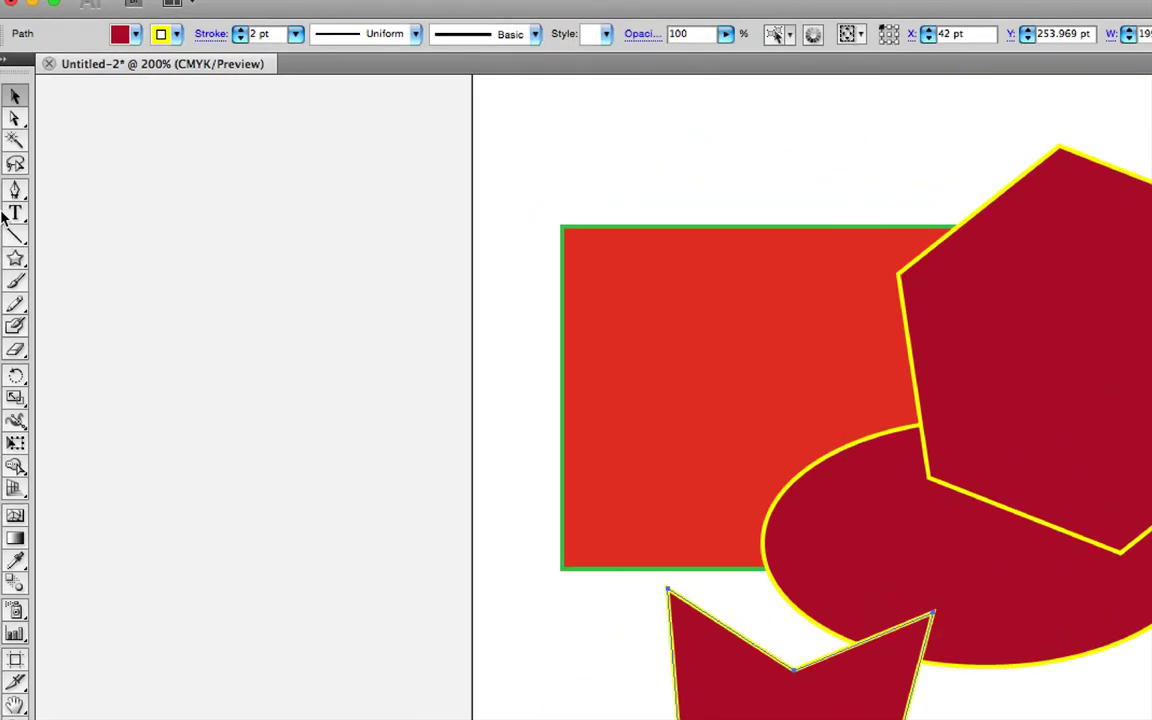
{"action": "left_click", "coordinate": [14, 261]}
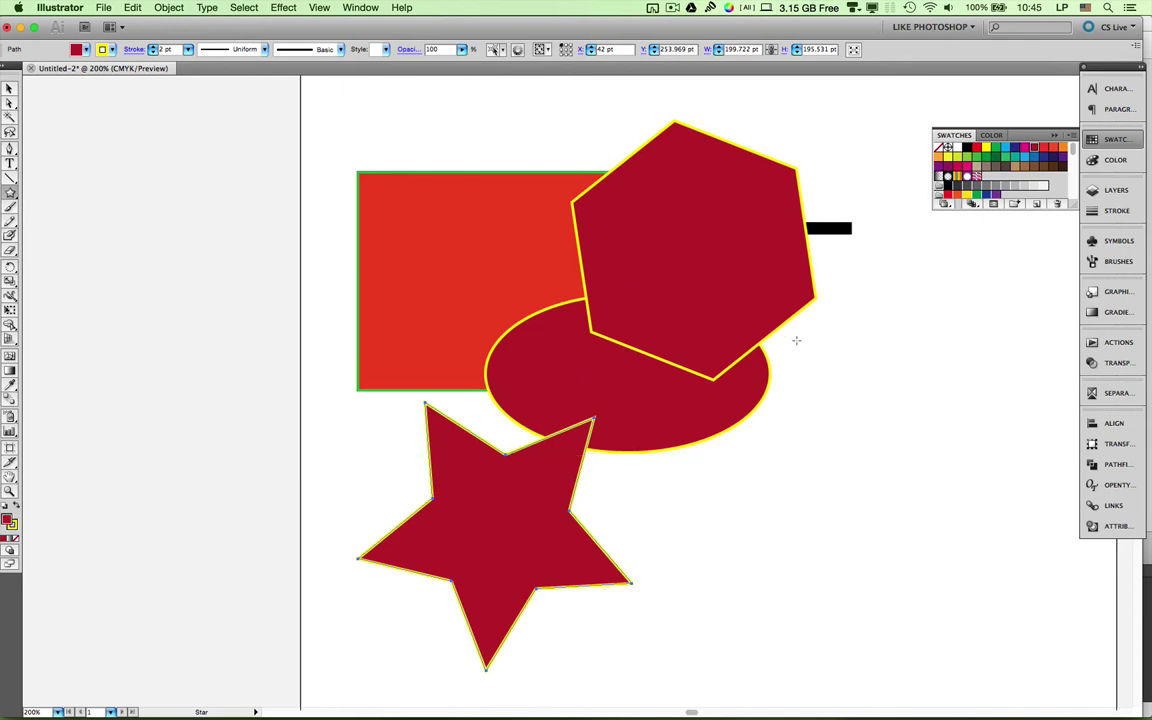
Colour the star's fill with the light green swatch (C 50, Y 100) and its stroke with a dark blue swatch.
{"action": "left_click", "coordinate": [967, 157]}
{"action": "left_click", "coordinate": [1113, 162]}
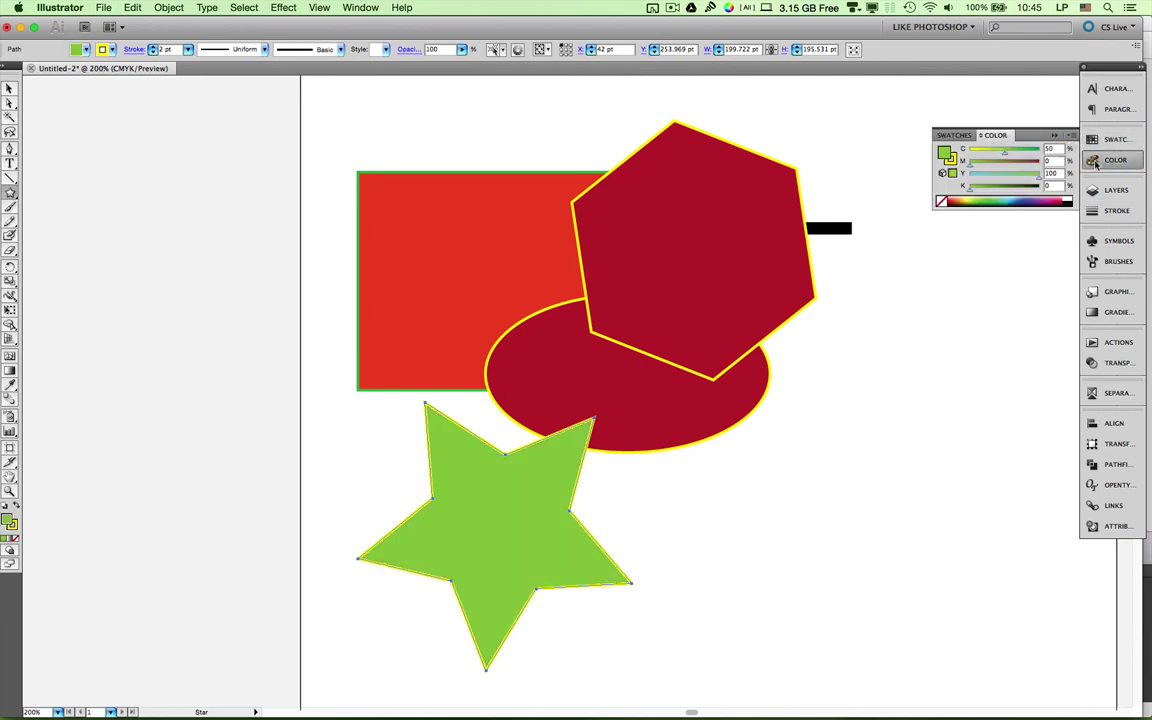
{"action": "left_click", "coordinate": [952, 160]}
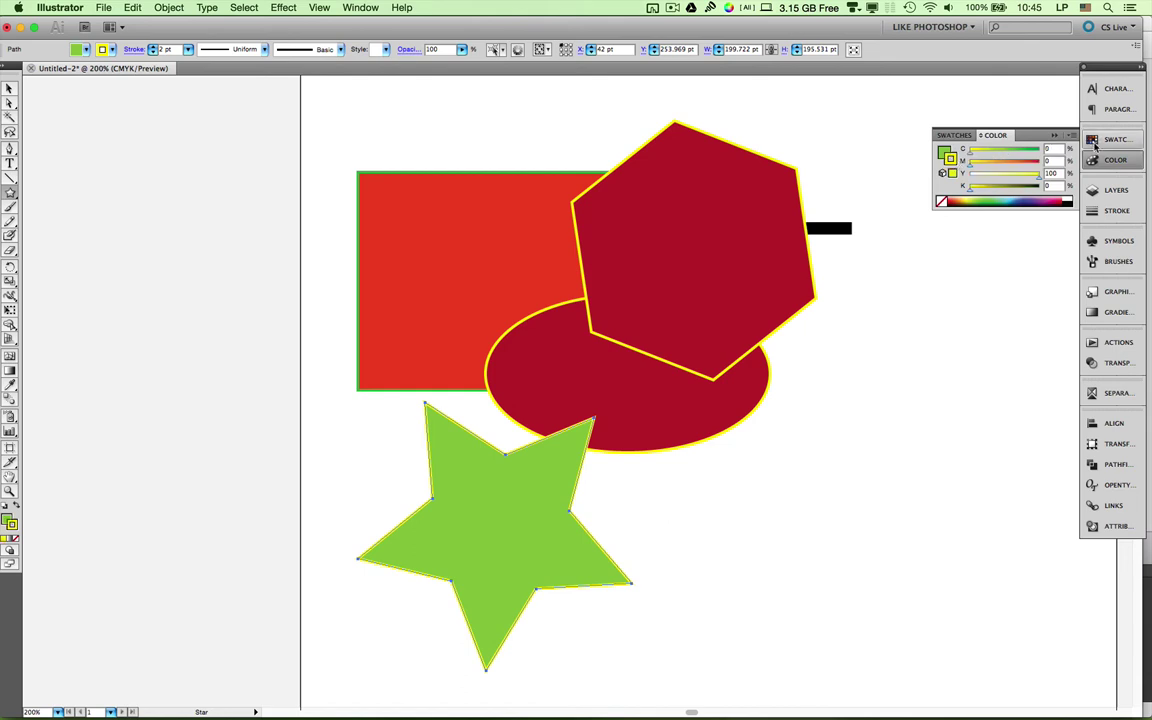
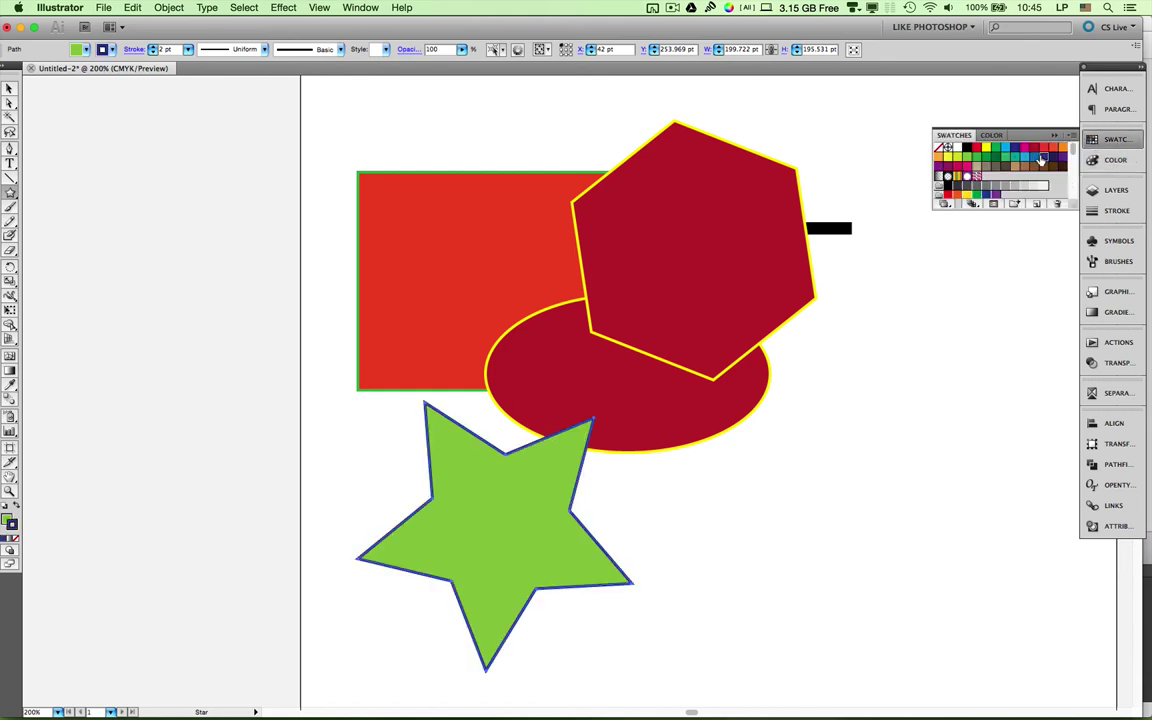
Spread out the overlapping shapes: ellipse beside the star, hexagon right of the rectangle, and black line above the rectangle; leave nothing selected.
{"action": "left_click", "coordinate": [8, 89]}
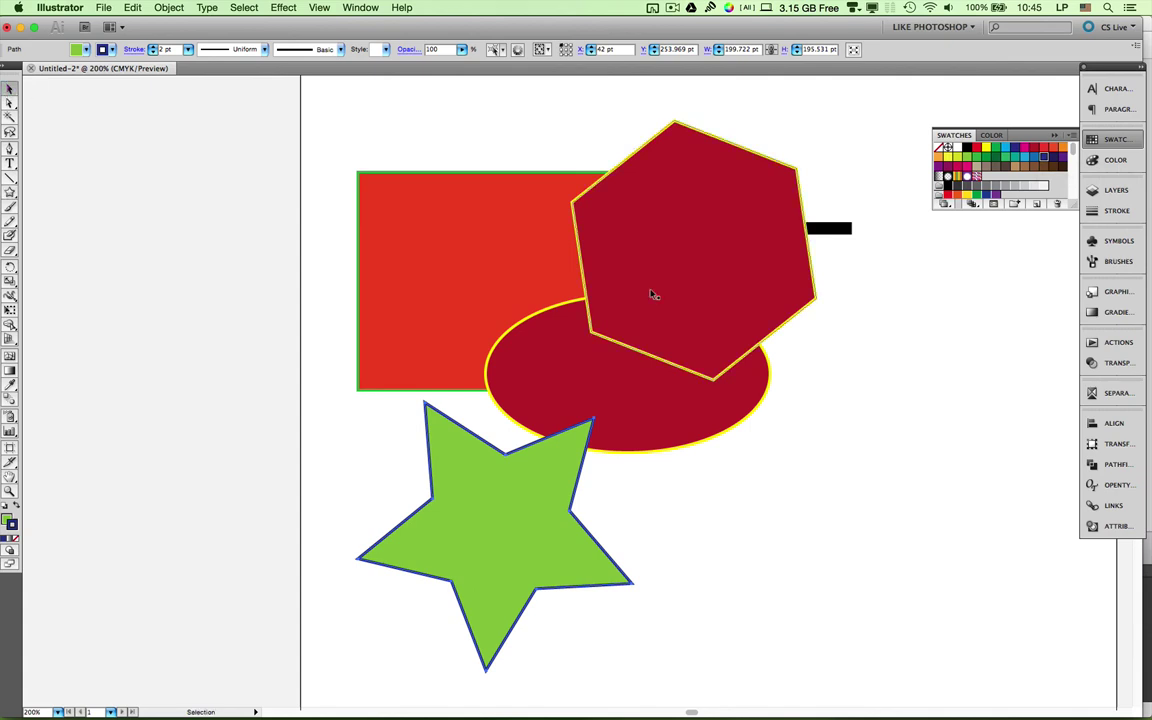
{"action": "left_click_drag", "start_coordinate": [612, 386], "coordinate": [821, 551]}
{"action": "left_click_drag", "start_coordinate": [733, 285], "coordinate": [905, 338]}
{"action": "left_click_drag", "start_coordinate": [684, 147], "coordinate": [635, 121]}
{"action": "left_click", "coordinate": [682, 183]}
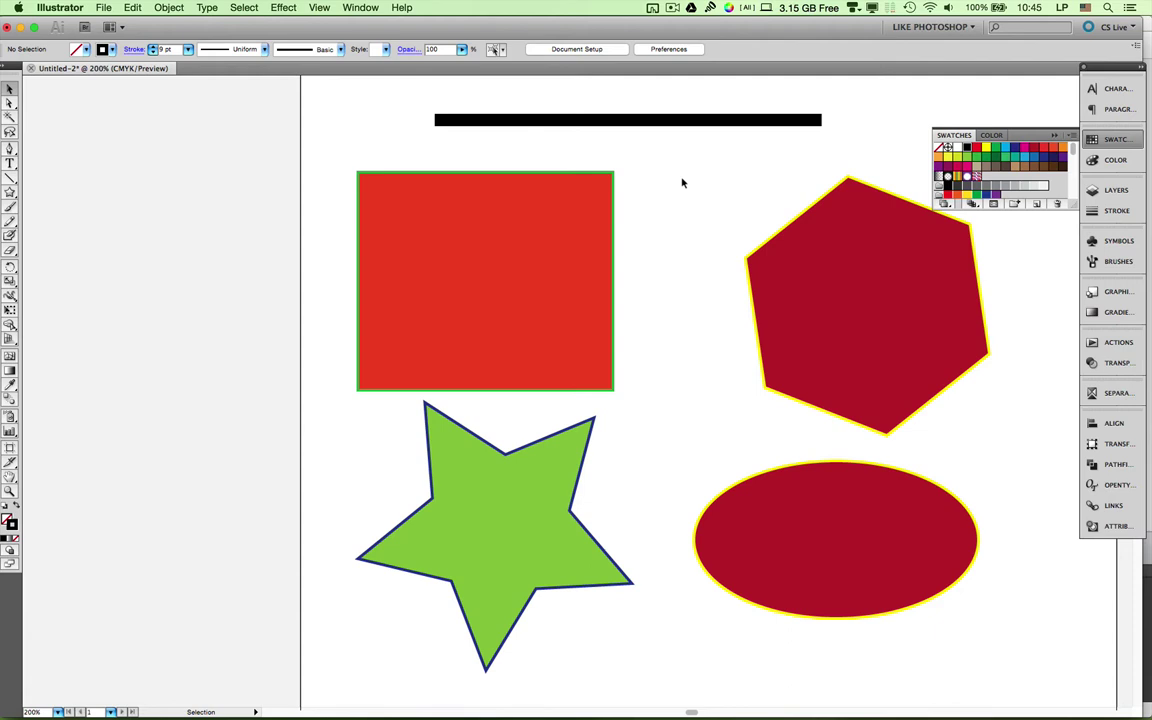
Delete all the objects on the artboard.
{"action": "key", "text": "super+a"}
{"action": "key", "text": "Delete"}
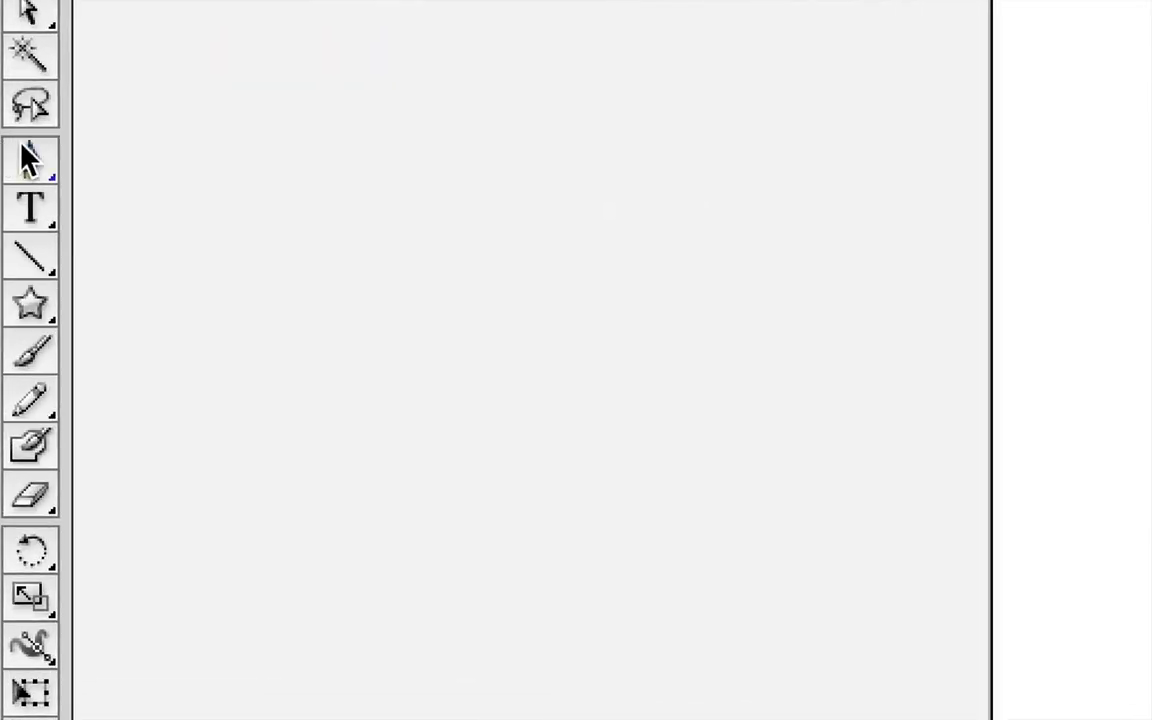
Draw a closed seven-cornered arrow about 316 pt wide with straight Pen tool segments, its head pointing to the upper right.
{"action": "left_click", "coordinate": [36, 168]}
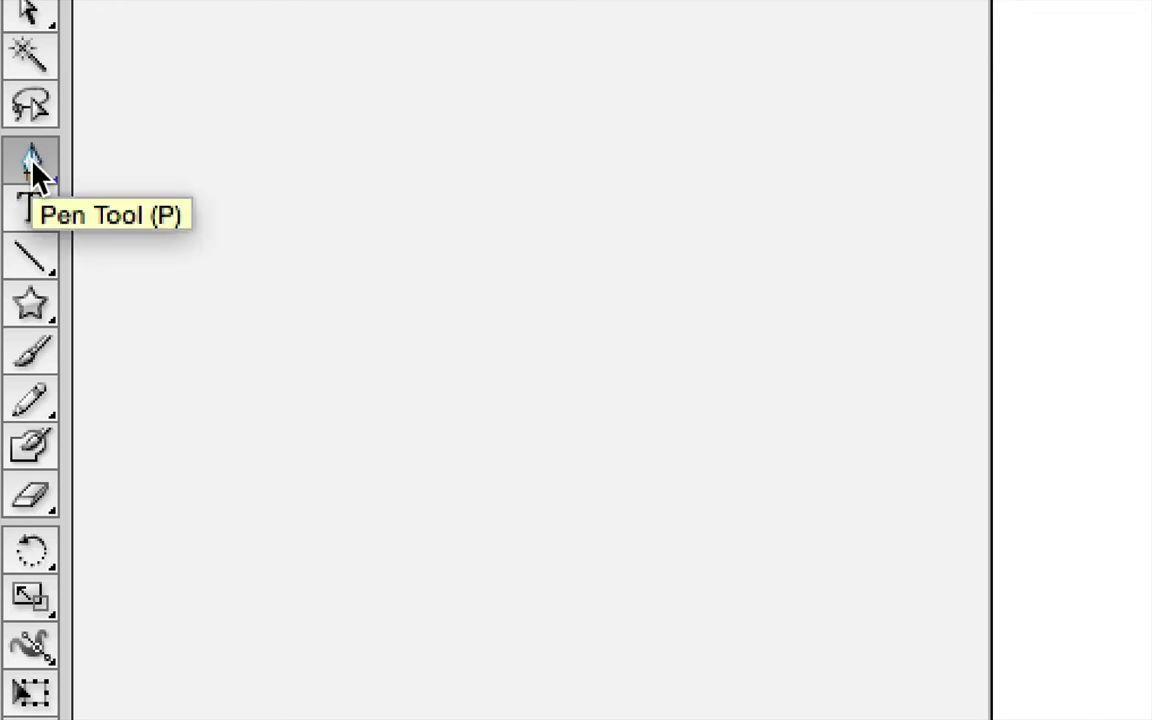
{"action": "left_click", "coordinate": [31, 165]}
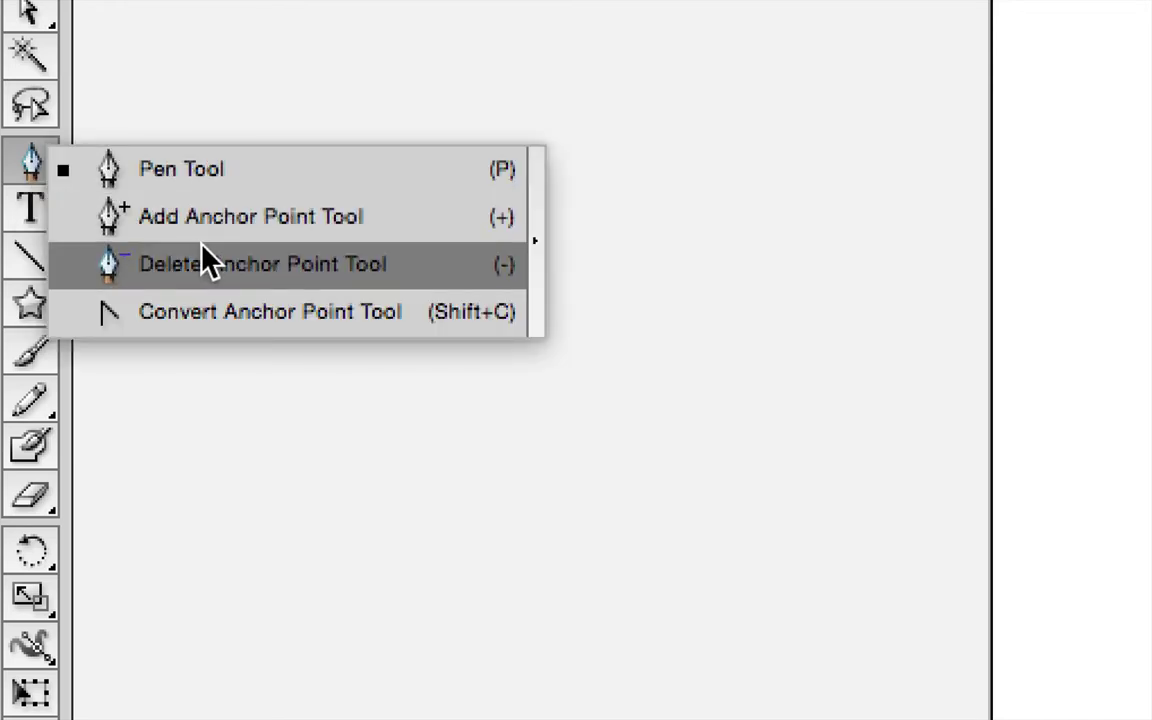
{"action": "left_click", "coordinate": [206, 168]}
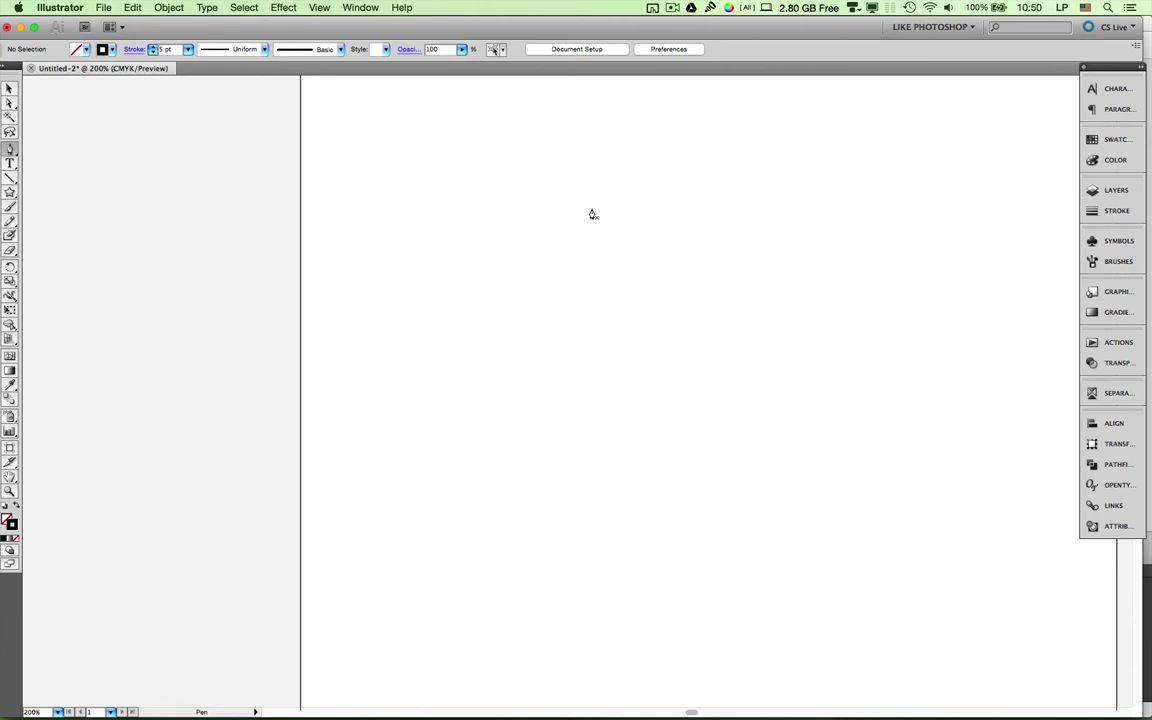
{"action": "left_click", "coordinate": [435, 180]}
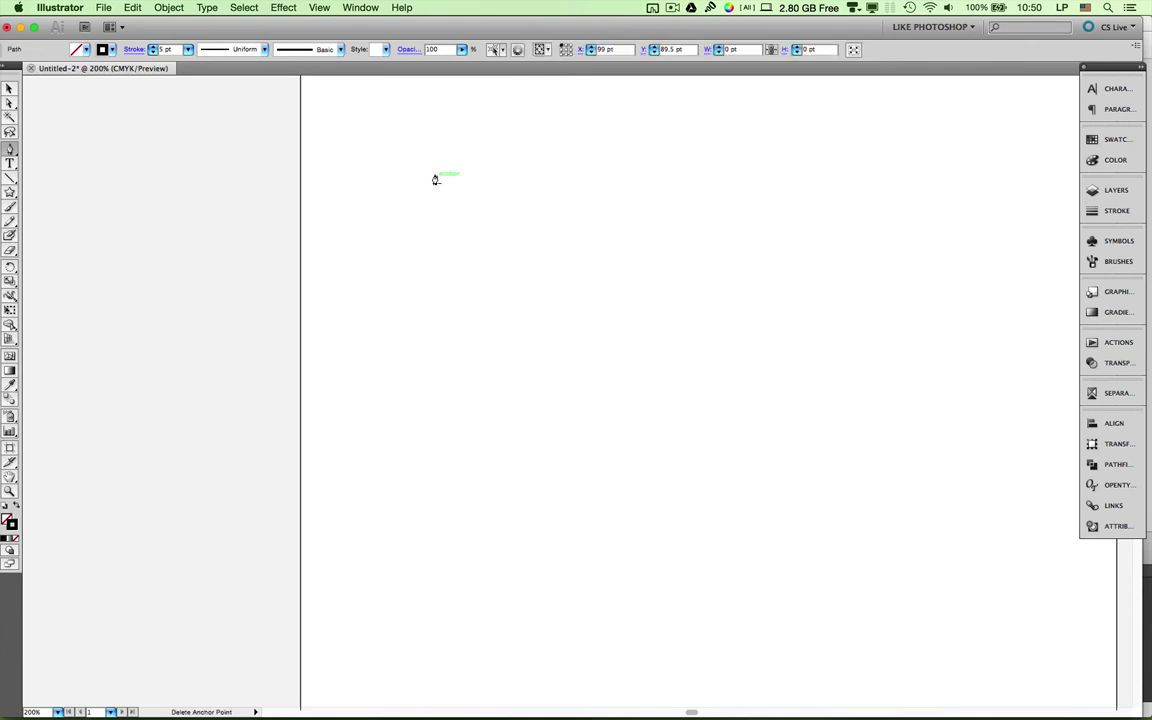
{"action": "left_click", "coordinate": [669, 247]}
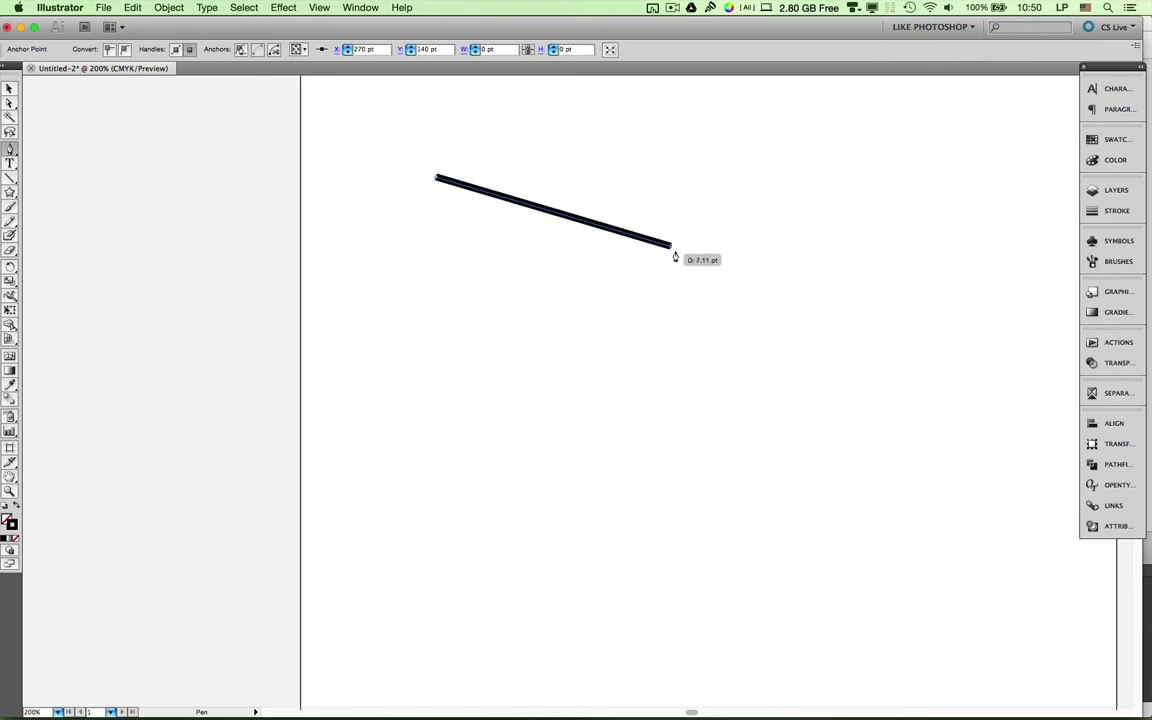
{"action": "left_click", "coordinate": [538, 331]}
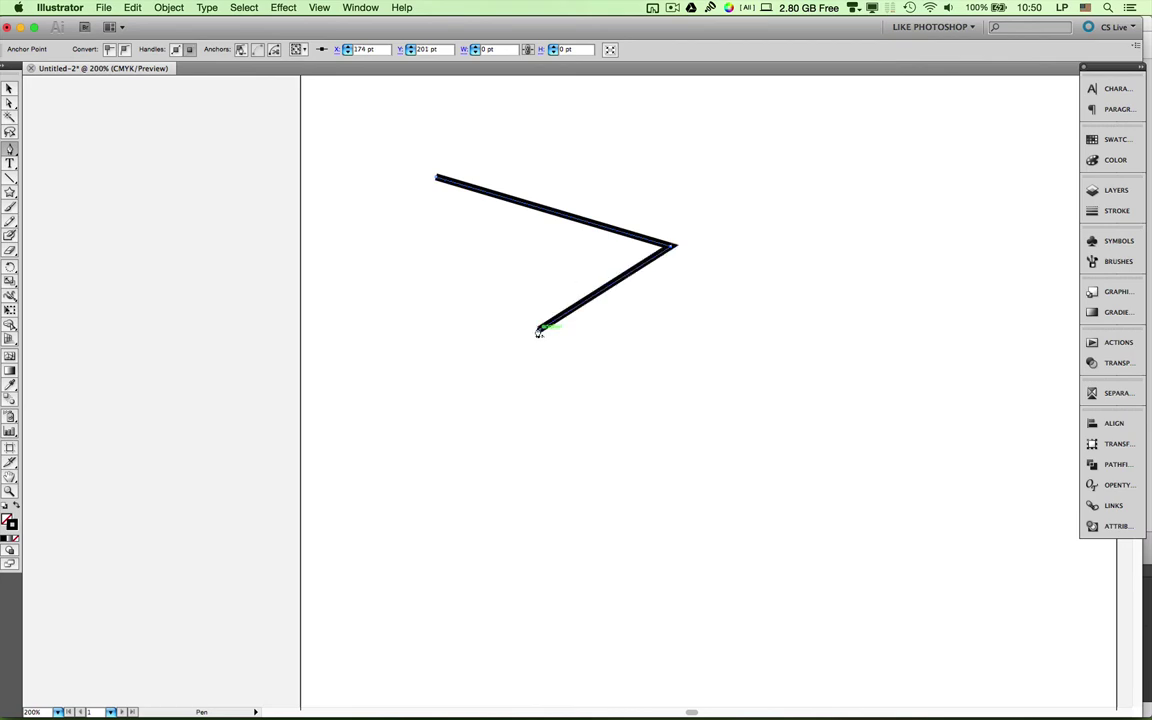
{"action": "left_click", "coordinate": [600, 382]}
{"action": "left_click", "coordinate": [745, 298]}
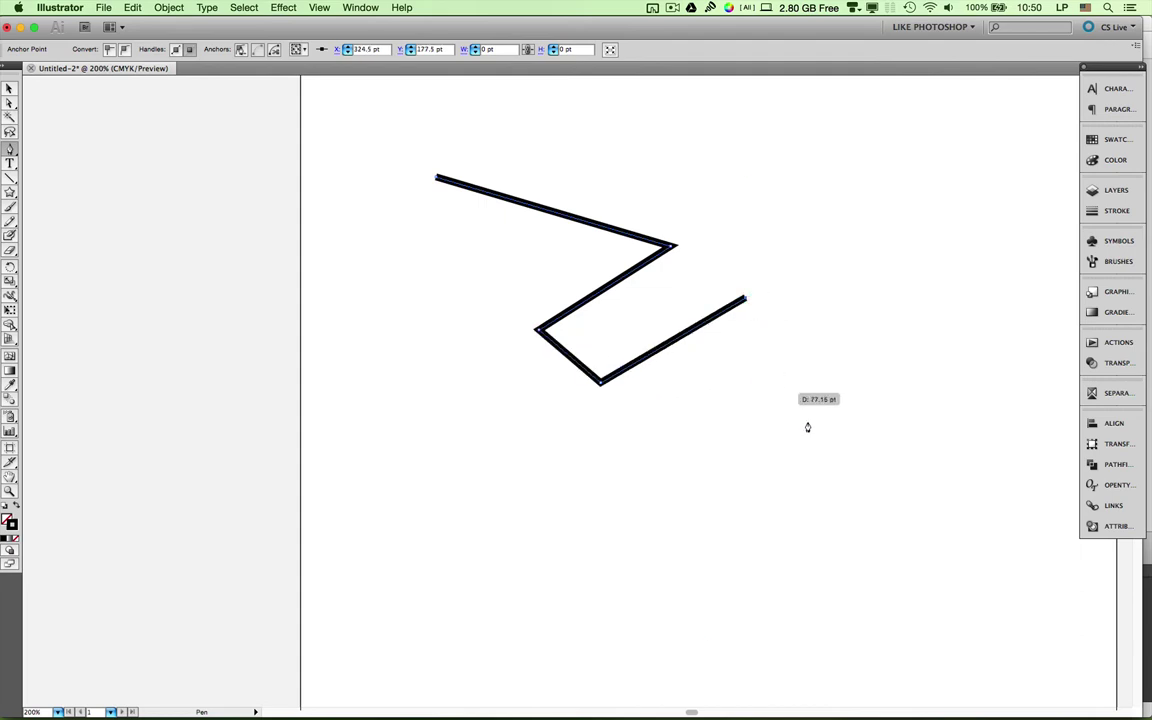
{"action": "left_click", "coordinate": [828, 513]}
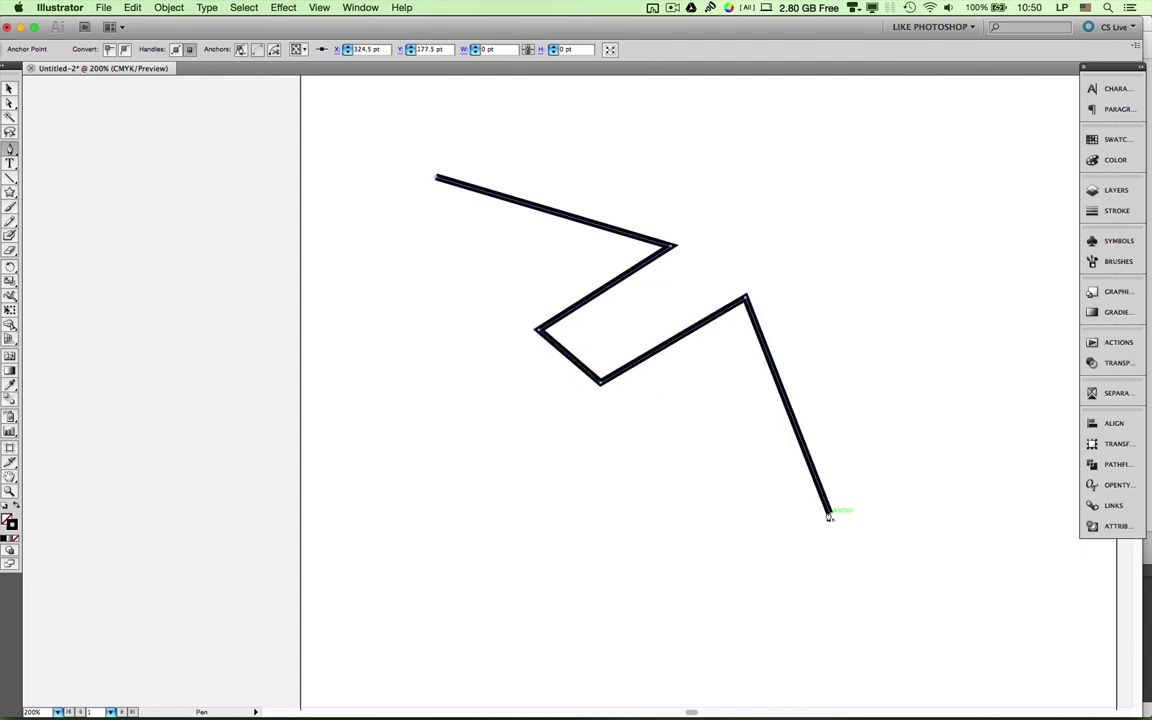
{"action": "left_click", "coordinate": [868, 150]}
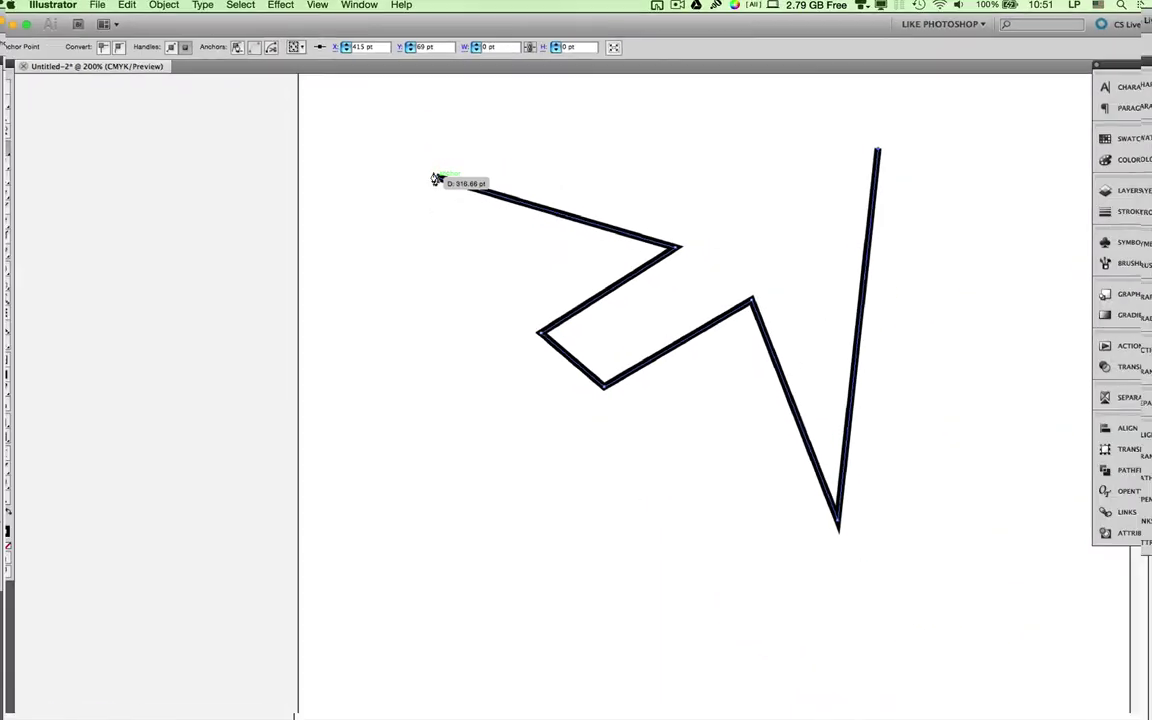
{"action": "left_click", "coordinate": [436, 177]}
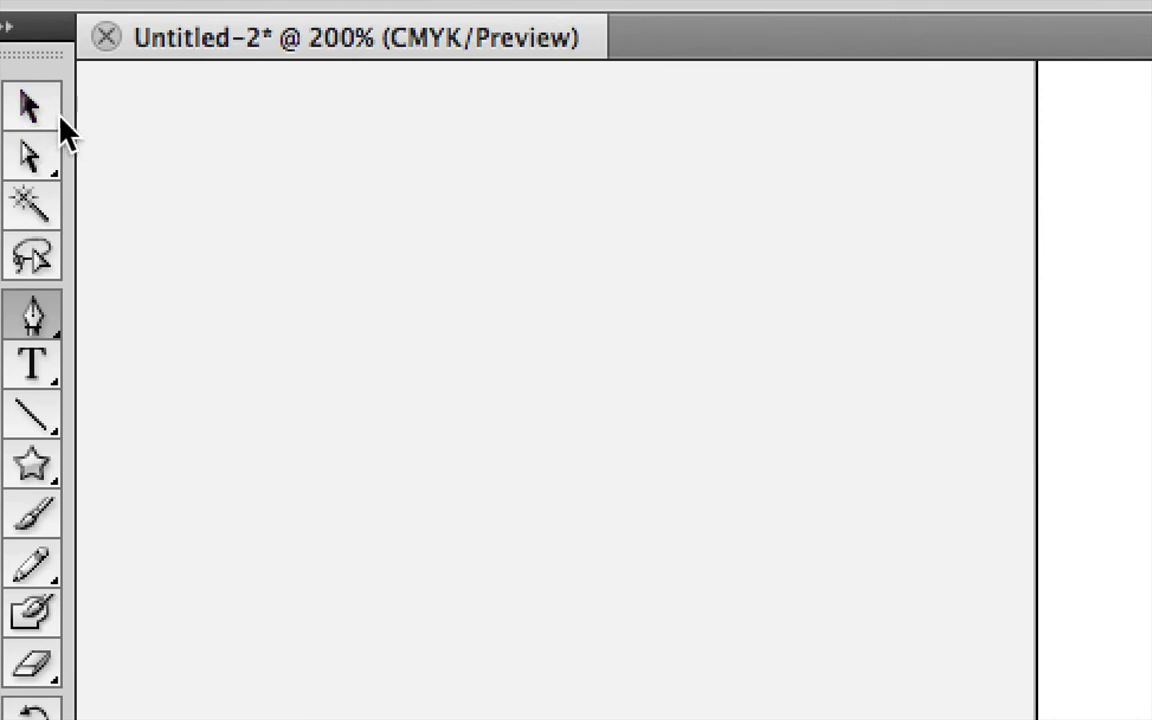
Move the whole arrow outline slightly down the page.
{"action": "left_click", "coordinate": [38, 108]}
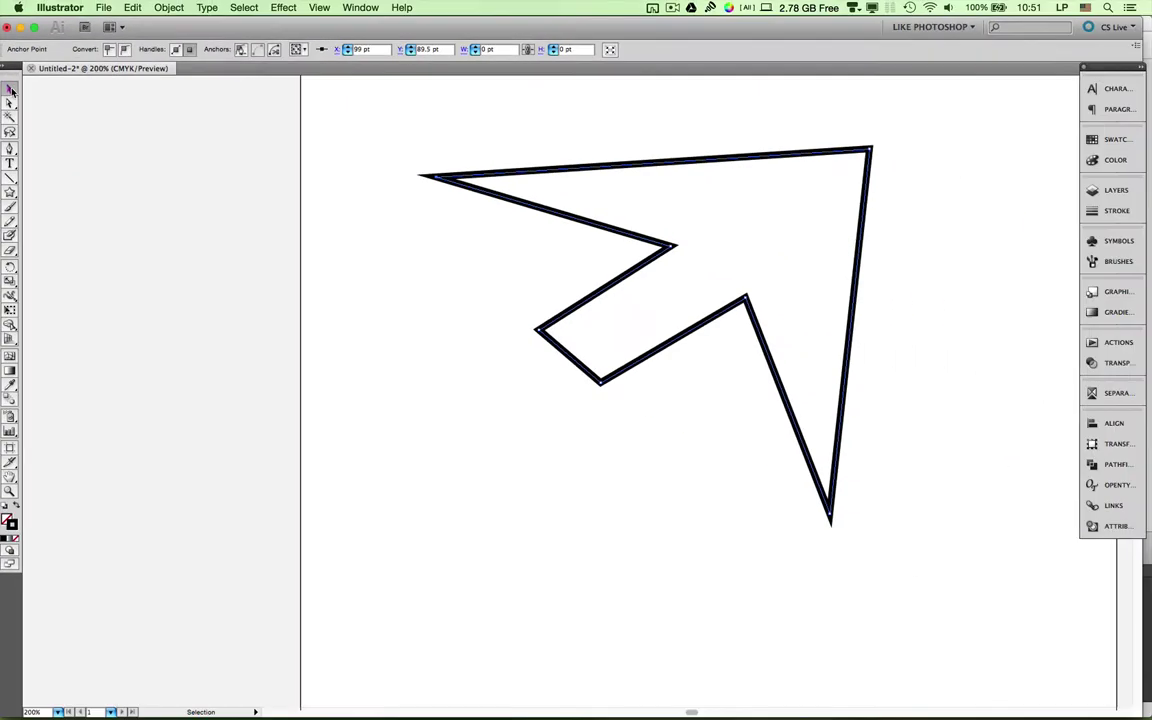
{"action": "left_click_drag", "start_coordinate": [690, 331], "coordinate": [688, 398]}
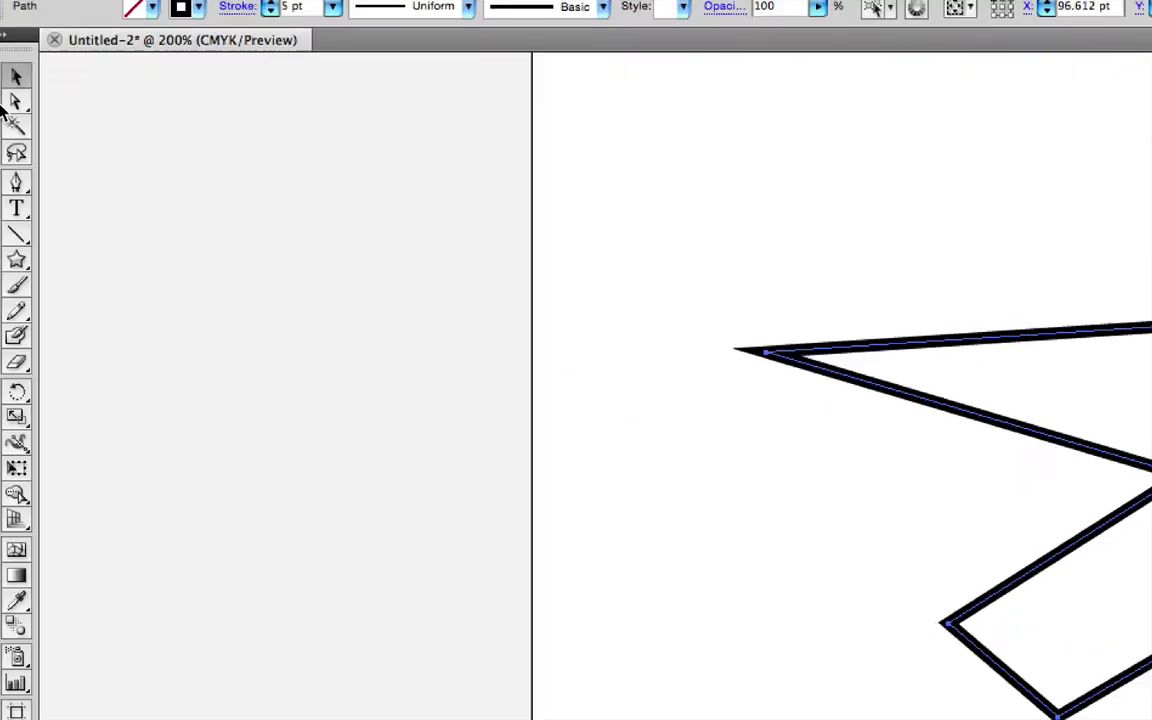
Reshape the arrow by nudging its tip anchor slightly inward and shifting the two tail-end anchors down-left to lengthen the tail.
{"action": "left_click", "coordinate": [9, 104]}
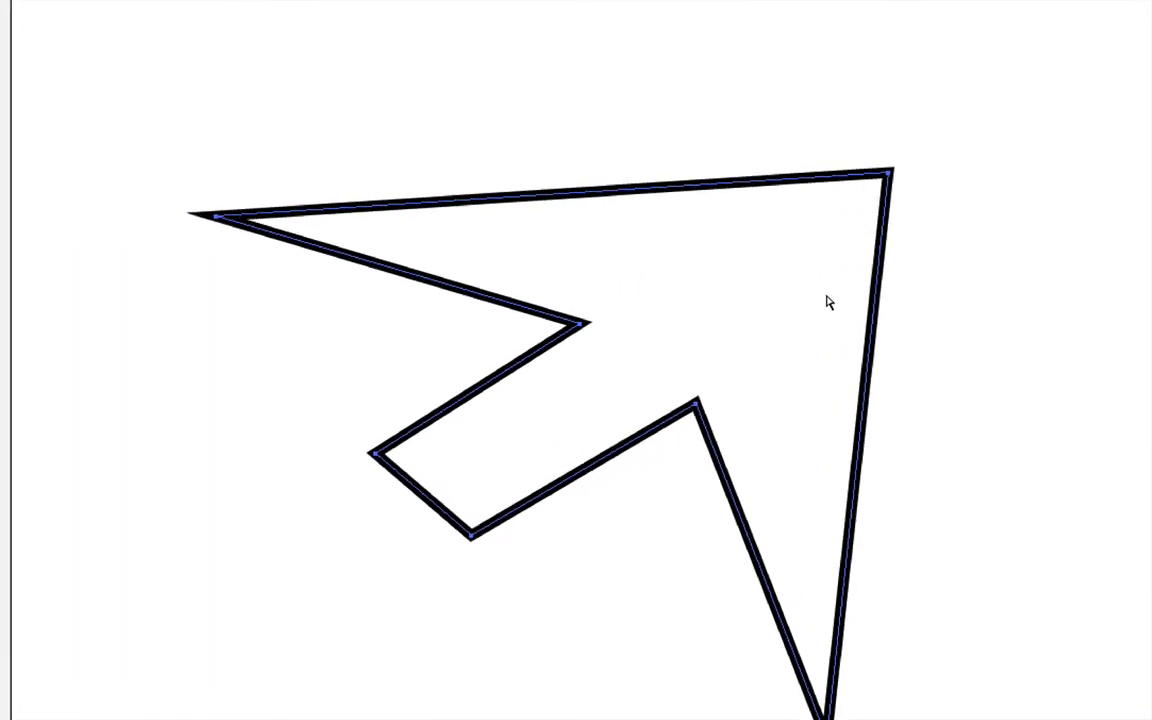
{"action": "left_click", "coordinate": [948, 218]}
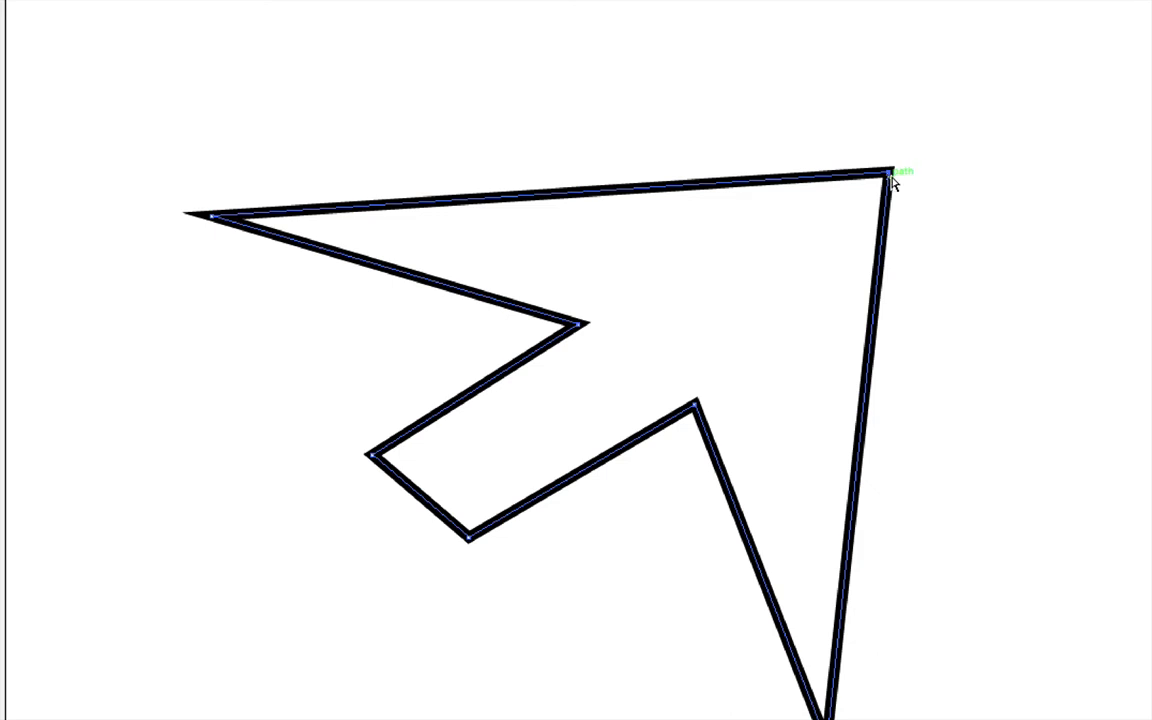
{"action": "mouse_move", "coordinate": [889, 174]}
{"action": "left_mouse_down"}
{"action": "mouse_move", "coordinate": [890, 116]}
{"action": "mouse_move", "coordinate": [872, 87]}
{"action": "mouse_move", "coordinate": [771, 78]}
{"action": "mouse_move", "coordinate": [895, 206]}
{"action": "mouse_move", "coordinate": [868, 180]}
{"action": "left_mouse_up"}
{"action": "left_click_drag", "start_coordinate": [321, 421], "coordinate": [530, 598]}
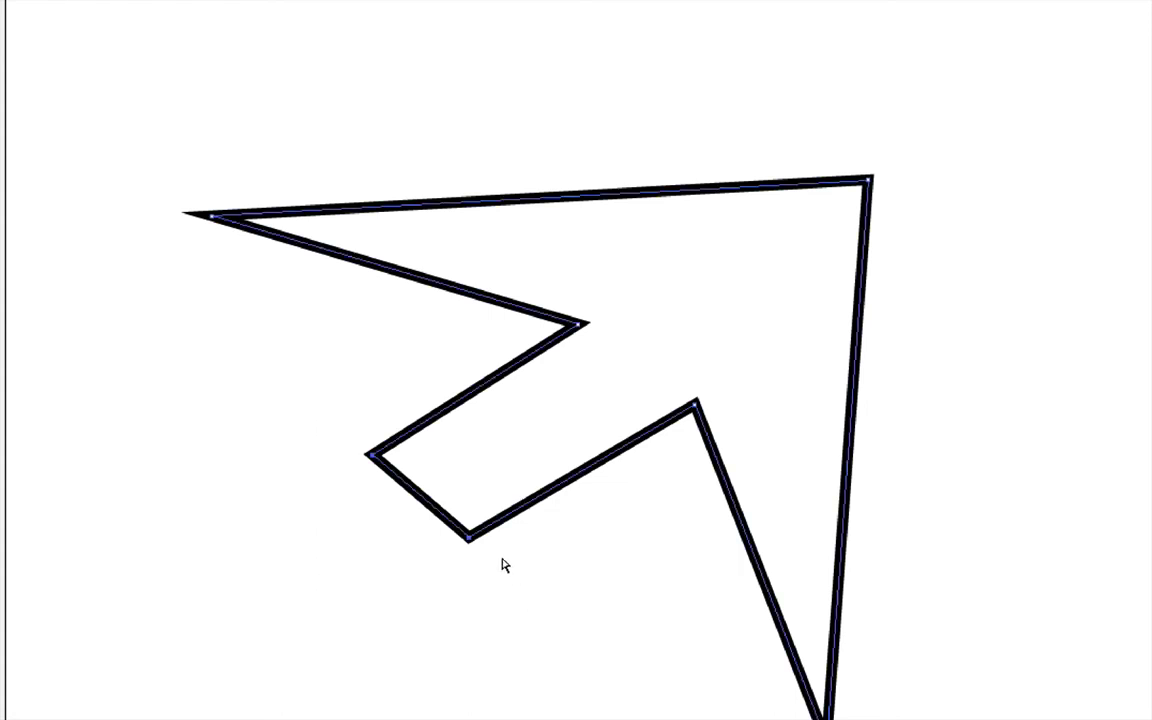
{"action": "left_click_drag", "start_coordinate": [468, 540], "coordinate": [364, 592]}
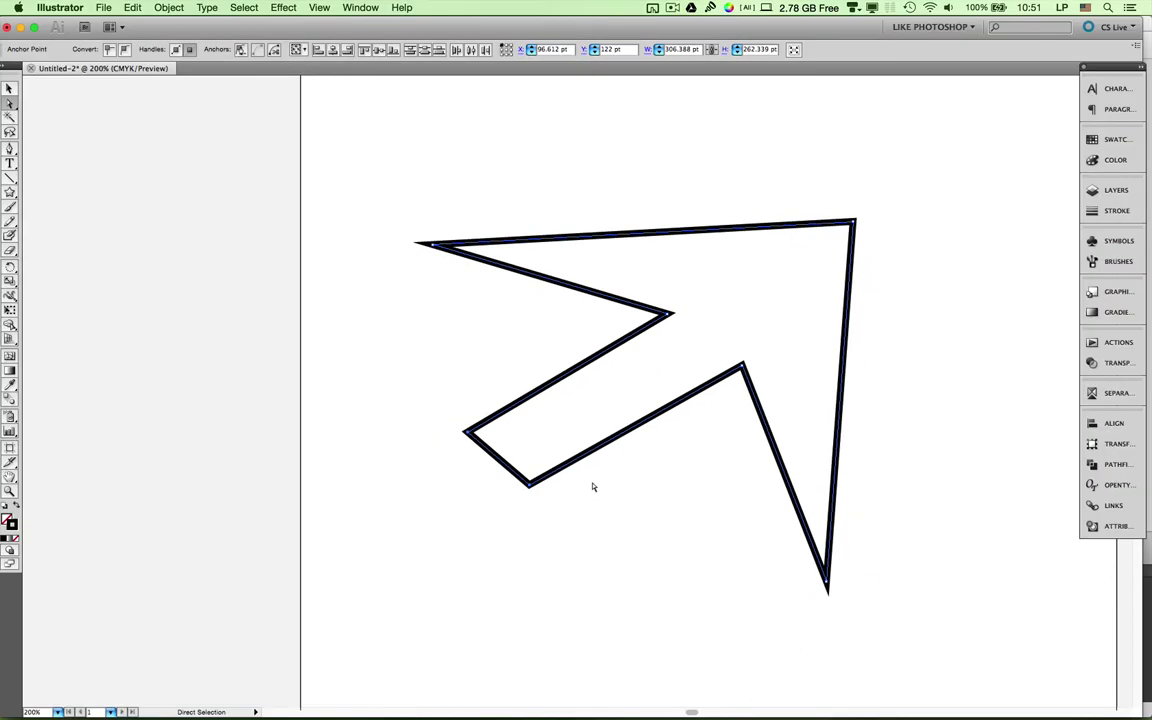
Delete the tail-end anchors and the rest of the arrow path.
{"action": "key", "text": "Delete"}
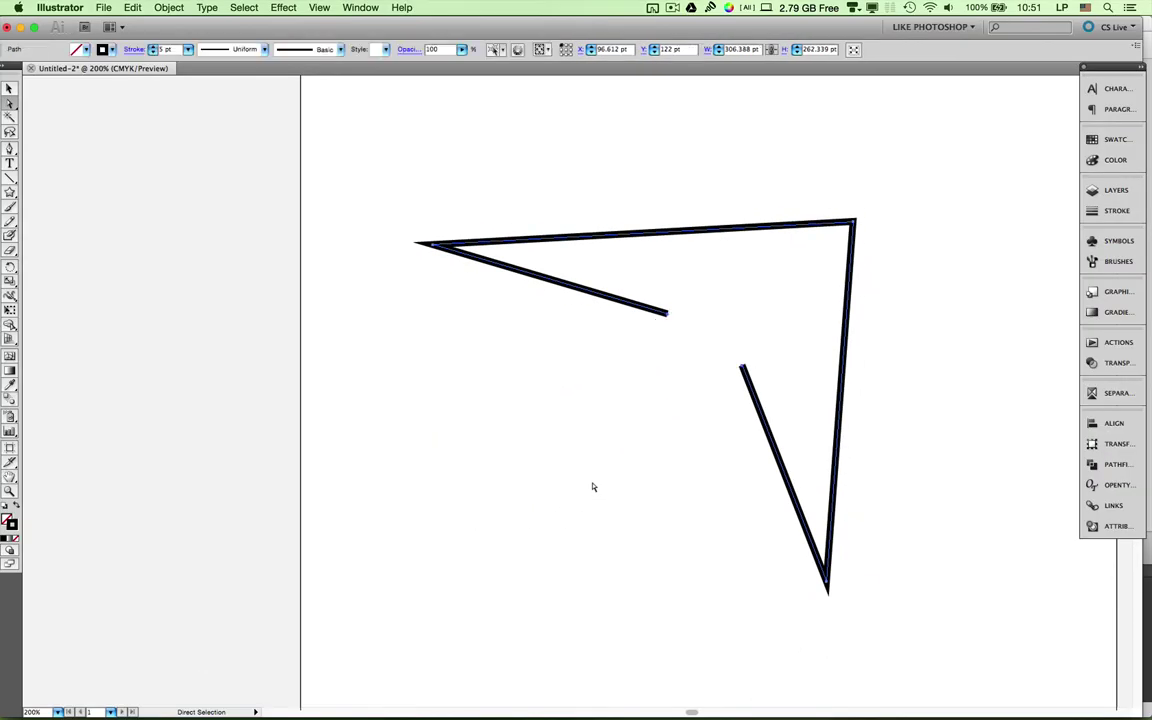
{"action": "key", "text": "Delete"}
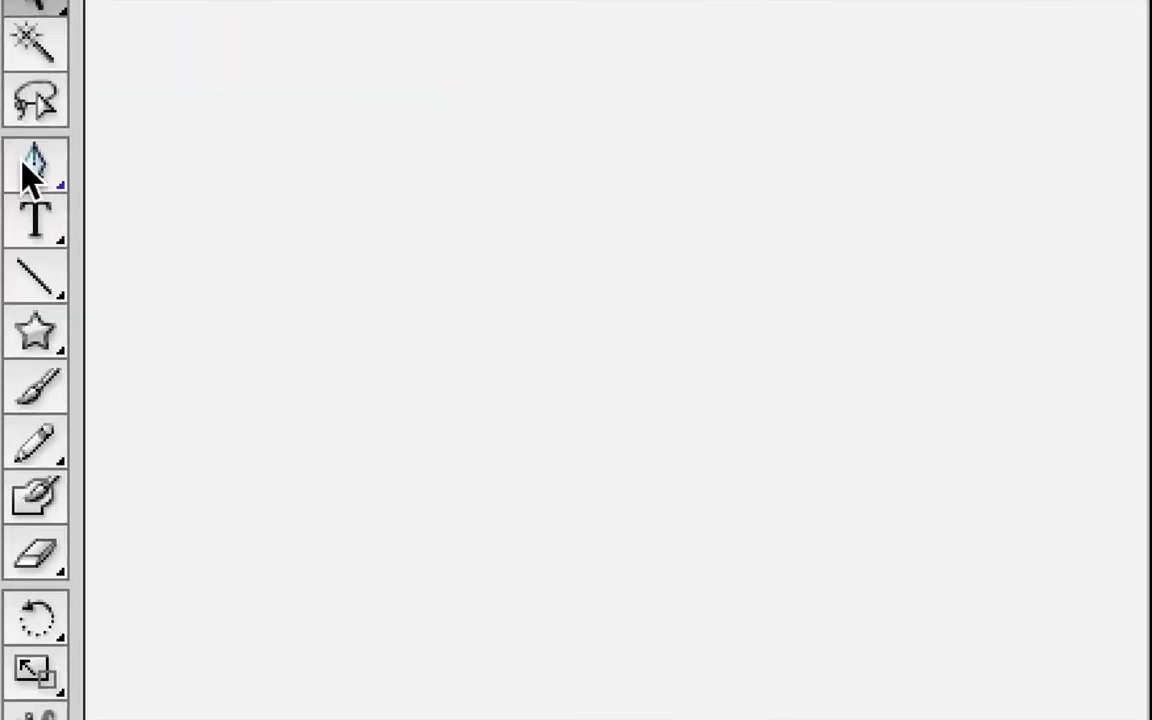
Draw a closed, curved ten-anchor Pen tool shape with a deep notch in its upper edge, and deselect it.
{"action": "left_click", "coordinate": [7, 150]}
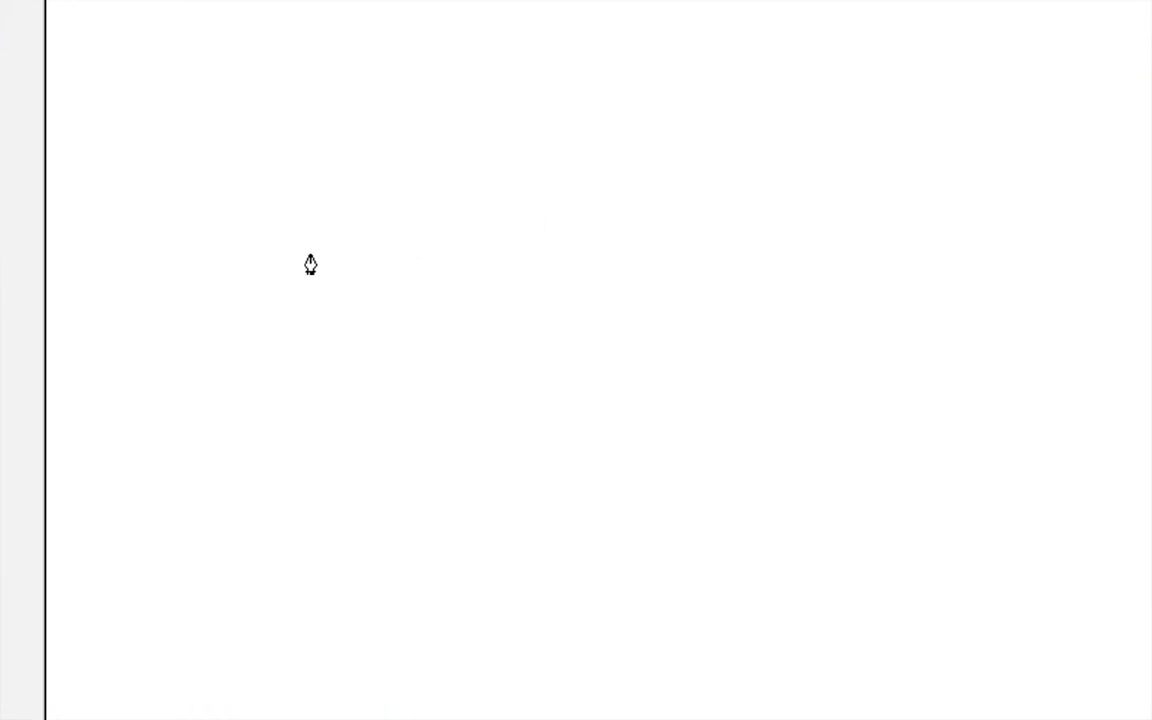
{"action": "mouse_move", "coordinate": [310, 256]}
{"action": "left_mouse_down"}
{"action": "mouse_move", "coordinate": [327, 248]}
{"action": "mouse_move", "coordinate": [310, 255]}
{"action": "left_mouse_up"}
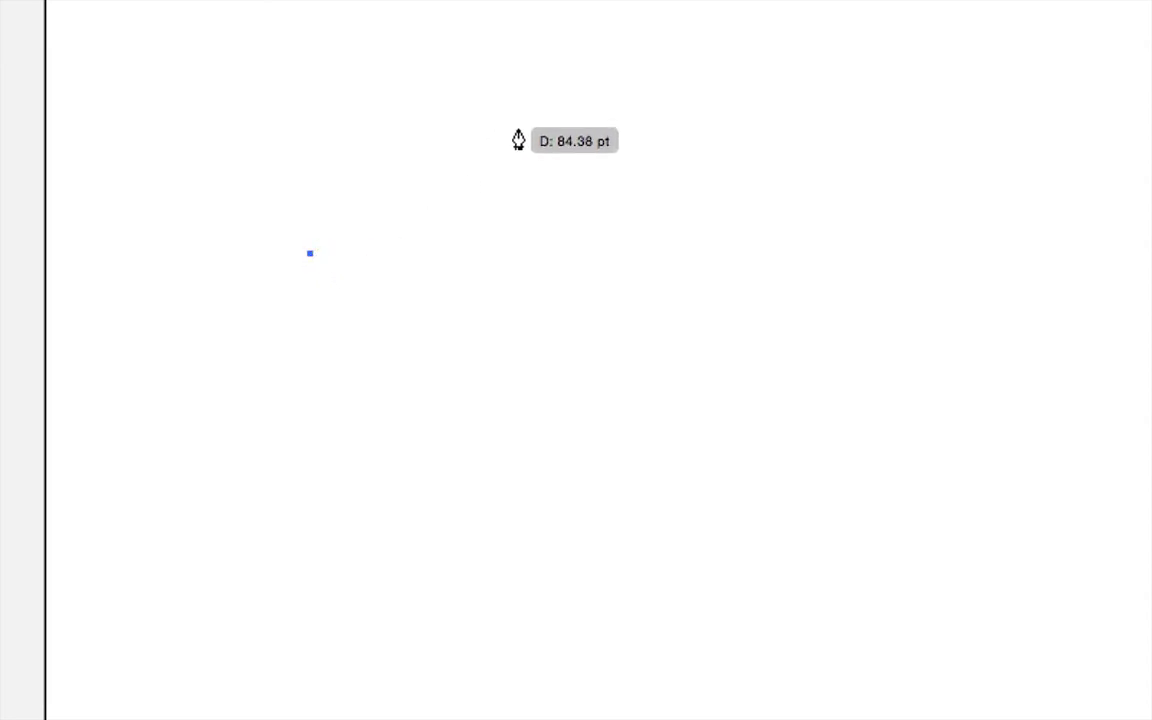
{"action": "left_click", "coordinate": [450, 121]}
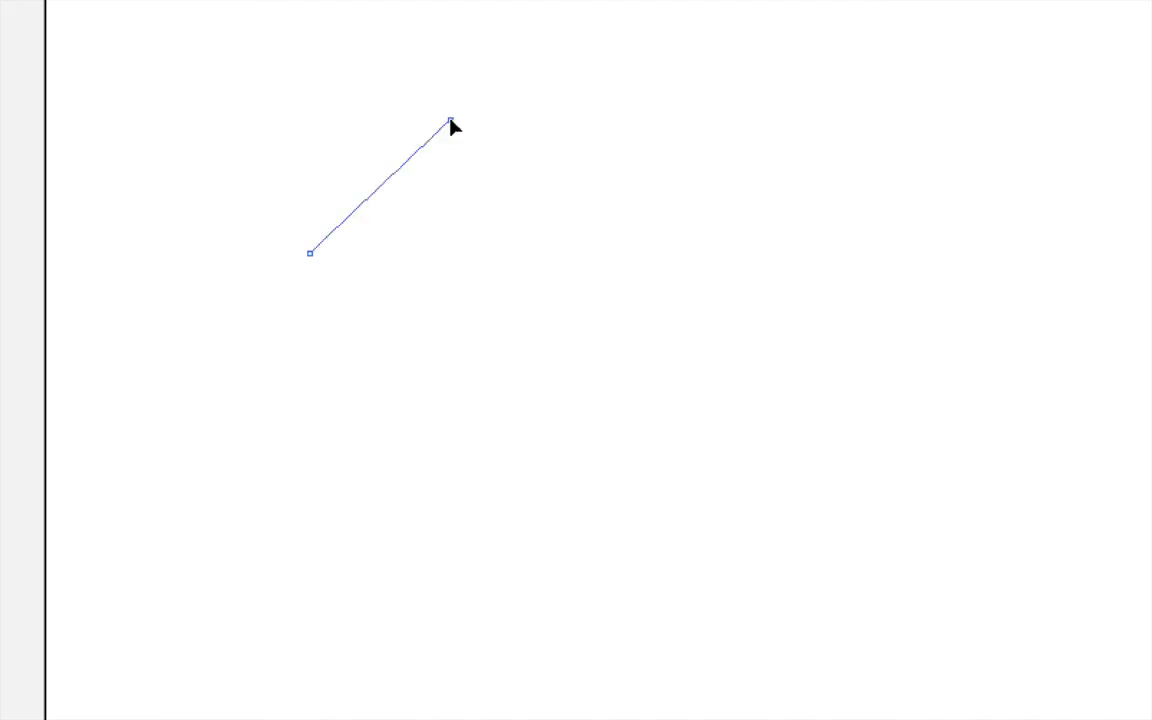
{"action": "mouse_move", "coordinate": [450, 121]}
{"action": "left_mouse_down"}
{"action": "mouse_move", "coordinate": [550, 122]}
{"action": "mouse_move", "coordinate": [454, 223]}
{"action": "mouse_move", "coordinate": [440, 182]}
{"action": "mouse_move", "coordinate": [463, 55]}
{"action": "mouse_move", "coordinate": [370, 120]}
{"action": "mouse_move", "coordinate": [375, 82]}
{"action": "mouse_move", "coordinate": [504, 87]}
{"action": "mouse_move", "coordinate": [502, 142]}
{"action": "mouse_move", "coordinate": [514, 152]}
{"action": "mouse_move", "coordinate": [573, 120]}
{"action": "mouse_move", "coordinate": [507, 137]}
{"action": "mouse_move", "coordinate": [458, 130]}
{"action": "mouse_move", "coordinate": [465, 118]}
{"action": "mouse_move", "coordinate": [591, 114]}
{"action": "mouse_move", "coordinate": [570, 194]}
{"action": "mouse_move", "coordinate": [535, 239]}
{"action": "mouse_move", "coordinate": [473, 261]}
{"action": "mouse_move", "coordinate": [568, 175]}
{"action": "mouse_move", "coordinate": [535, 54]}
{"action": "mouse_move", "coordinate": [458, 64]}
{"action": "mouse_move", "coordinate": [548, 142]}
{"action": "mouse_move", "coordinate": [496, 162]}
{"action": "mouse_move", "coordinate": [540, 147]}
{"action": "mouse_move", "coordinate": [573, 153]}
{"action": "left_mouse_up"}
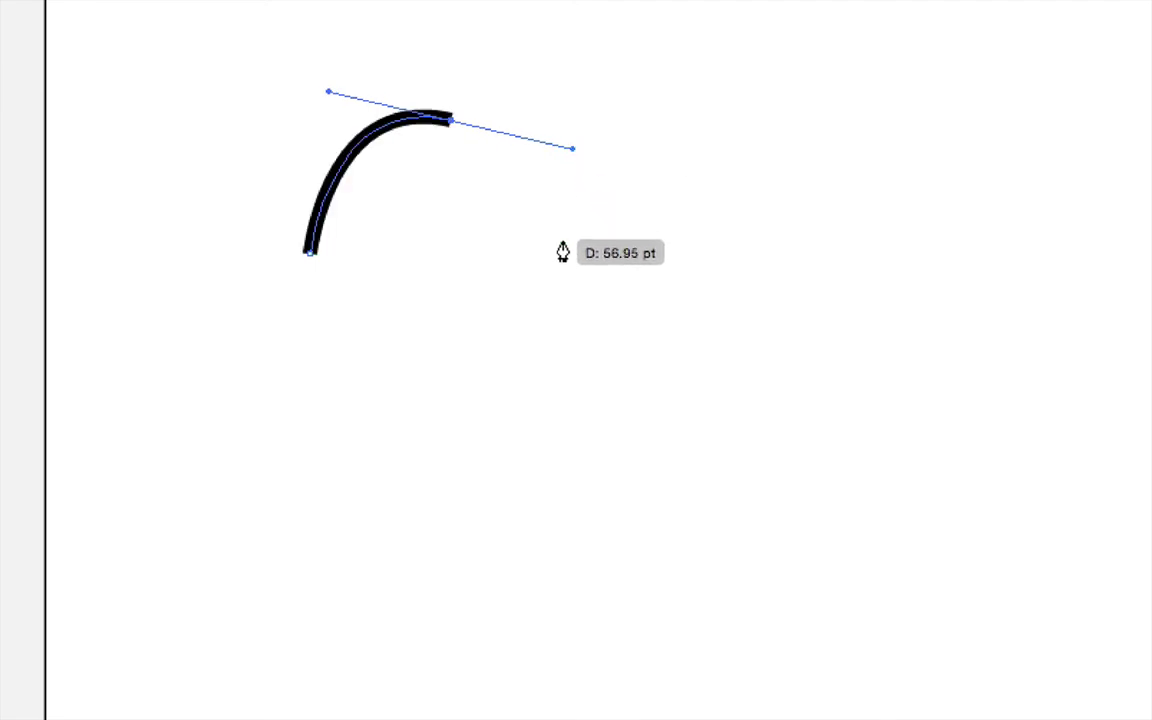
{"action": "mouse_move", "coordinate": [556, 297]}
{"action": "left_mouse_down"}
{"action": "mouse_move", "coordinate": [581, 332]}
{"action": "mouse_move", "coordinate": [651, 366]}
{"action": "left_mouse_up"}
{"action": "left_click_drag", "start_coordinate": [700, 325], "coordinate": [731, 300]}
{"action": "mouse_move", "coordinate": [724, 214]}
{"action": "left_mouse_down"}
{"action": "mouse_move", "coordinate": [689, 198]}
{"action": "mouse_move", "coordinate": [660, 149]}
{"action": "left_mouse_up"}
{"action": "left_click_drag", "start_coordinate": [697, 97], "coordinate": [777, 109]}
{"action": "left_click_drag", "start_coordinate": [937, 285], "coordinate": [944, 313]}
{"action": "left_click_drag", "start_coordinate": [862, 480], "coordinate": [797, 535]}
{"action": "left_click_drag", "start_coordinate": [625, 567], "coordinate": [566, 561]}
{"action": "left_click_drag", "start_coordinate": [379, 455], "coordinate": [336, 397]}
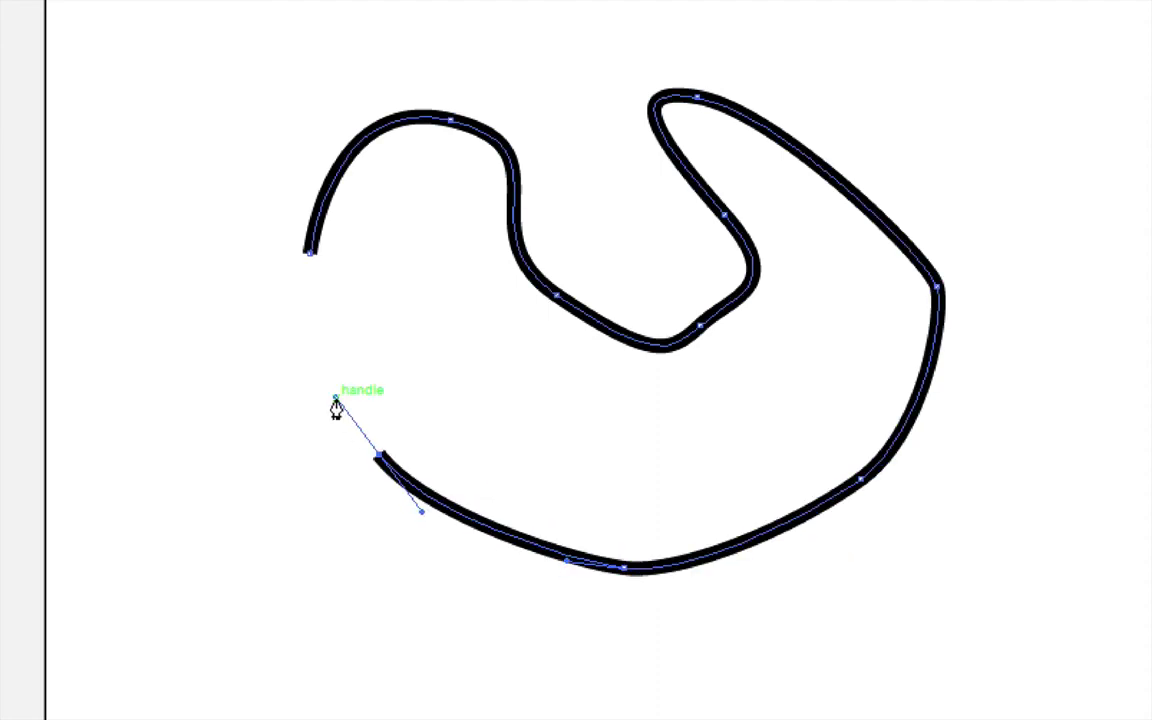
{"action": "left_click", "coordinate": [309, 254]}
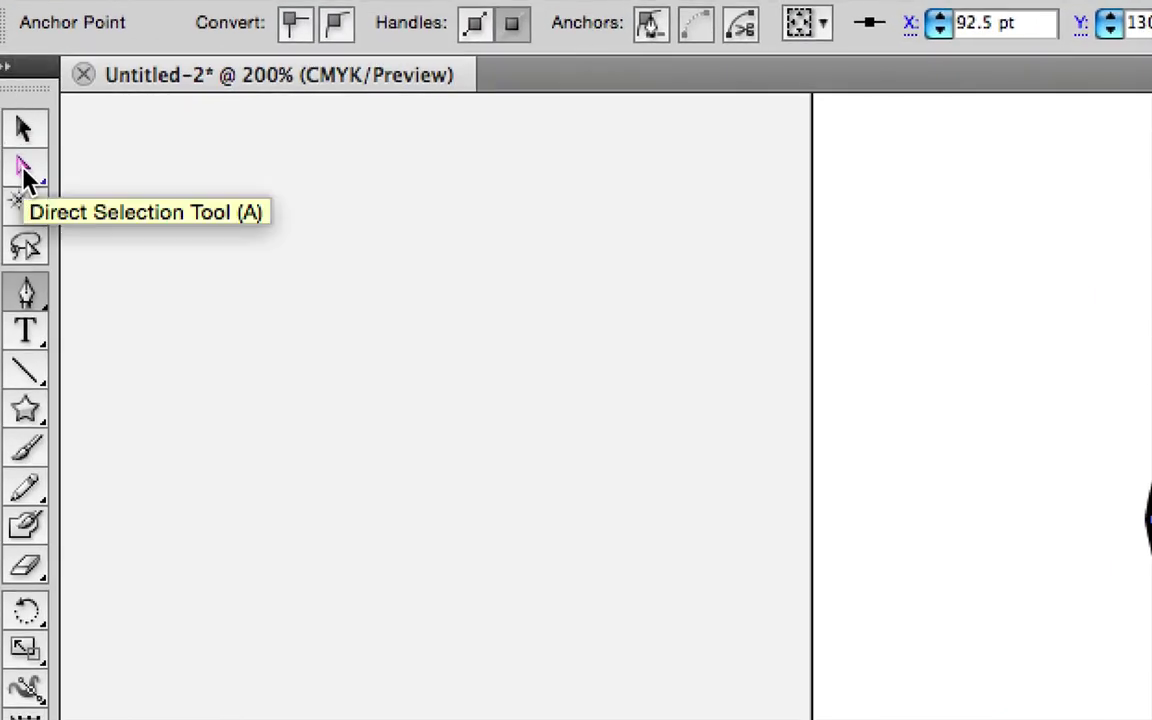
{"action": "left_click", "coordinate": [25, 172]}
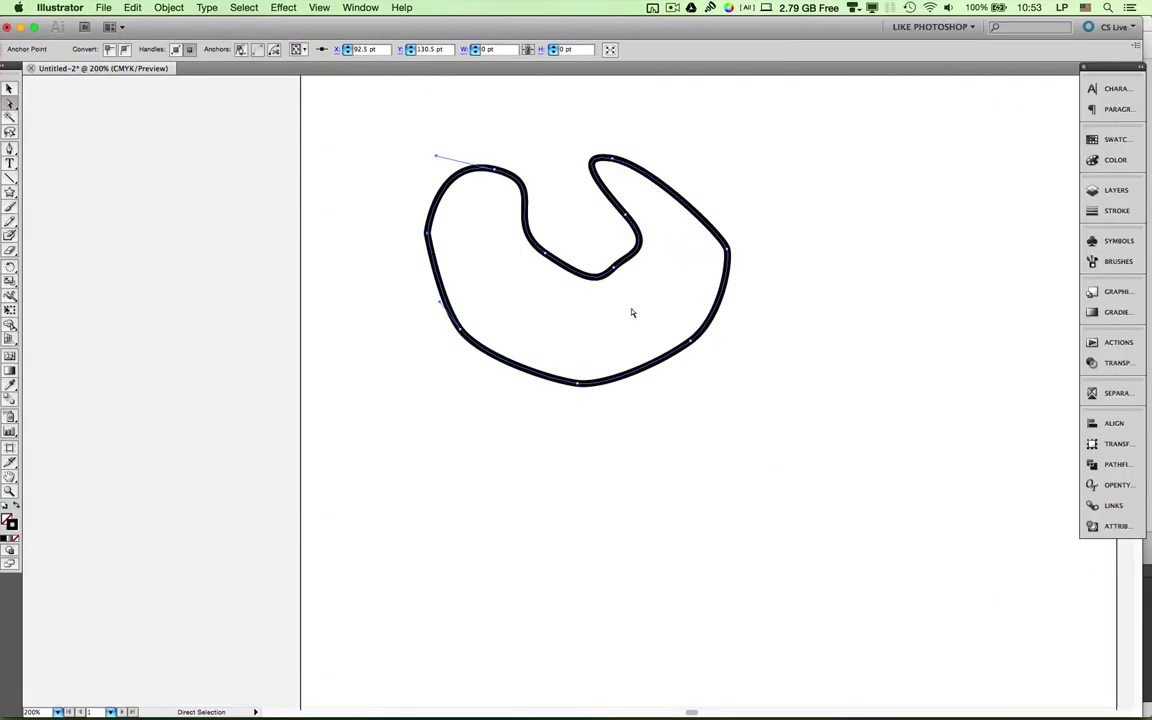
{"action": "left_click", "coordinate": [636, 285]}
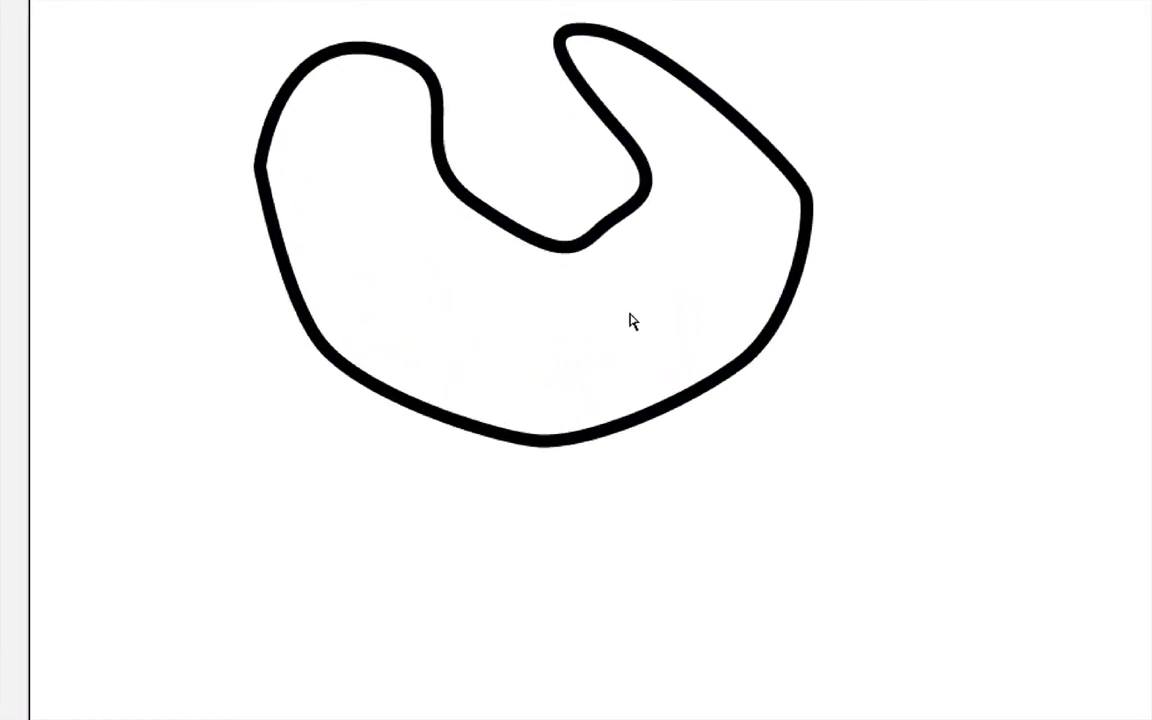
Reshape the lower-right part of the curved shape by moving its anchor outward and adjusting both direction handles.
{"action": "left_click", "coordinate": [576, 248]}
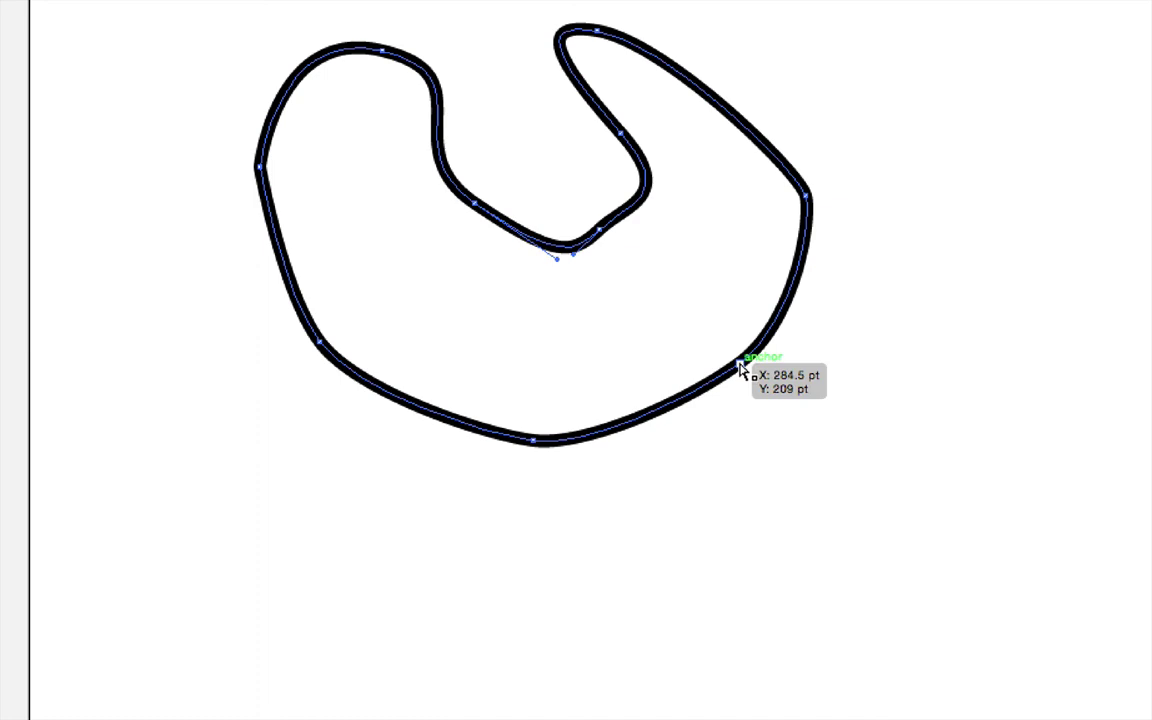
{"action": "left_click_drag", "start_coordinate": [740, 367], "coordinate": [770, 391]}
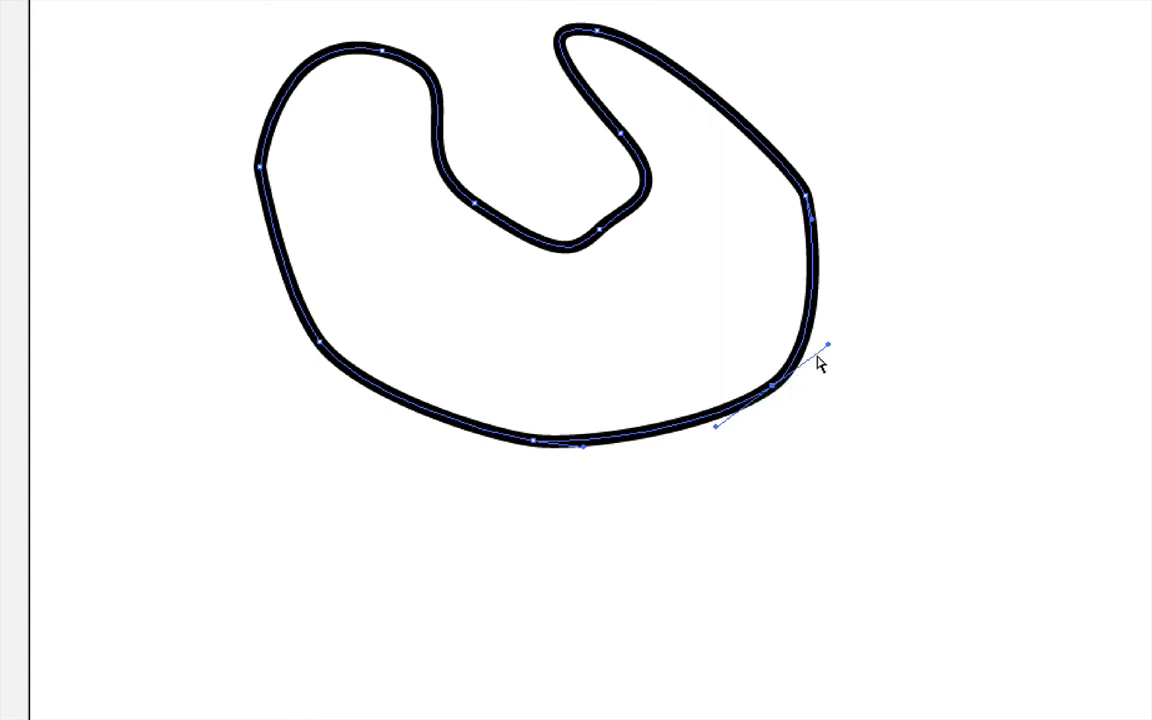
{"action": "mouse_move", "coordinate": [828, 345]}
{"action": "left_mouse_down"}
{"action": "mouse_move", "coordinate": [905, 273]}
{"action": "mouse_move", "coordinate": [856, 288]}
{"action": "mouse_move", "coordinate": [882, 261]}
{"action": "left_mouse_up"}
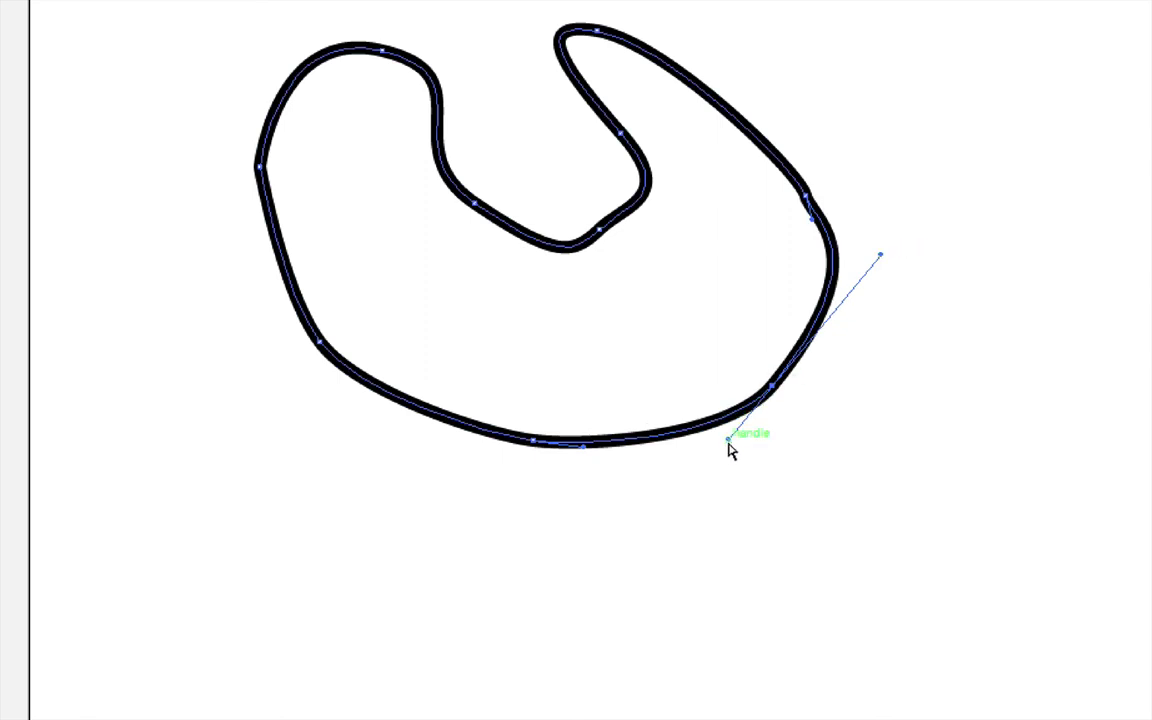
{"action": "mouse_move", "coordinate": [728, 439]}
{"action": "left_mouse_down"}
{"action": "mouse_move", "coordinate": [692, 501]}
{"action": "mouse_move", "coordinate": [661, 523]}
{"action": "mouse_move", "coordinate": [676, 435]}
{"action": "left_mouse_up"}
{"action": "left_click_drag", "start_coordinate": [921, 309], "coordinate": [875, 327]}
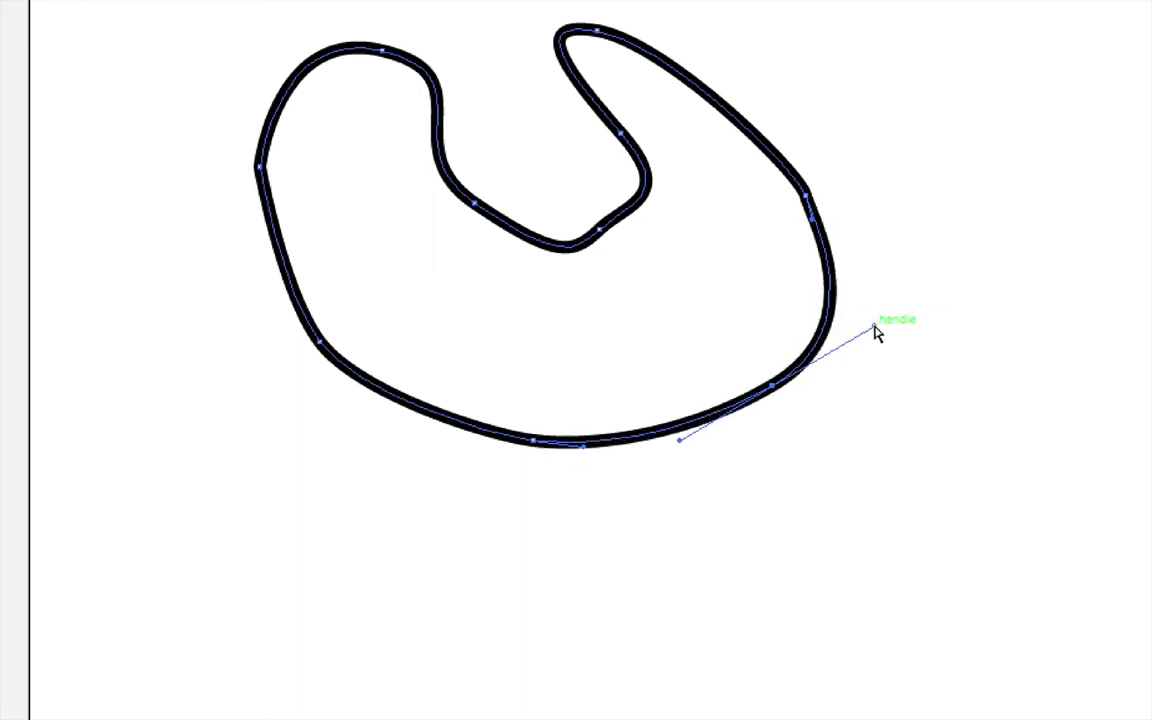
{"action": "left_click", "coordinate": [868, 449]}
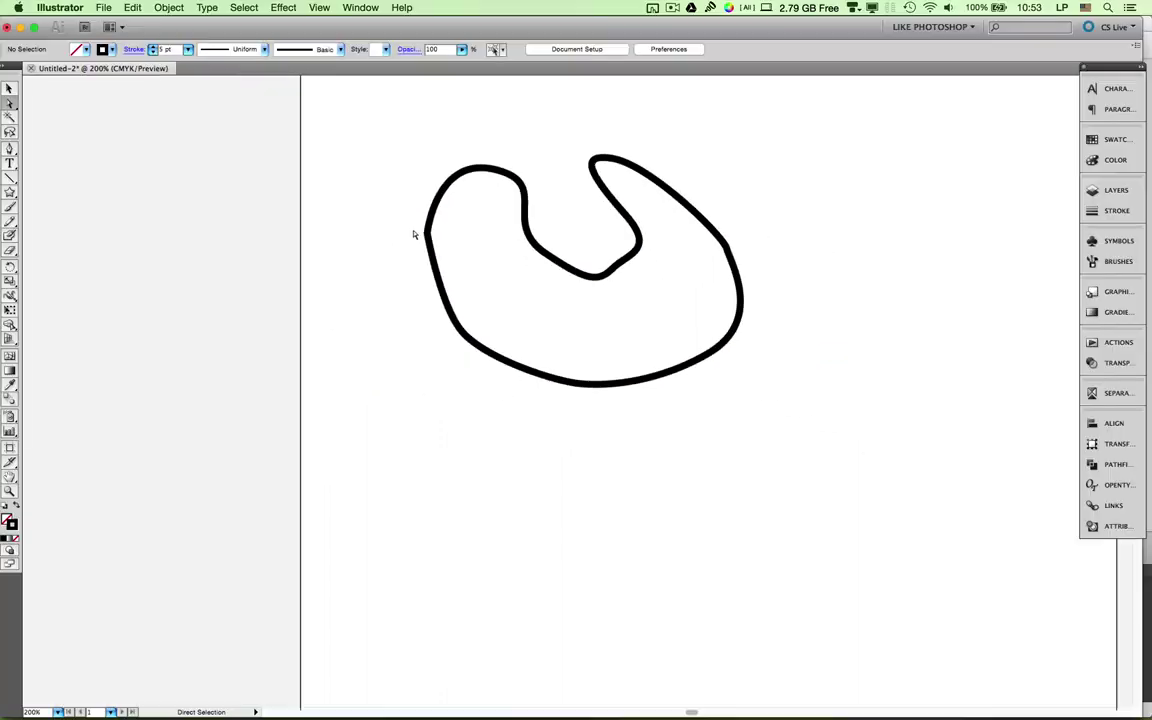
Delete the whole curved shape from the page.
{"action": "left_click", "coordinate": [9, 89]}
{"action": "left_click", "coordinate": [547, 254]}
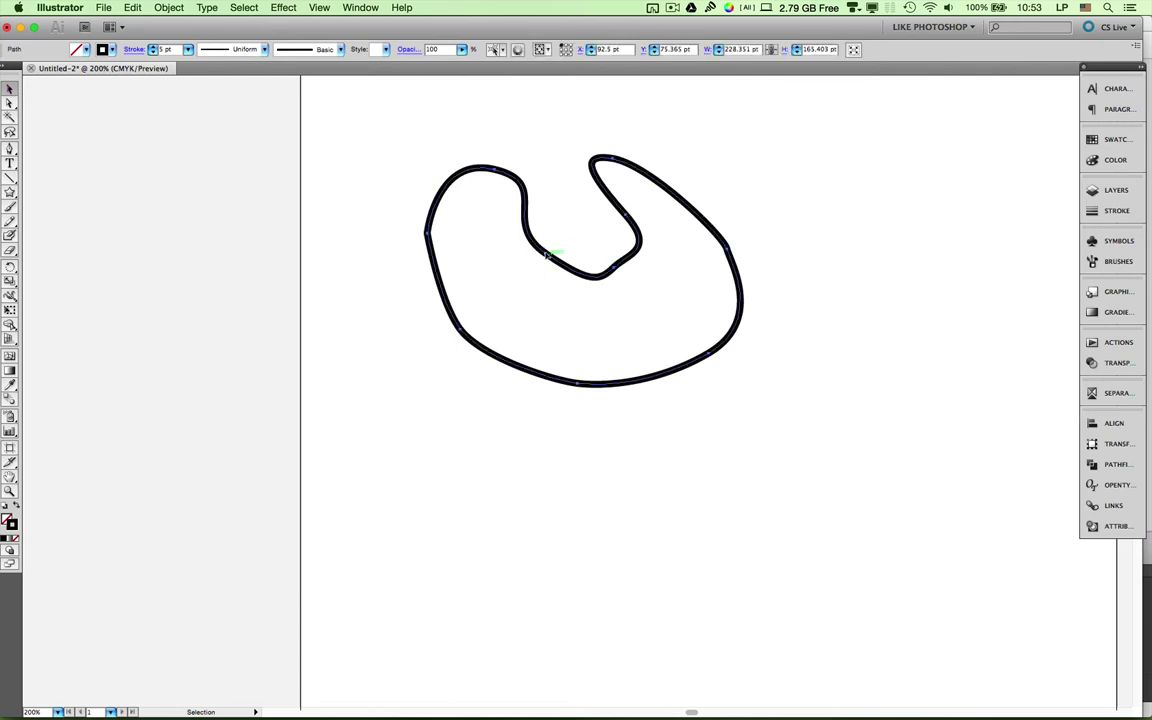
{"action": "key", "text": "Delete"}
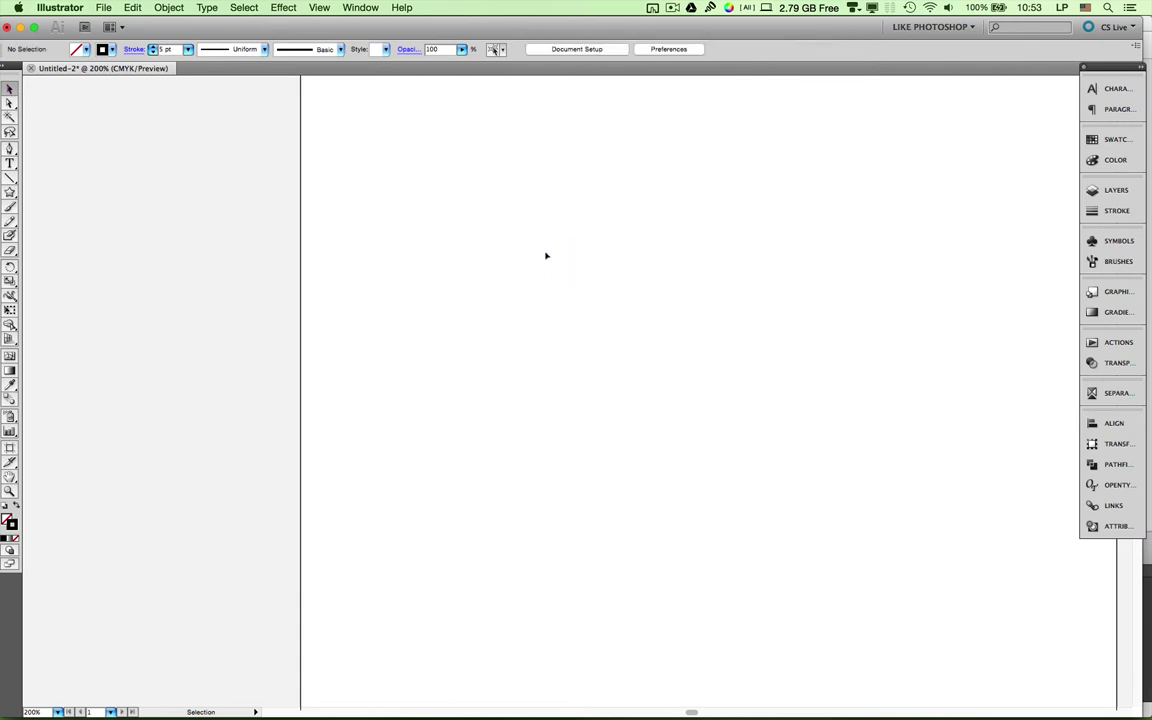
Start a letter R outline with the Pen tool: a vertical stem about 142 pt high, a top edge about 60 pt long and a curved bowl.
{"action": "left_click", "coordinate": [10, 150]}
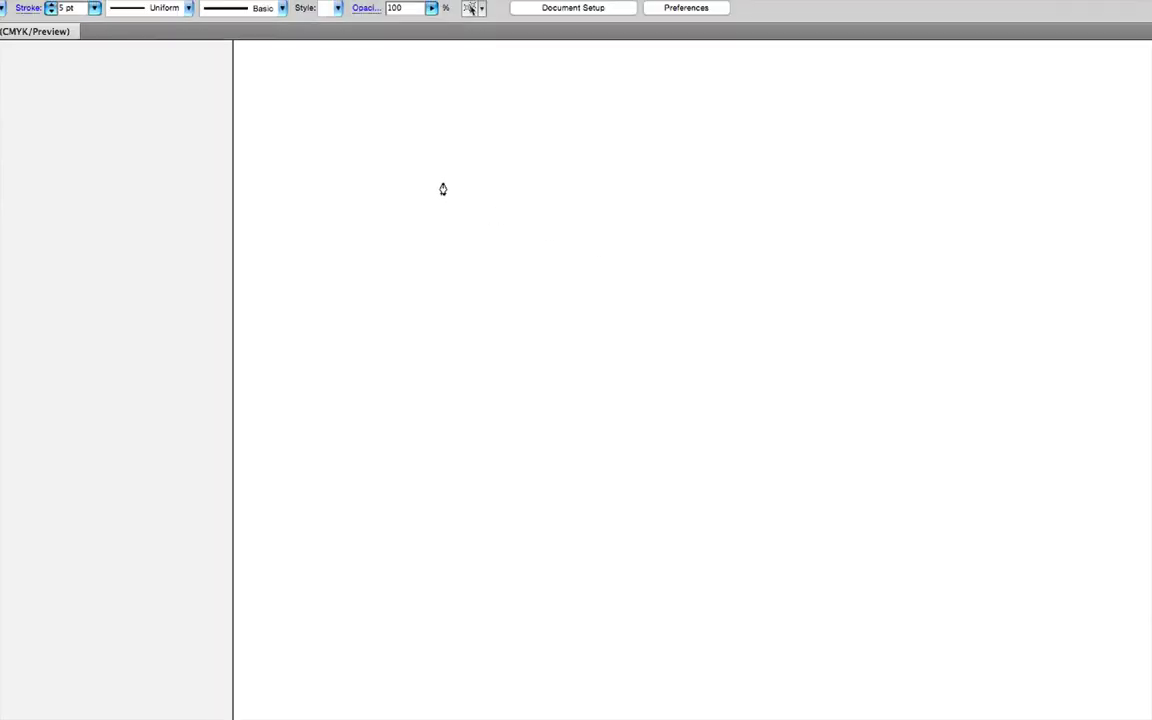
{"action": "left_click", "coordinate": [434, 457]}
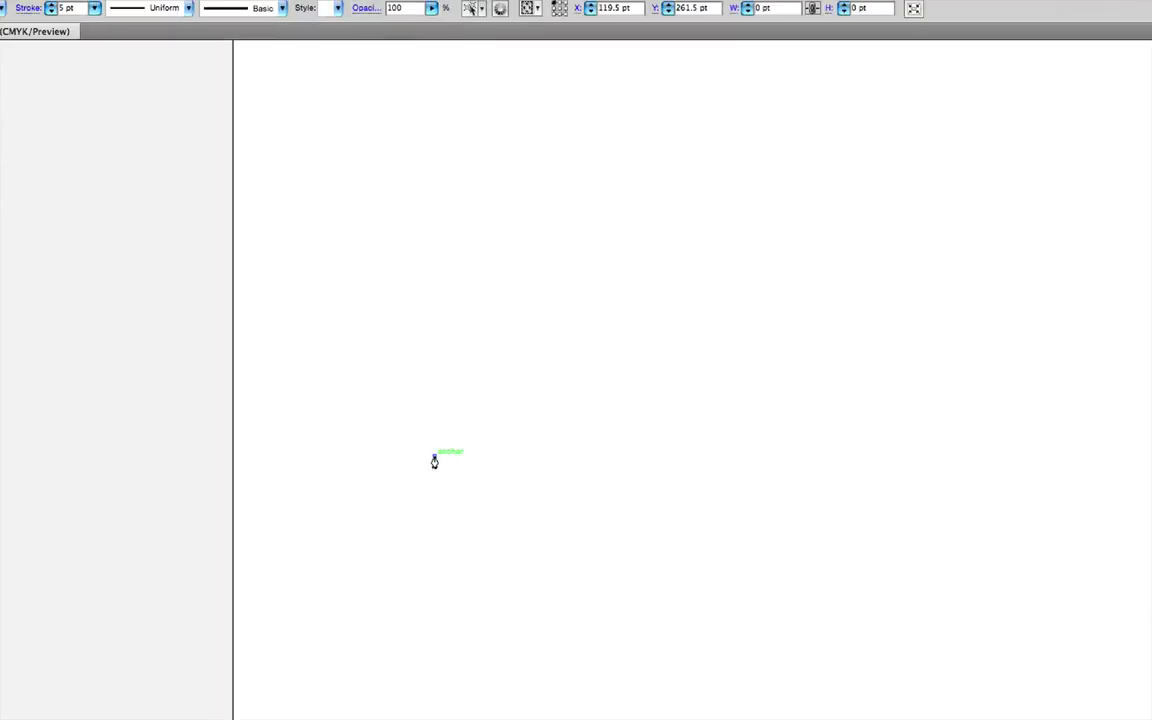
{"action": "left_click", "coordinate": [434, 218]}
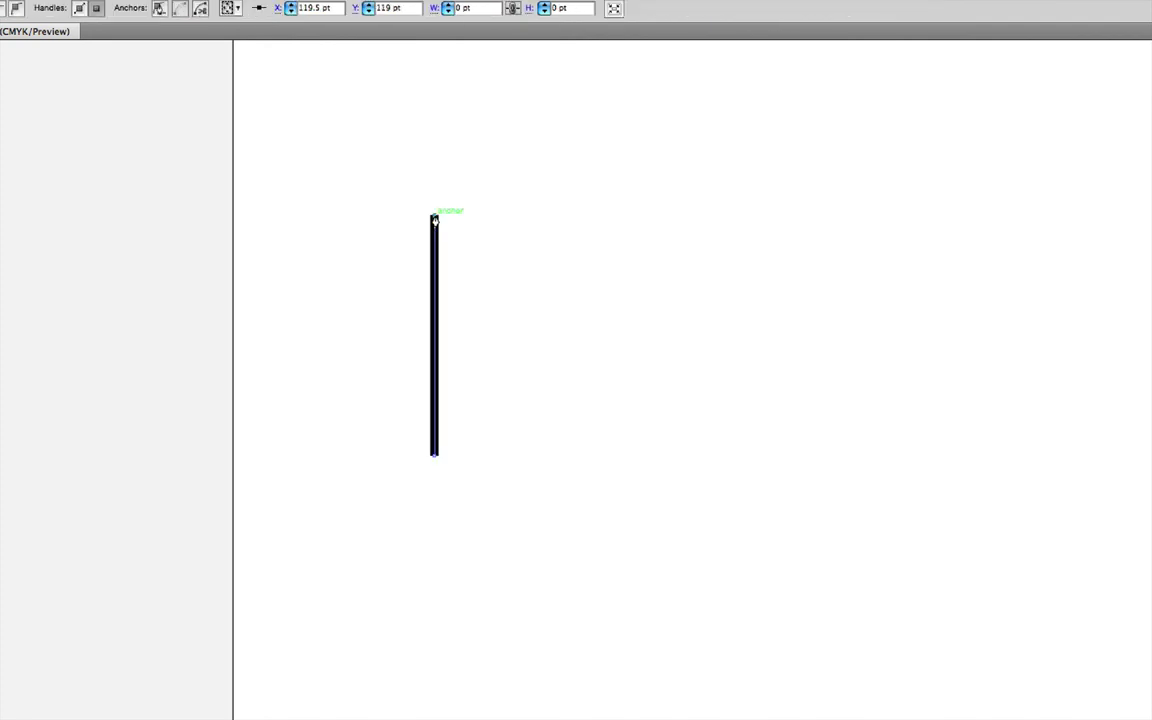
{"action": "left_click", "coordinate": [536, 217]}
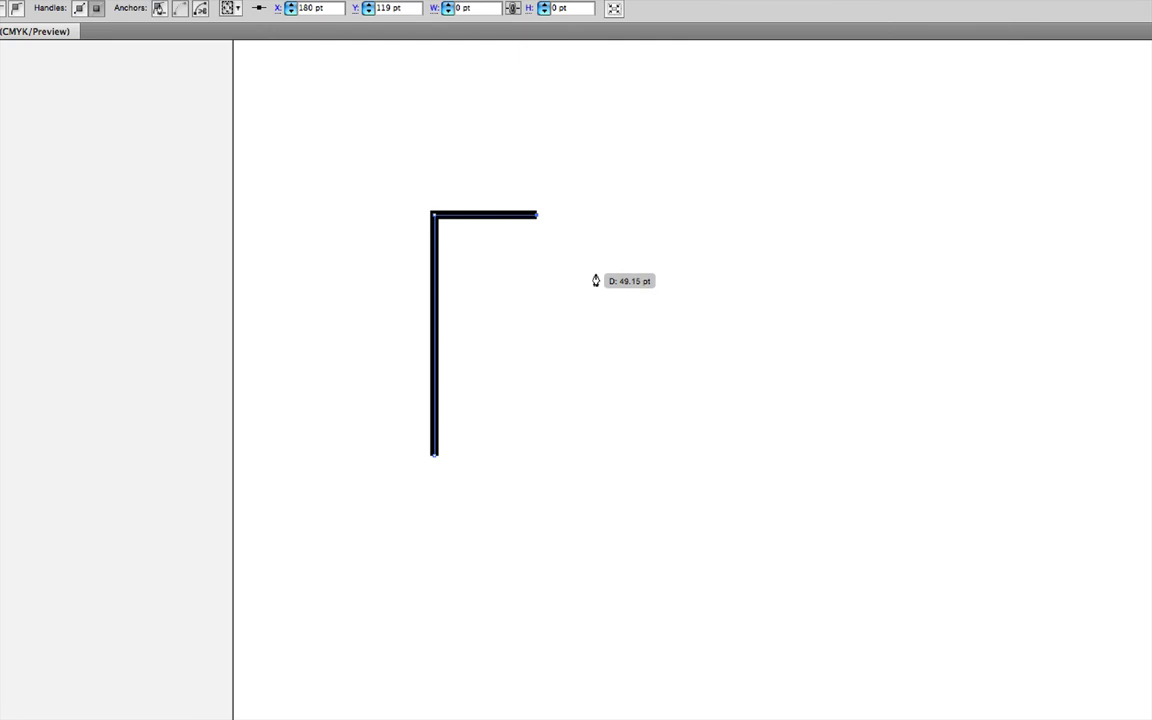
{"action": "left_click_drag", "start_coordinate": [597, 274], "coordinate": [595, 332]}
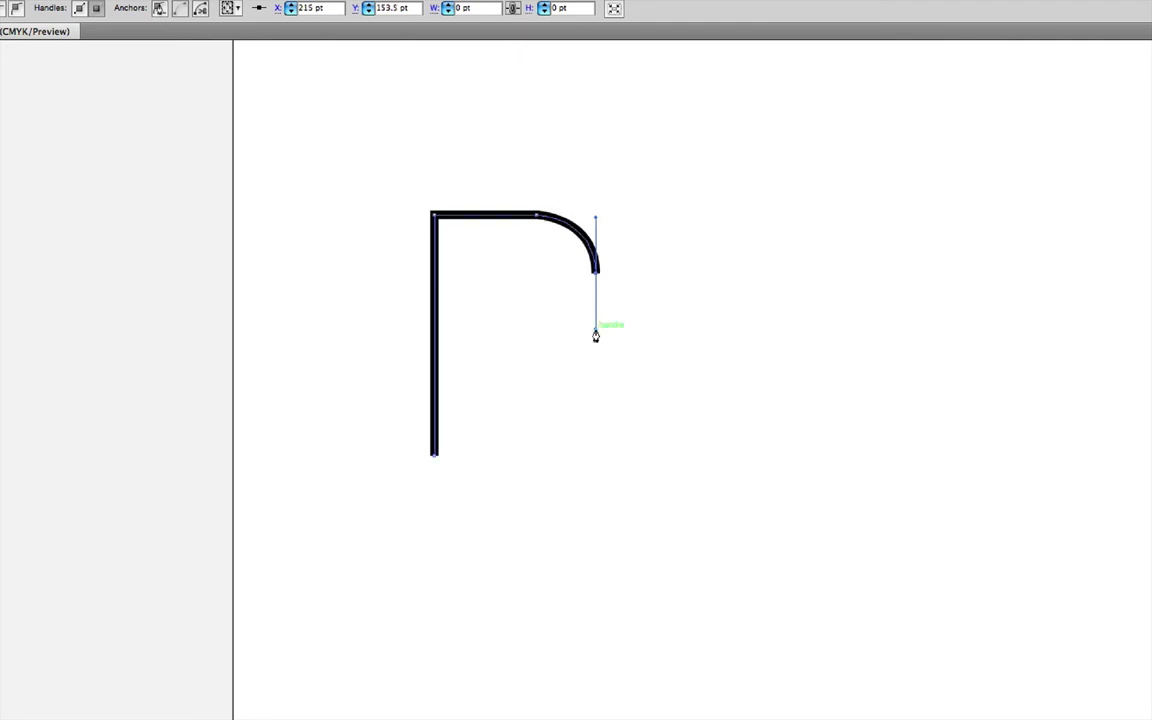
{"action": "left_click", "coordinate": [538, 340]}
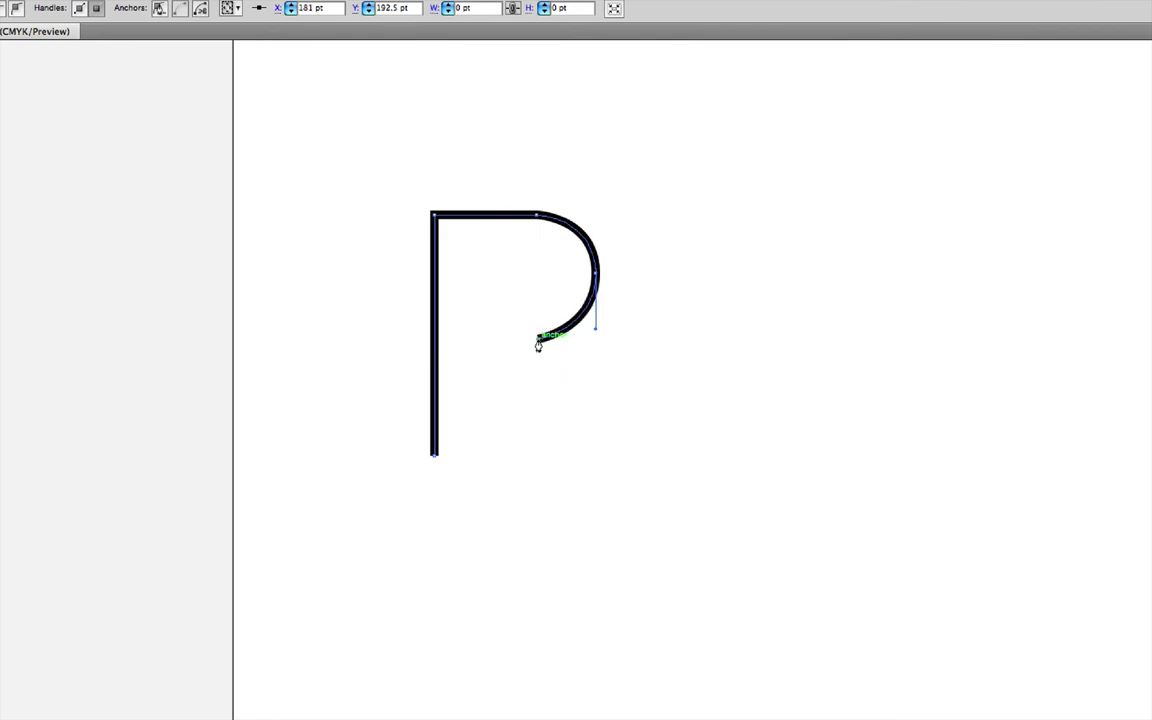
Add the diagonal leg, the inner notch and the stem's base with straight segments, closing the R outline at its starting anchor.
{"action": "left_click", "coordinate": [594, 458]}
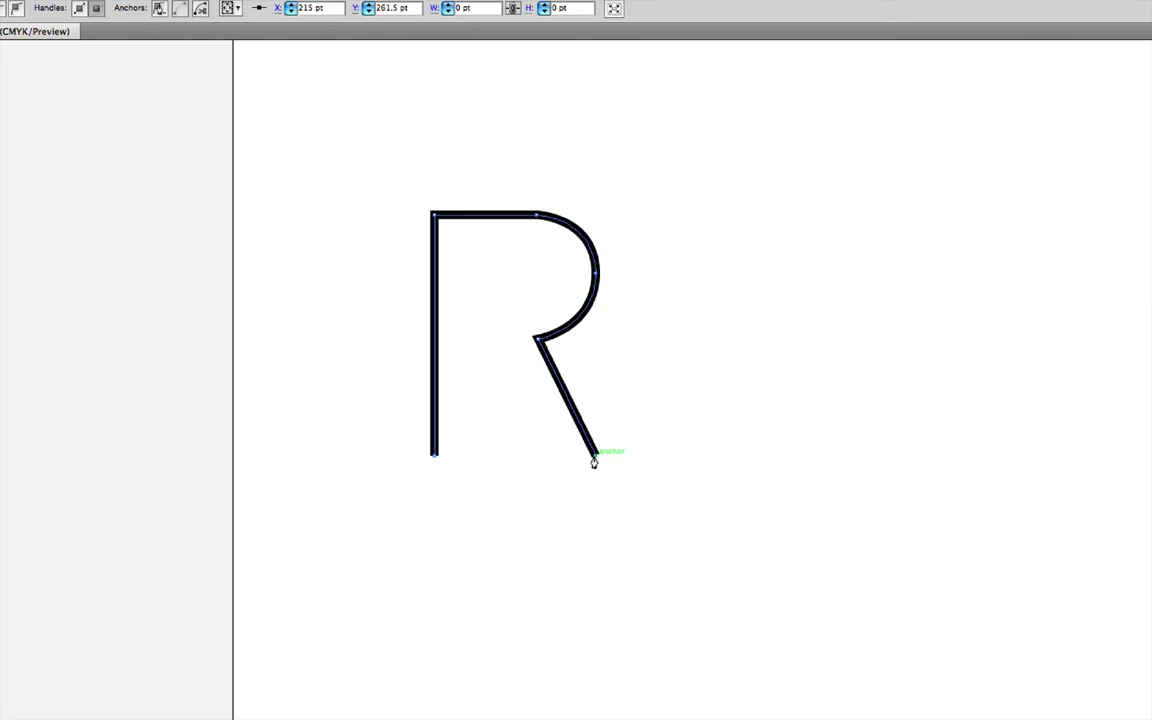
{"action": "left_click", "coordinate": [530, 457]}
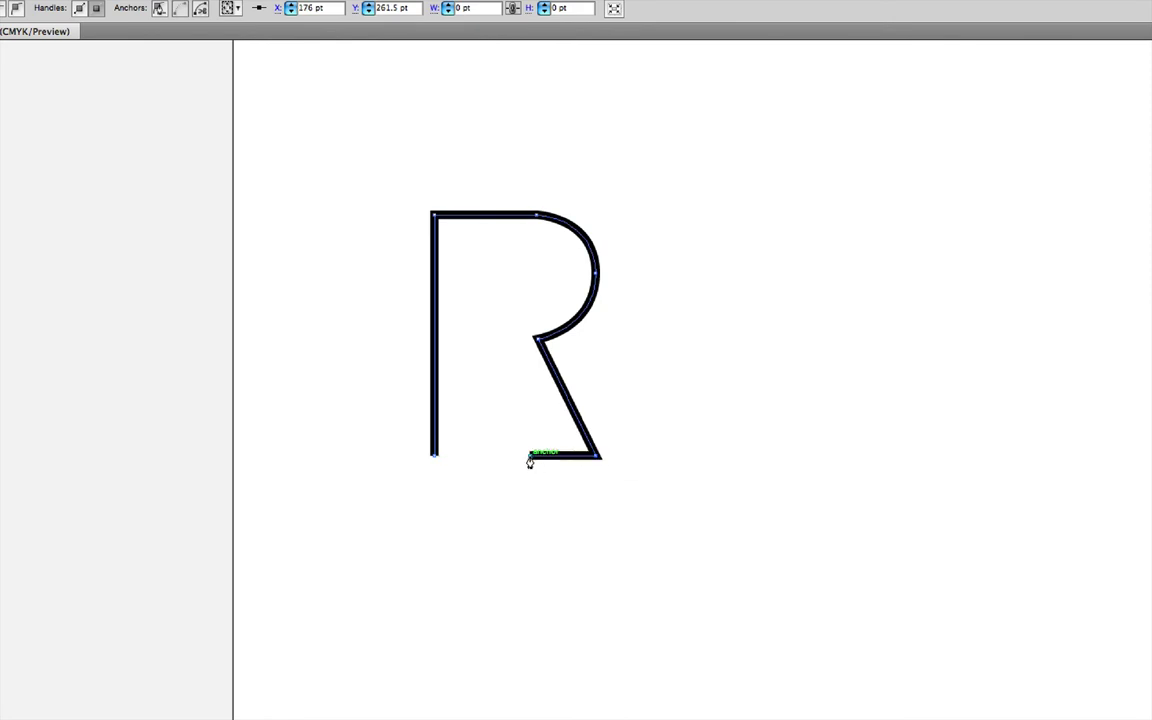
{"action": "left_click", "coordinate": [482, 338]}
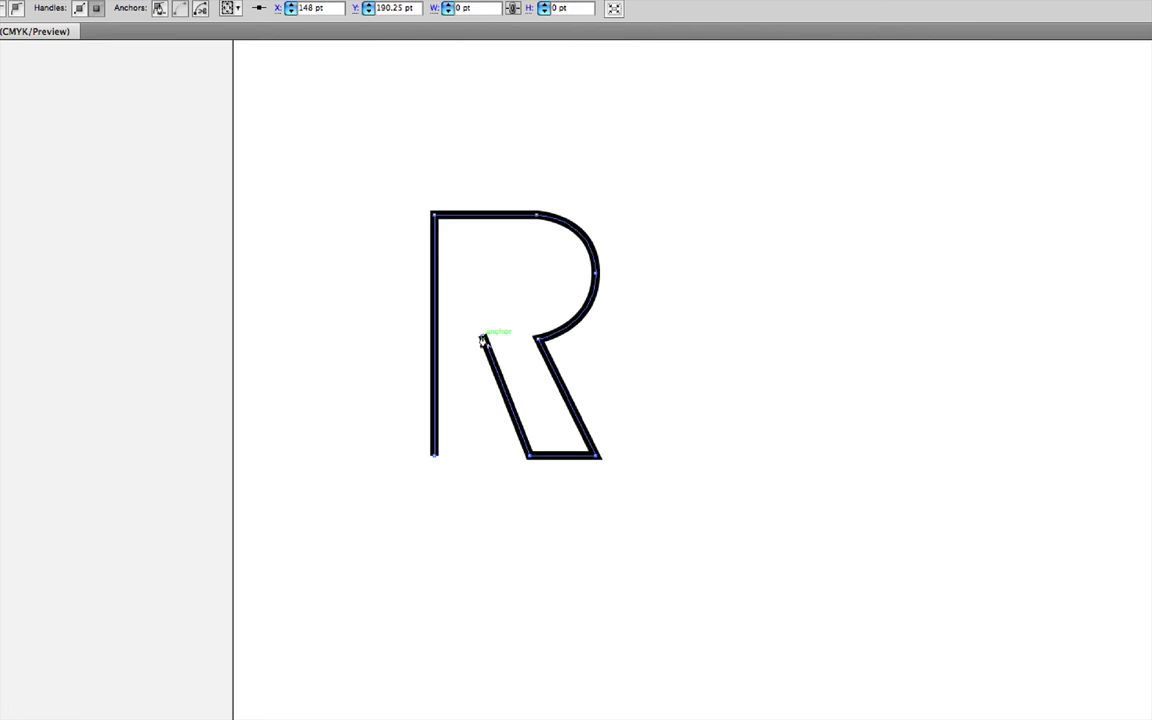
{"action": "left_click", "coordinate": [479, 457]}
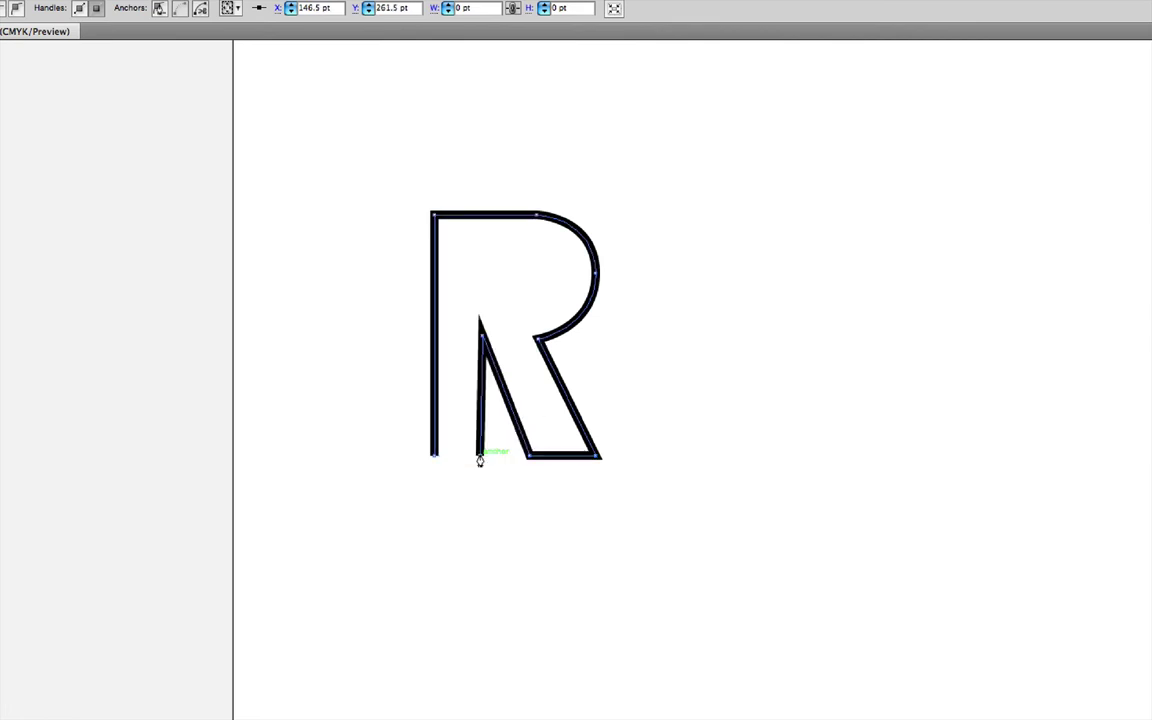
{"action": "left_click", "coordinate": [433, 457]}
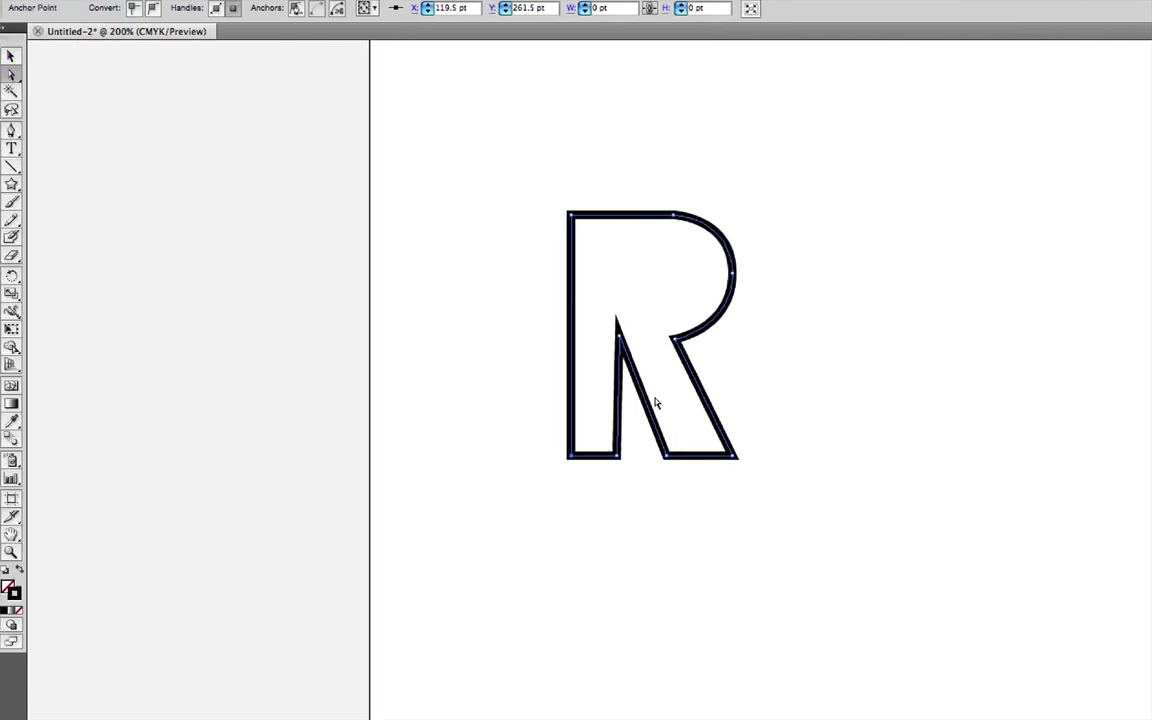
Move the anchor at the stem's inner bottom corner right to about X 149 pt with the Direct Selection tool.
{"action": "right_click", "coordinate": [634, 470]}
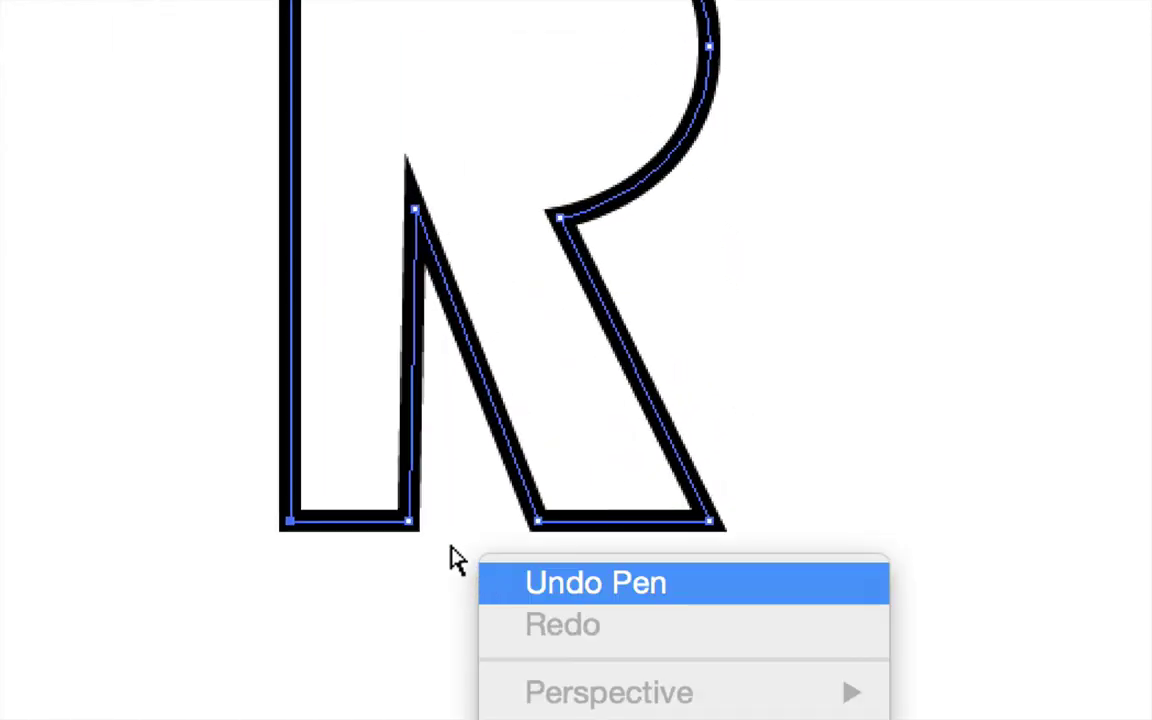
{"action": "left_click", "coordinate": [418, 549]}
{"action": "left_click", "coordinate": [416, 556]}
{"action": "left_click", "coordinate": [411, 526]}
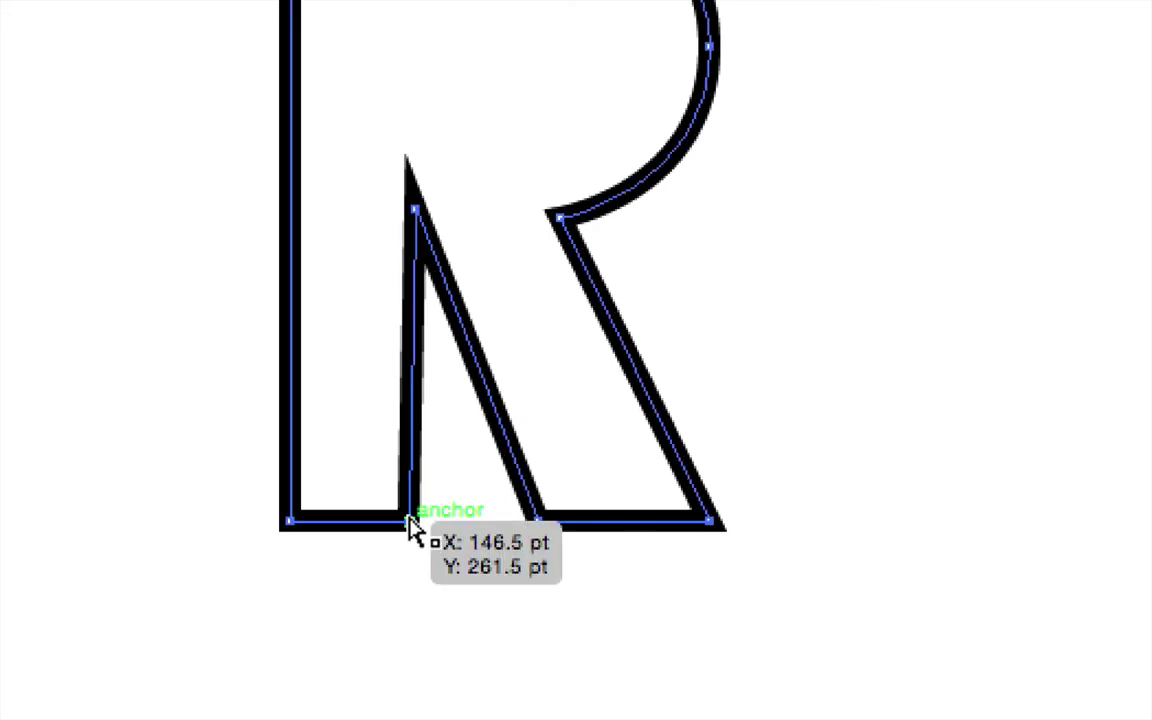
{"action": "left_click_drag", "start_coordinate": [409, 522], "coordinate": [420, 527]}
{"action": "key", "text": "ctrl+z"}
{"action": "key", "text": "ctrl+z"}
{"action": "key", "text": "ctrl+z"}
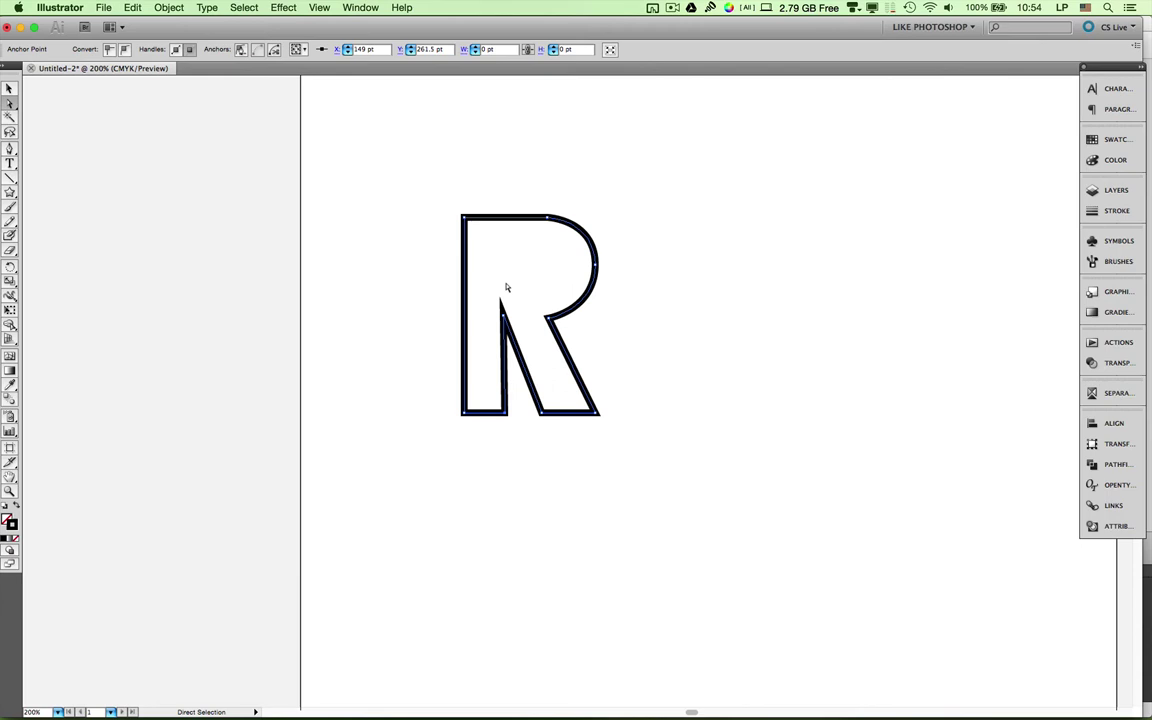
Move the stem's inner bottom anchor 1 pt left to X 148 pt, vertically aligned with the notch's apex.
{"action": "key", "text": "super+equal"}
{"action": "key", "text": "super+equal"}
{"action": "key", "text": "super+equal"}
{"action": "key", "text": "super+equal"}
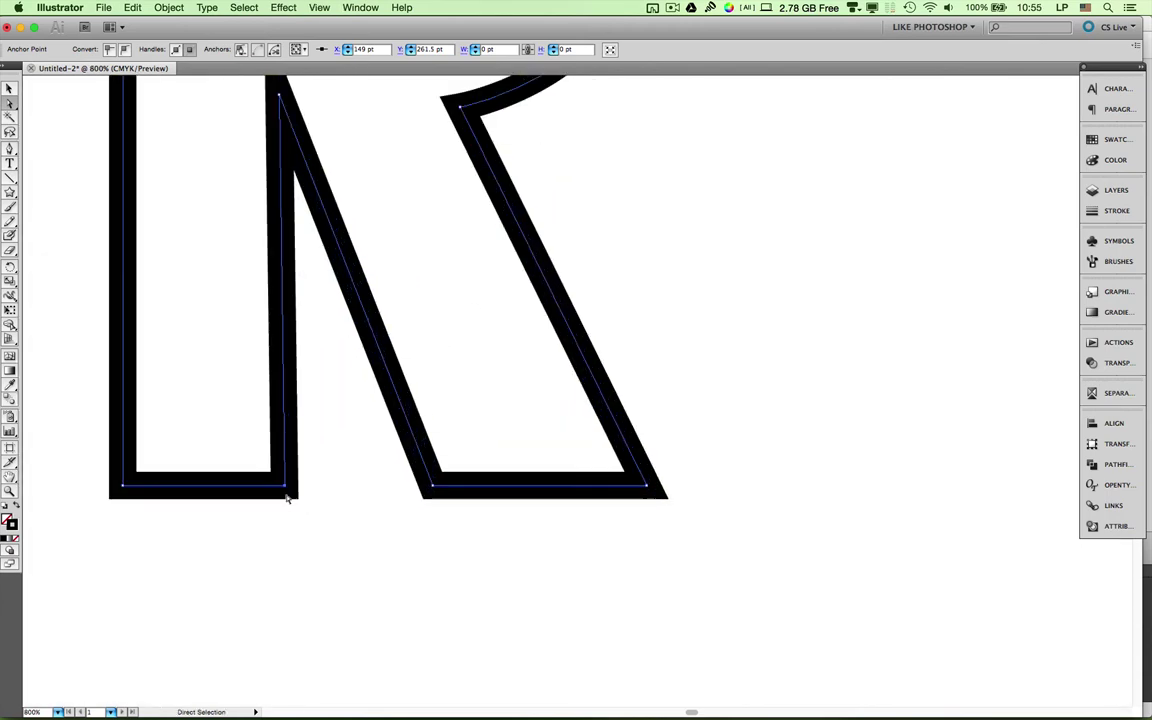
{"action": "left_click", "coordinate": [284, 485]}
{"action": "left_click", "coordinate": [304, 537]}
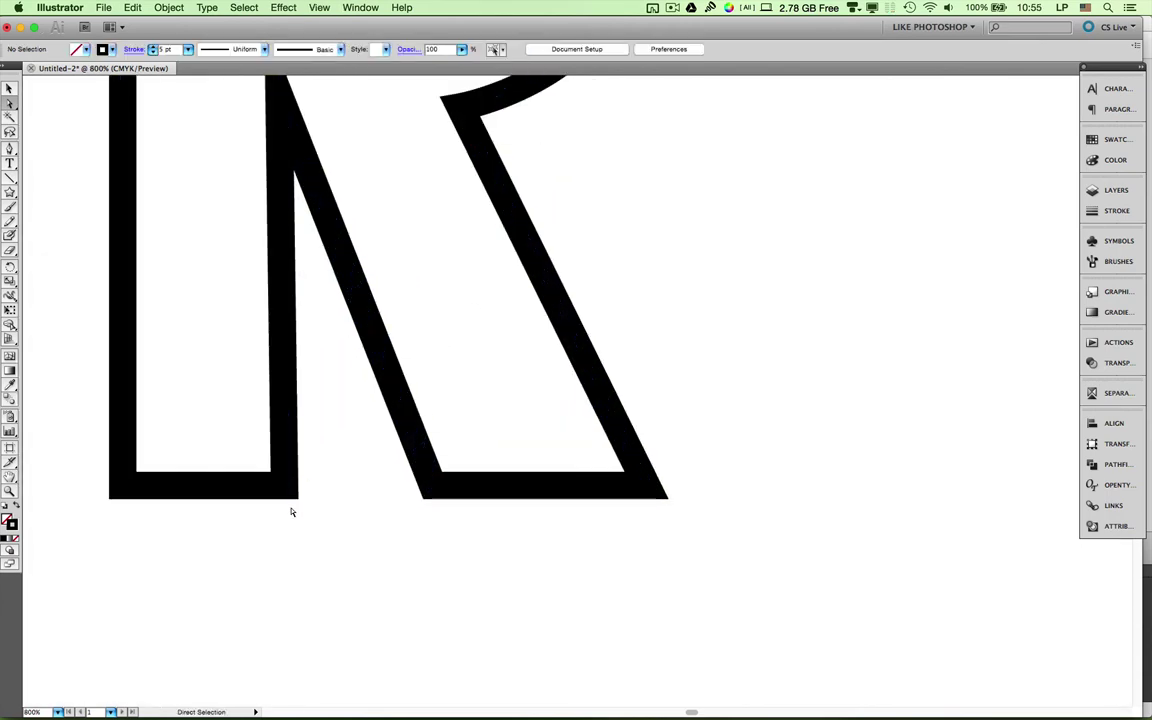
{"action": "left_click_drag", "start_coordinate": [283, 486], "coordinate": [278, 487]}
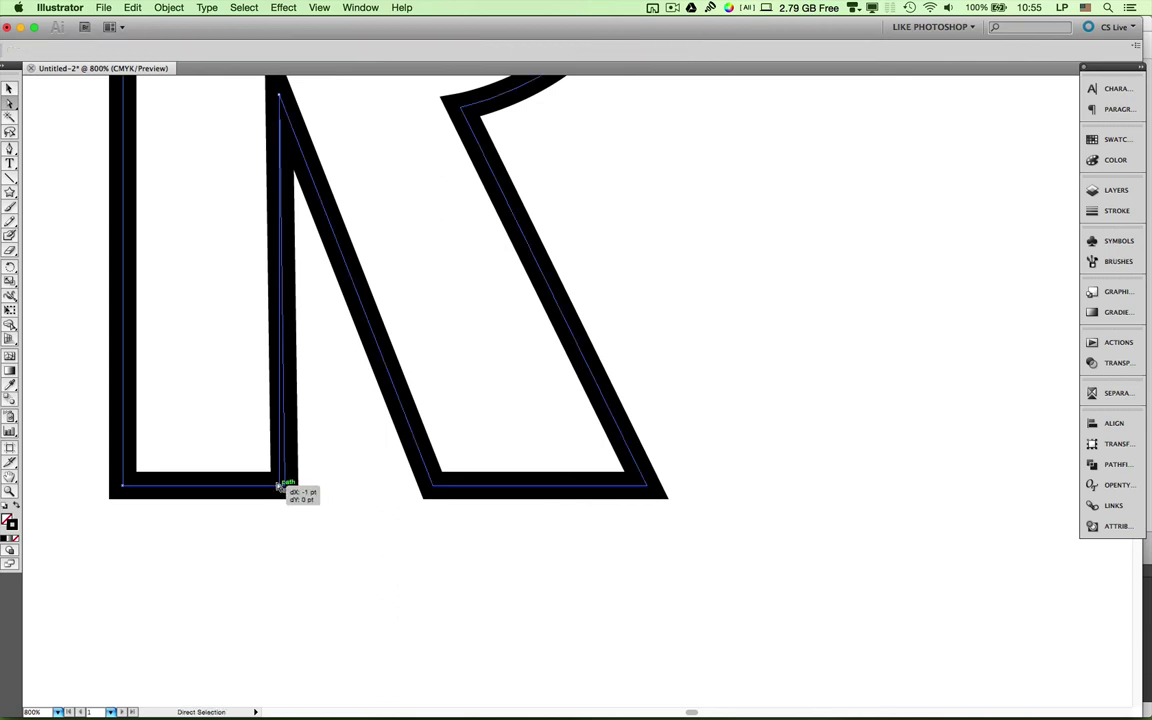
Lower the notch's apex anchor to Y 198.25 pt in 1 pt nudges, and deselect the R outline.
{"action": "scroll", "coordinate": [279, 487], "scroll_direction": "up", "scroll_amount": 5}
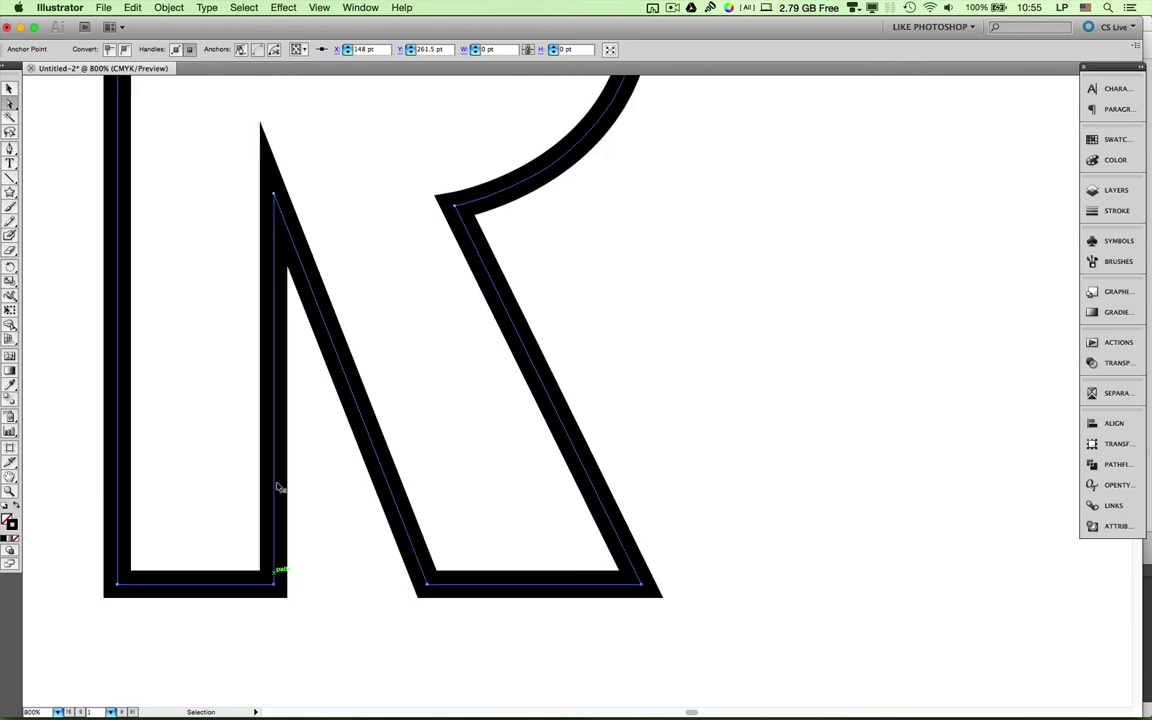
{"action": "left_click", "coordinate": [280, 284]}
{"action": "key", "text": "Down"}
{"action": "key", "text": "Down"}
{"action": "key", "text": "Down"}
{"action": "key", "text": "Down"}
{"action": "key", "text": "Down"}
{"action": "key", "text": "Down"}
{"action": "key", "text": "Down"}
{"action": "key", "text": "Down"}
{"action": "key", "text": "Down"}
{"action": "key", "text": "Down"}
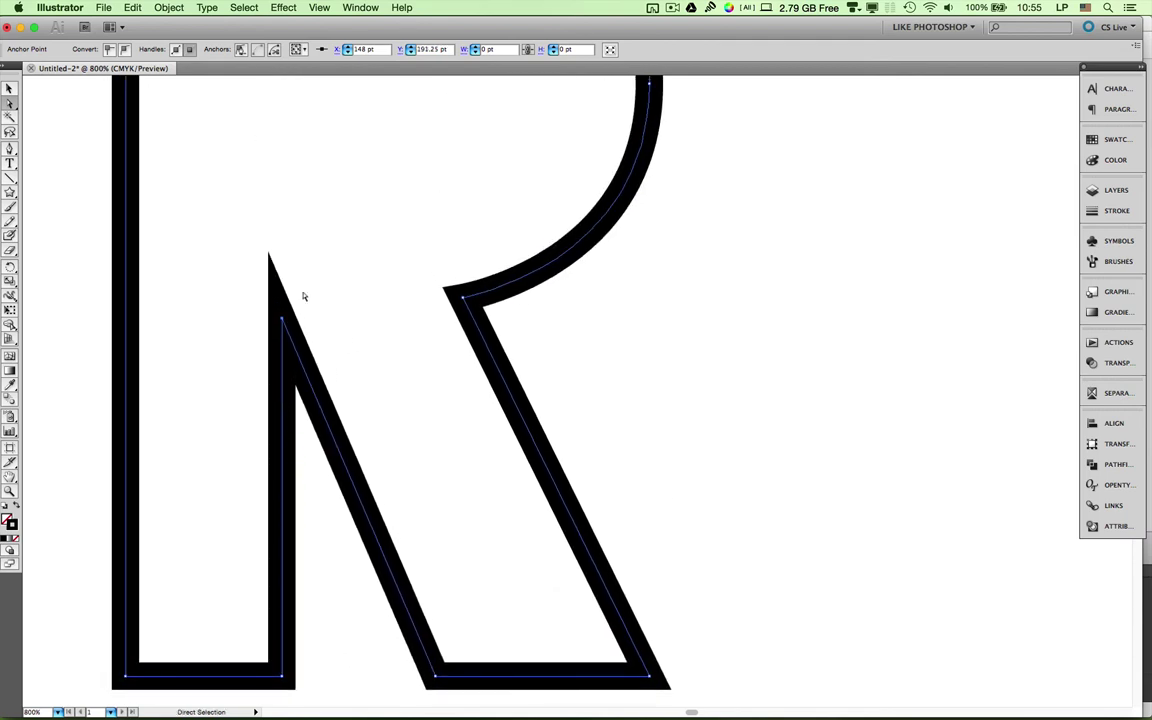
{"action": "key", "text": "super+minus"}
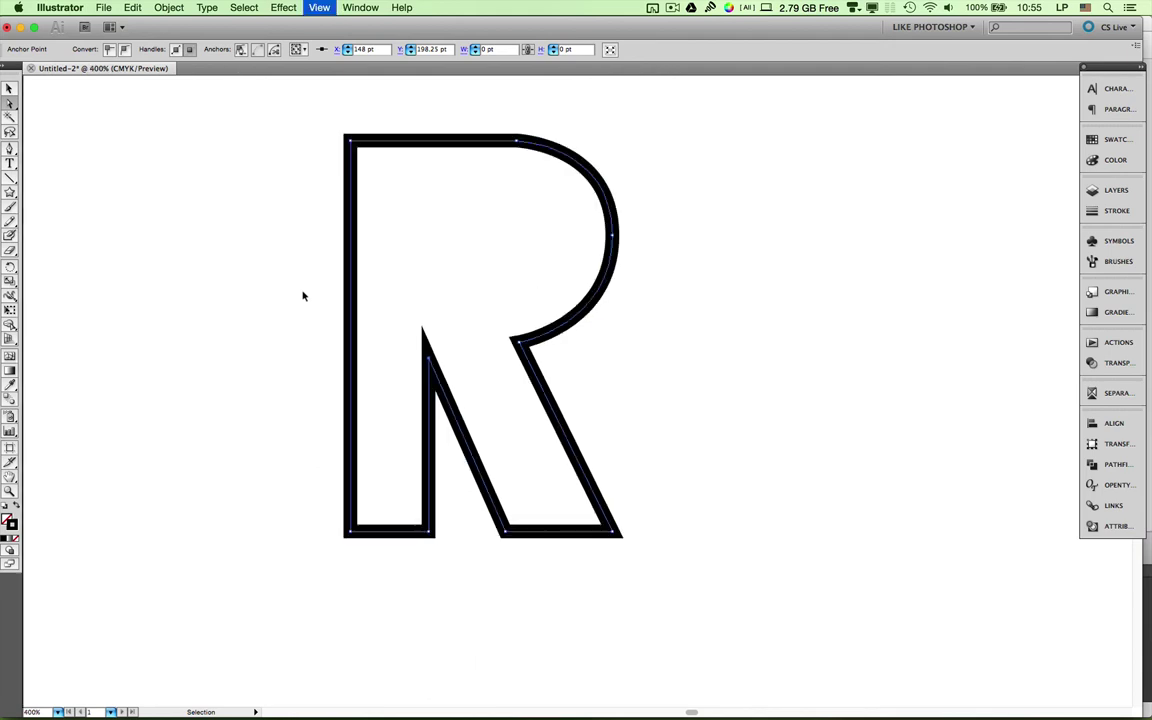
{"action": "left_click", "coordinate": [455, 237]}
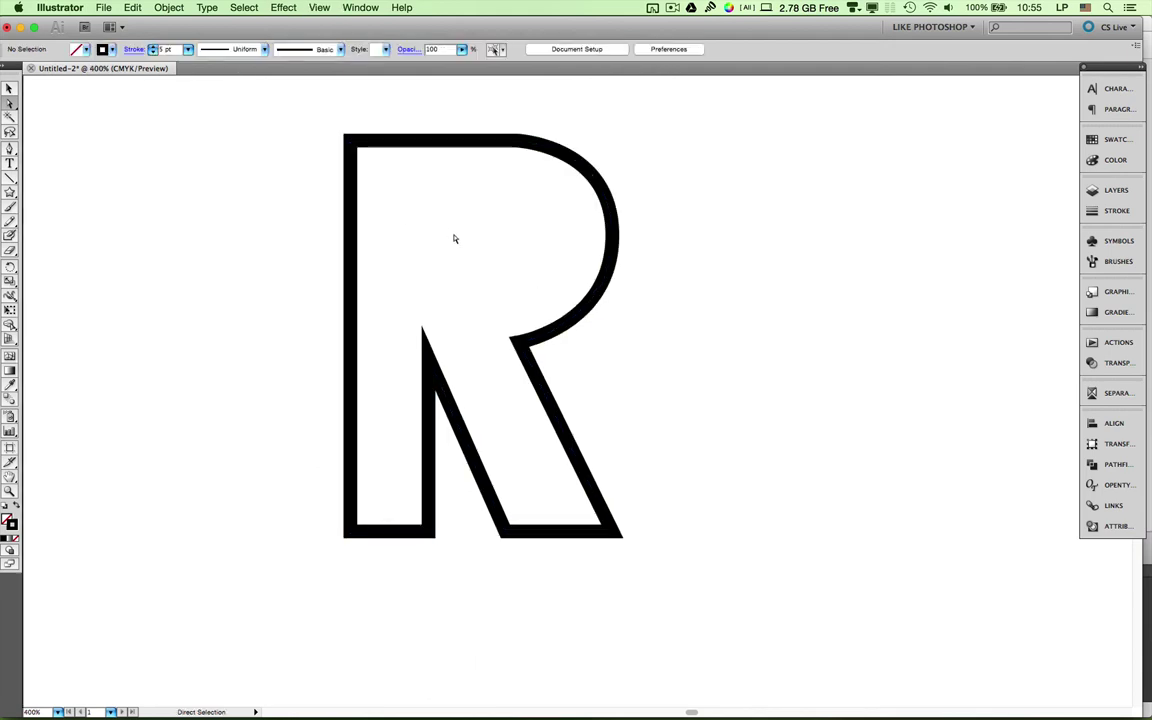
Draw a closed D-shaped counter inside the R's bowl with the Pen tool, about 43 pt wide and 26.5 pt high.
{"action": "left_click", "coordinate": [9, 148]}
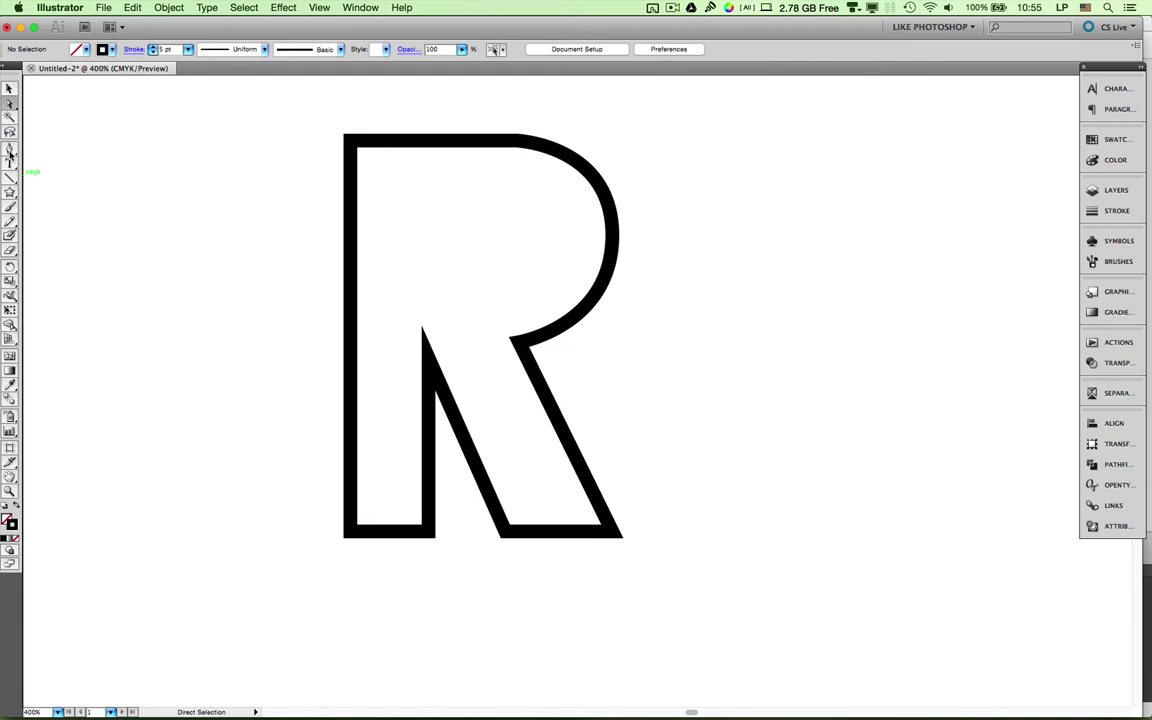
{"action": "left_click", "coordinate": [420, 271]}
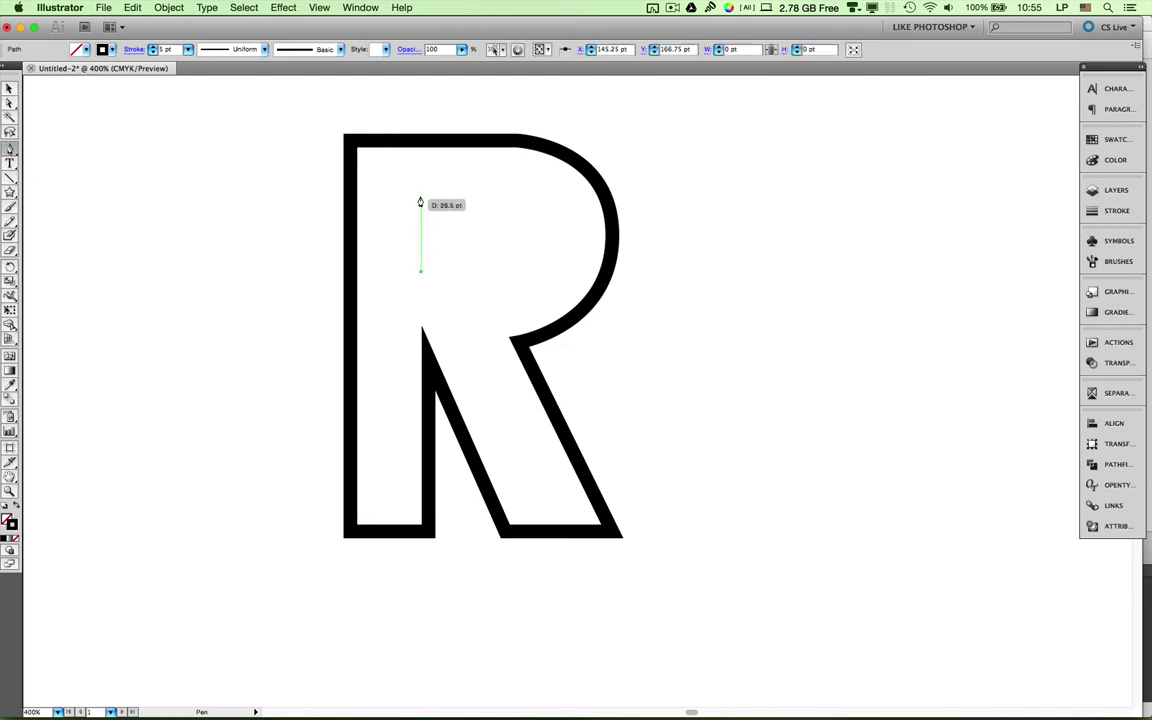
{"action": "left_click", "coordinate": [420, 200]}
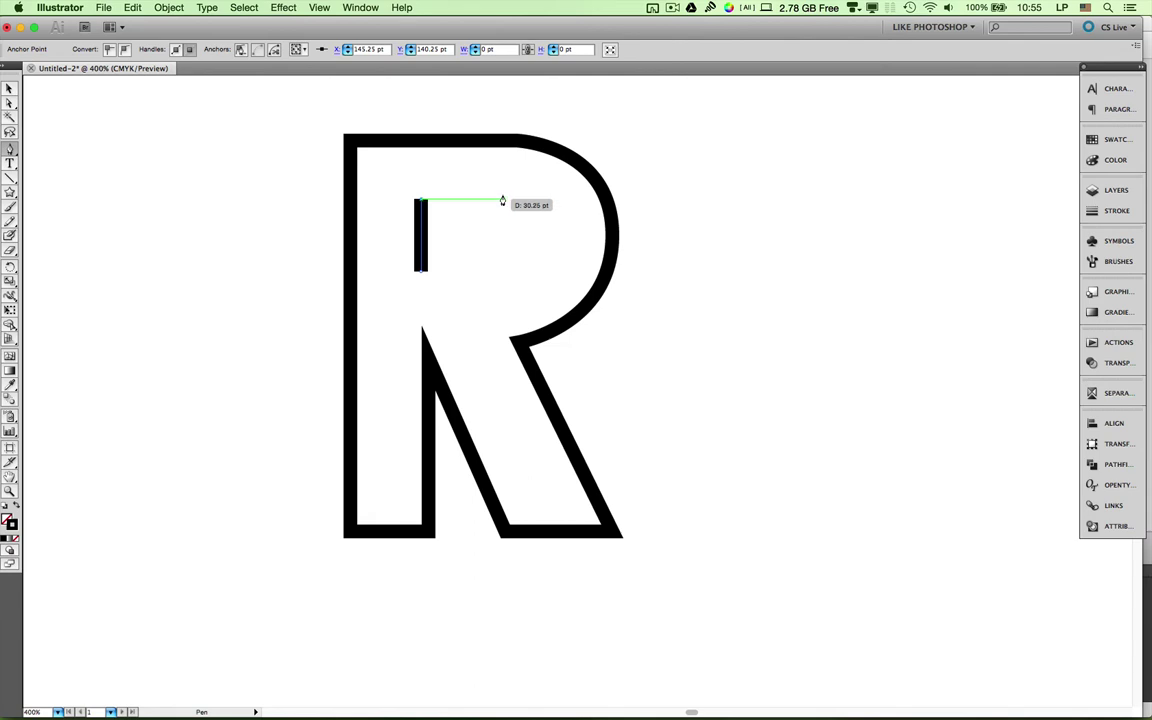
{"action": "left_click", "coordinate": [504, 198]}
{"action": "left_click_drag", "start_coordinate": [538, 232], "coordinate": [536, 257]}
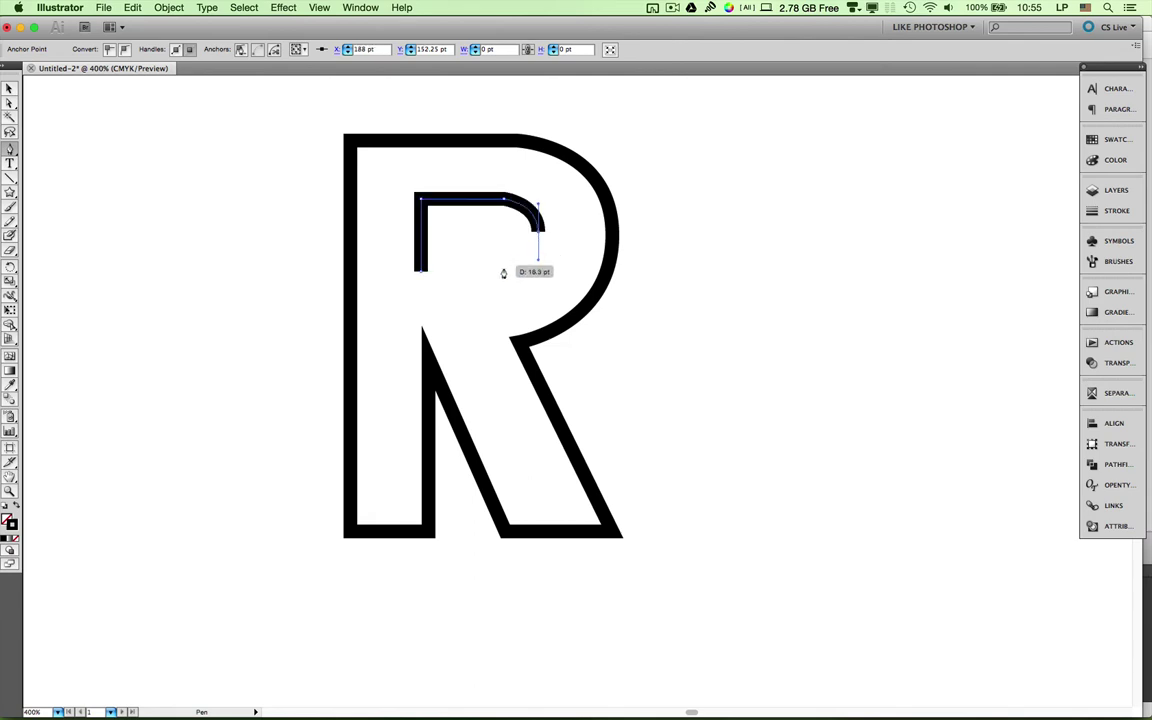
{"action": "left_click", "coordinate": [502, 272]}
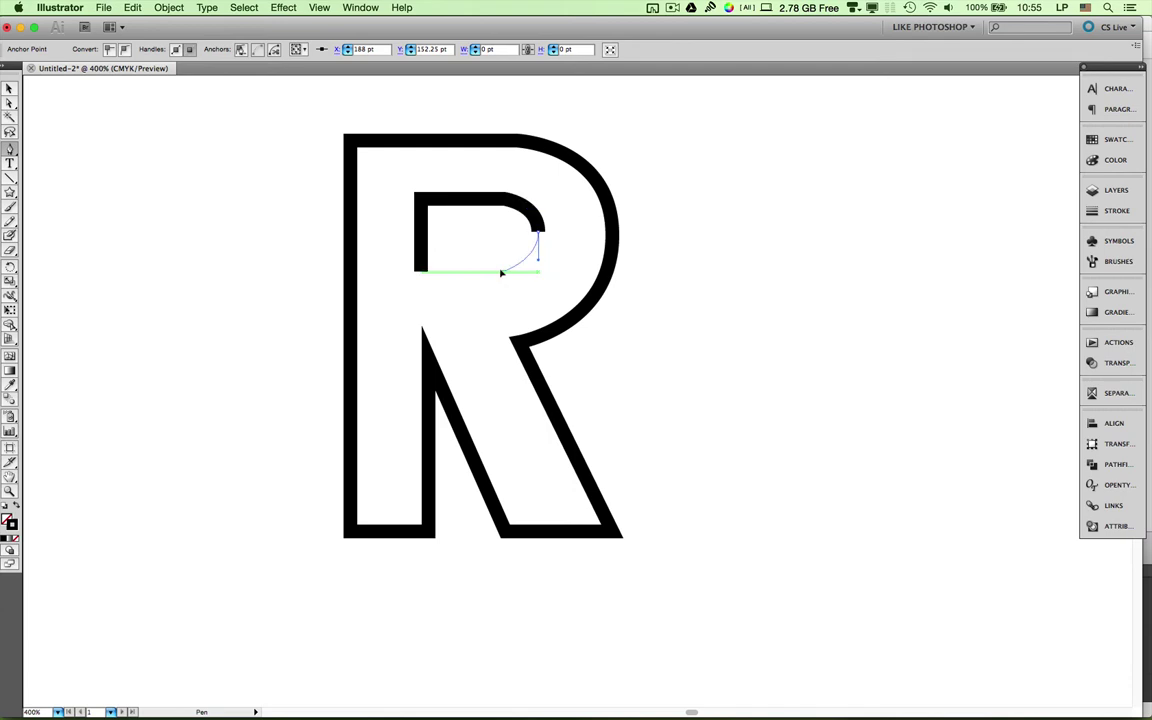
{"action": "left_click", "coordinate": [420, 275]}
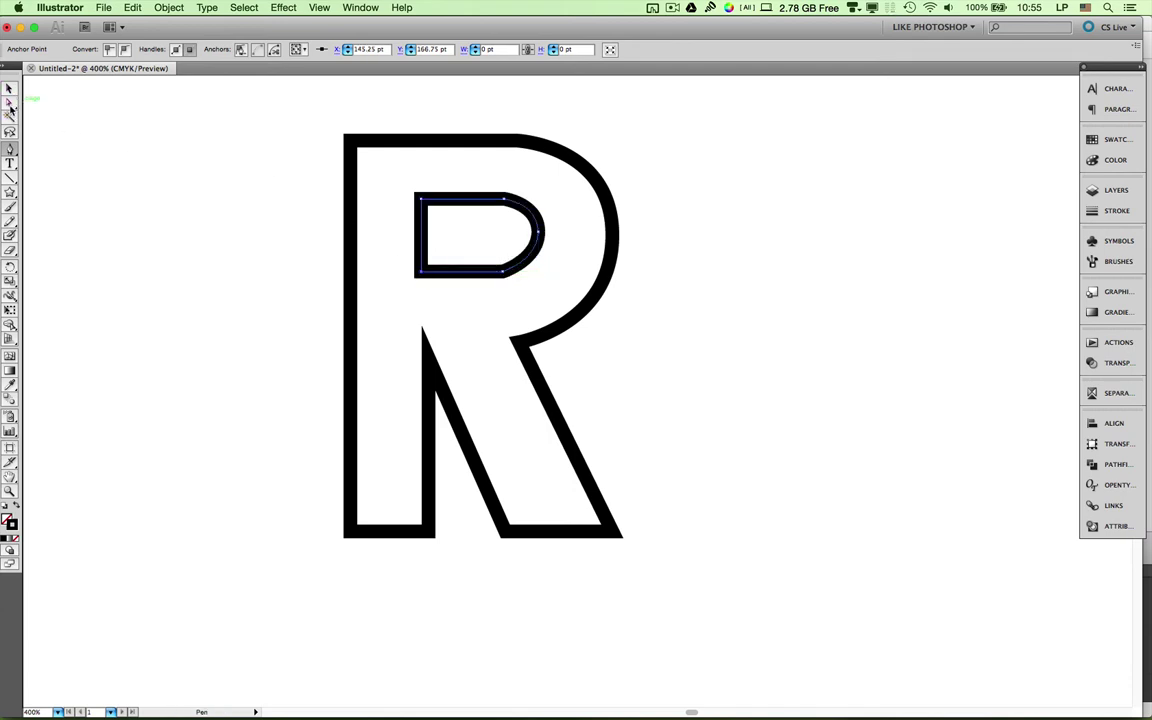
Fill the R's outer outline with the orange swatch.
{"action": "left_click", "coordinate": [9, 89]}
{"action": "left_click", "coordinate": [497, 141]}
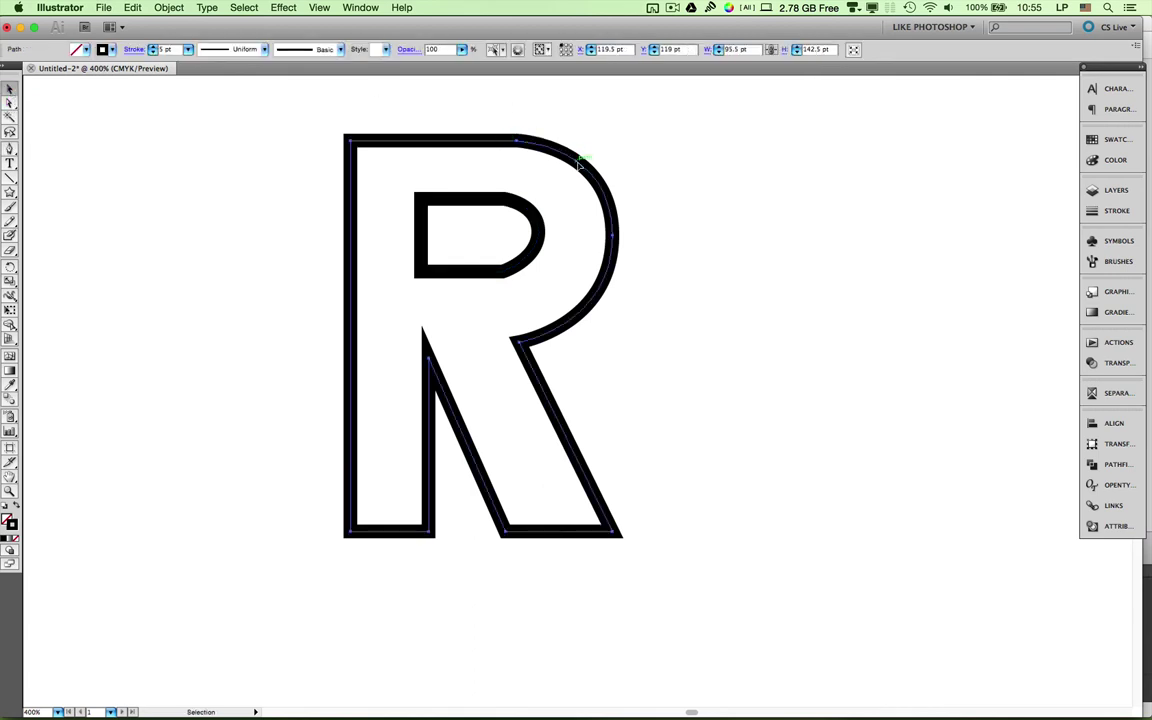
{"action": "left_click", "coordinate": [1115, 160]}
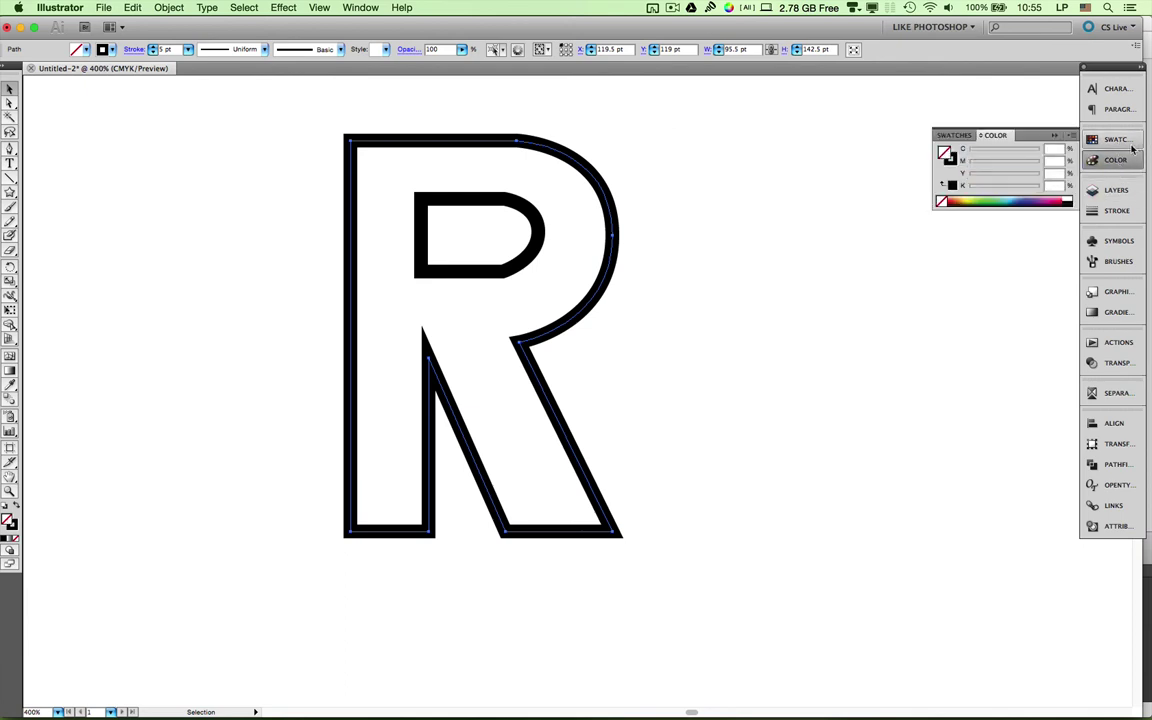
{"action": "left_click", "coordinate": [954, 135]}
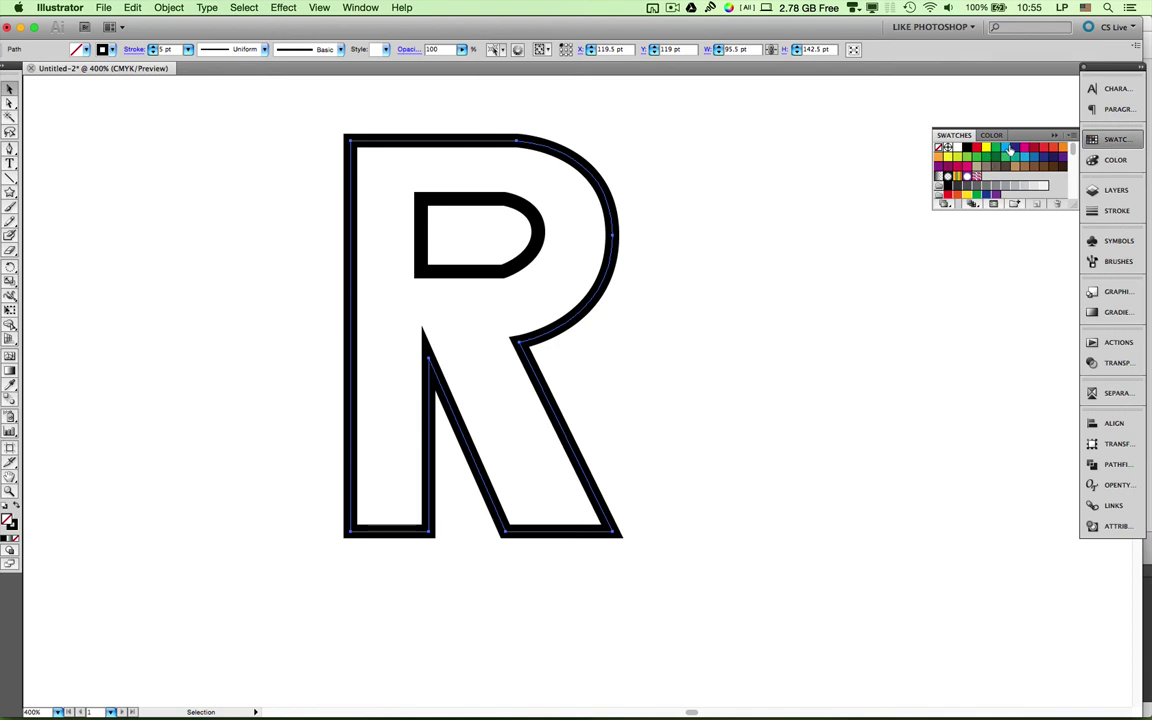
{"action": "left_click", "coordinate": [1063, 147]}
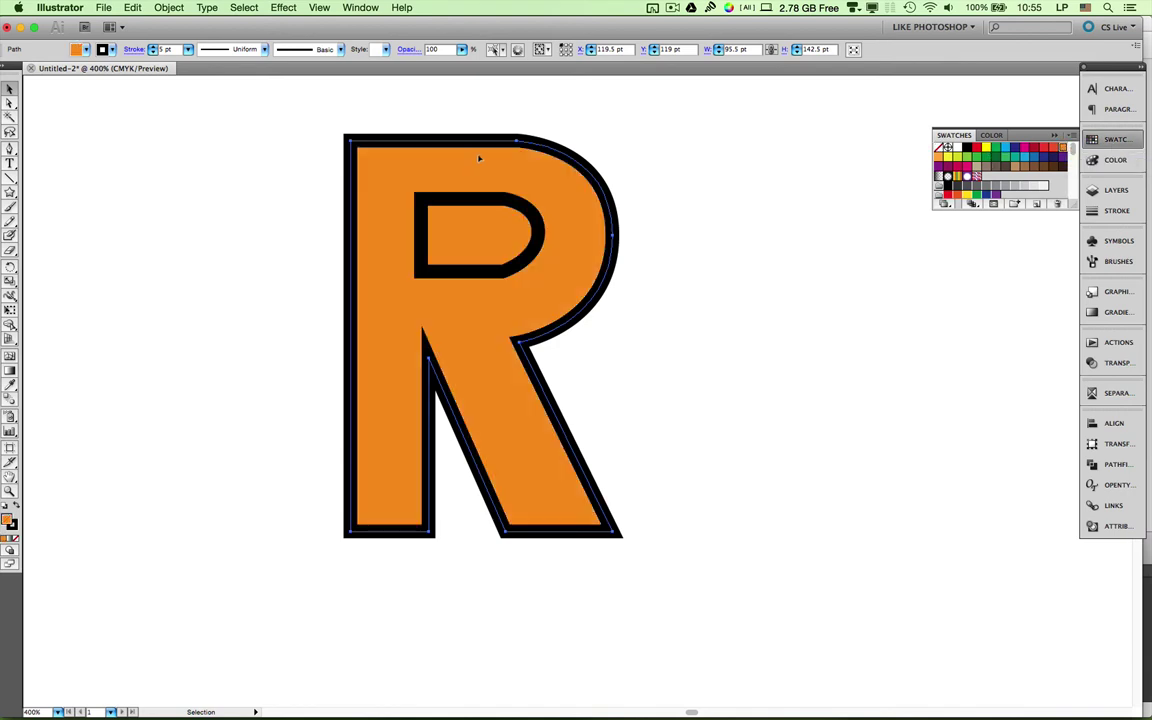
Fill the D-shaped counter inside the R's bowl with white and deselect it.
{"action": "left_click", "coordinate": [472, 193]}
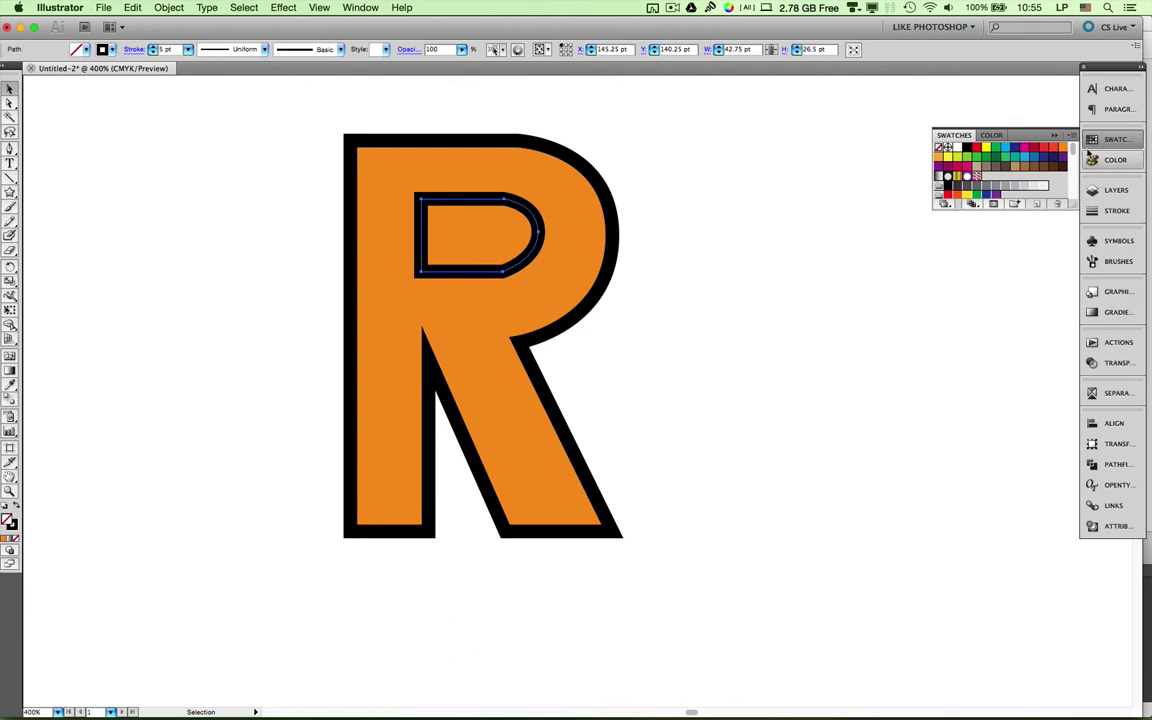
{"action": "left_click", "coordinate": [960, 148]}
{"action": "left_click", "coordinate": [732, 259]}
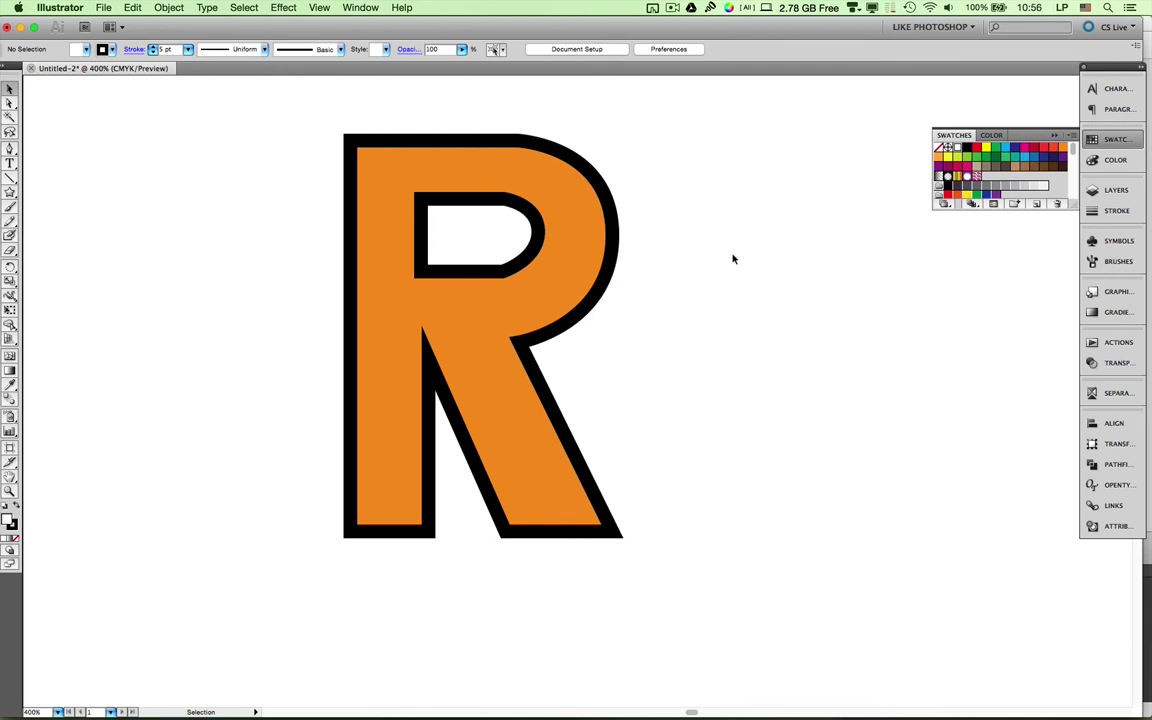
{"action": "key", "text": "a"}
{"action": "key", "text": "v"}
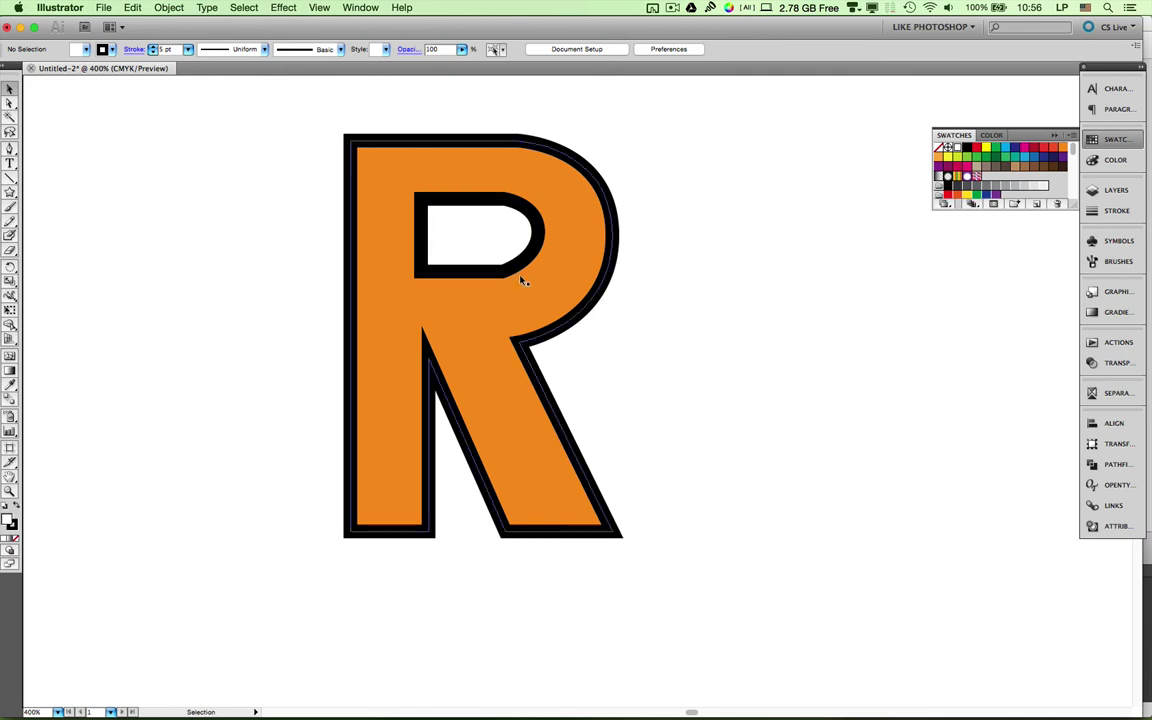
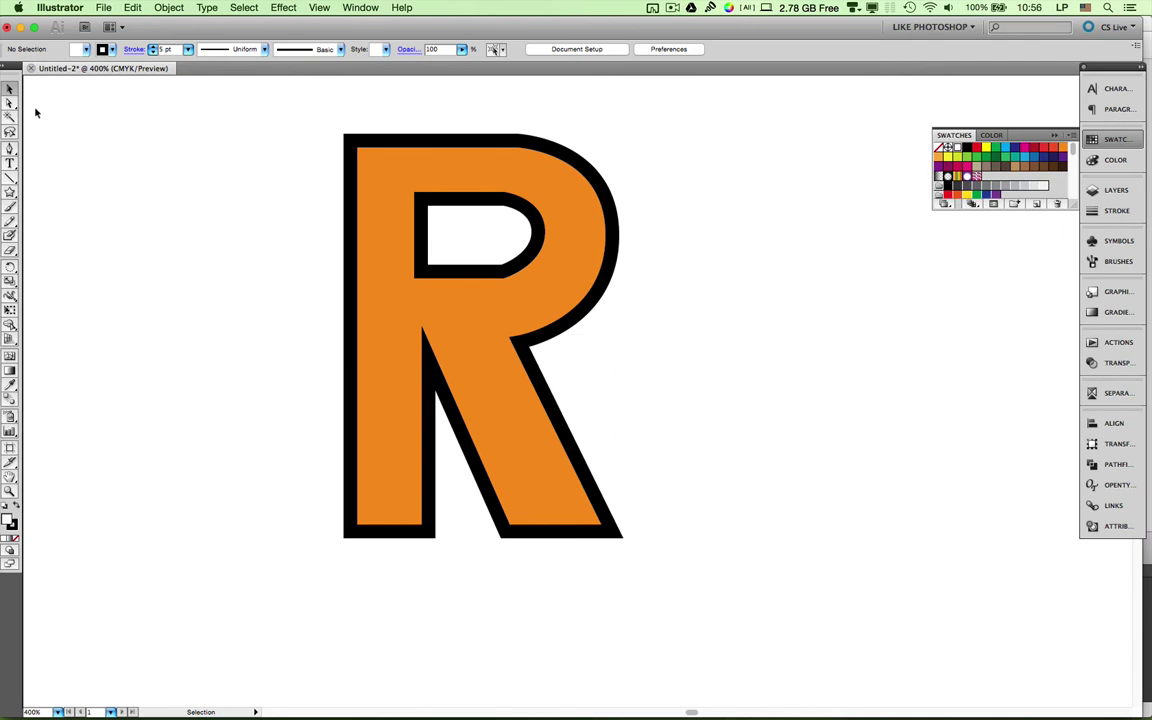
{"action": "left_click", "coordinate": [379, 143]}
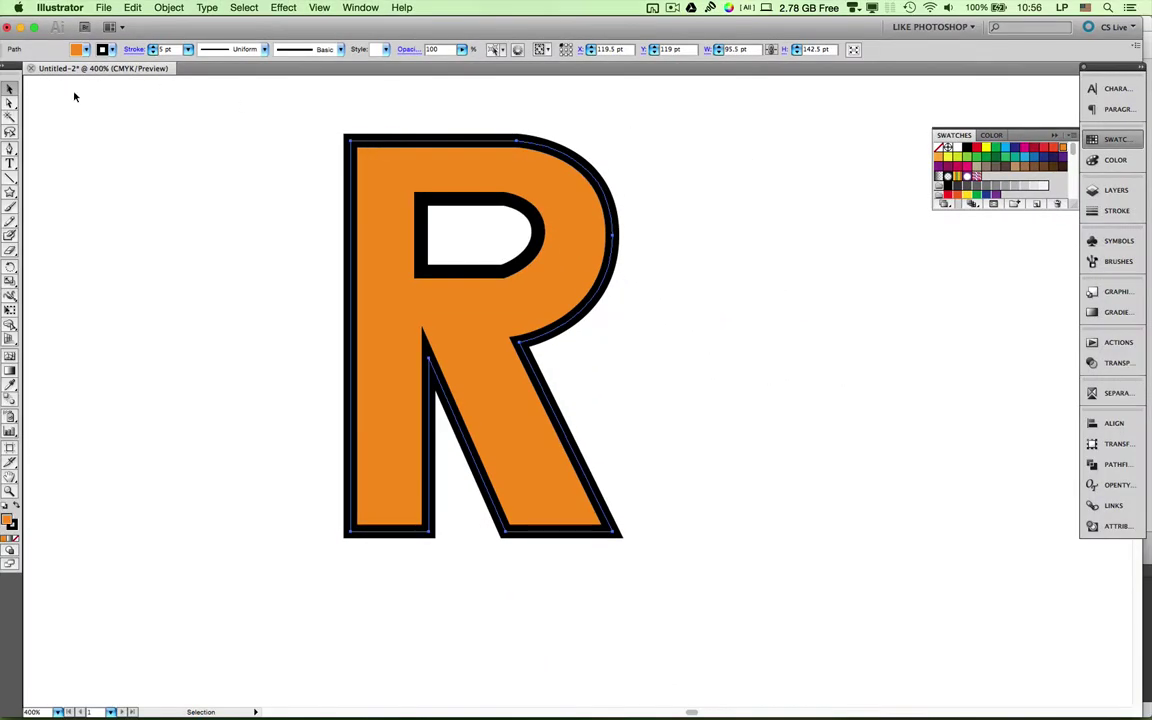
{"action": "left_click", "coordinate": [78, 98]}
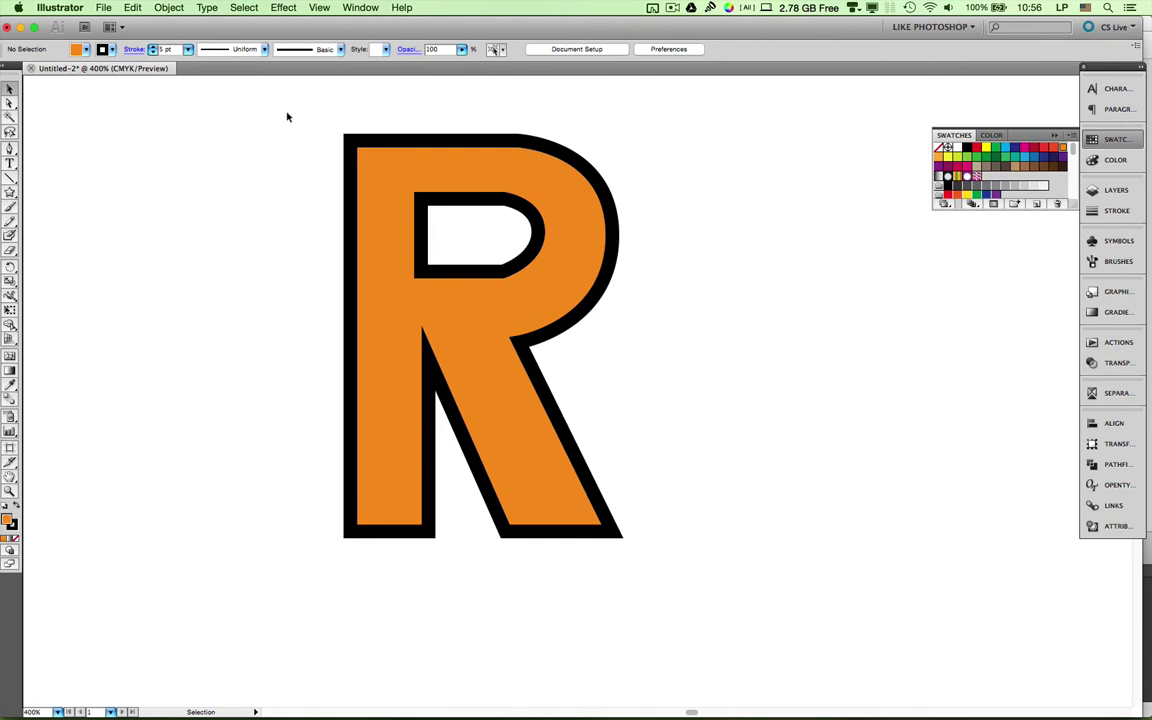
Delete the whole drawn R, including both its outline and its counter.
{"action": "key", "text": "super+minus"}
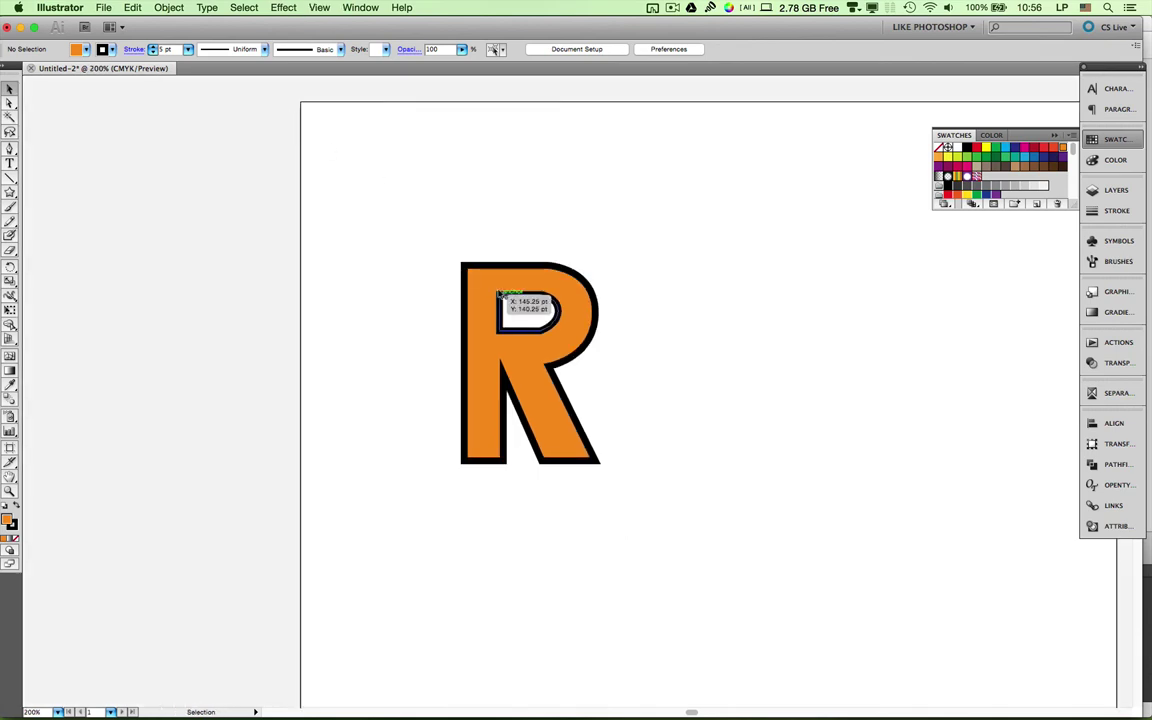
{"action": "left_click_drag", "start_coordinate": [414, 230], "coordinate": [629, 539]}
{"action": "key", "text": "Delete"}
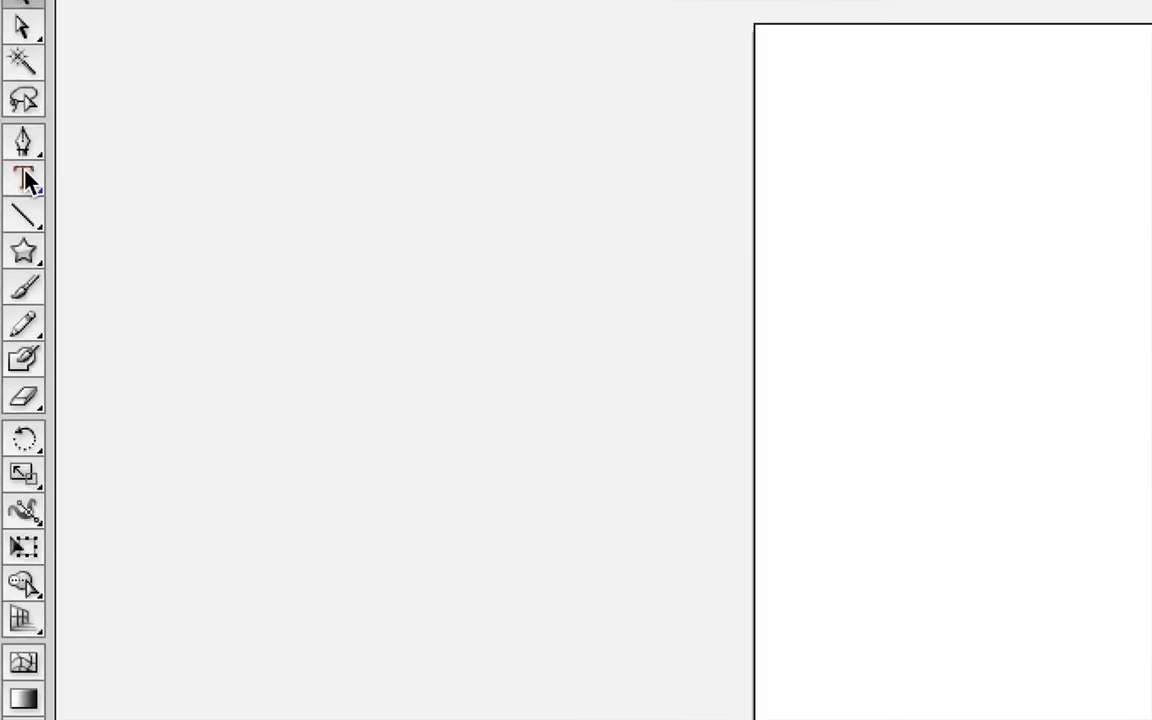
Create a text area about 292 pt wide and 249.5 pt high containing the letter R, and select the letter.
{"action": "left_click", "coordinate": [9, 162]}
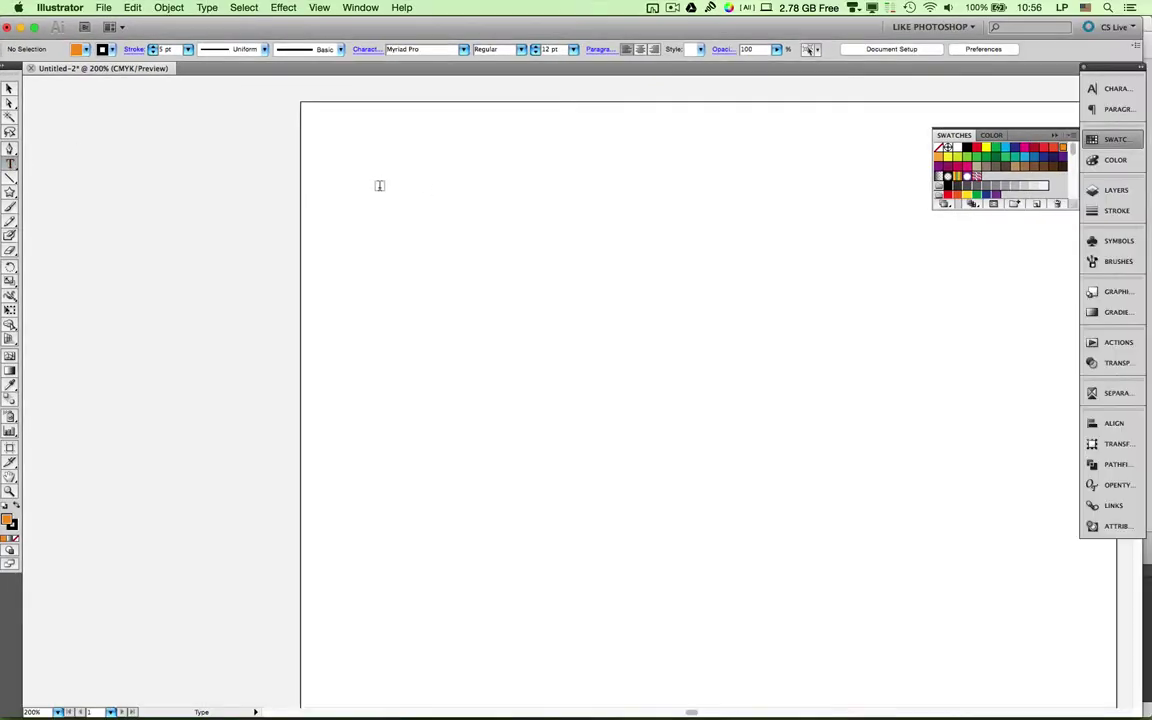
{"action": "left_click_drag", "start_coordinate": [380, 187], "coordinate": [781, 529]}
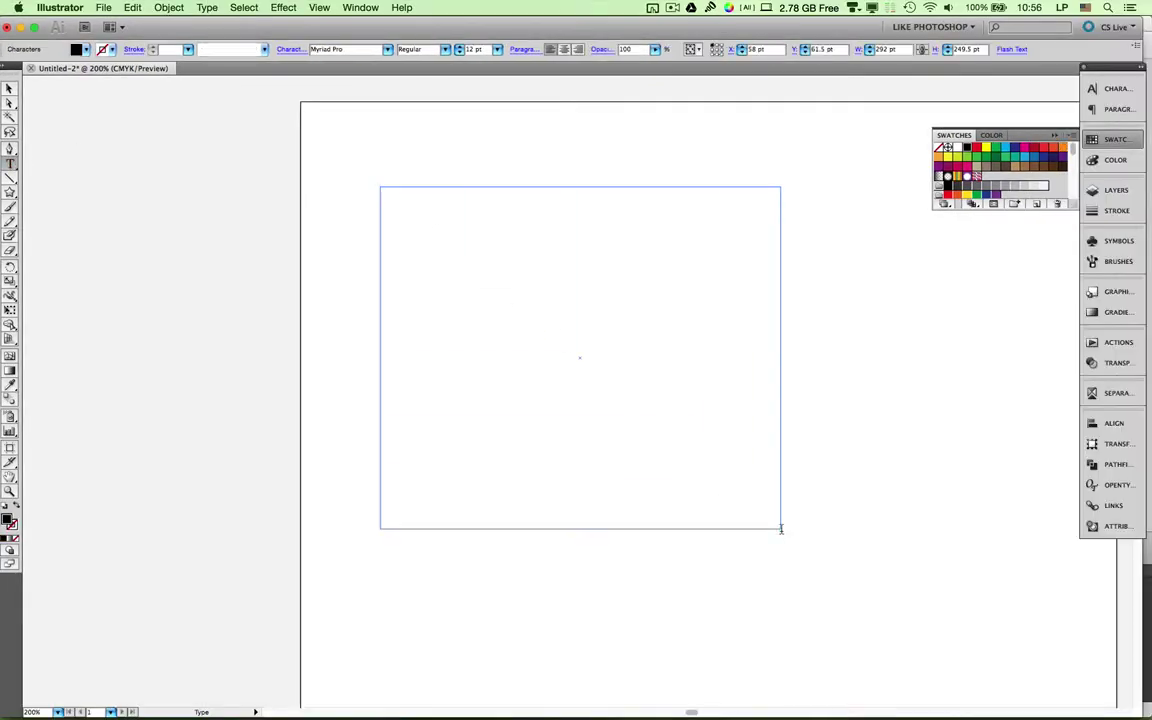
{"action": "key", "text": "super+a"}
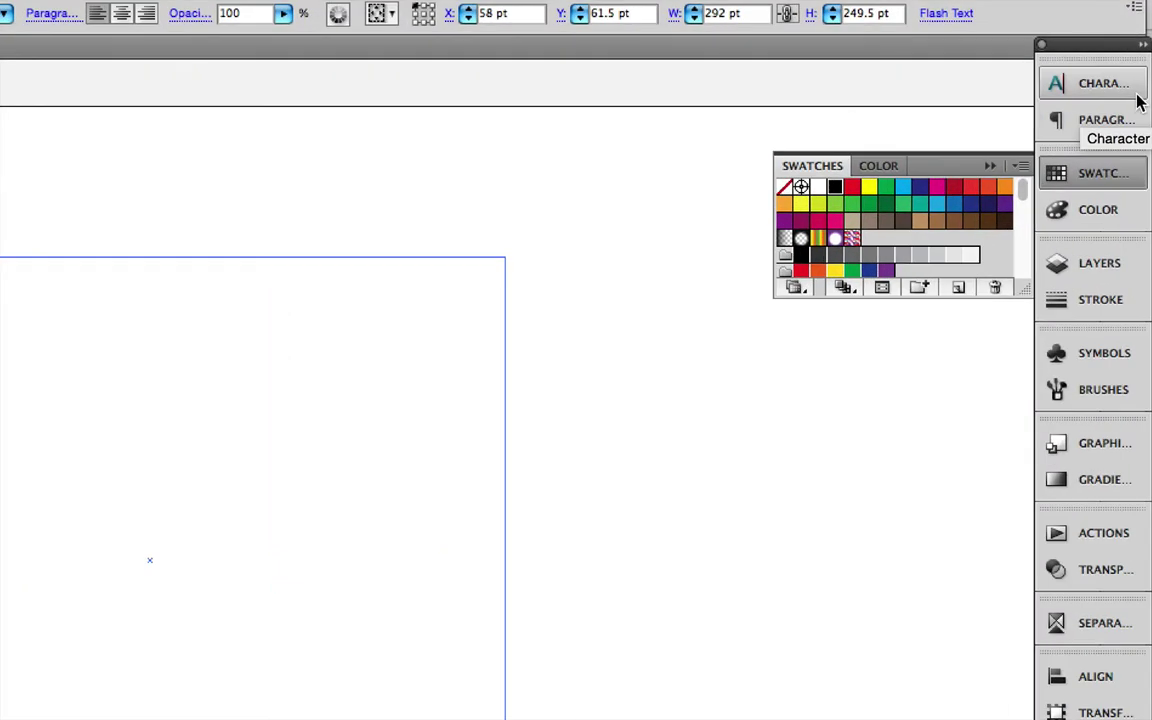
Set the selected letter R's font size to 120 pt, and raise it to 220 pt.
{"action": "left_click", "coordinate": [1128, 91]}
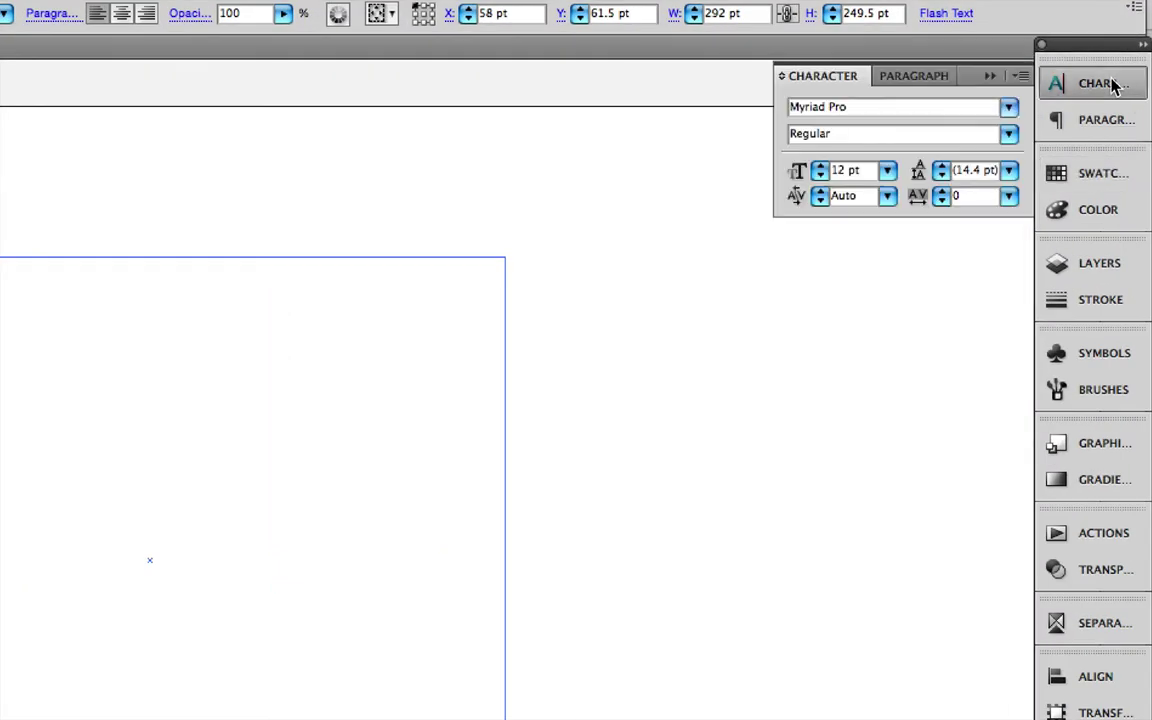
{"action": "left_click", "coordinate": [850, 170]}
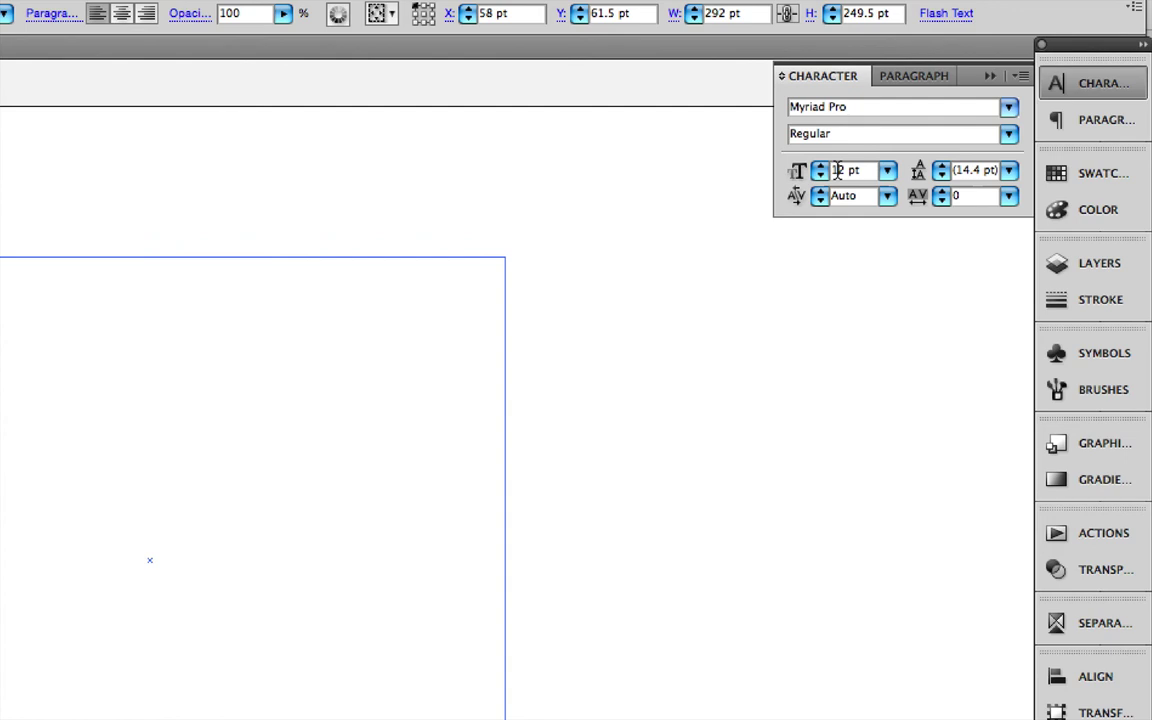
{"action": "type", "text": "0"}
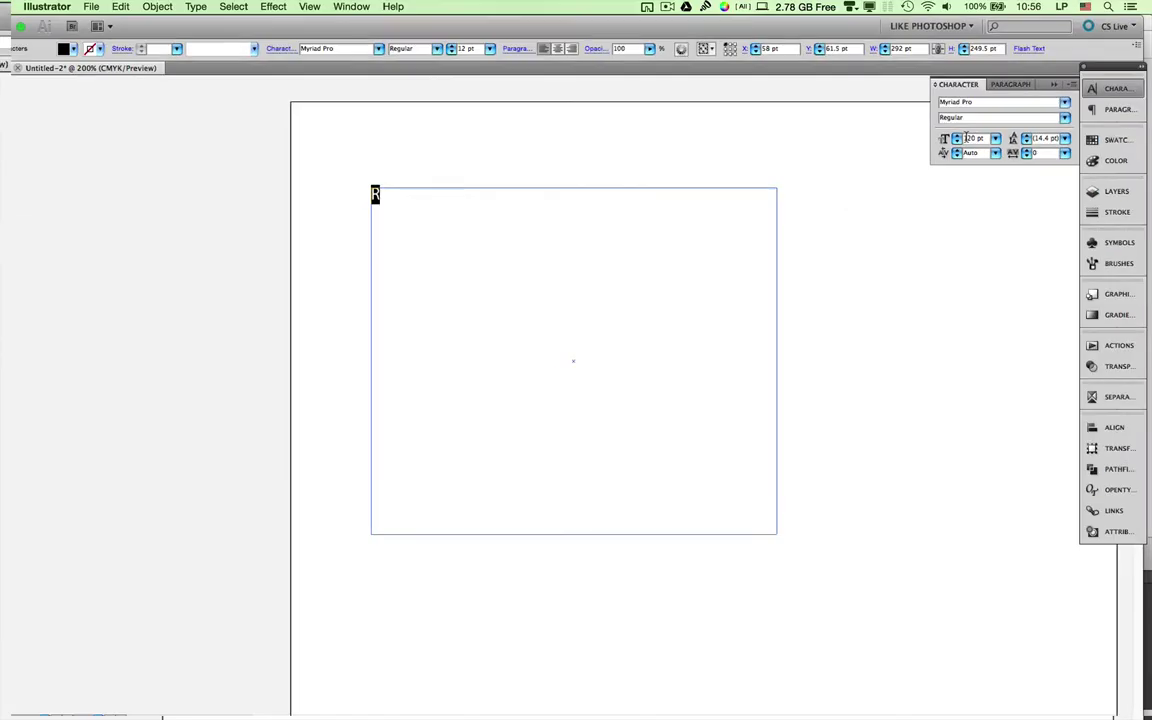
{"action": "key", "text": "Return"}
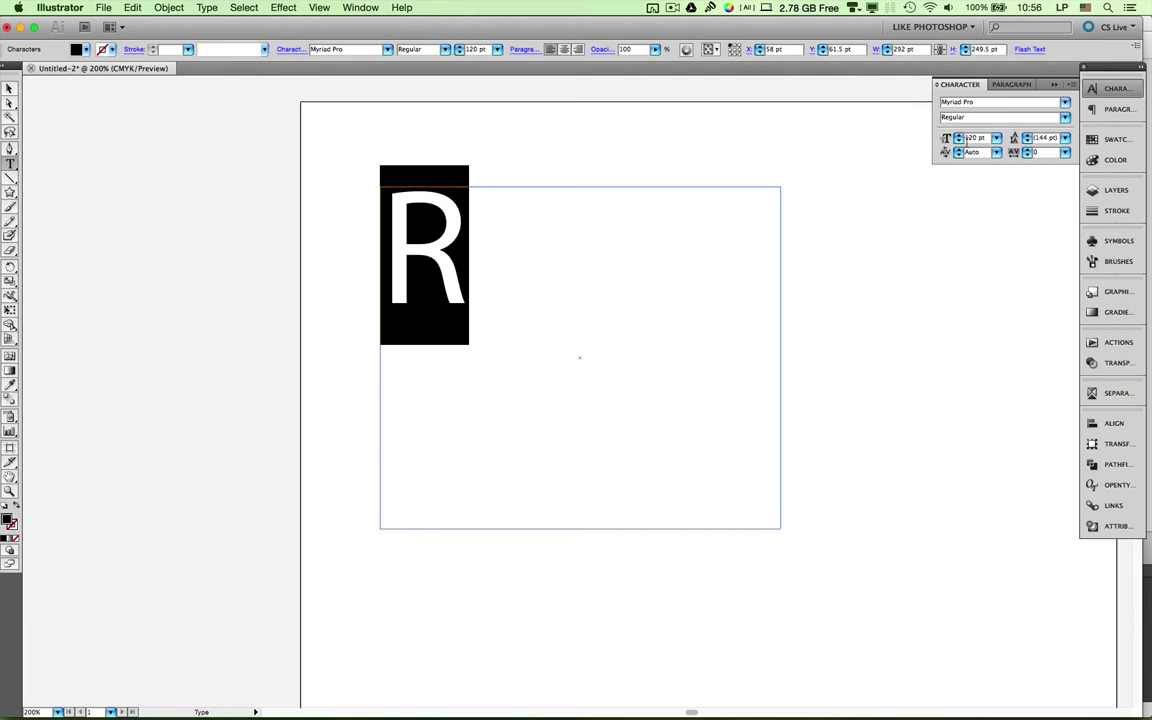
{"action": "left_click", "coordinate": [968, 134]}
{"action": "key", "text": "BackSpace"}
{"action": "type", "text": "220"}
{"action": "key", "text": "Return"}
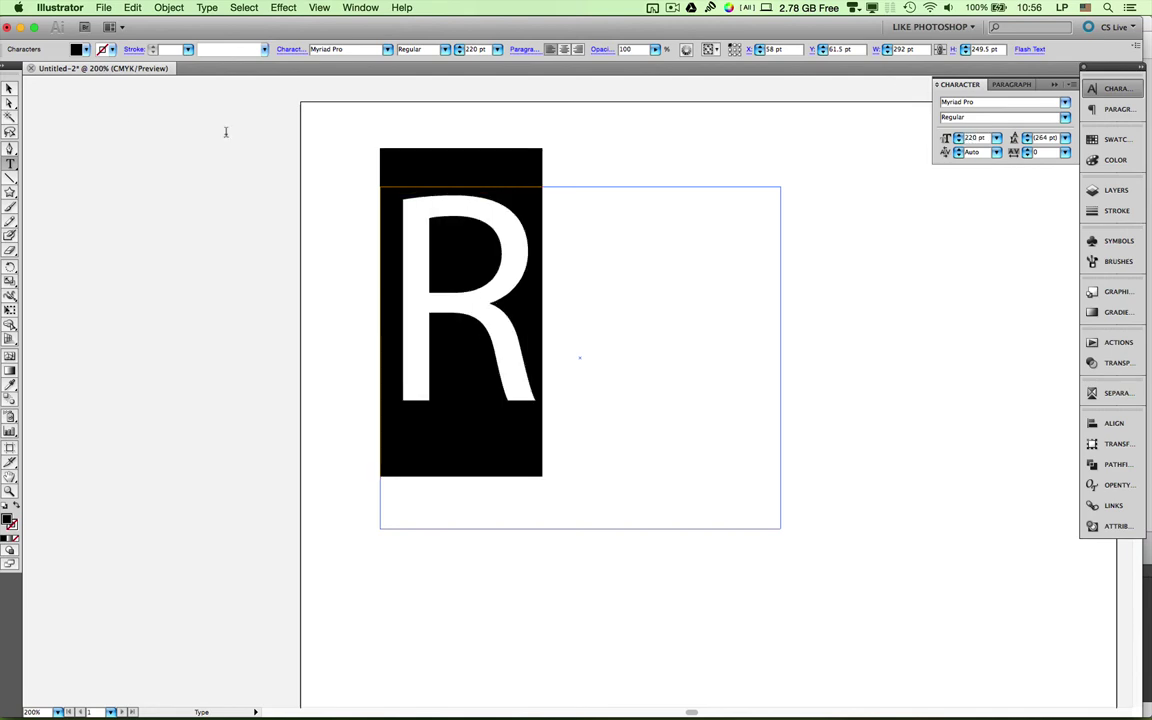
Select the R text frame as an object and convert its type to outlines.
{"action": "left_click", "coordinate": [8, 87]}
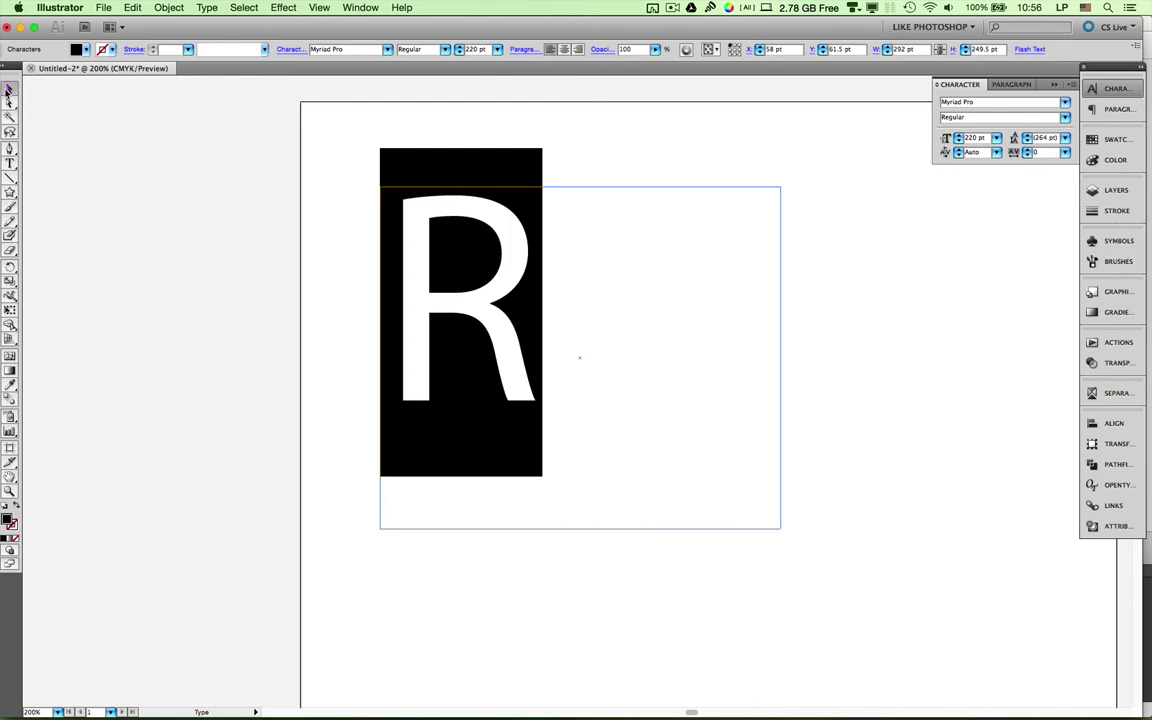
{"action": "left_click", "coordinate": [297, 413]}
{"action": "left_click", "coordinate": [441, 303]}
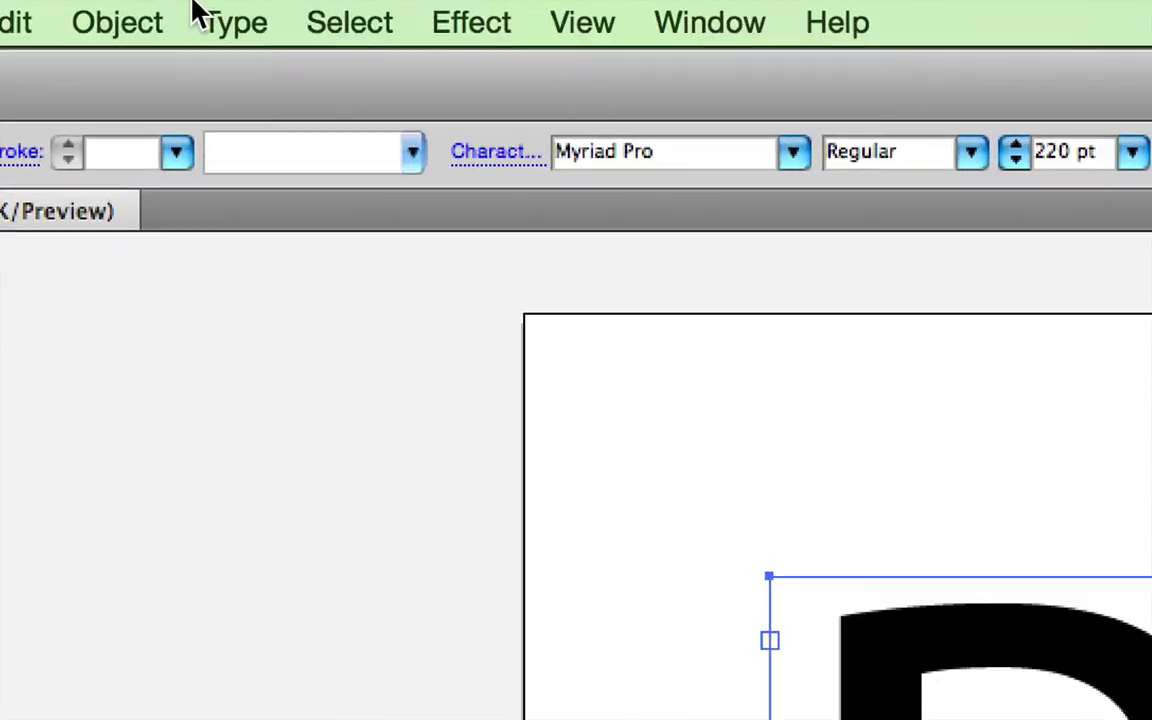
{"action": "left_click", "coordinate": [234, 14]}
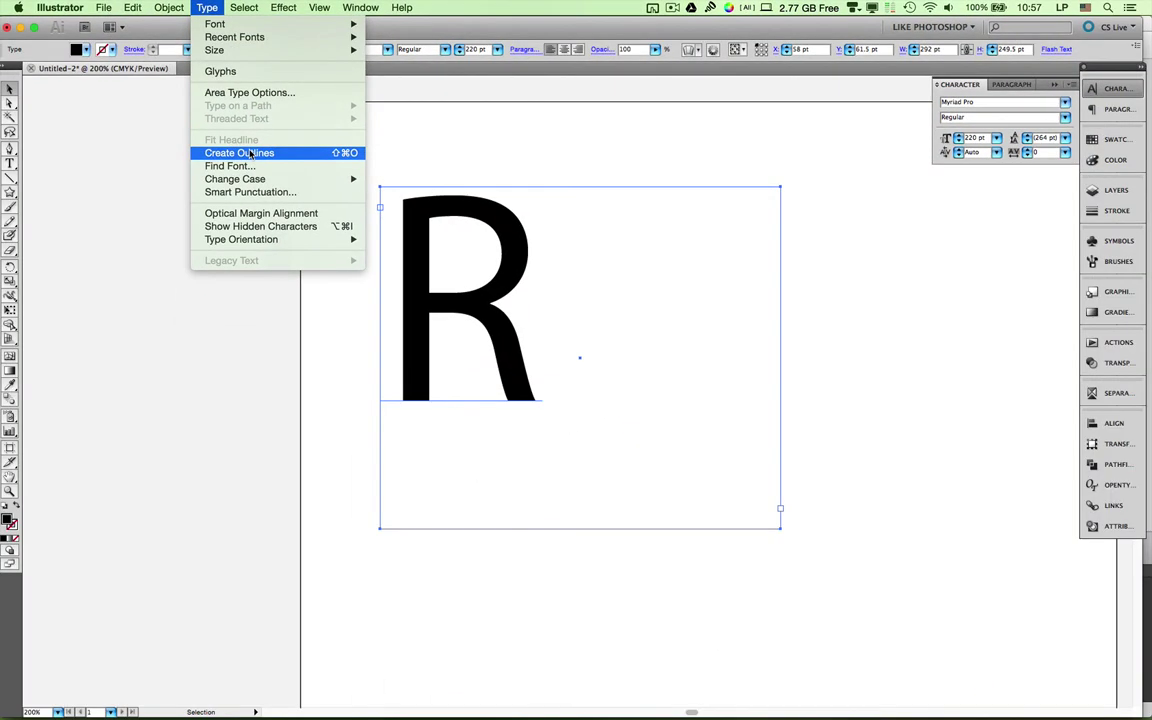
{"action": "left_click", "coordinate": [251, 153]}
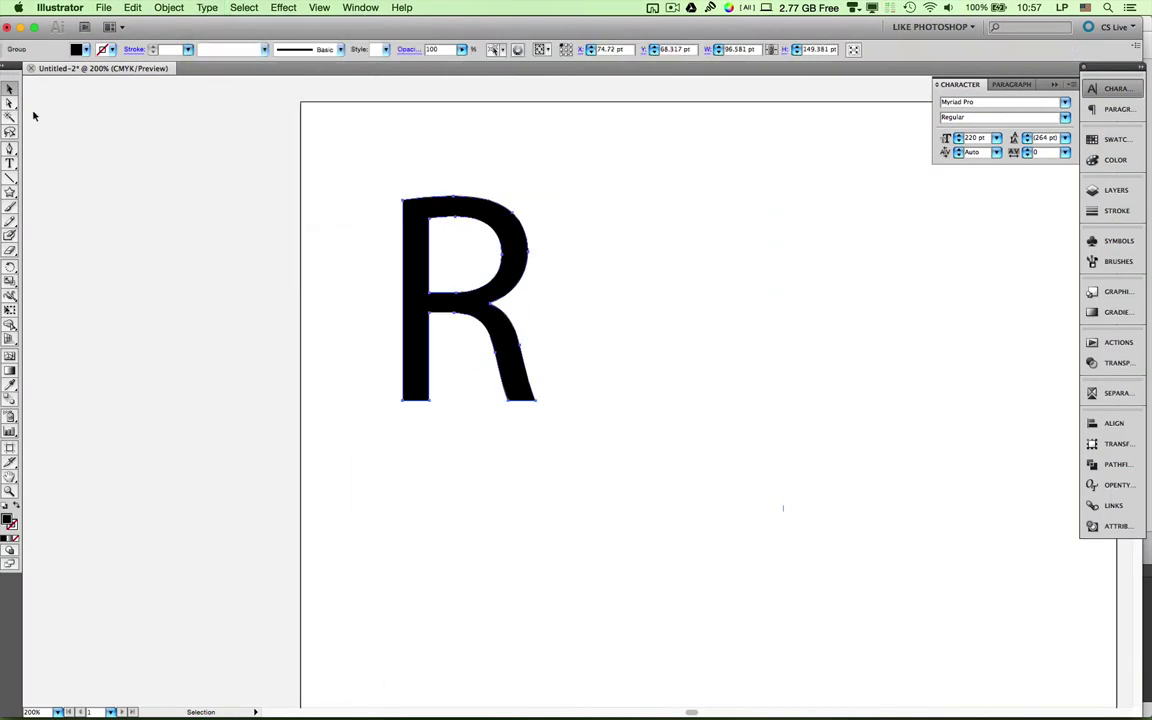
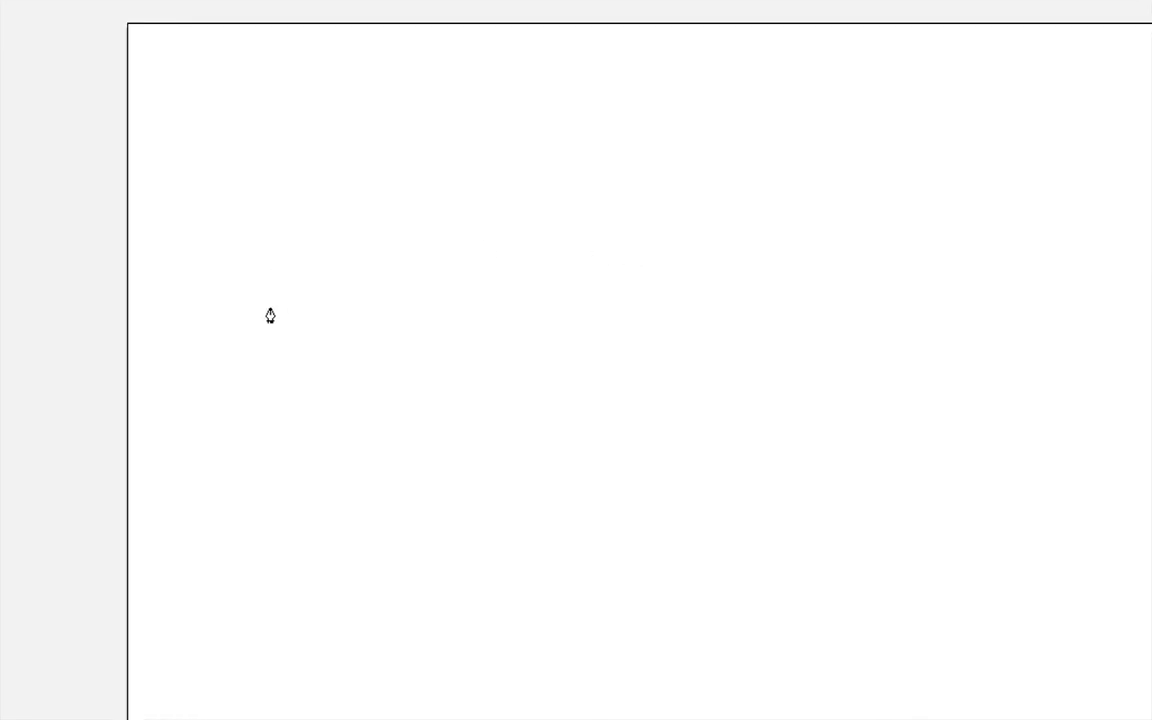
Draw an open wavy path with the Pen tool near the artboard's upper edge, about 336.5 pt wide and 43.5 pt high.
{"action": "left_click_drag", "start_coordinate": [269, 307], "coordinate": [566, 220]}
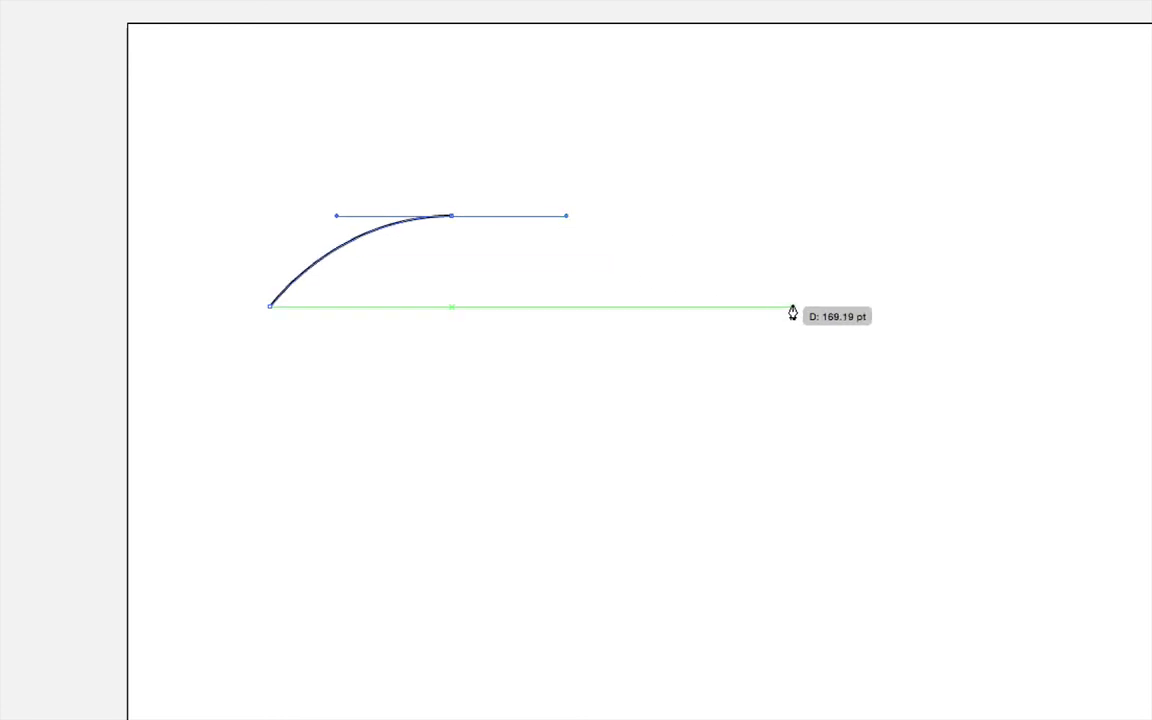
{"action": "left_click_drag", "start_coordinate": [792, 307], "coordinate": [967, 314]}
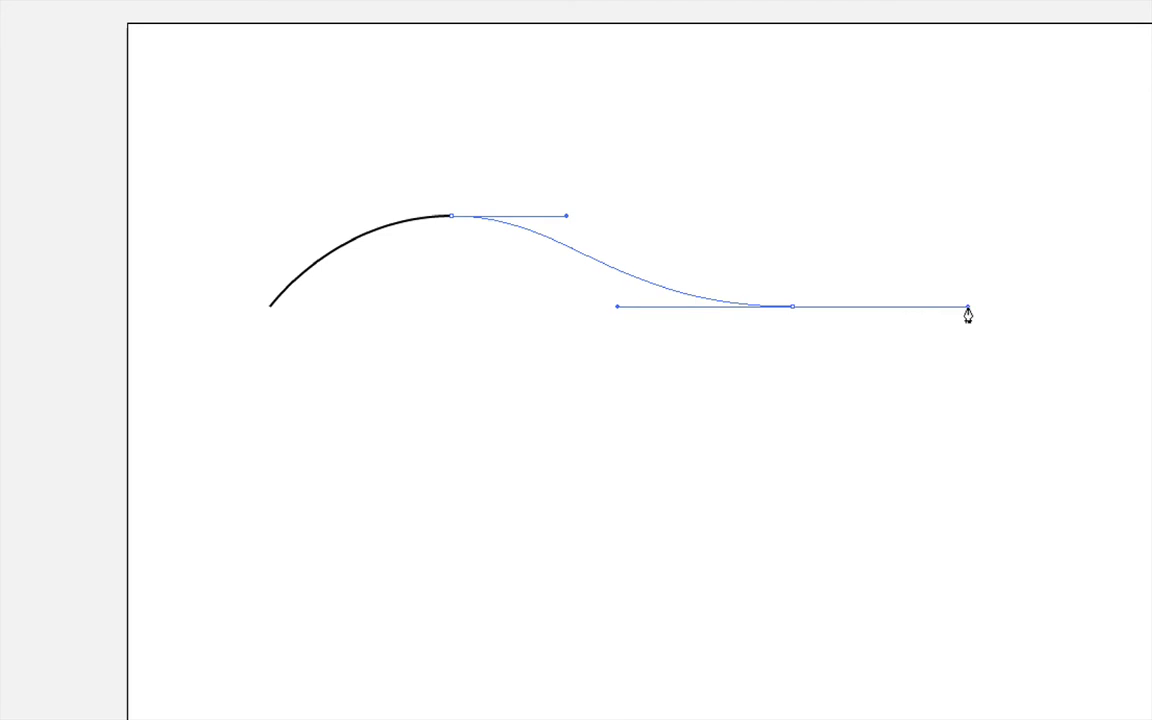
{"action": "left_click", "coordinate": [971, 217]}
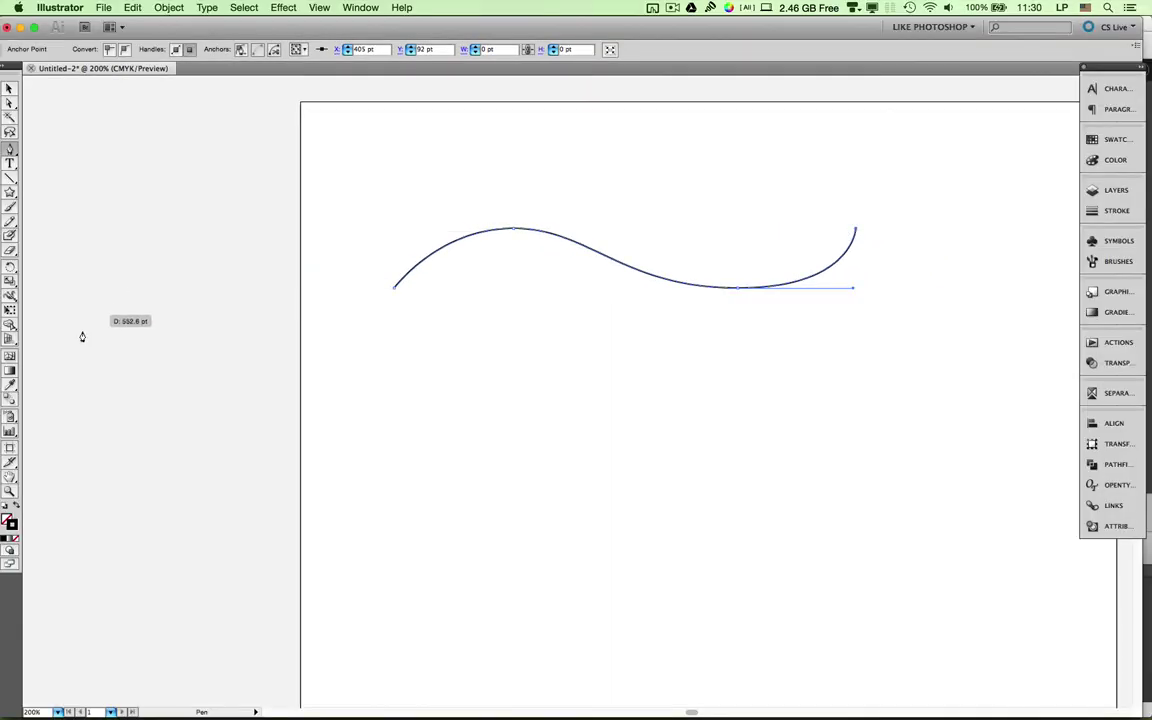
{"action": "left_click", "coordinate": [8, 90]}
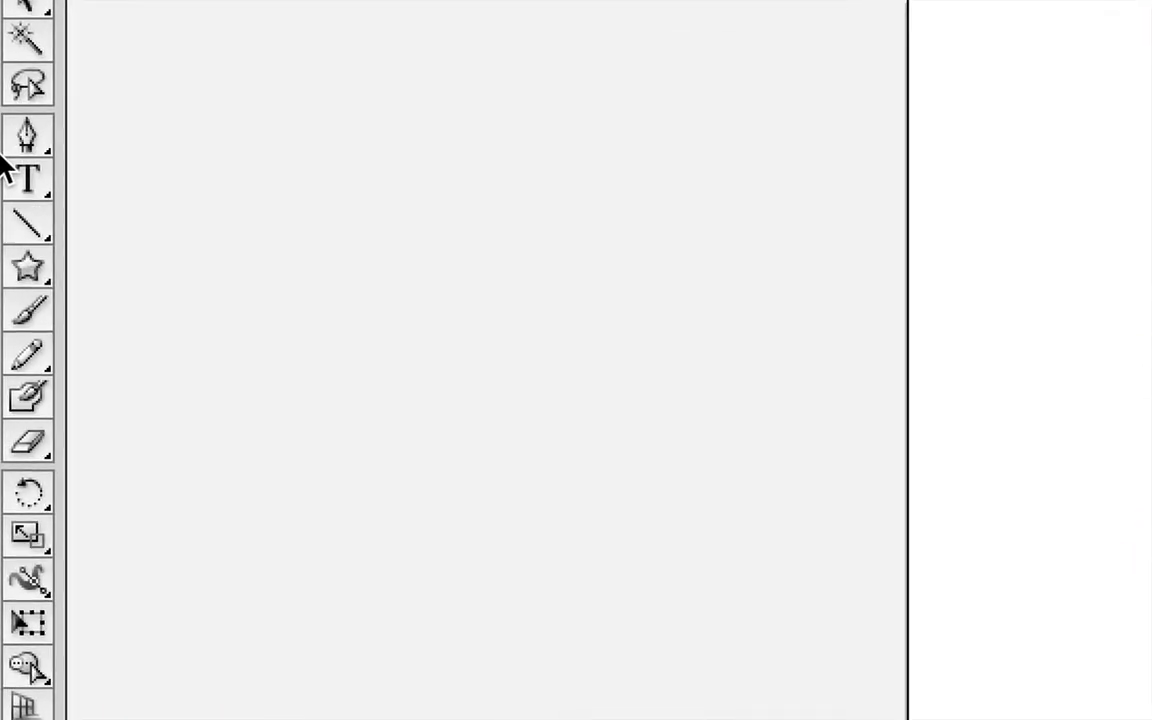
Add the text "Move along path" to the wavy curve with the Type on a Path tool, and switch to the Direct Selection tool.
{"action": "left_click", "coordinate": [46, 187]}
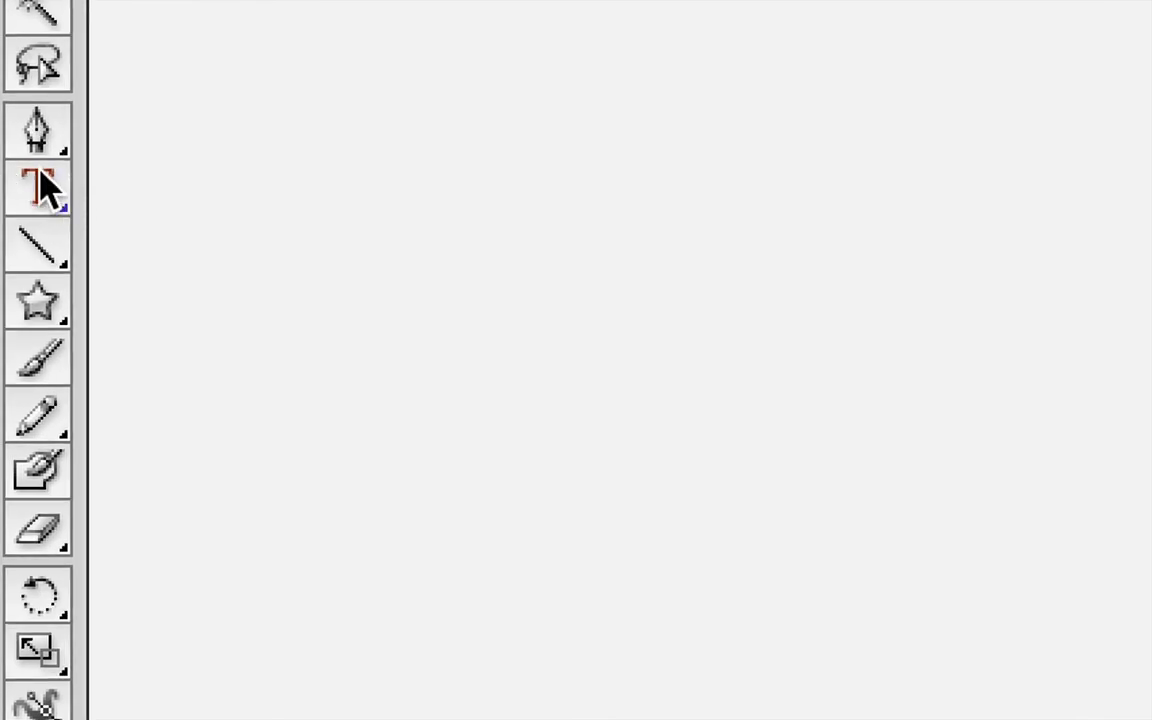
{"action": "left_click", "coordinate": [48, 197]}
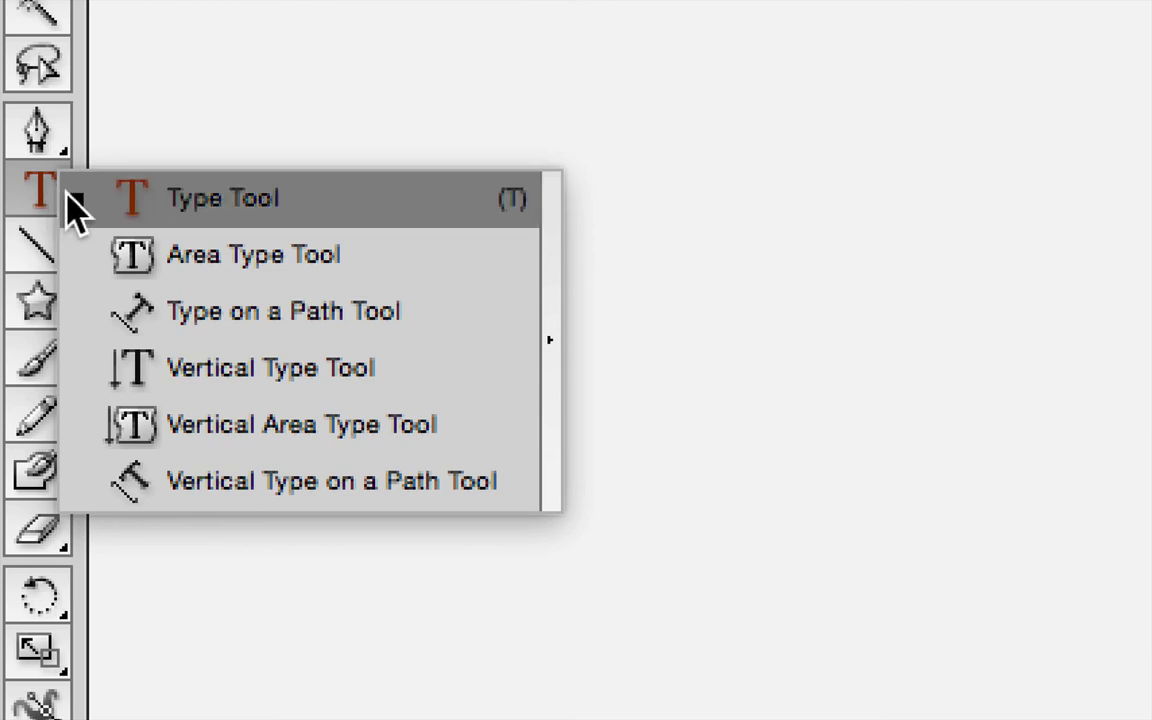
{"action": "left_click", "coordinate": [259, 318]}
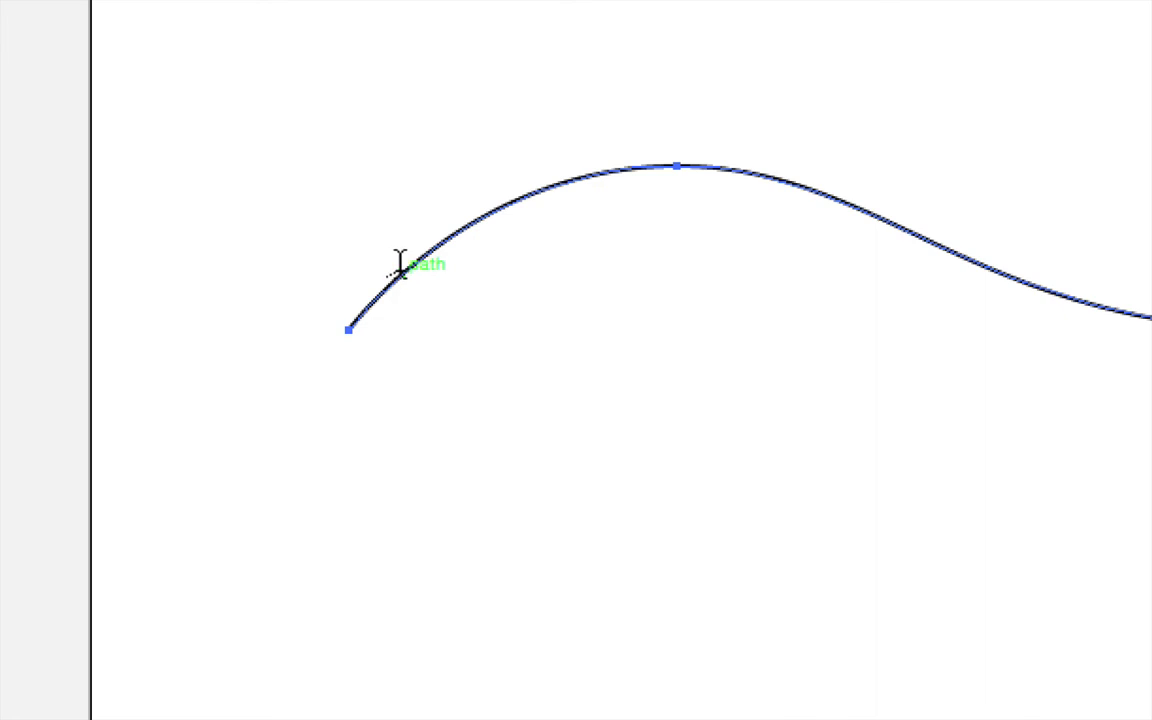
{"action": "left_click", "coordinate": [400, 265]}
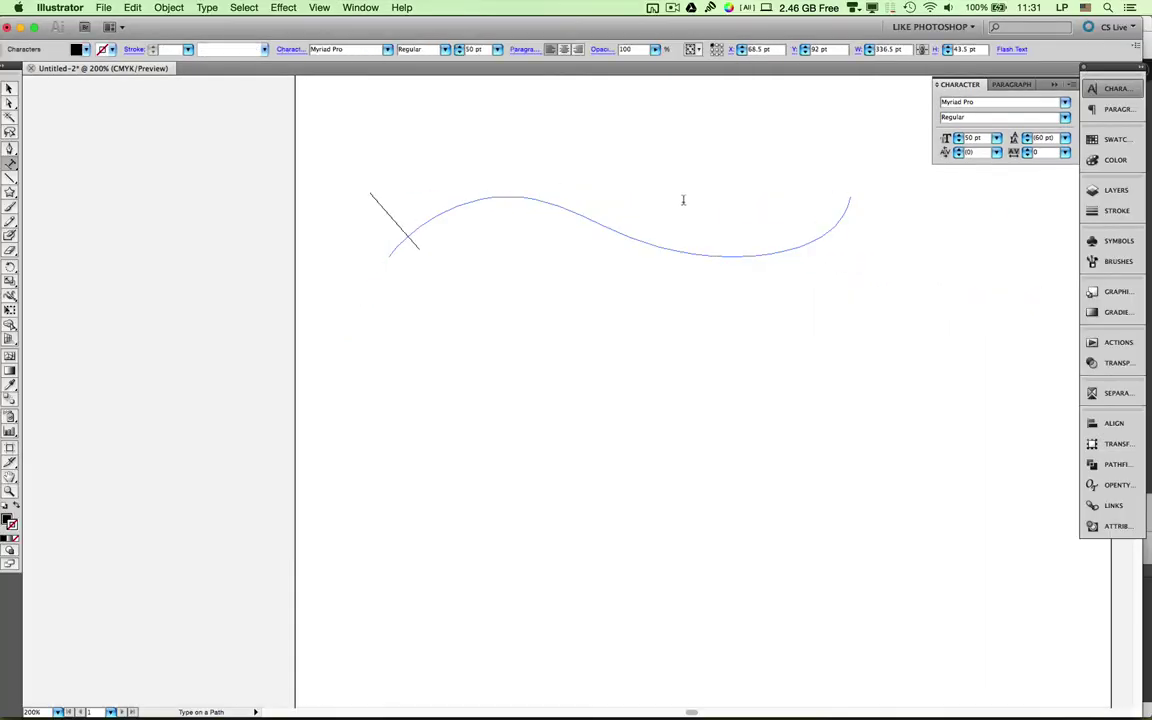
{"action": "type", "text": "Move along"}
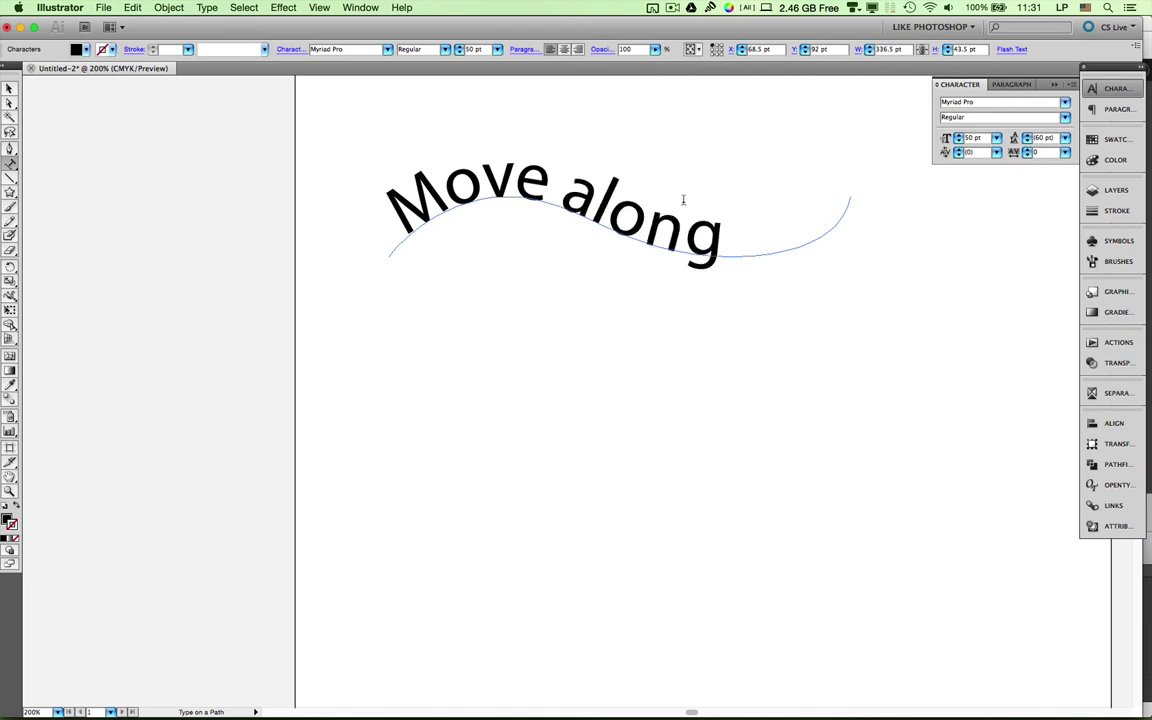
{"action": "type", "text": " path"}
{"action": "left_click", "coordinate": [10, 89]}
{"action": "left_click", "coordinate": [10, 103]}
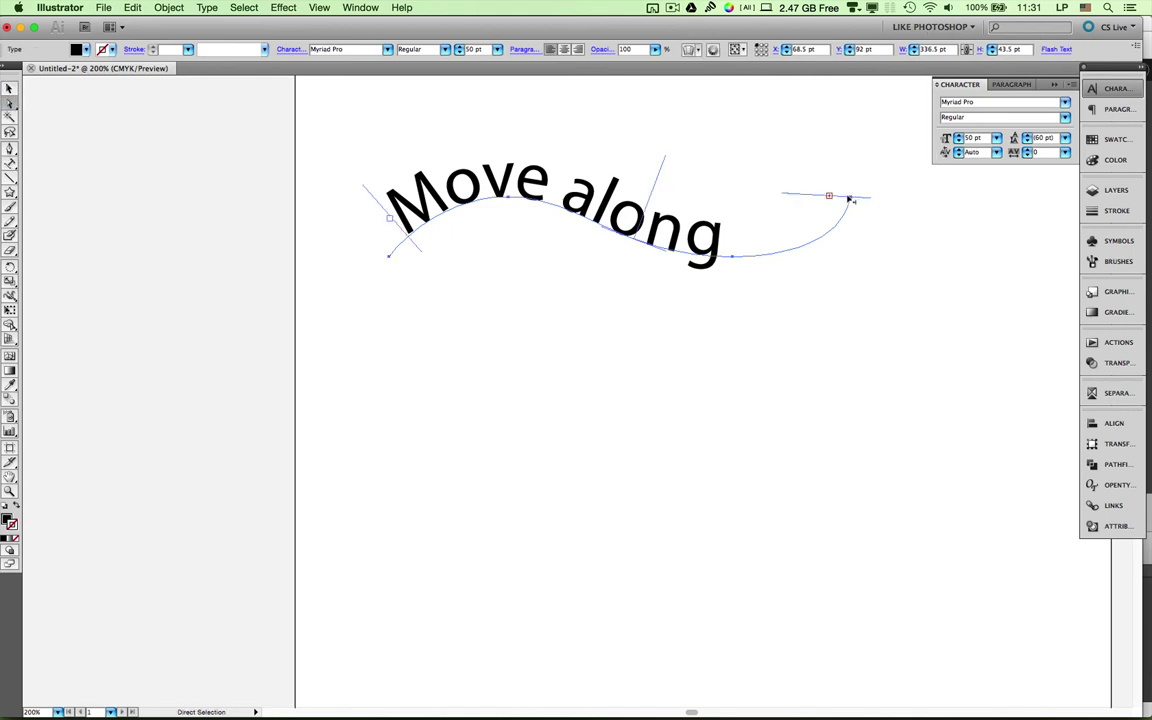
Move the end anchor of the text path outward and up with Direct Selection, making the path about 394.5 pt wide and 54 pt high.
{"action": "left_click", "coordinate": [922, 251]}
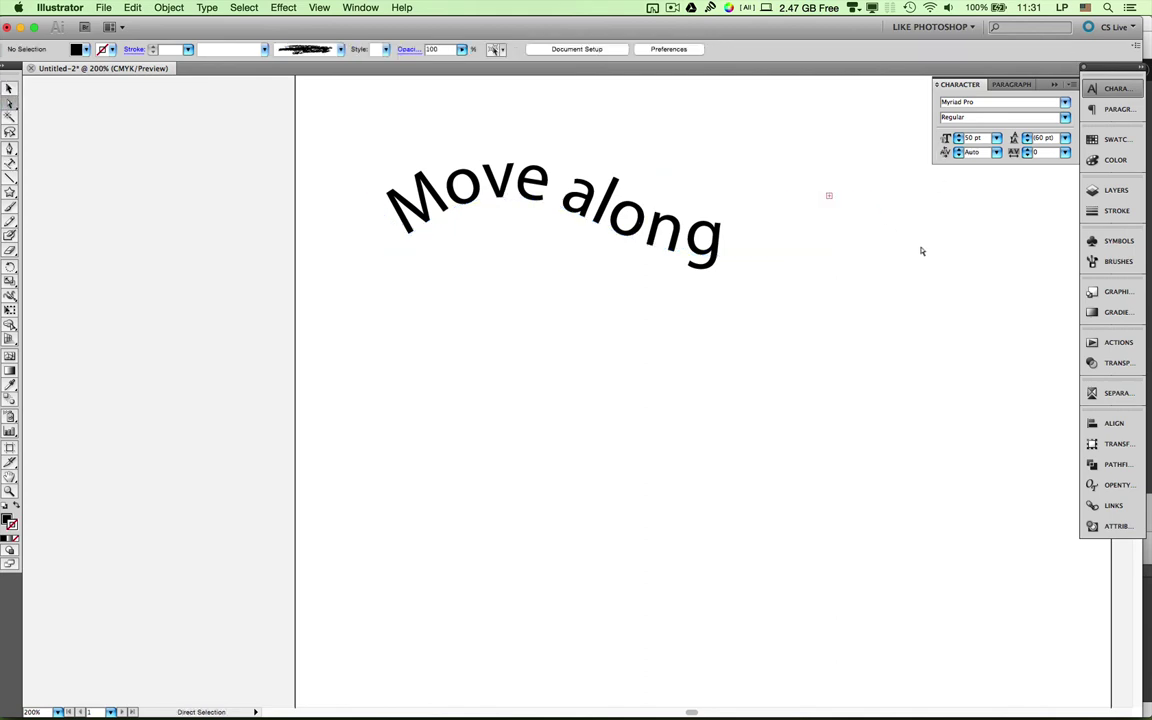
{"action": "left_click", "coordinate": [847, 198]}
{"action": "left_click_drag", "start_coordinate": [847, 198], "coordinate": [929, 183]}
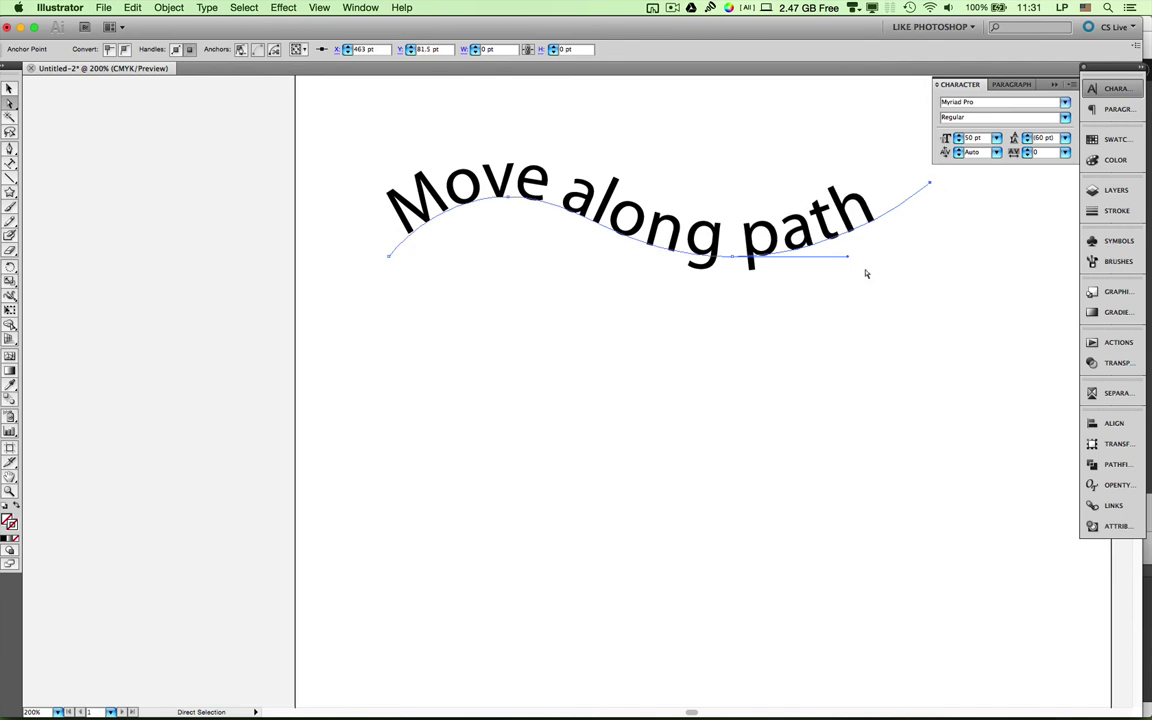
{"action": "left_click", "coordinate": [697, 337]}
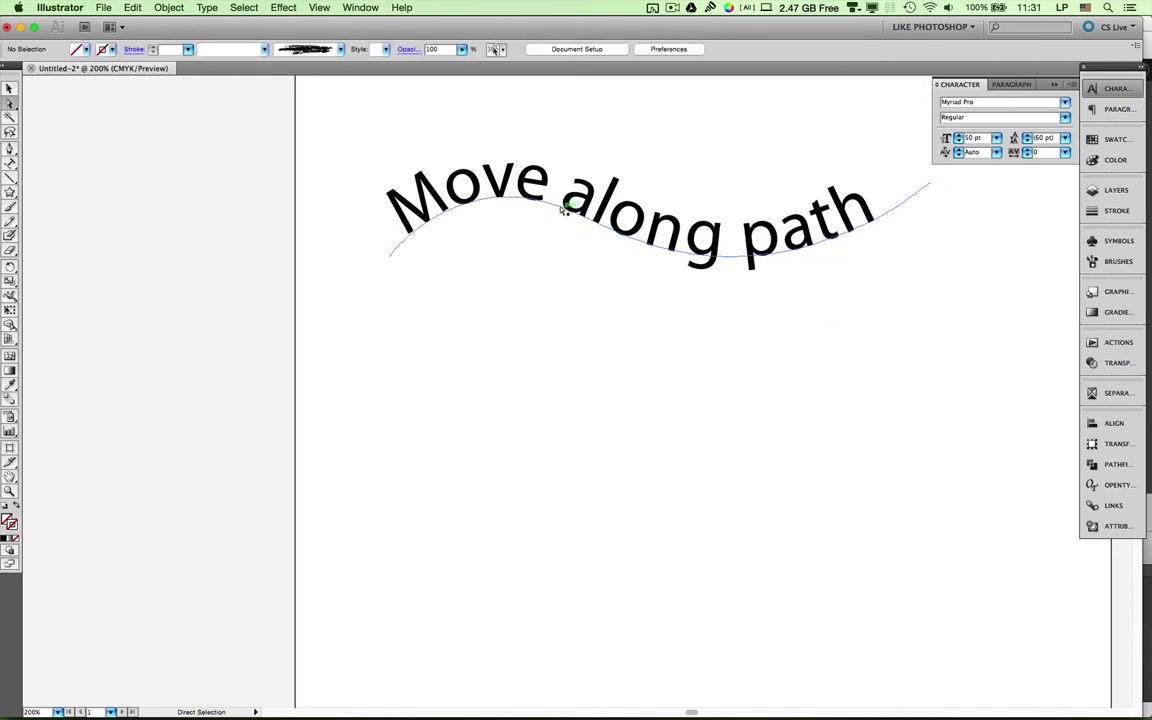
Try a 2 pt stroke on the curve under the text, undo it, and deselect the text.
{"action": "left_click", "coordinate": [508, 194]}
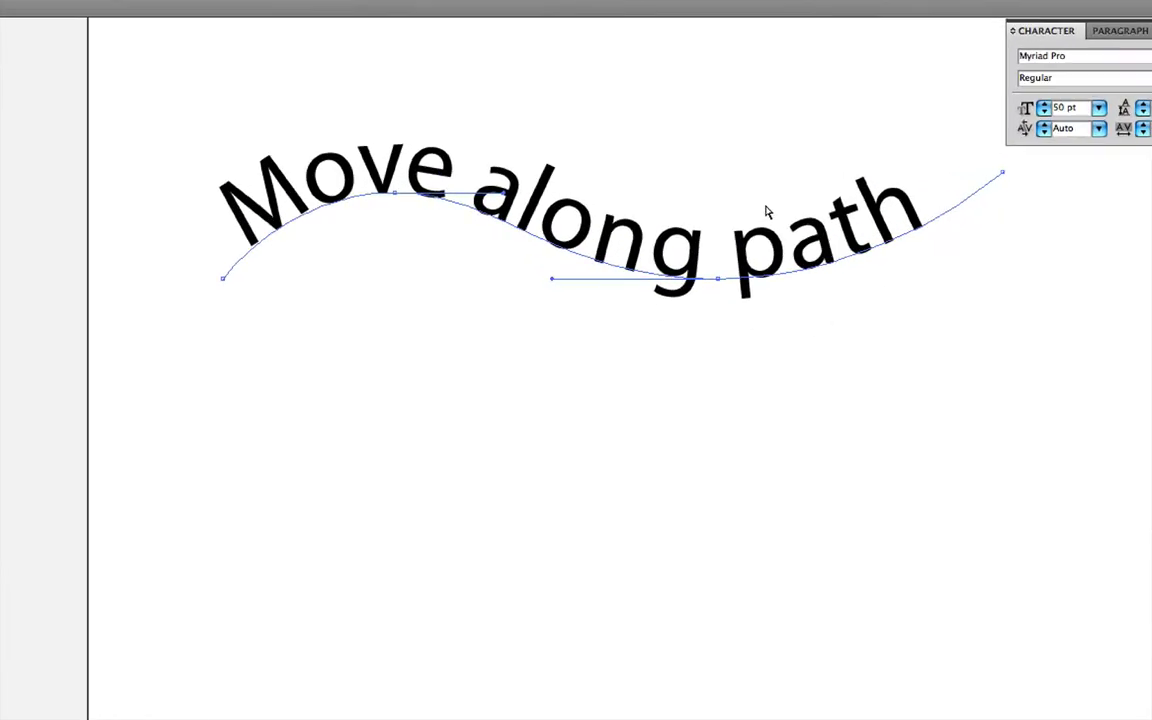
{"action": "left_click", "coordinate": [765, 330]}
{"action": "left_click", "coordinate": [724, 298]}
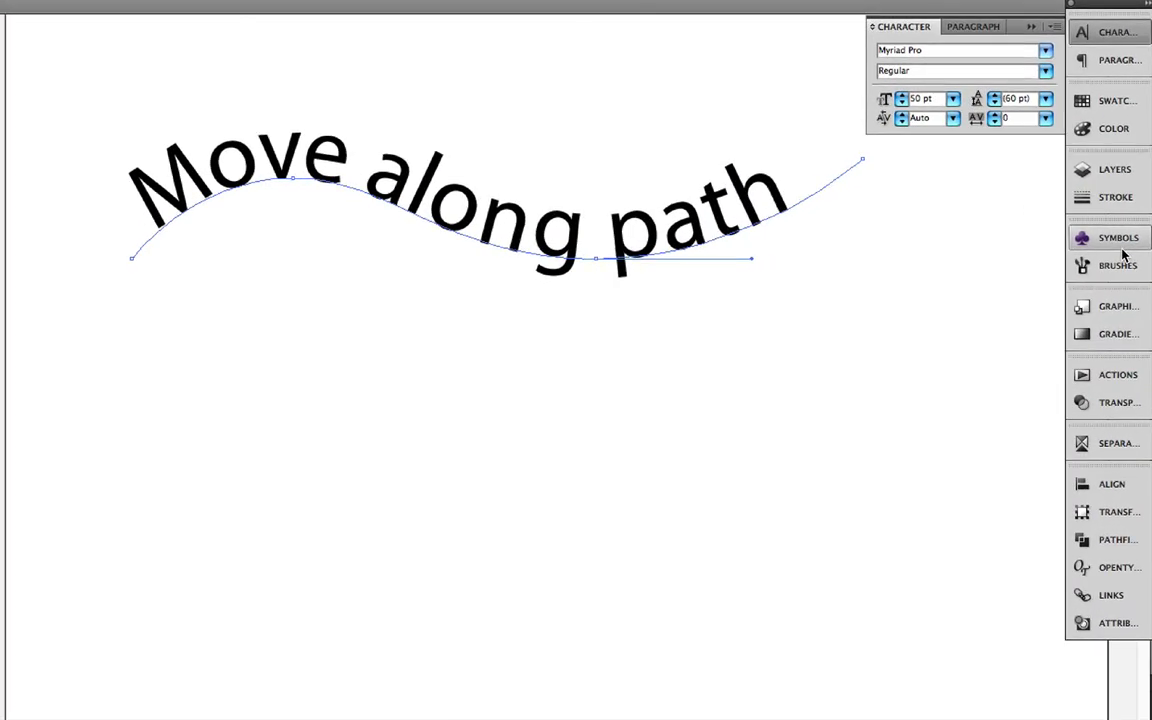
{"action": "left_click", "coordinate": [1115, 197]}
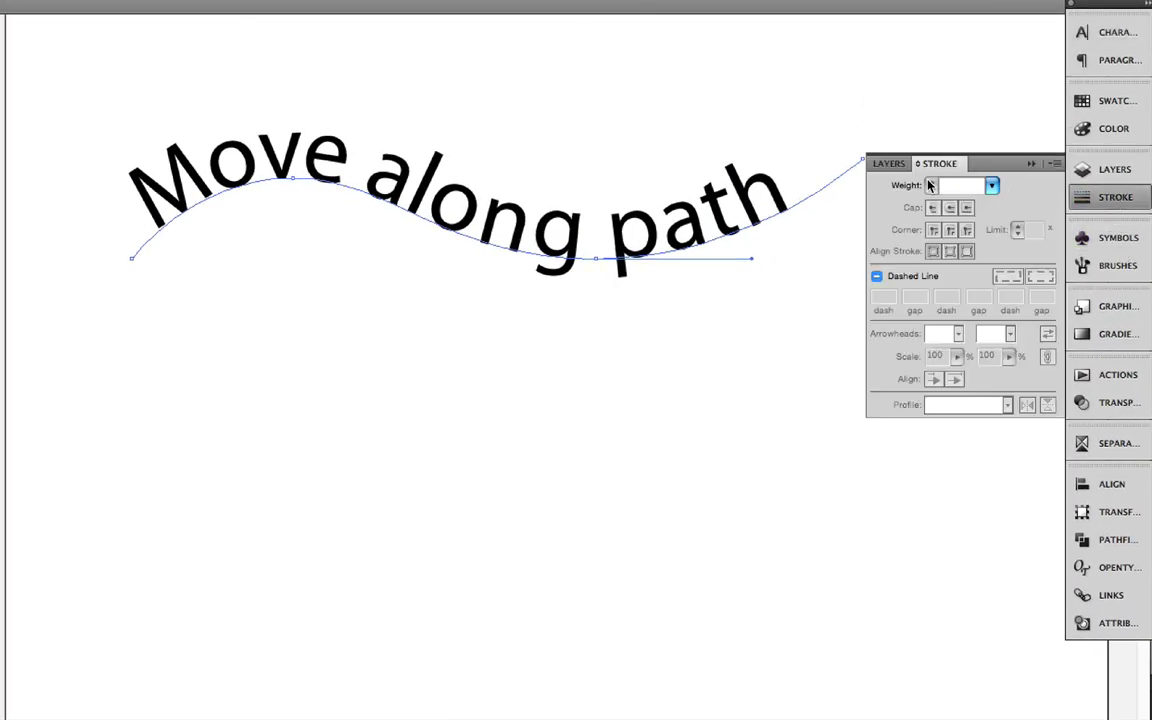
{"action": "left_click", "coordinate": [991, 185]}
{"action": "left_click", "coordinate": [983, 205]}
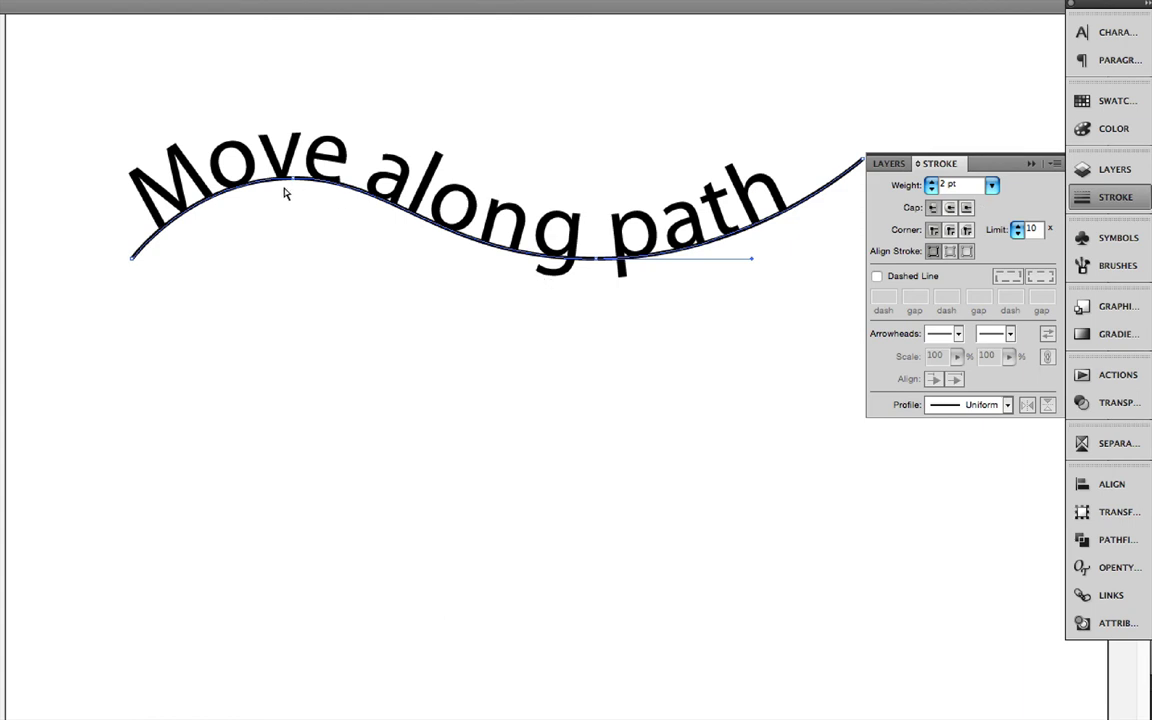
{"action": "key", "text": "ctrl+z"}
{"action": "left_click", "coordinate": [275, 296]}
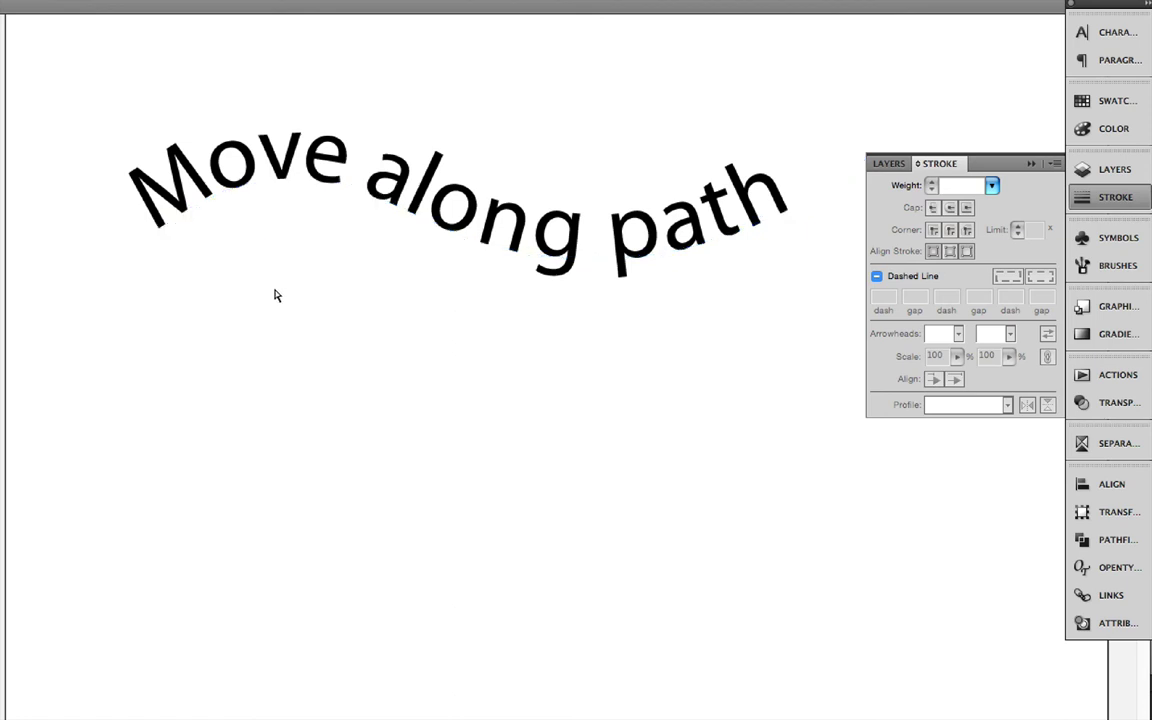
{"action": "left_click", "coordinate": [1103, 205]}
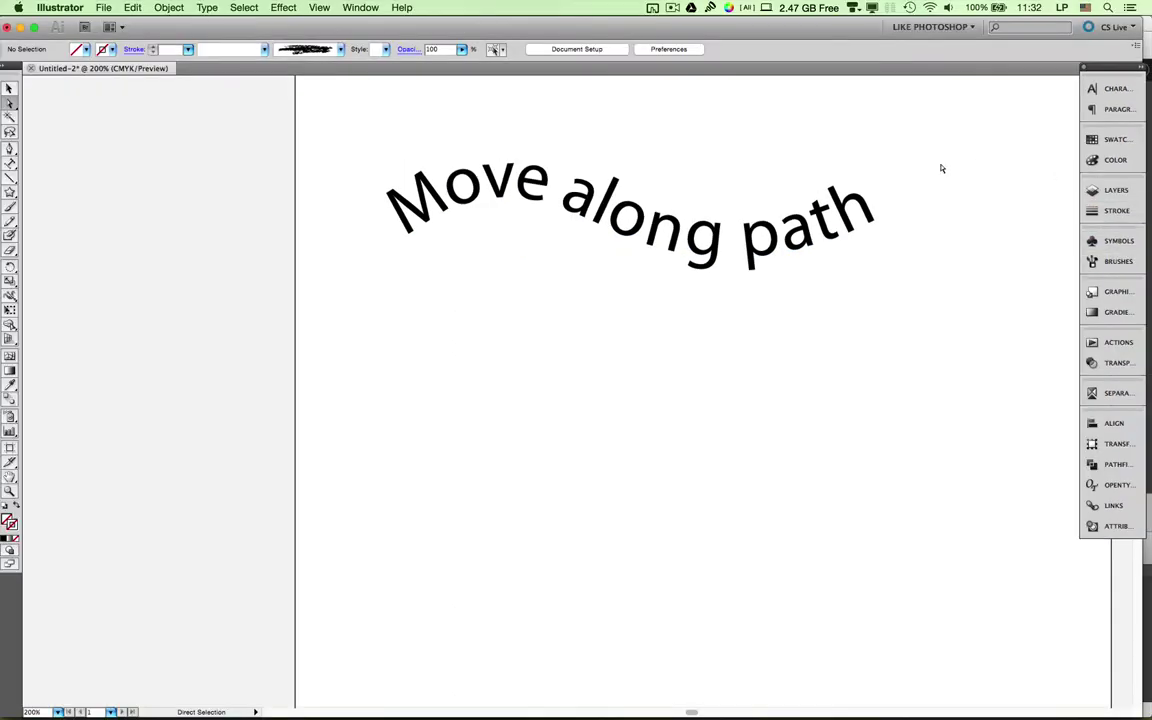
{"action": "left_click", "coordinate": [660, 212]}
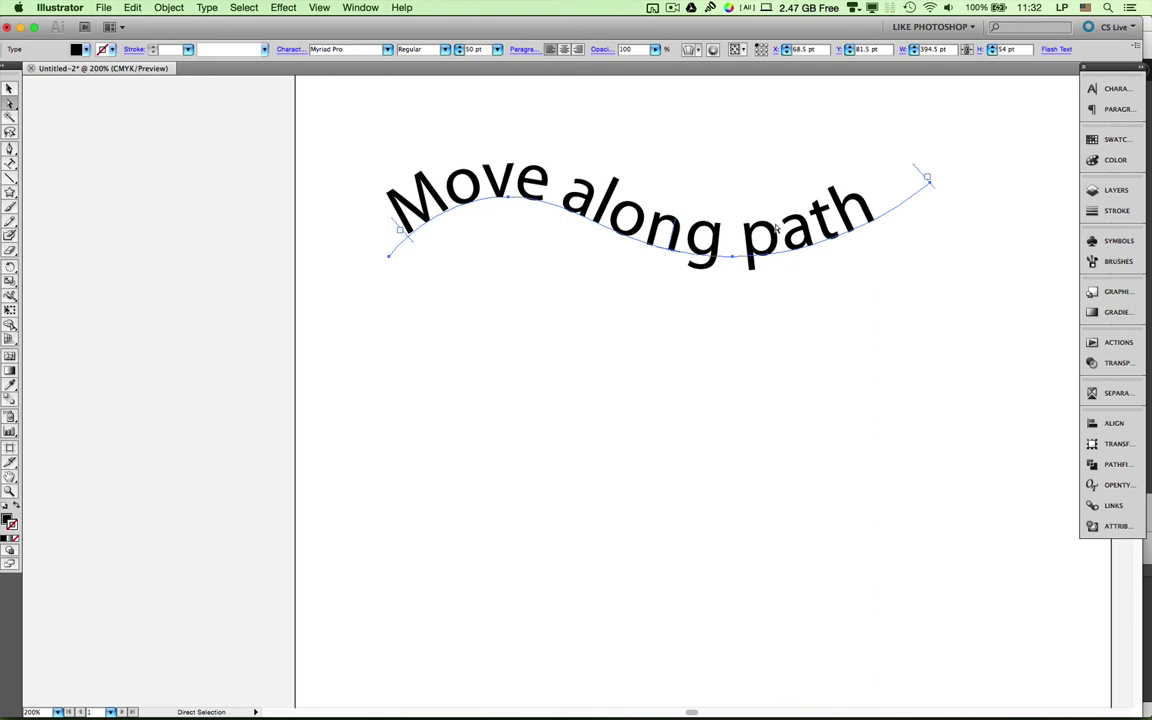
{"action": "left_click", "coordinate": [643, 334]}
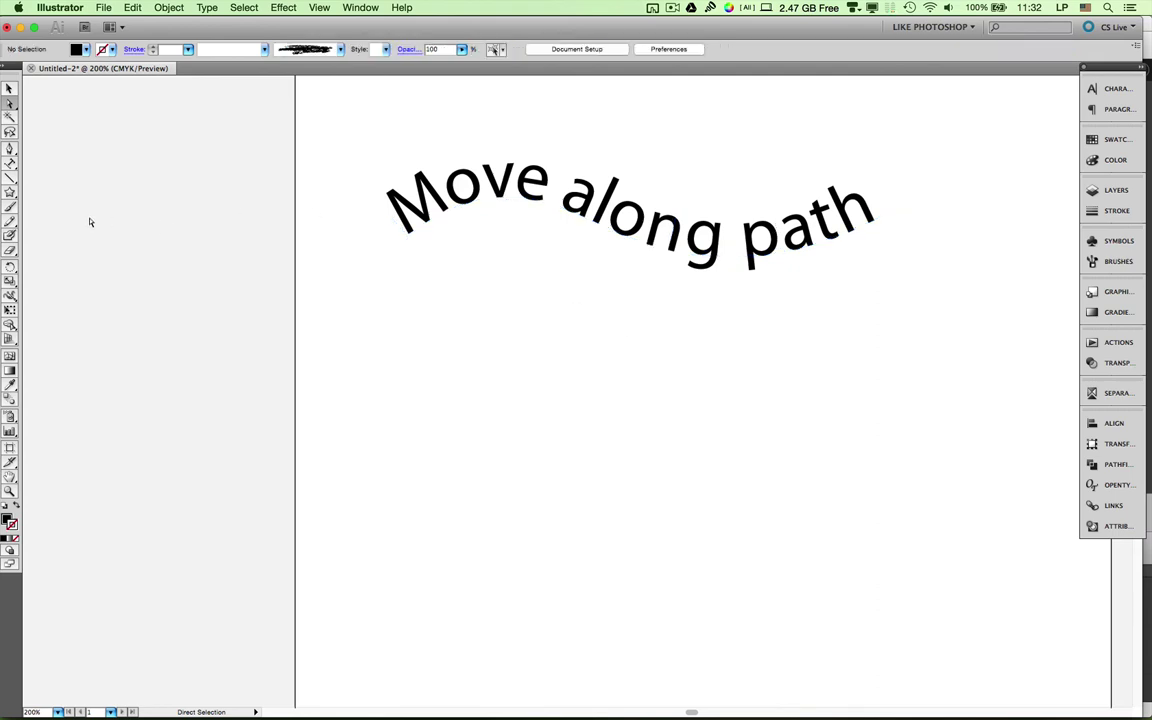
Draw an open wavy path below the text with the Pen tool, from about X 75.5, Y 250 pt to X 373.5, Y 215.5 pt.
{"action": "left_click", "coordinate": [9, 149]}
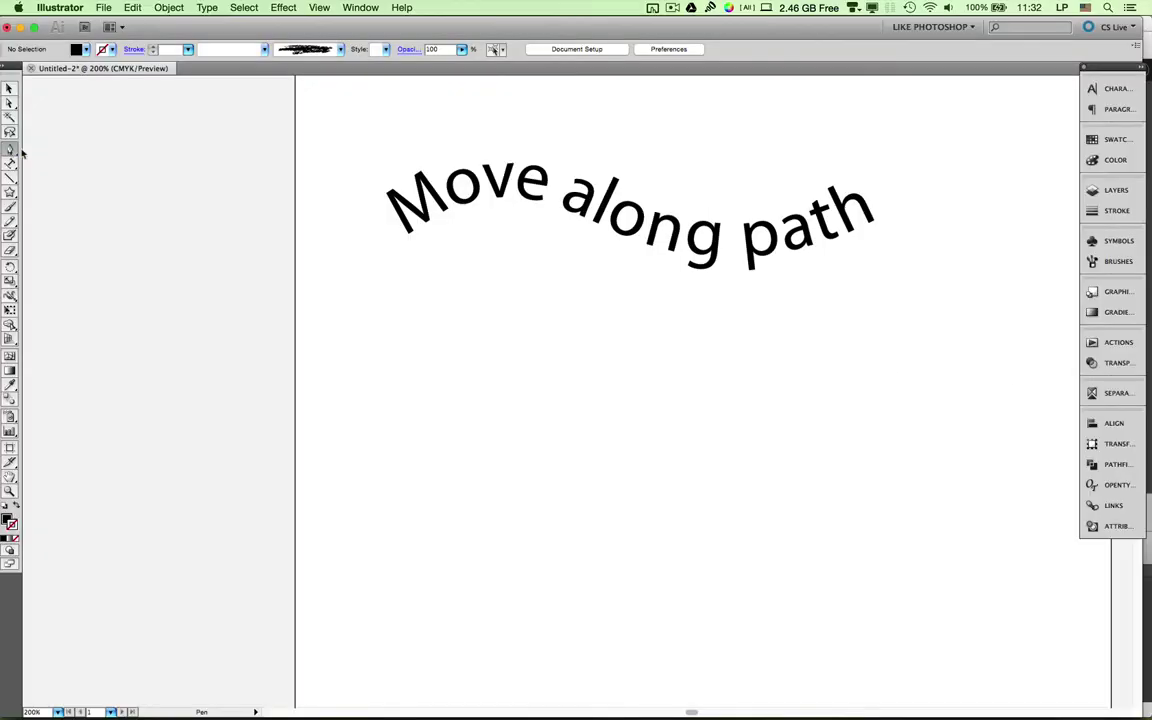
{"action": "left_click", "coordinate": [398, 413]}
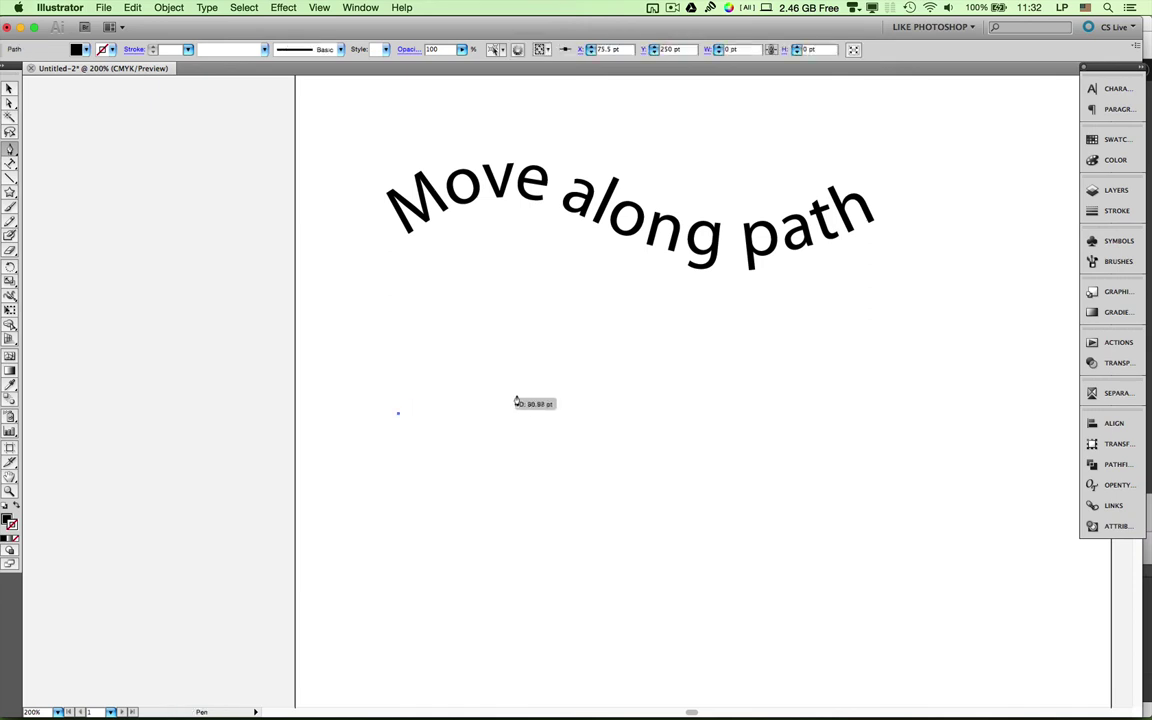
{"action": "left_click_drag", "start_coordinate": [509, 367], "coordinate": [568, 367]}
{"action": "left_click_drag", "start_coordinate": [667, 413], "coordinate": [741, 410]}
{"action": "left_click", "coordinate": [806, 368]}
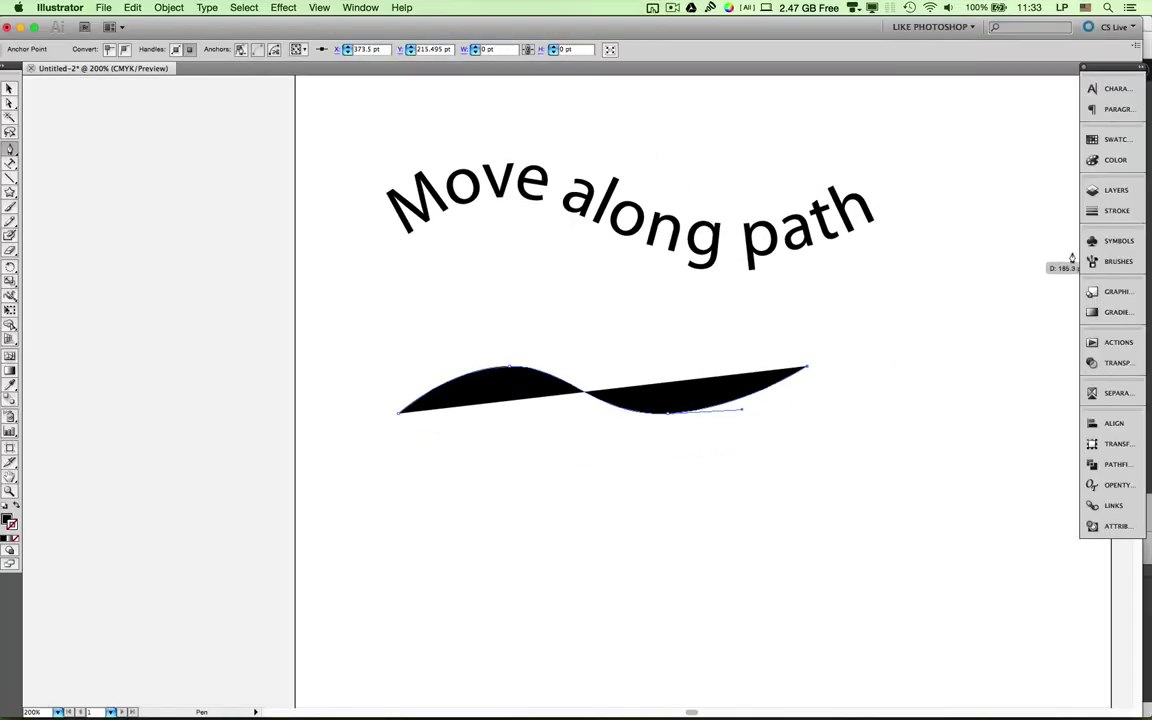
Set the new wavy path's fill to None and its stroke color to black.
{"action": "left_click", "coordinate": [1118, 161]}
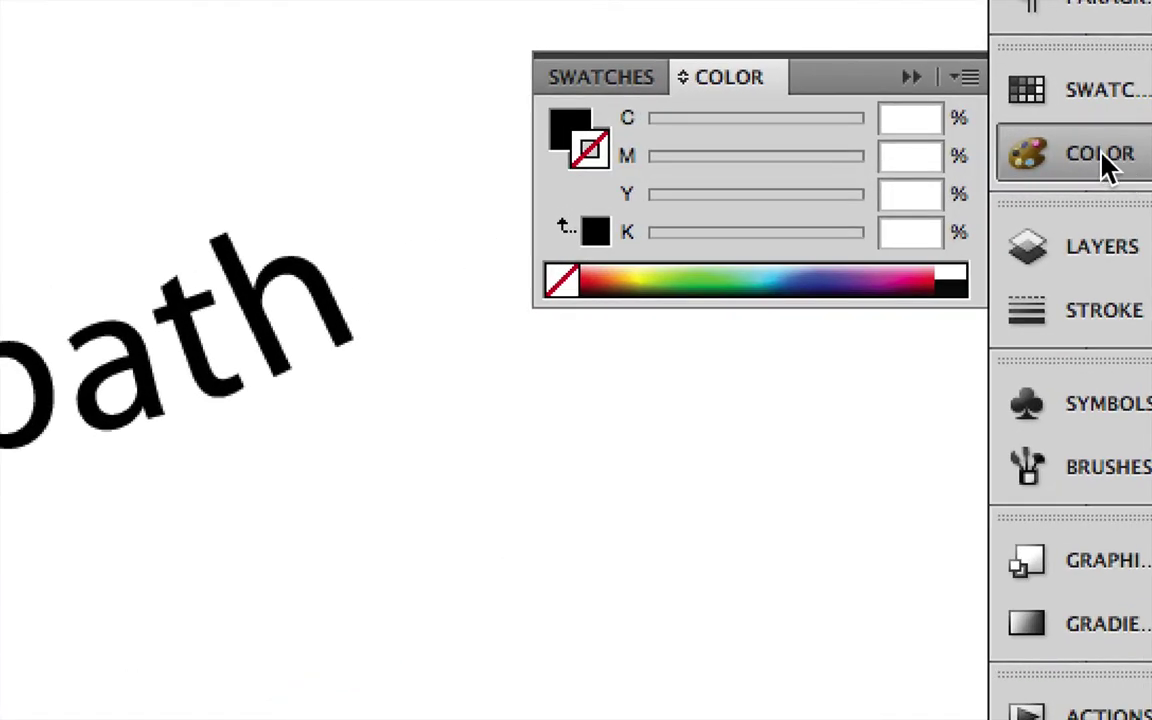
{"action": "left_click", "coordinate": [565, 128]}
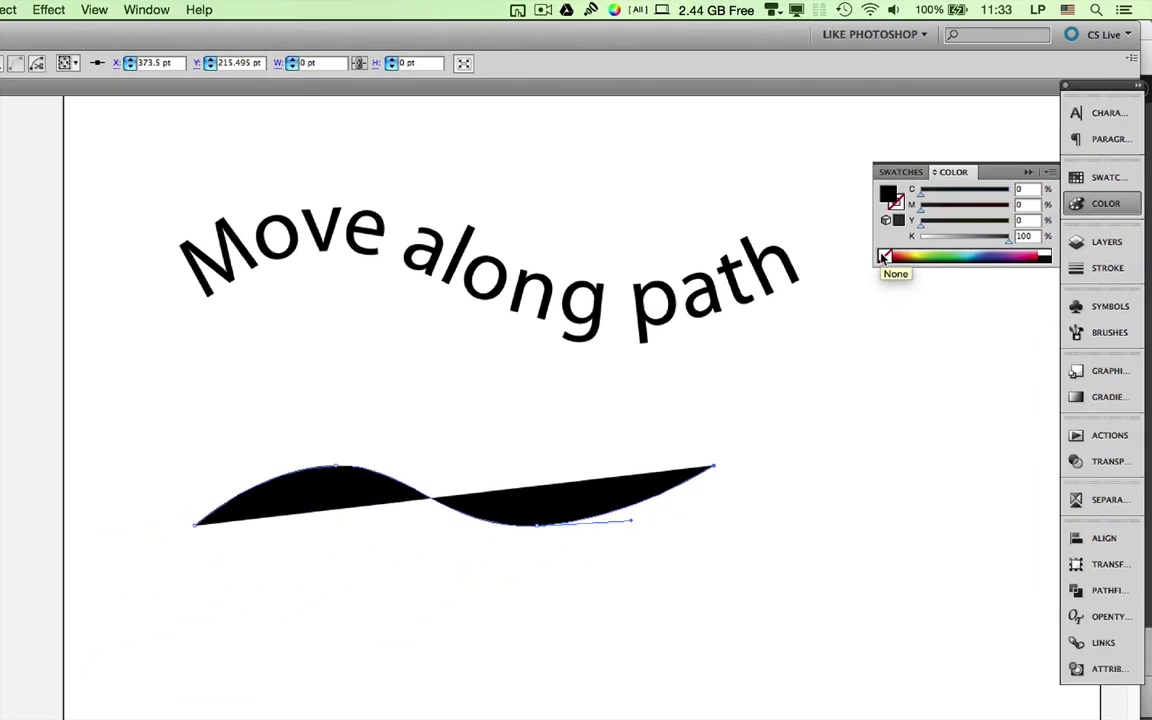
{"action": "left_click", "coordinate": [883, 258]}
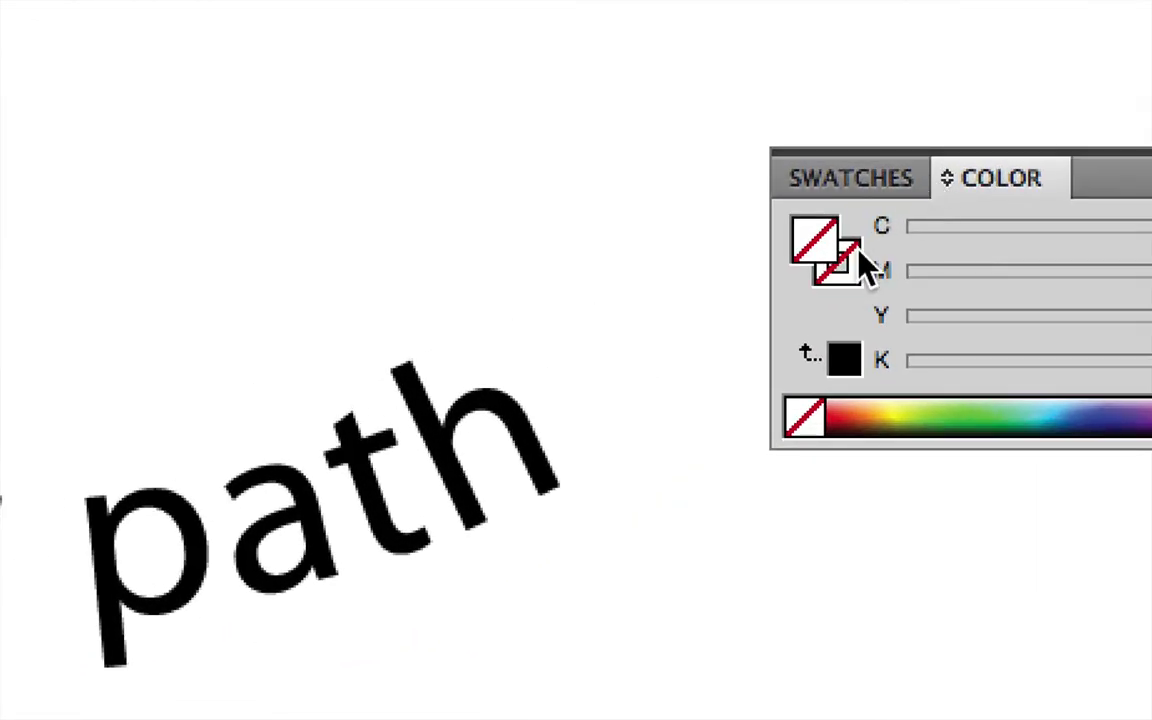
{"action": "left_click", "coordinate": [852, 275]}
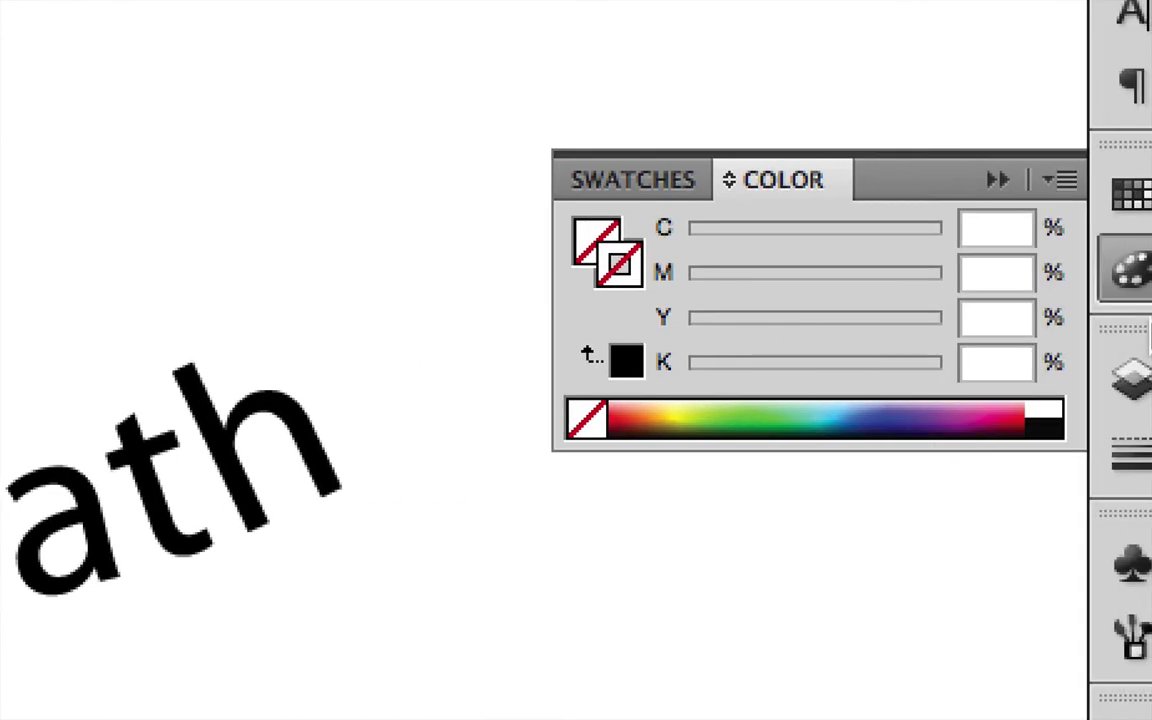
{"action": "left_click", "coordinate": [627, 361]}
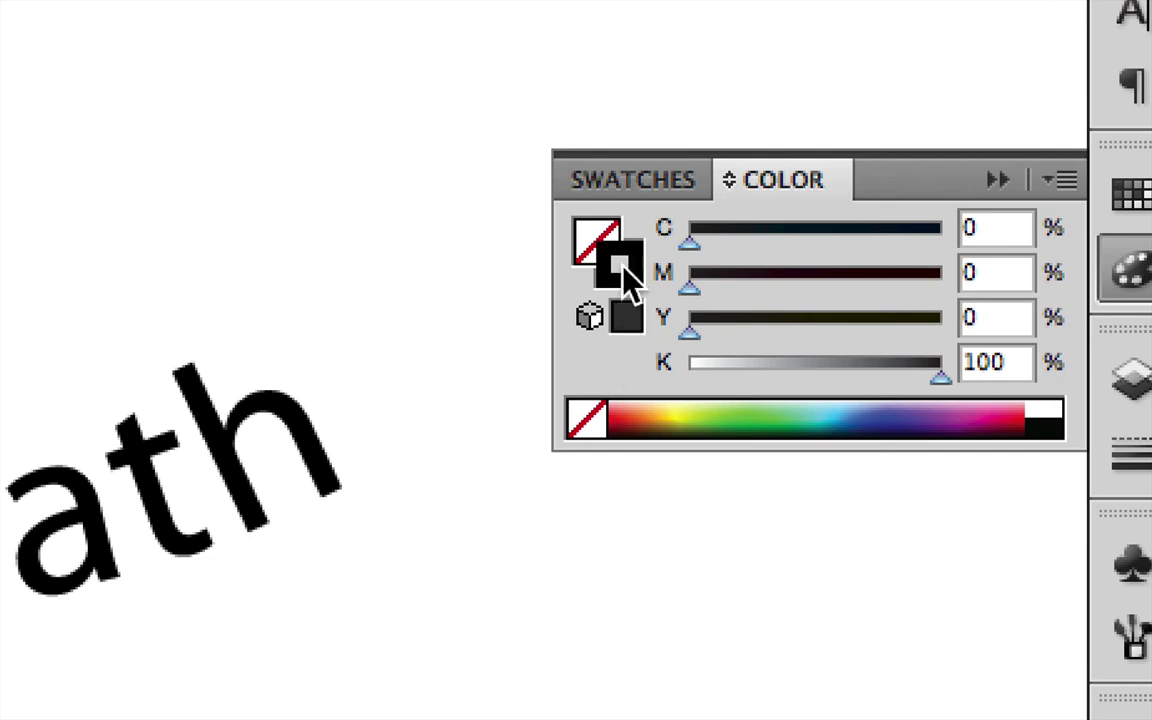
{"action": "mouse_move", "coordinate": [861, 378]}
{"action": "left_mouse_down"}
{"action": "mouse_move", "coordinate": [728, 358]}
{"action": "mouse_move", "coordinate": [872, 352]}
{"action": "mouse_move", "coordinate": [955, 368]}
{"action": "left_mouse_up"}
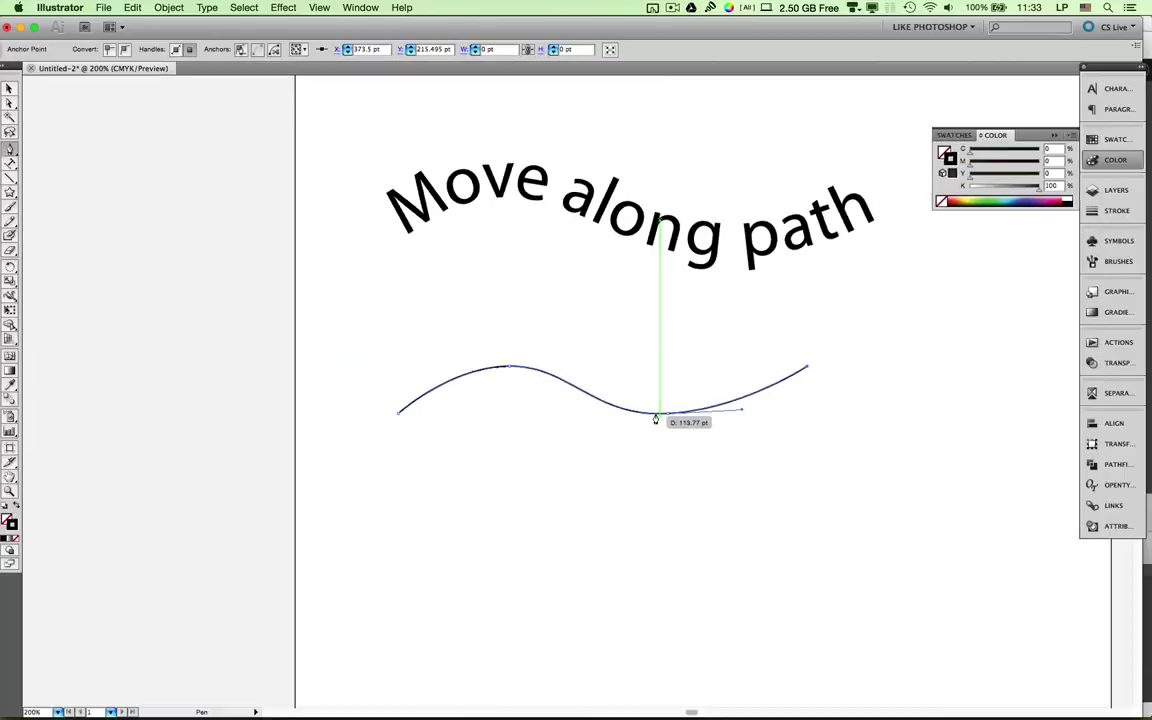
Select the whole wavy path as an object and apply the Chalk - Scribble brush to it.
{"action": "left_click", "coordinate": [9, 88]}
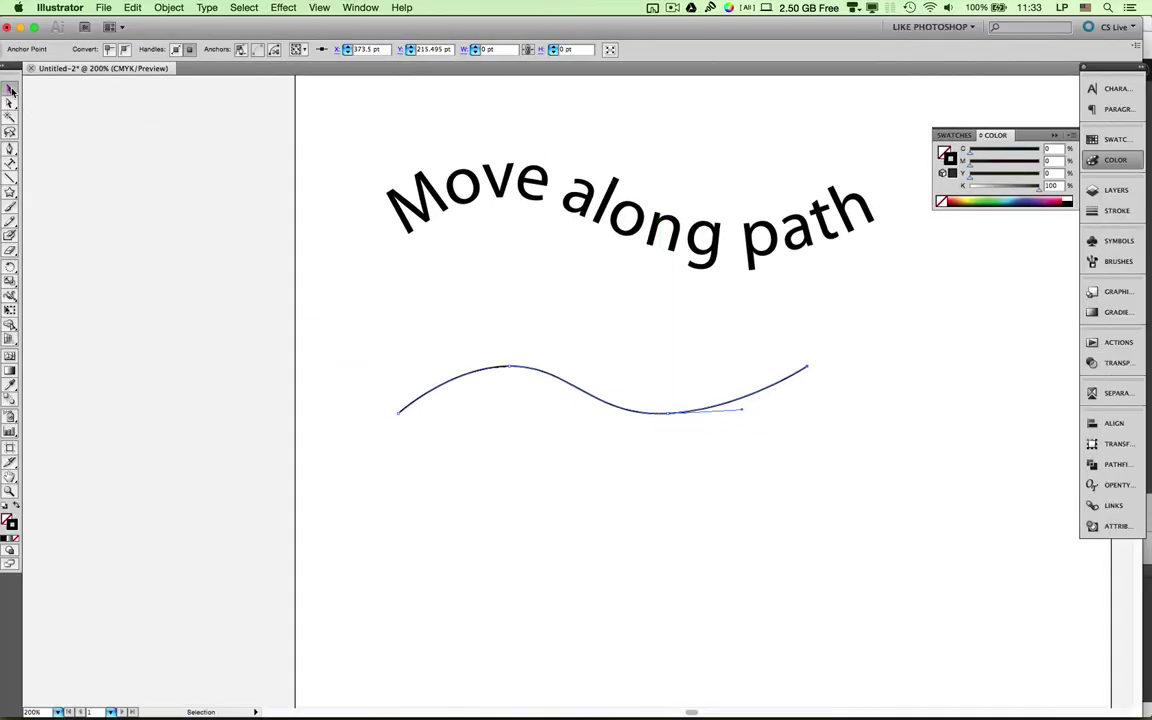
{"action": "left_click_drag", "start_coordinate": [648, 411], "coordinate": [749, 403]}
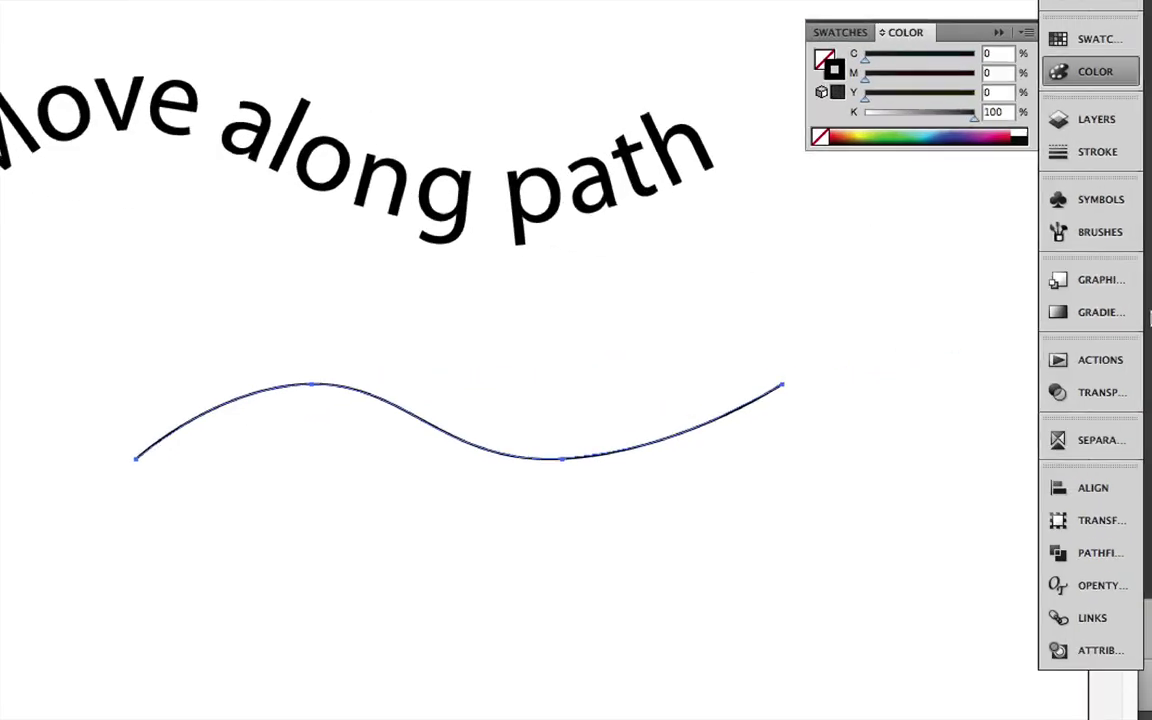
{"action": "left_click", "coordinate": [1090, 233]}
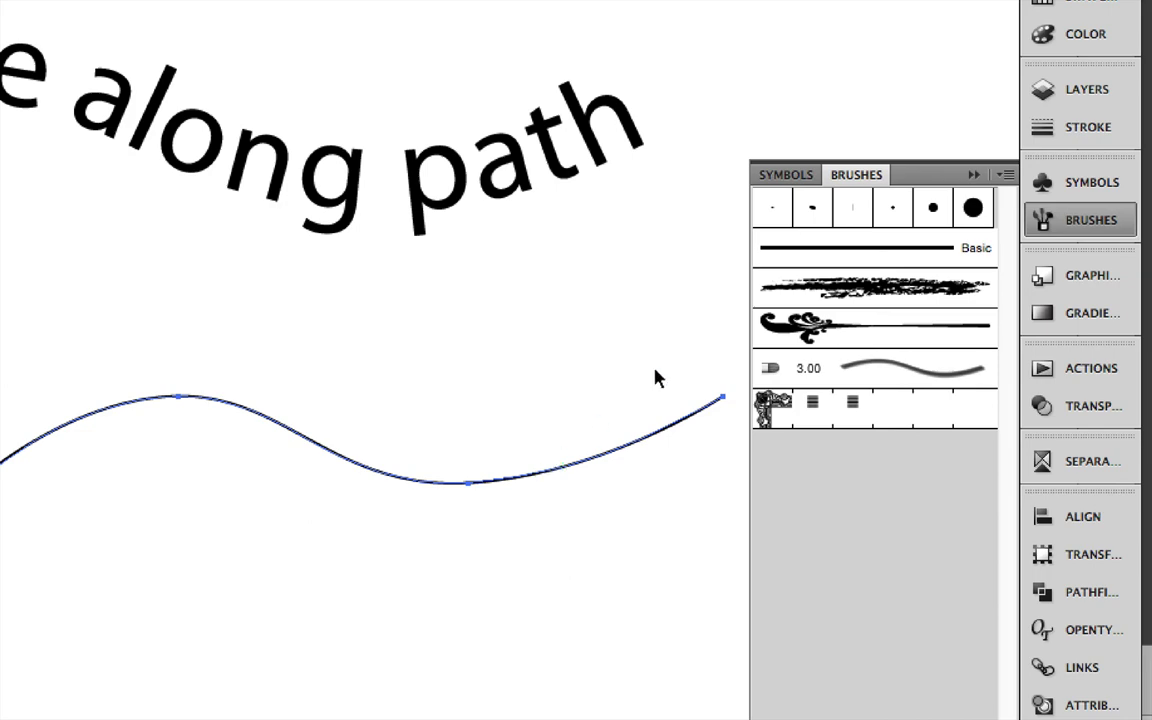
{"action": "left_click", "coordinate": [882, 297]}
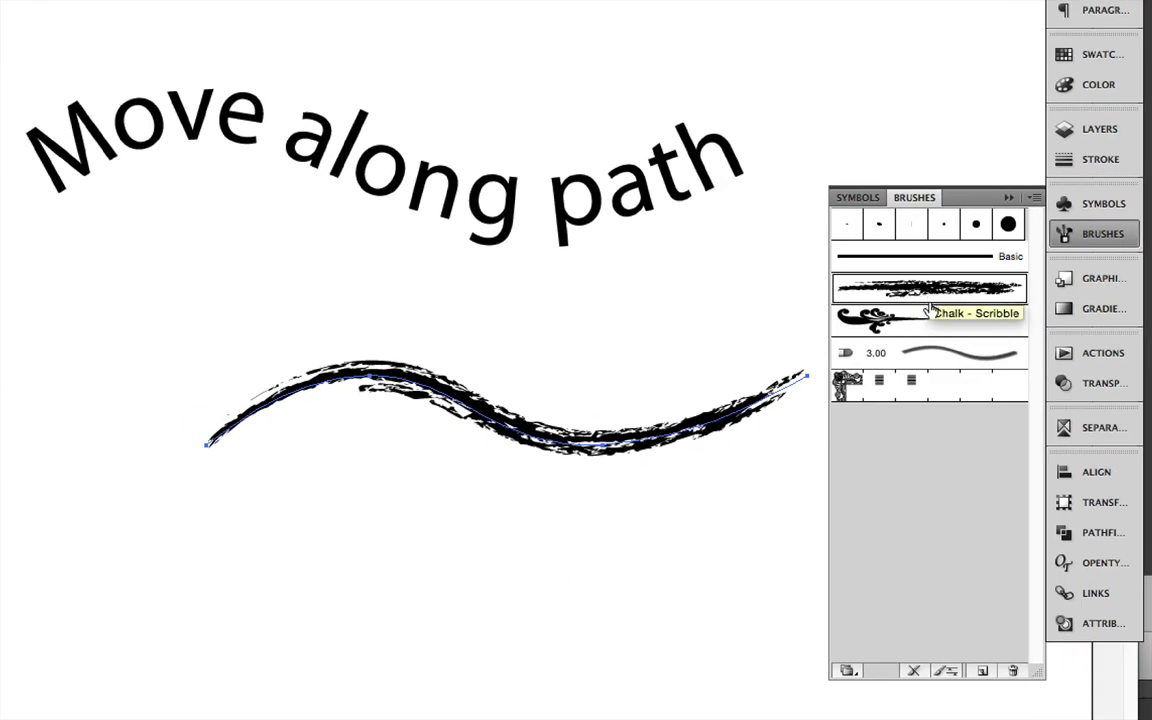
Try the floral scroll brush and the Filbert brush on the wavy path, and reapply Chalk - Scribble.
{"action": "left_click", "coordinate": [930, 320]}
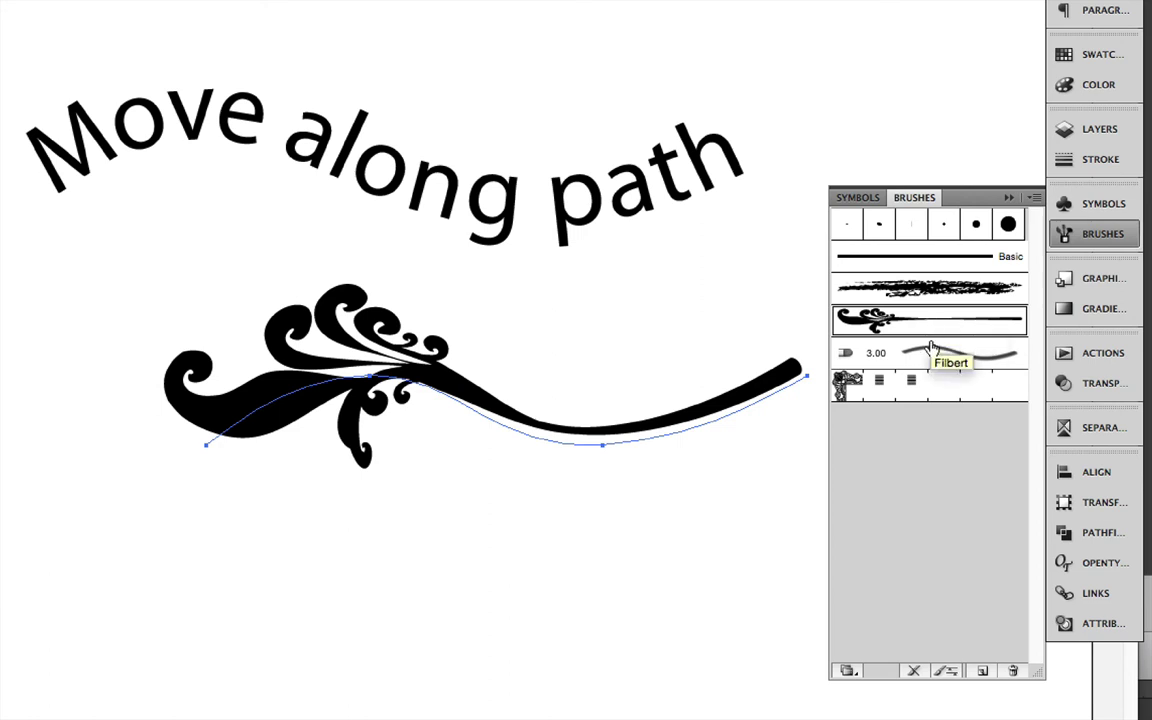
{"action": "left_click", "coordinate": [930, 347]}
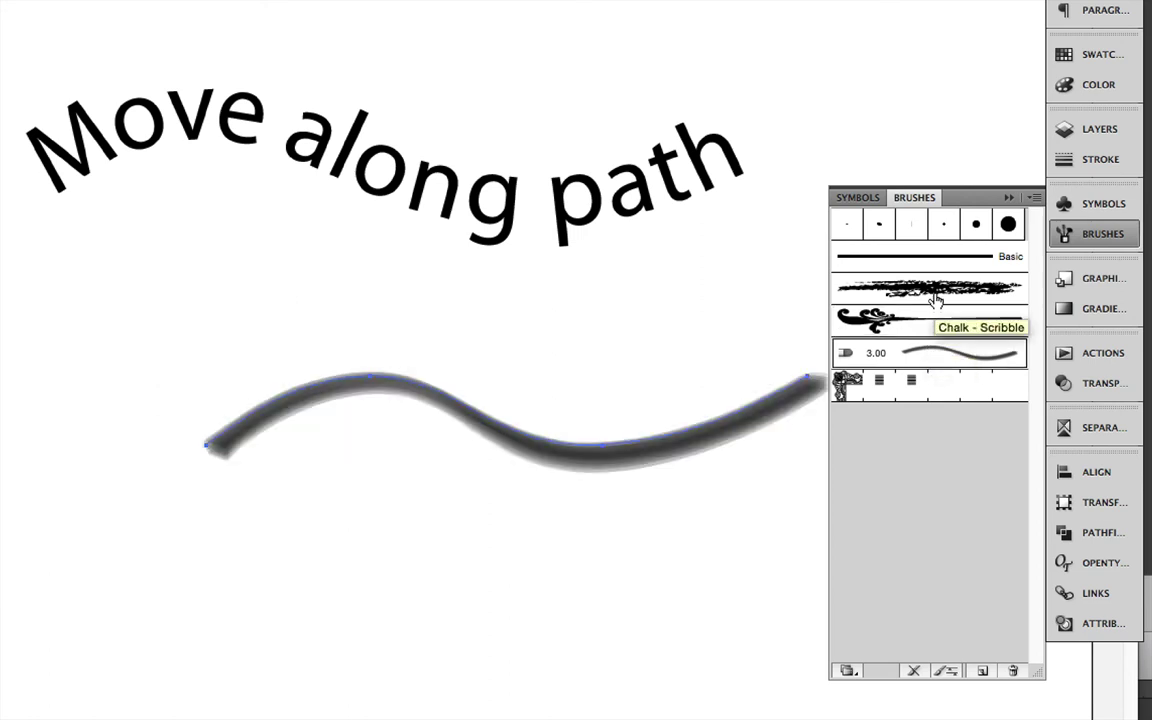
{"action": "left_click", "coordinate": [885, 290]}
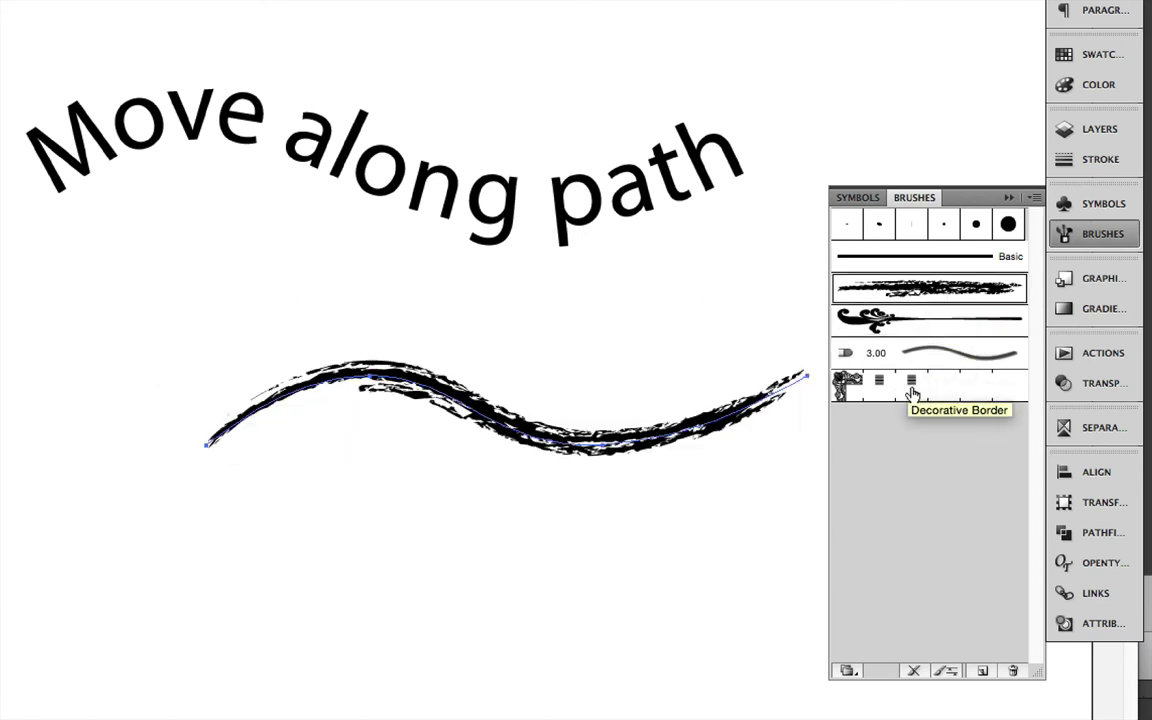
Open the Artistic_Paintbrush brush library, apply one of its rough brushes to the wavy path, and move the library aside to uncover more of the path.
{"action": "left_click", "coordinate": [1036, 199]}
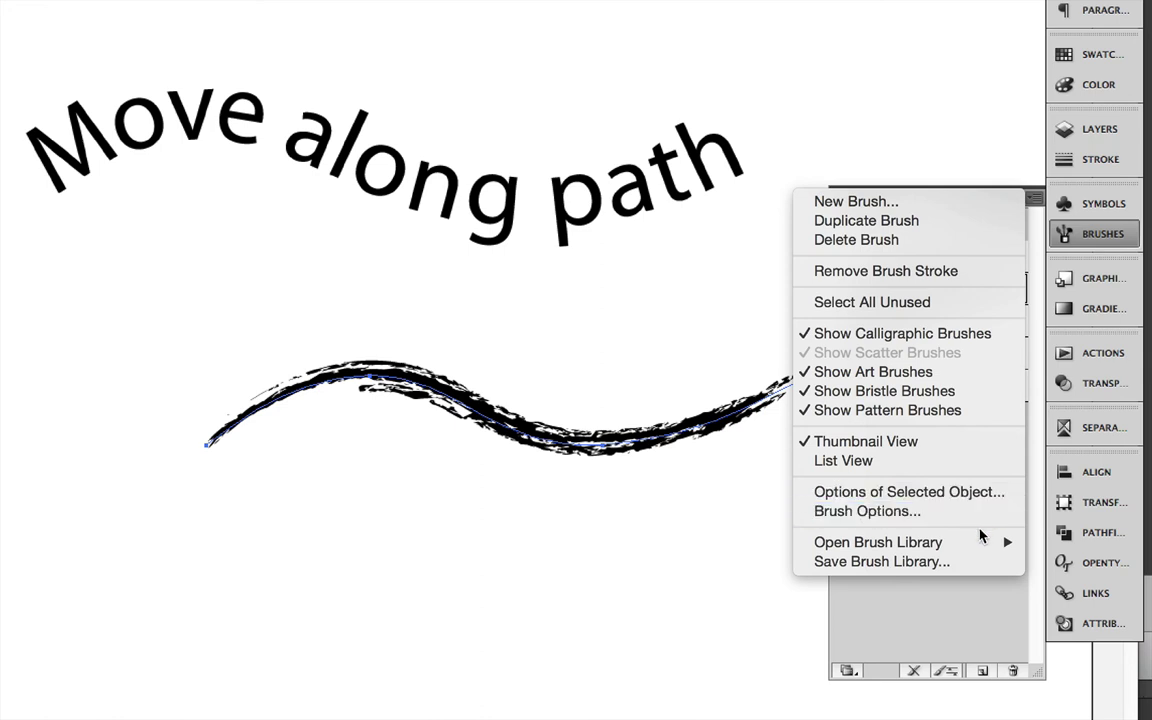
{"action": "mouse_move", "coordinate": [980, 544]}
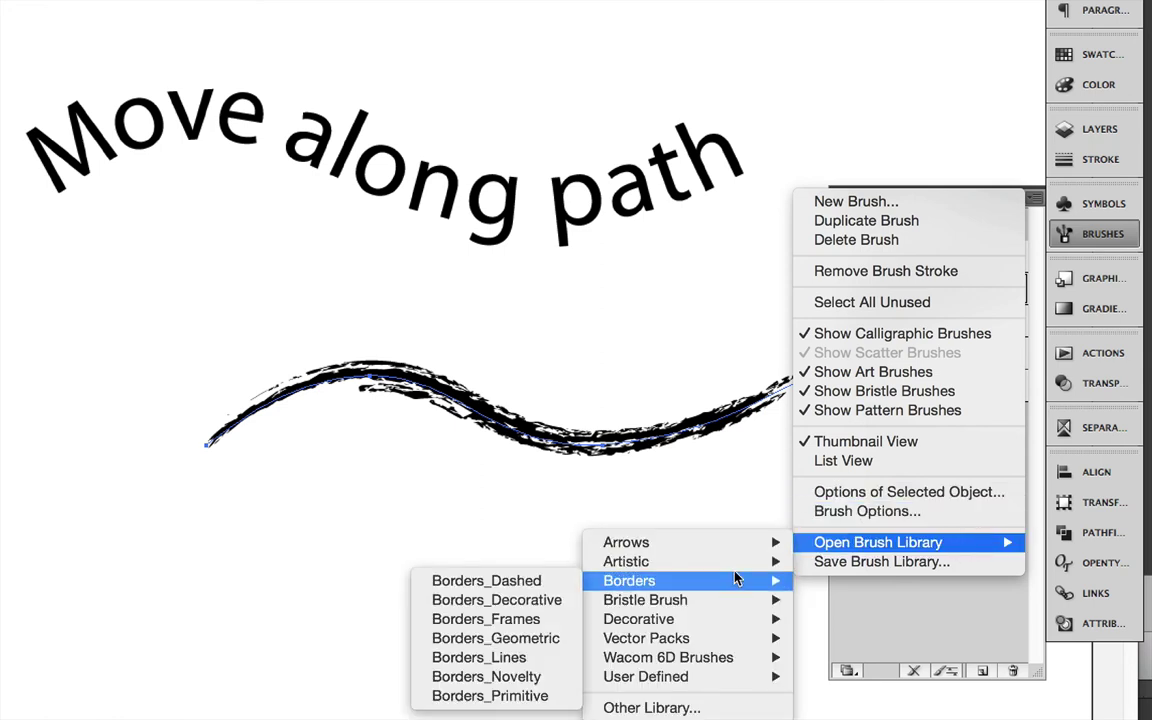
{"action": "mouse_move", "coordinate": [712, 563]}
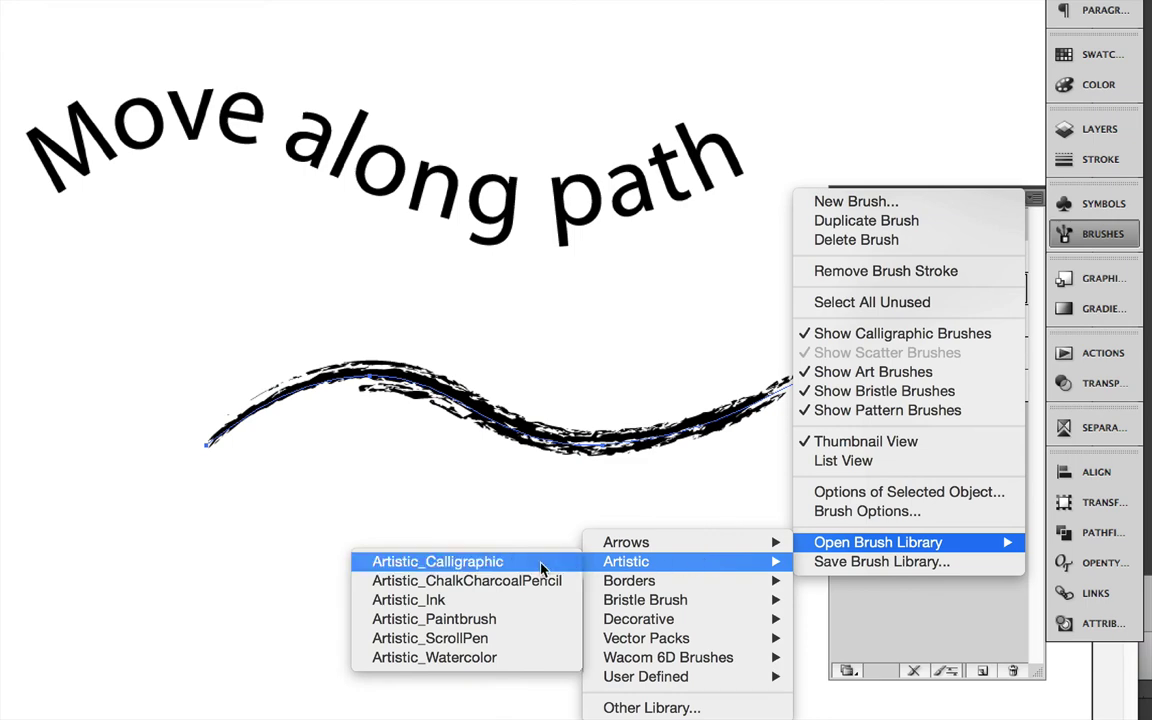
{"action": "left_click", "coordinate": [517, 628]}
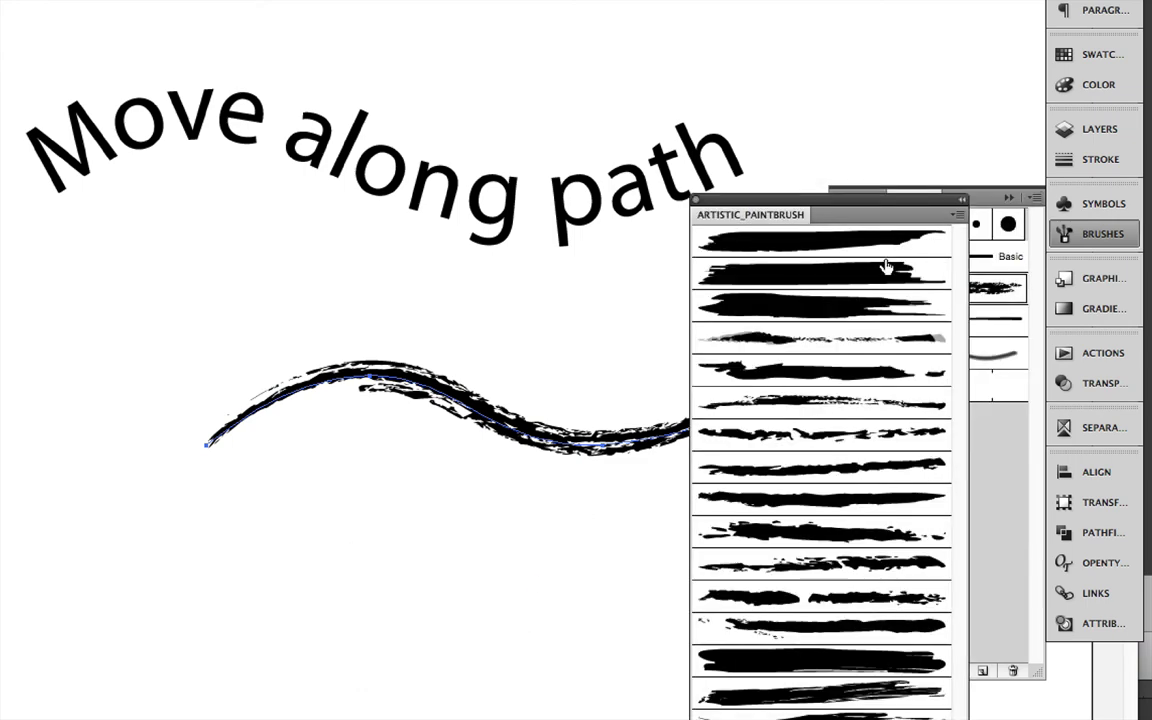
{"action": "left_click", "coordinate": [855, 570]}
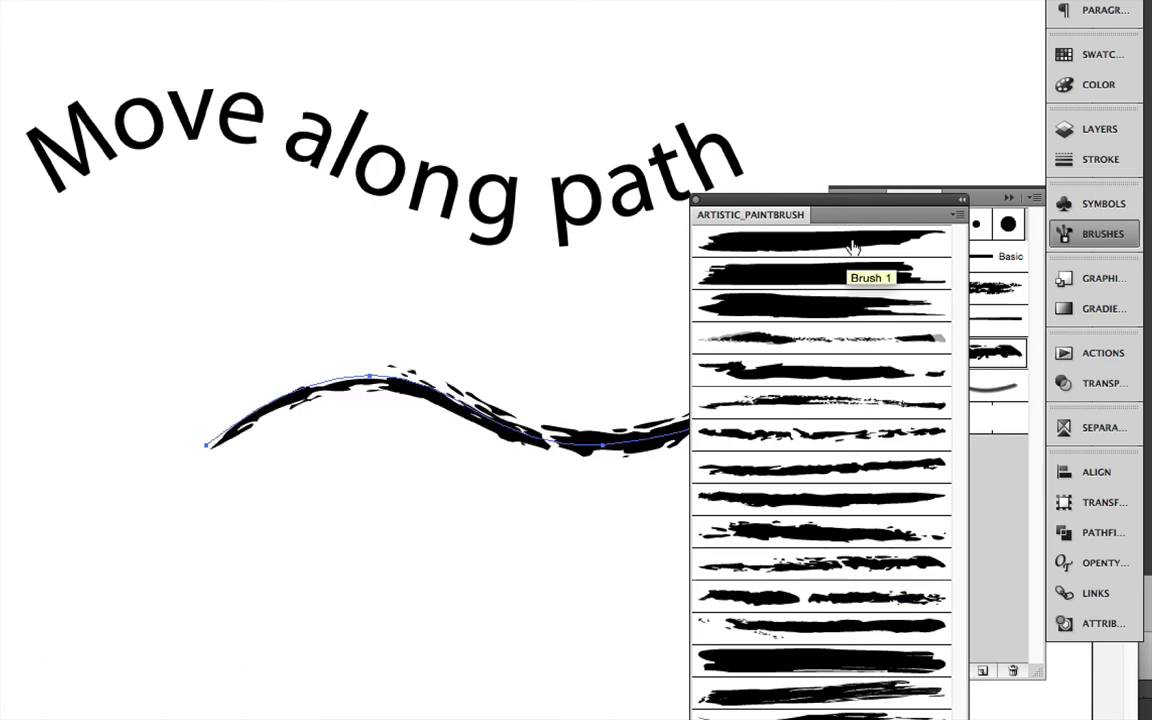
{"action": "left_click_drag", "start_coordinate": [841, 190], "coordinate": [927, 158]}
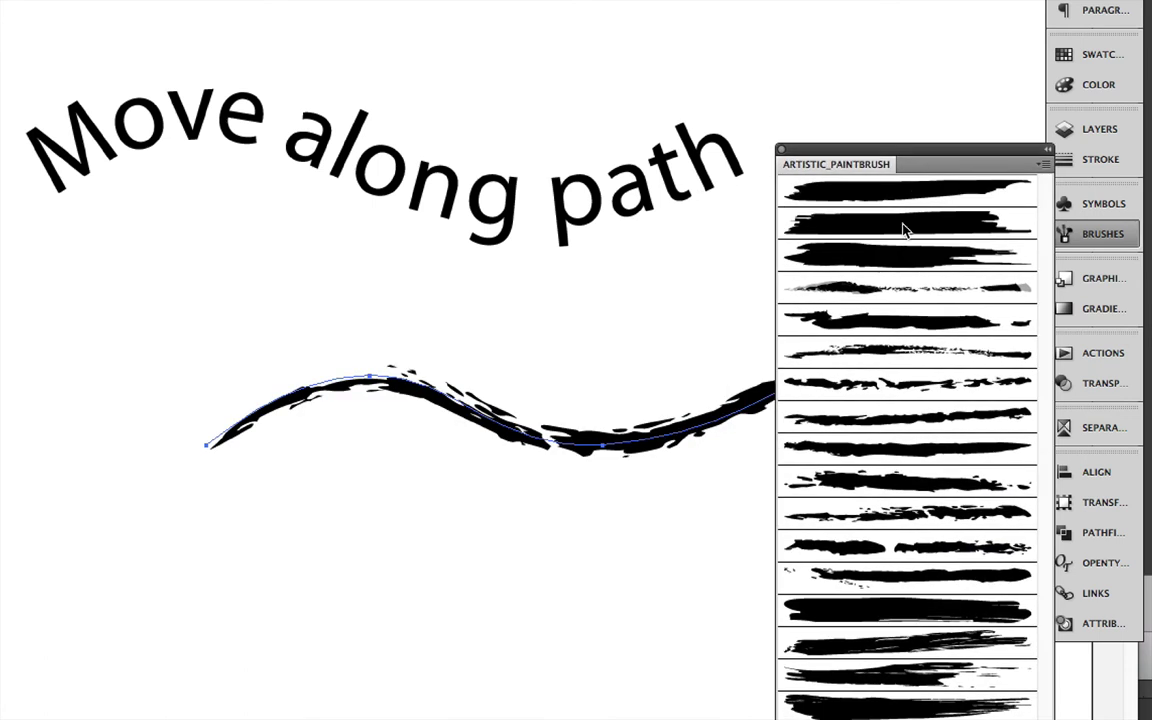
Try further Artistic_Paintbrush brushes on the wavy path, ending with a thick streaky dry-brush stroke.
{"action": "left_click", "coordinate": [870, 290]}
{"action": "left_click", "coordinate": [853, 352]}
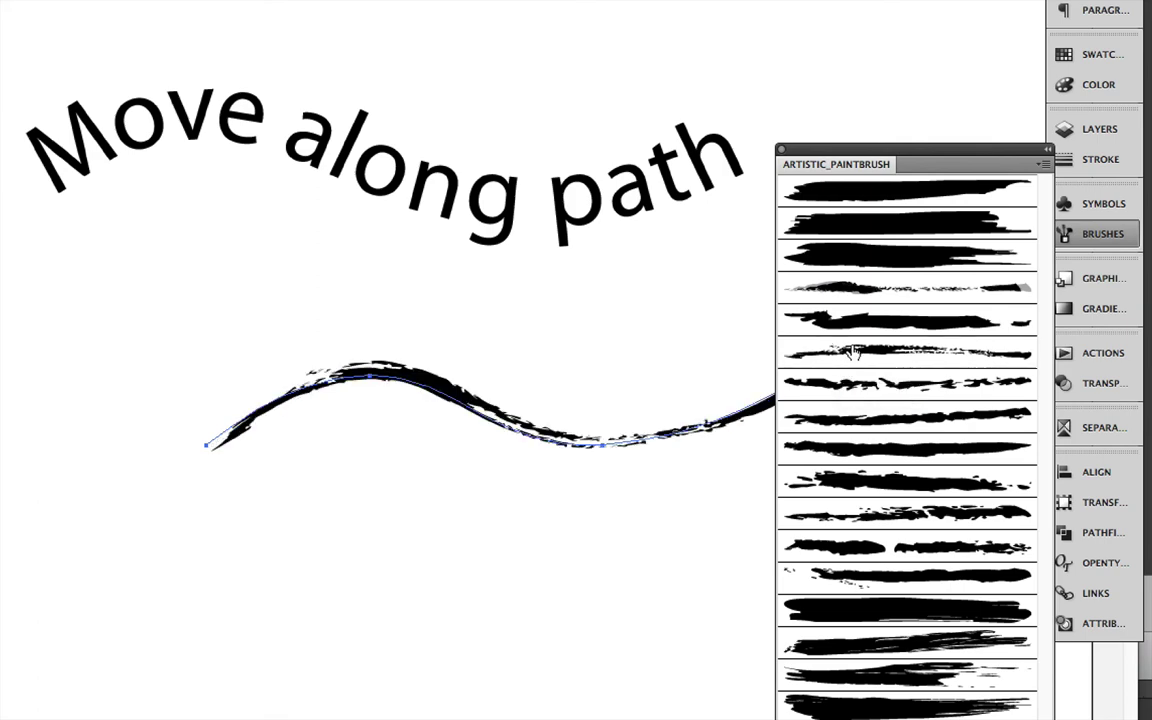
{"action": "left_click", "coordinate": [874, 576]}
{"action": "left_click", "coordinate": [880, 645]}
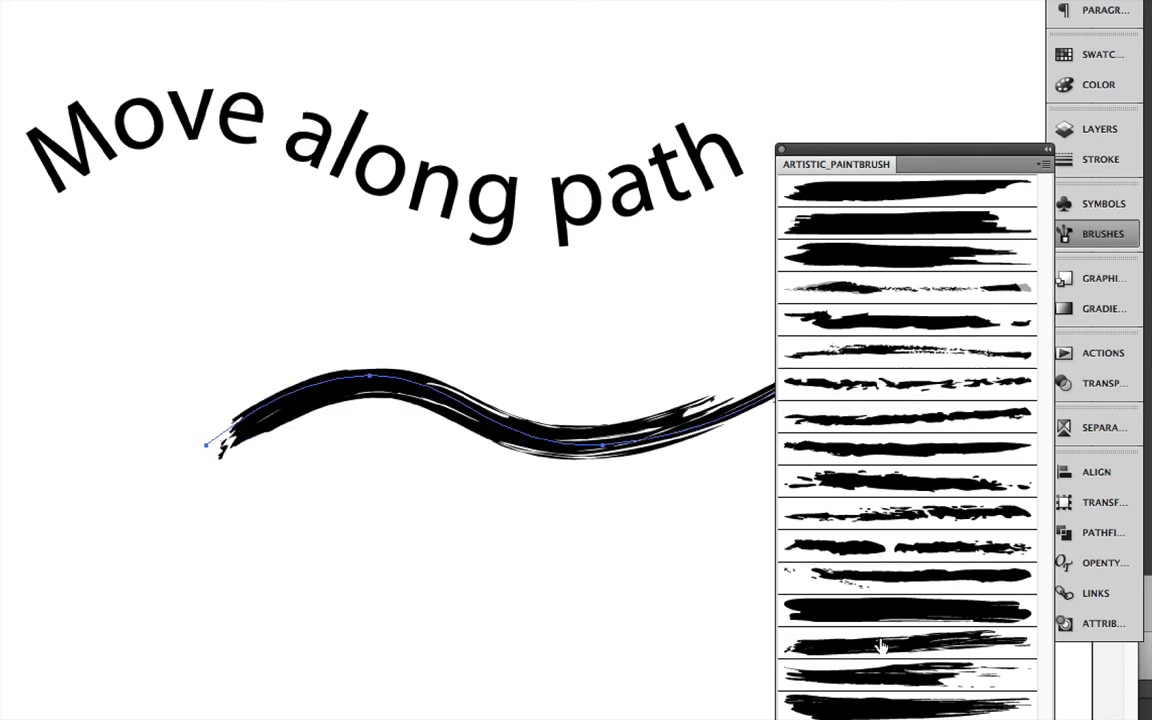
Try a spattered paint stroke and the Splash brush on the wavy path, and move the Artistic_Paintbrush library below the path.
{"action": "left_click", "coordinate": [882, 584]}
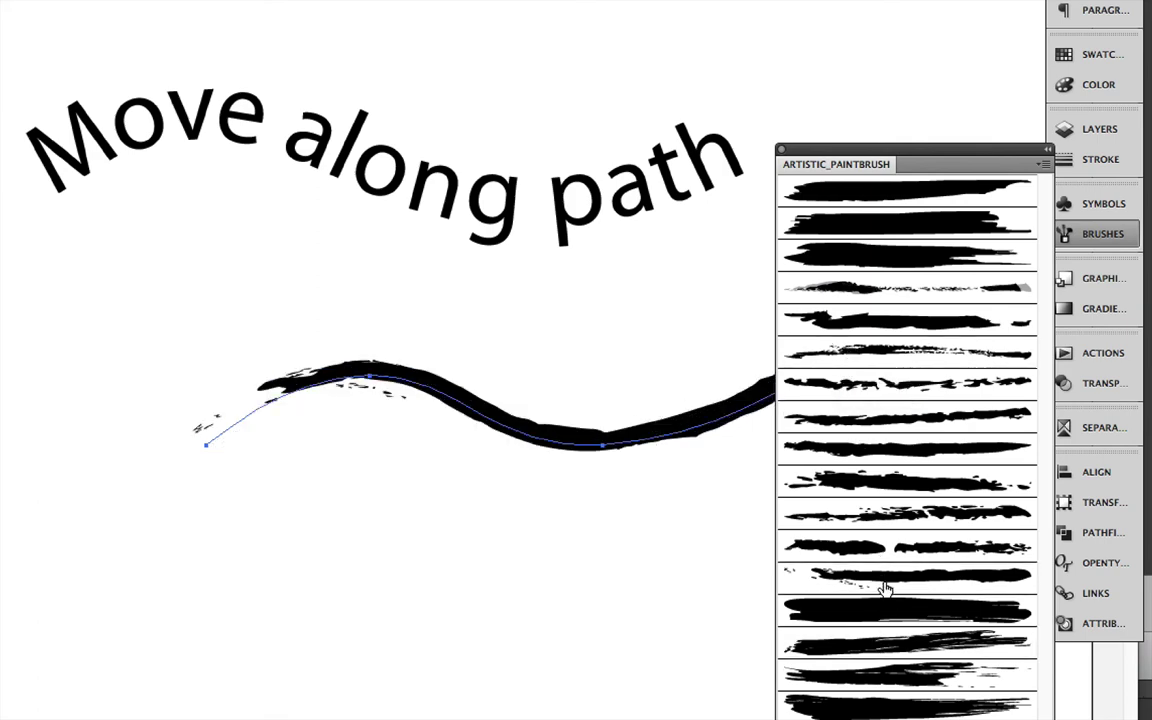
{"action": "left_click", "coordinate": [882, 686]}
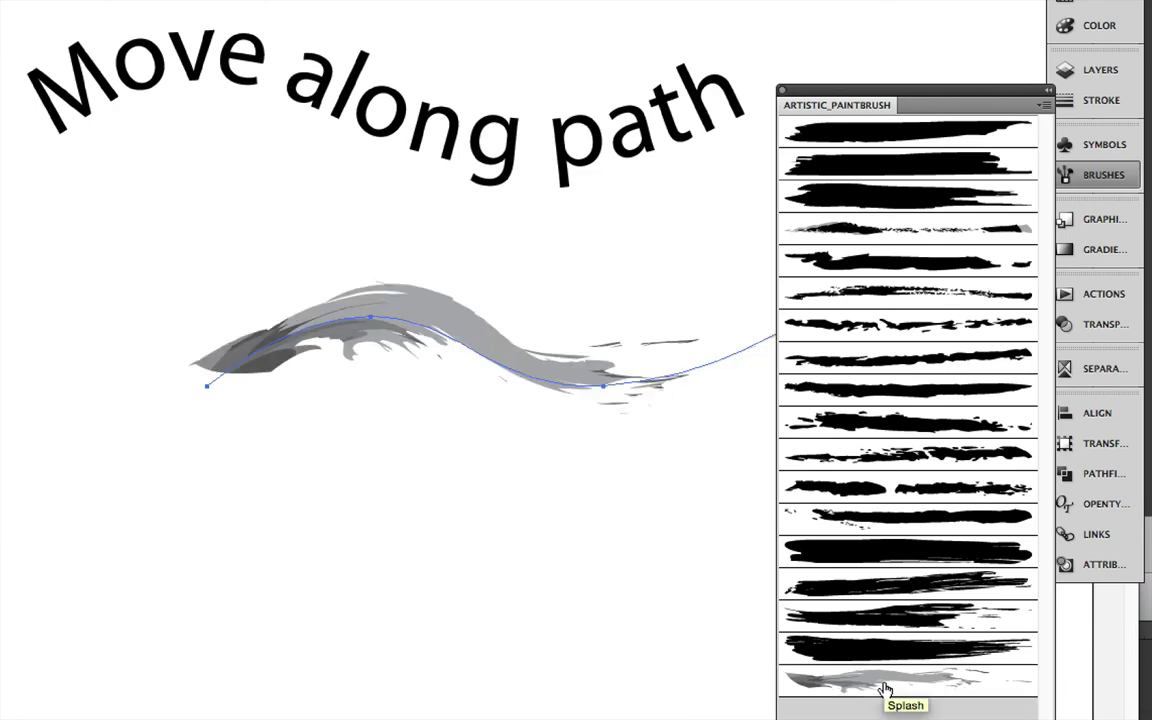
{"action": "mouse_move", "coordinate": [837, 93]}
{"action": "left_mouse_down"}
{"action": "mouse_move", "coordinate": [745, 225]}
{"action": "mouse_move", "coordinate": [550, 436]}
{"action": "left_mouse_up"}
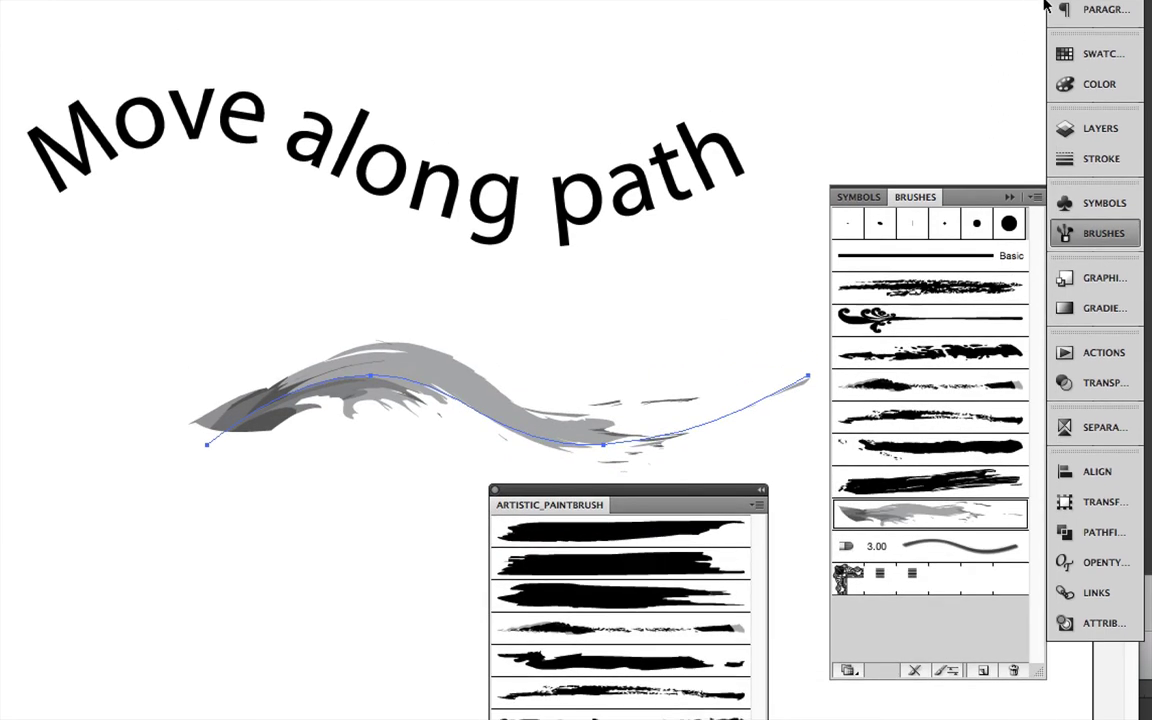
Recolor the wavy path's stroke crimson (C 17.65, M 100, Y 73.73, K 7.06) and try several Artistic_Paintbrush brushes on it.
{"action": "left_click", "coordinate": [1104, 89]}
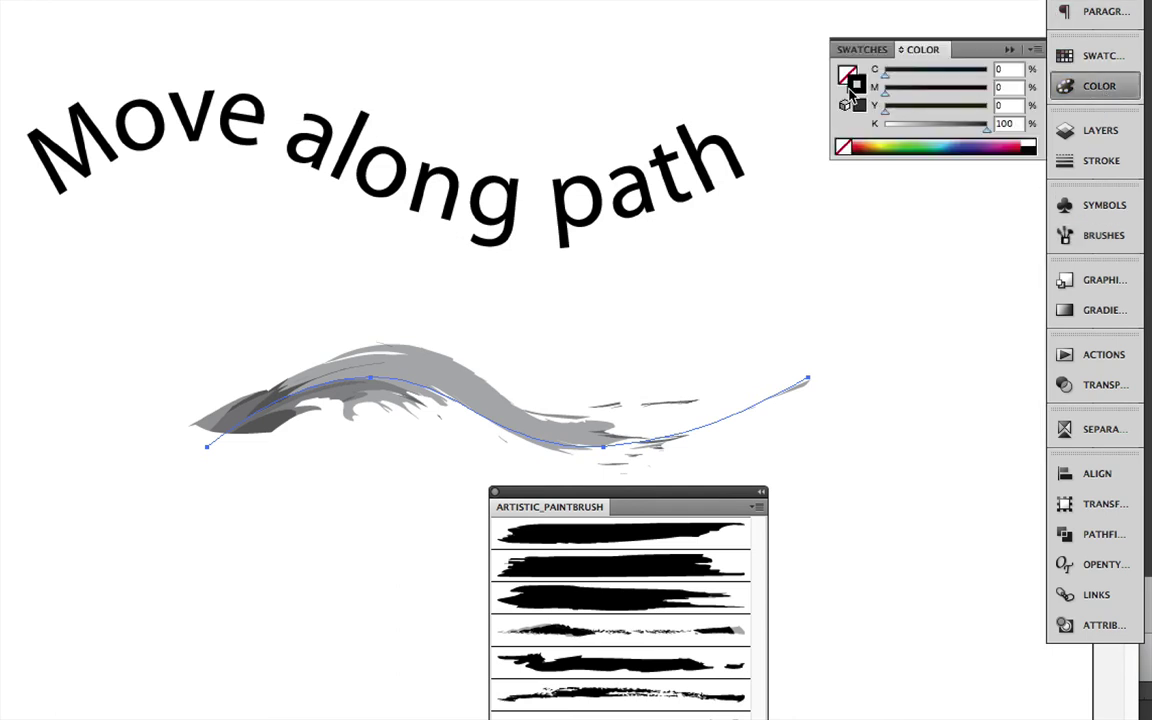
{"action": "left_click", "coordinate": [1022, 140]}
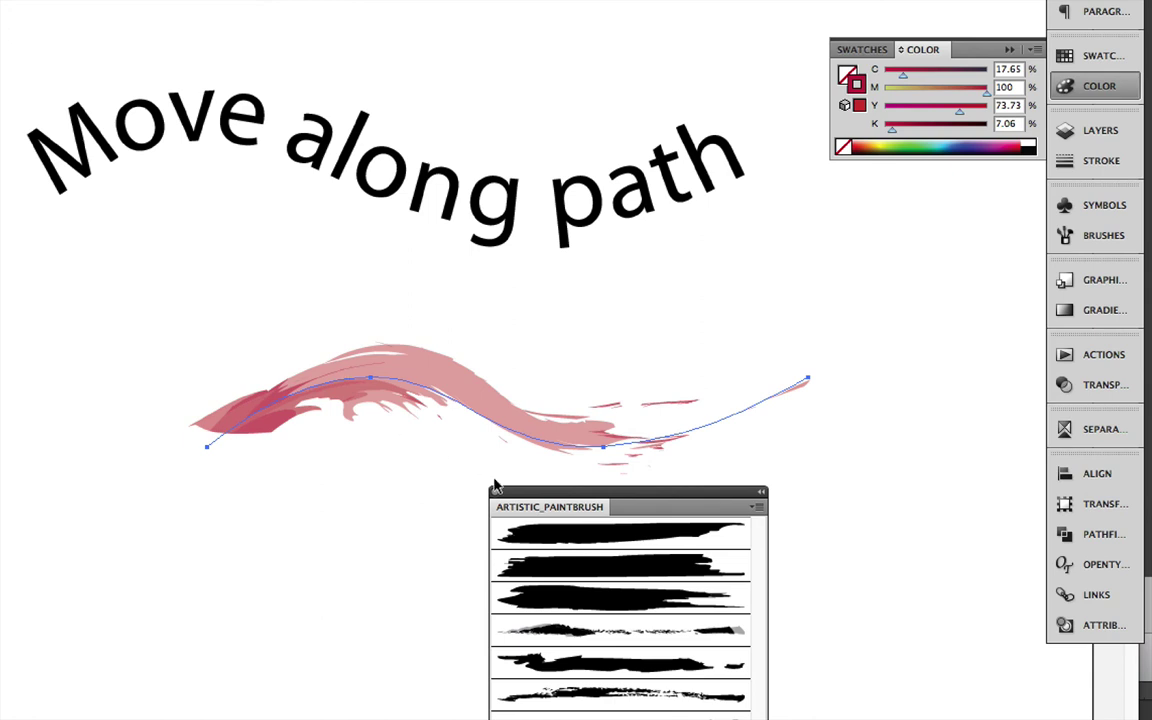
{"action": "left_click", "coordinate": [595, 566]}
{"action": "left_click", "coordinate": [604, 544]}
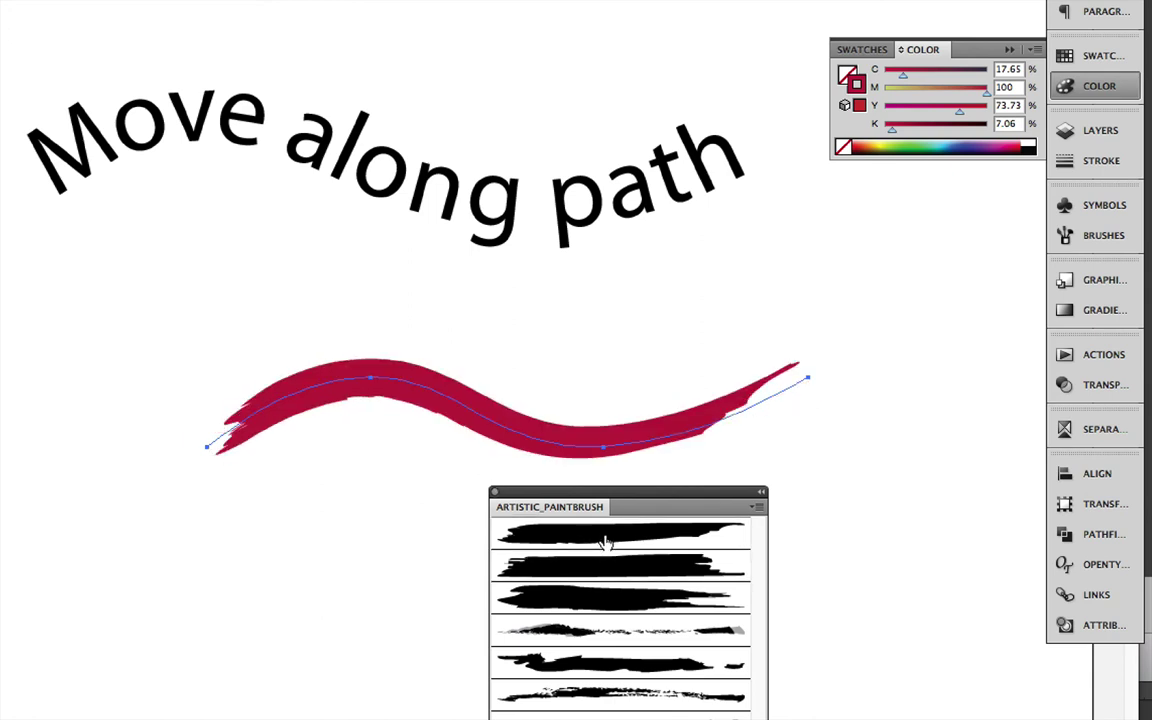
{"action": "left_click", "coordinate": [597, 607]}
{"action": "left_click", "coordinate": [597, 632]}
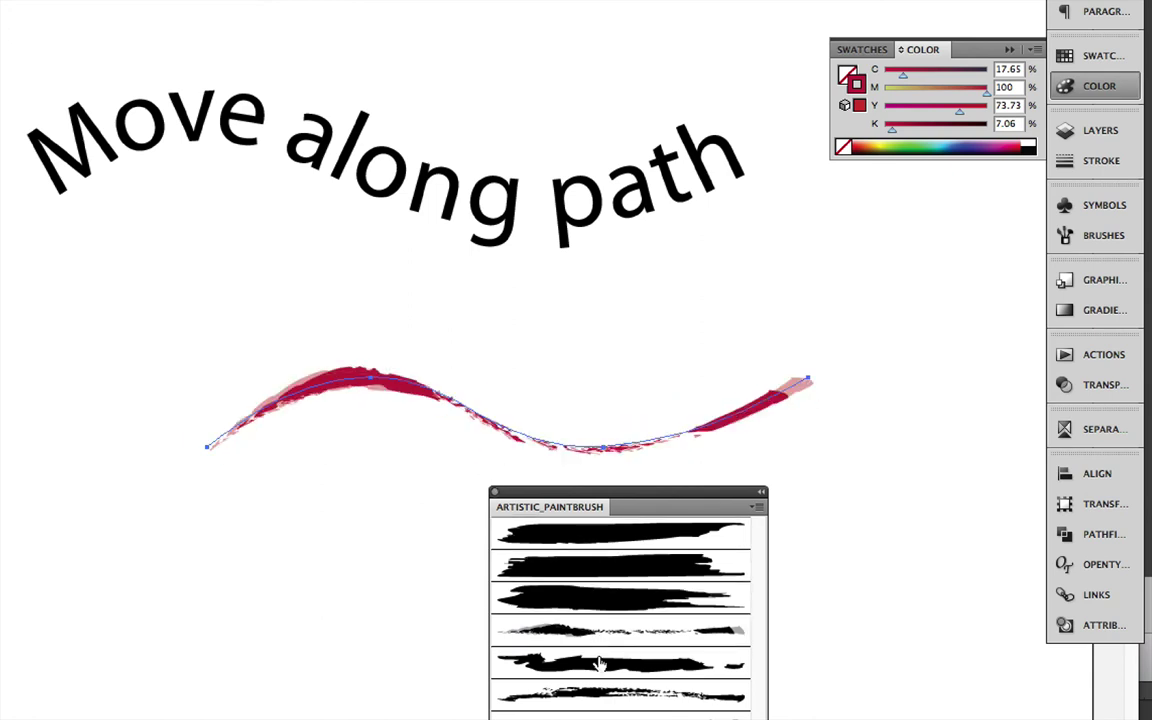
{"action": "left_click", "coordinate": [600, 668]}
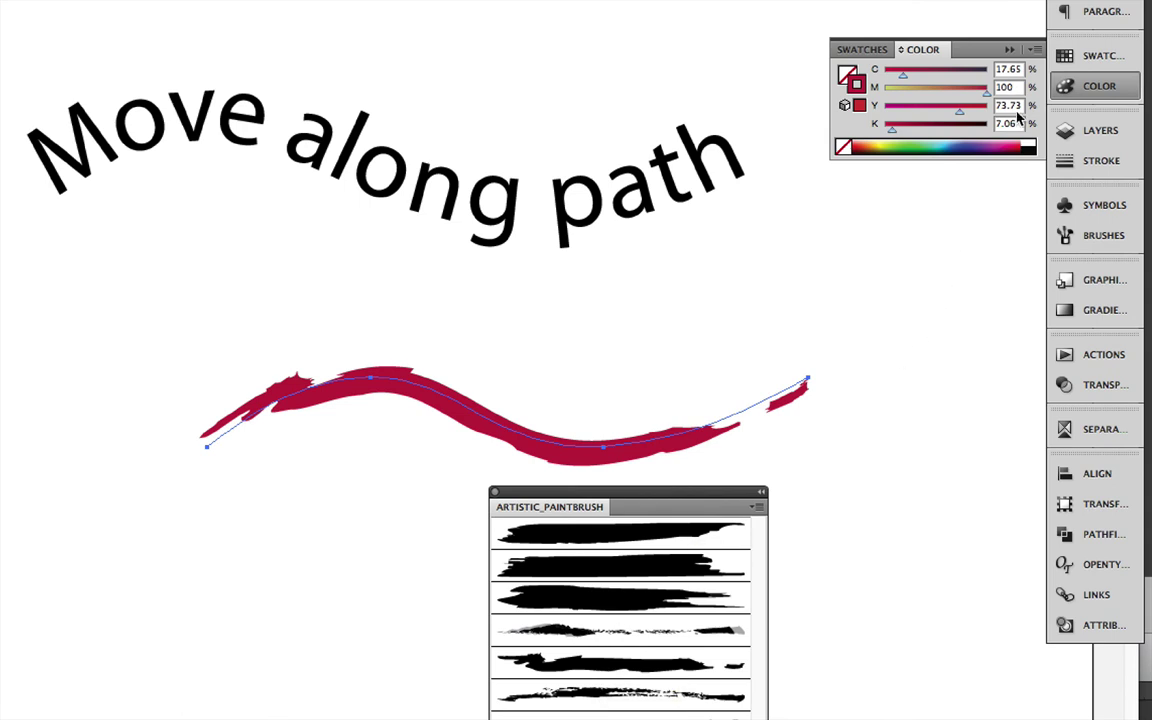
Open the Borders_Decorative brush library and move it aside to uncover more of the wavy path.
{"action": "left_click", "coordinate": [1108, 238]}
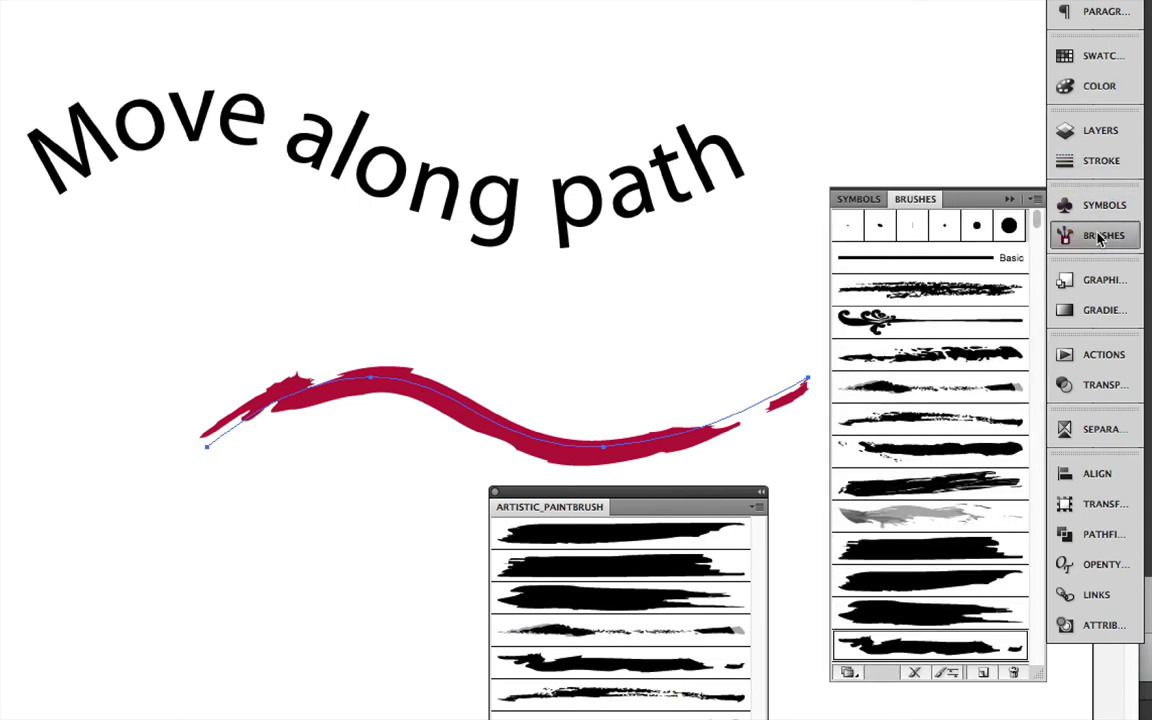
{"action": "left_click", "coordinate": [1036, 200]}
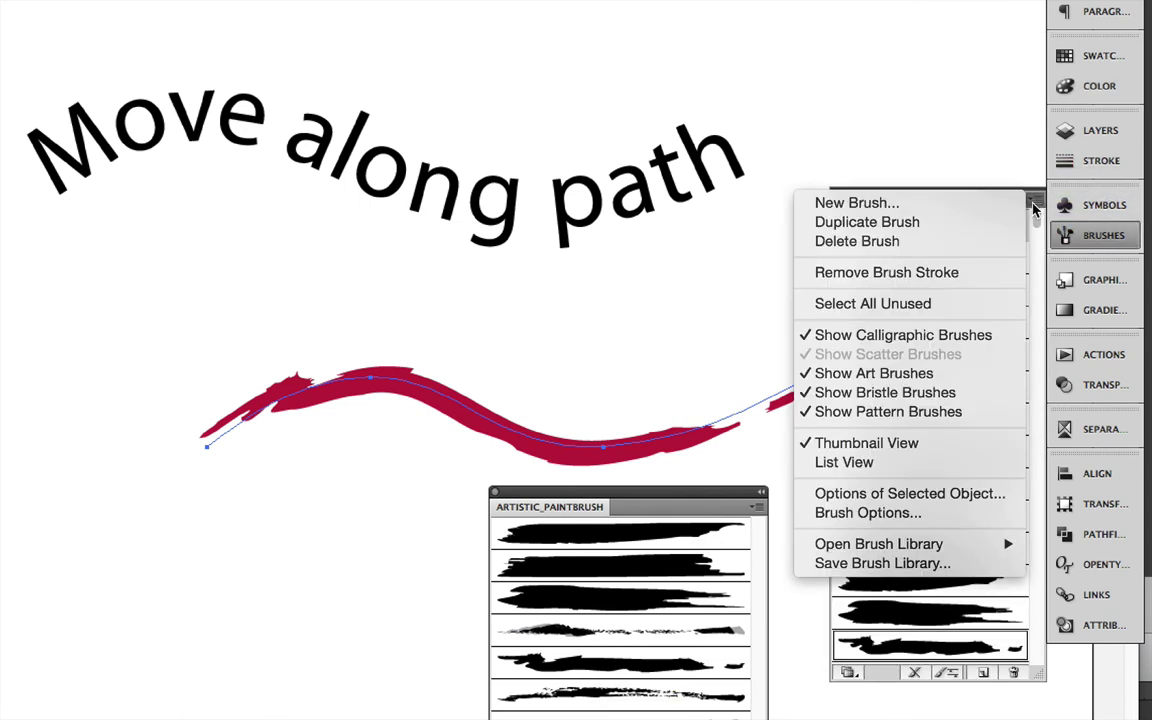
{"action": "mouse_move", "coordinate": [925, 548]}
{"action": "mouse_move", "coordinate": [734, 586]}
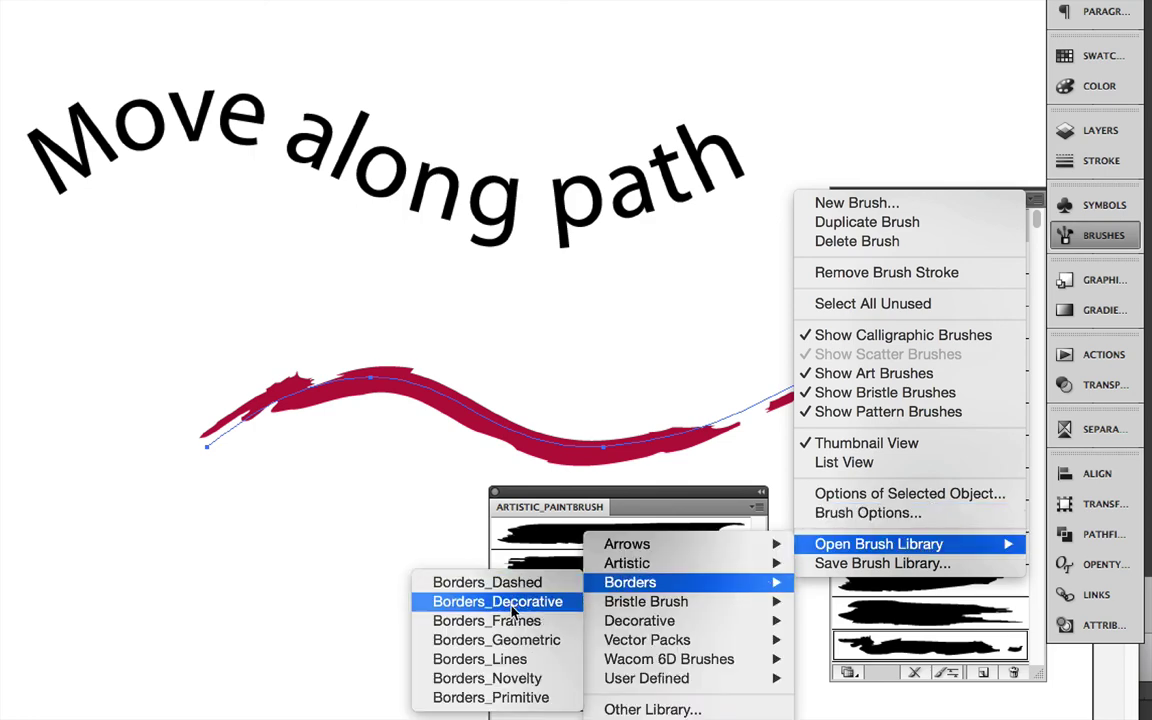
{"action": "left_click", "coordinate": [513, 605]}
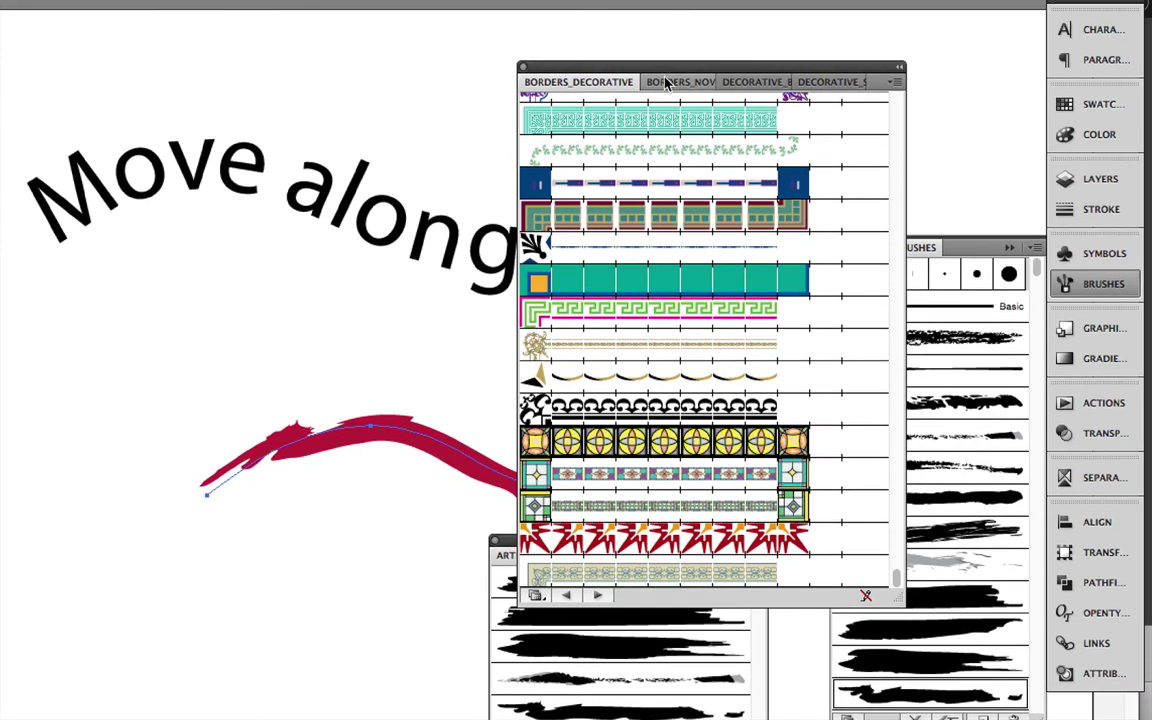
{"action": "left_click_drag", "start_coordinate": [651, 69], "coordinate": [887, 70]}
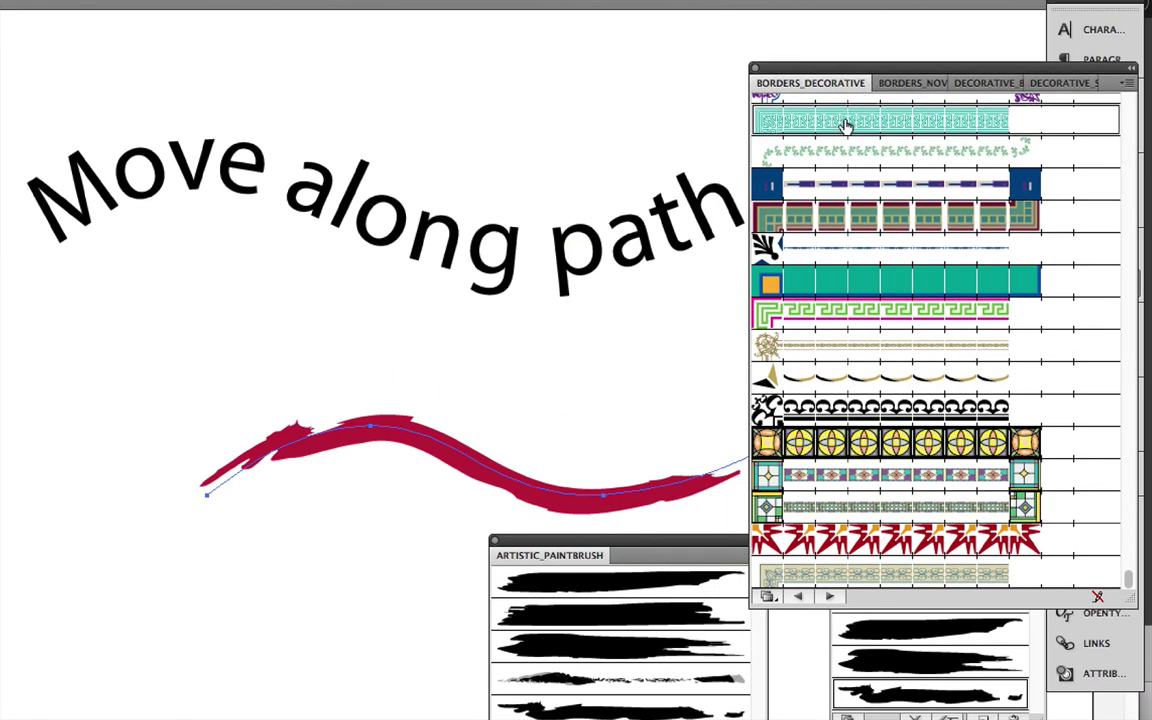
Try several decorative border brushes on the wavy path, including the leafy vine and Scallops, and settle on Rococo.
{"action": "left_click", "coordinate": [845, 122]}
{"action": "left_click", "coordinate": [825, 178]}
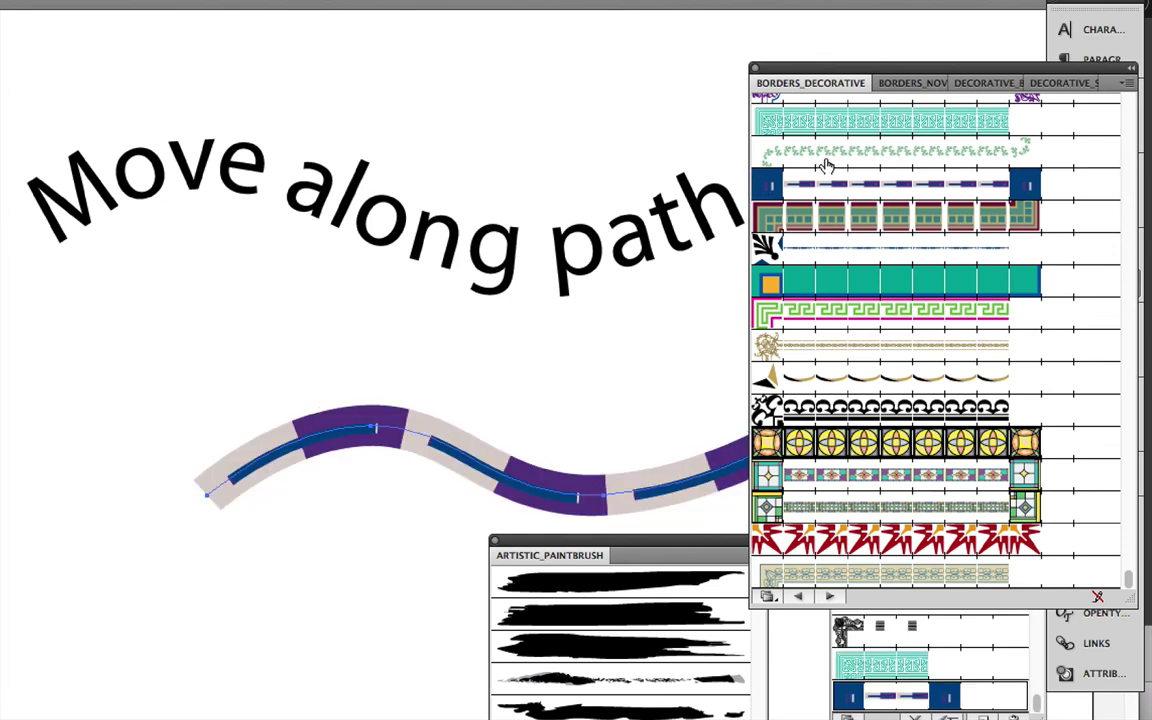
{"action": "left_click", "coordinate": [828, 155]}
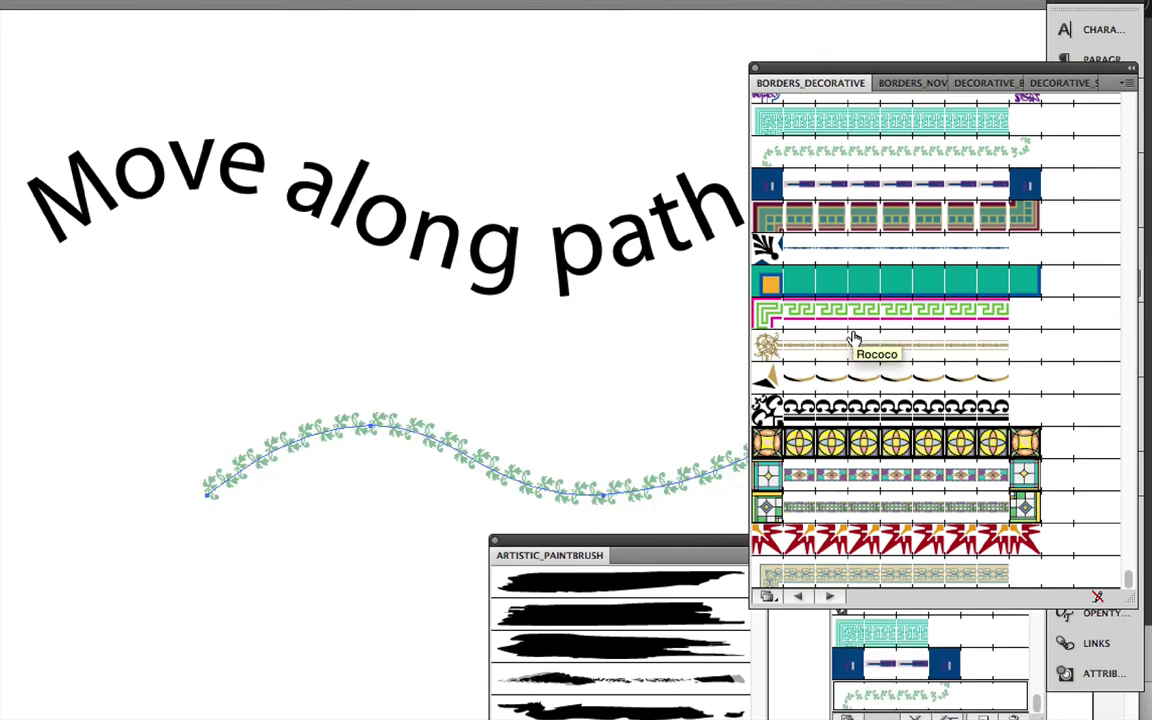
{"action": "left_click", "coordinate": [853, 340]}
{"action": "left_click", "coordinate": [850, 380]}
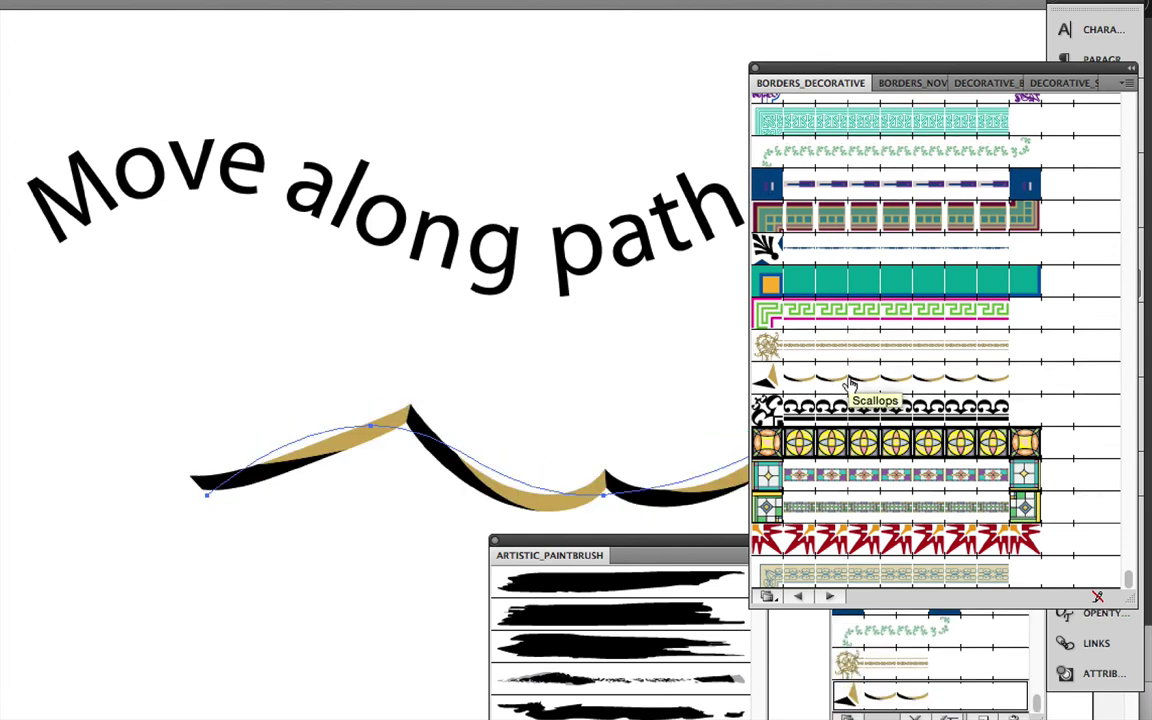
{"action": "left_click", "coordinate": [843, 348]}
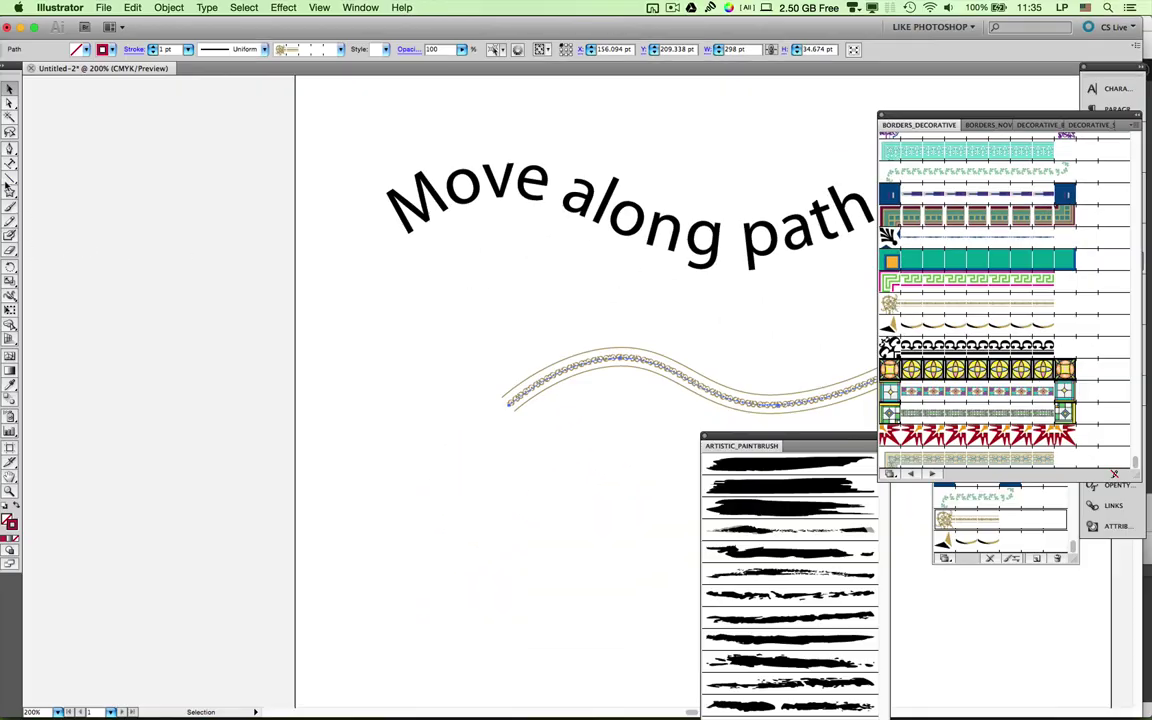
Draw a rectangle about 158.5 by 119 pt below the wavy path and apply the Rococo border brush to it.
{"action": "left_click_drag", "start_coordinate": [8, 179], "coordinate": [44, 179]}
{"action": "left_click_drag", "start_coordinate": [416, 458], "coordinate": [637, 619]}
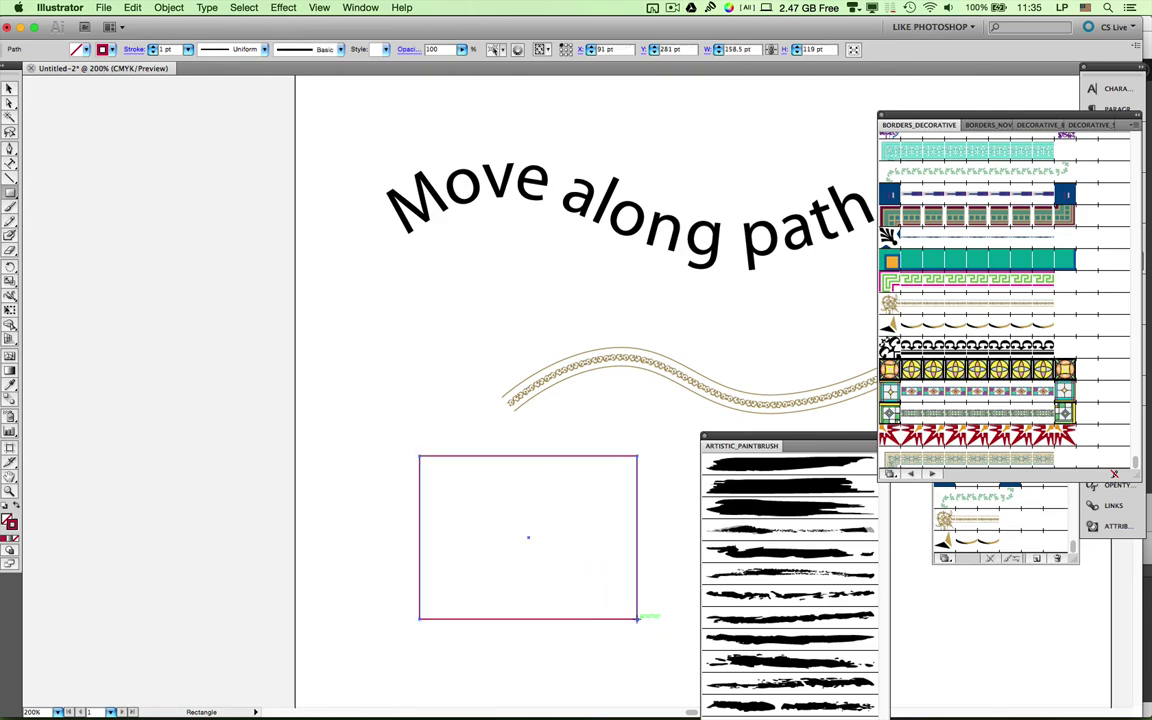
{"action": "left_click", "coordinate": [930, 308]}
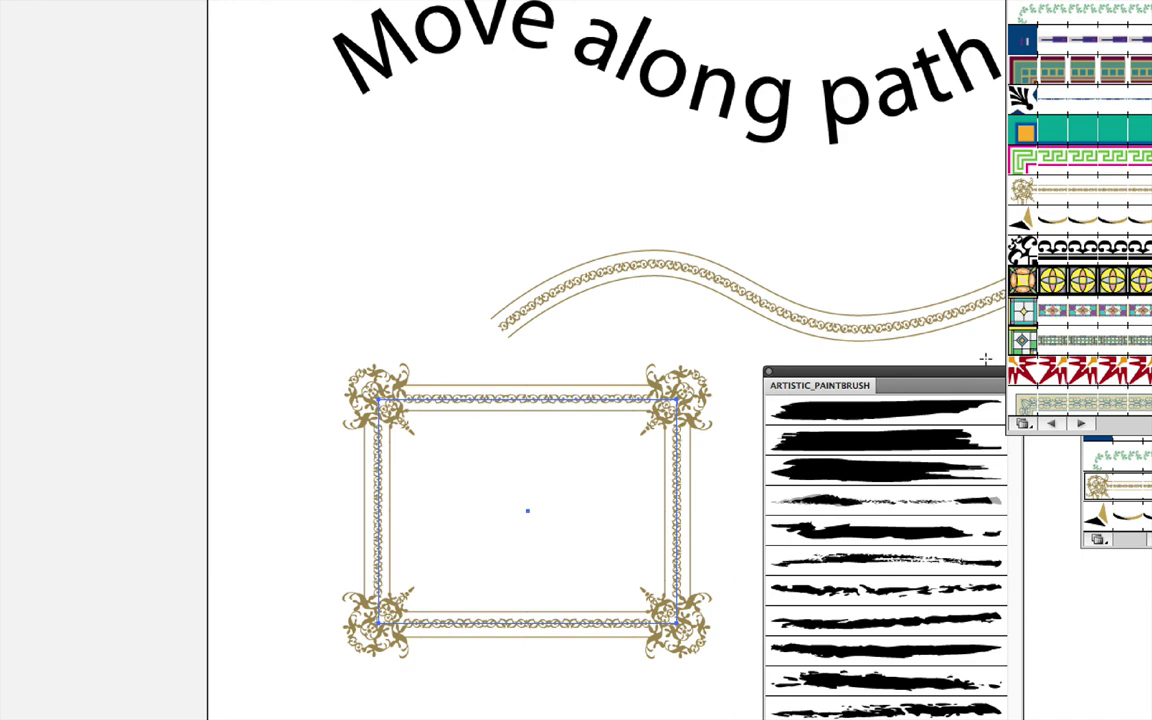
Try other decorative border brushes on the rectangle, ending with the purple and teal stained-glass border.
{"action": "left_click", "coordinate": [1106, 310]}
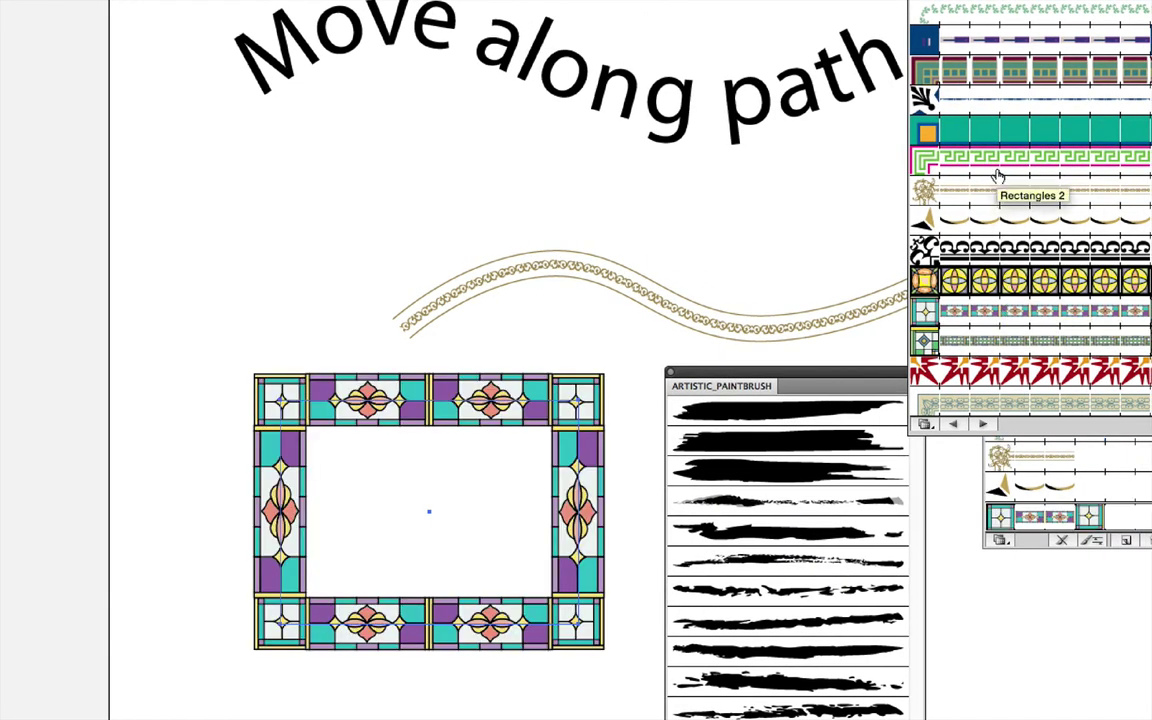
{"action": "left_click", "coordinate": [975, 368]}
{"action": "left_click", "coordinate": [982, 344]}
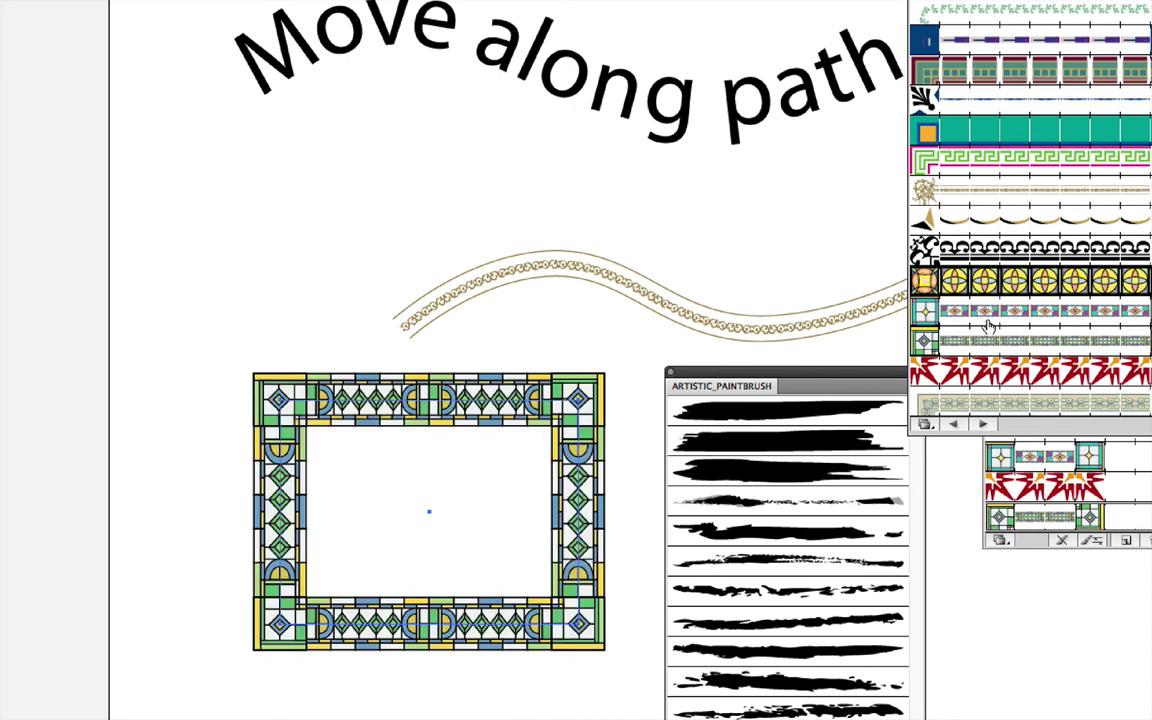
{"action": "left_click", "coordinate": [988, 318]}
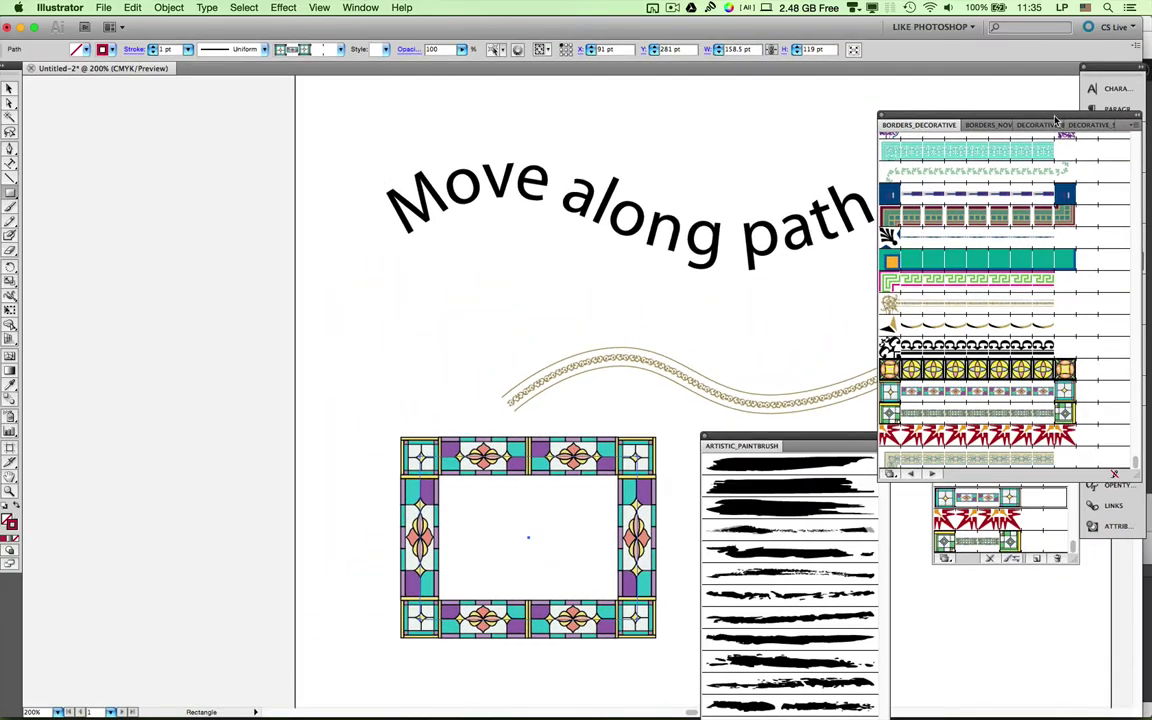
Move the Borders_Decorative library clear of the artwork, show the stroke settings, and reposition the stained-glass frame around the word "path".
{"action": "mouse_move", "coordinate": [1055, 120]}
{"action": "left_mouse_down"}
{"action": "mouse_move", "coordinate": [666, 85]}
{"action": "mouse_move", "coordinate": [270, 104]}
{"action": "left_mouse_up"}
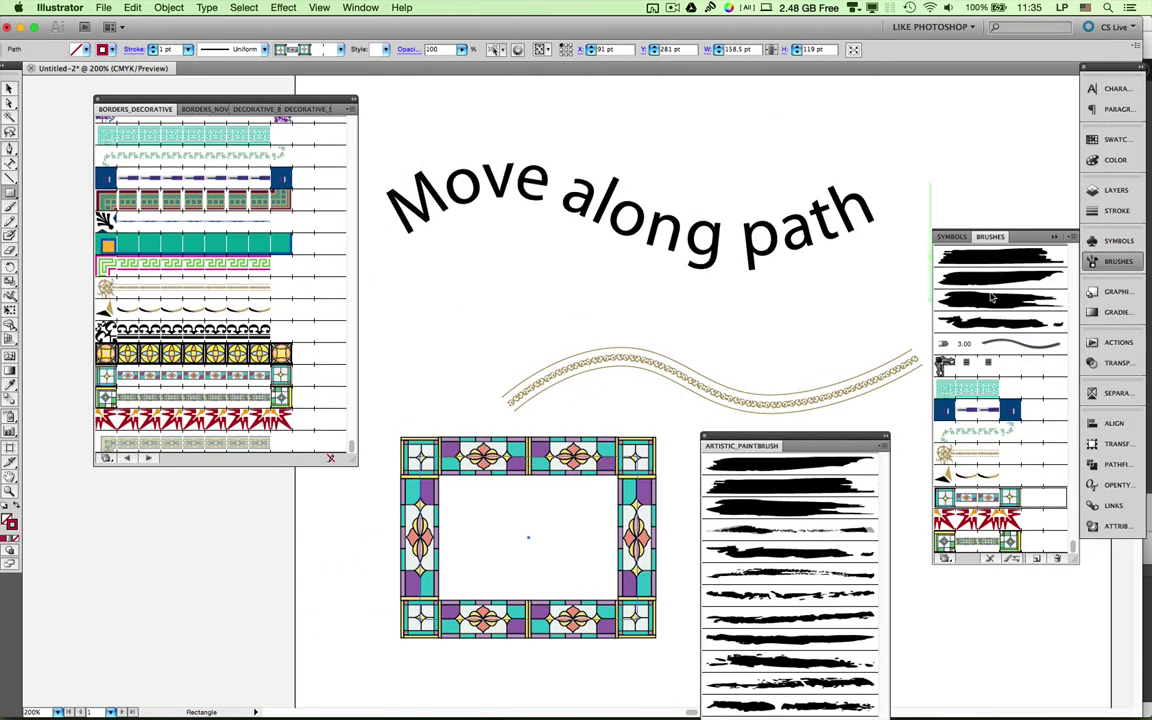
{"action": "key", "text": "super+F10"}
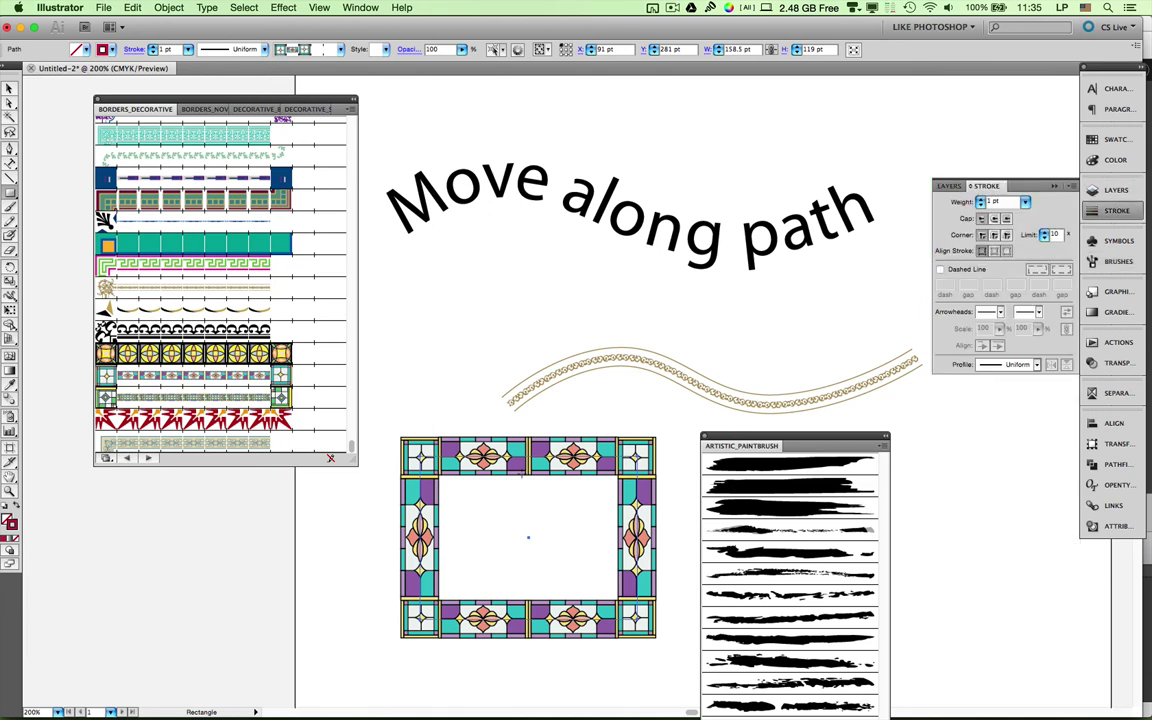
{"action": "key", "text": "v"}
{"action": "left_click_drag", "start_coordinate": [487, 455], "coordinate": [753, 151]}
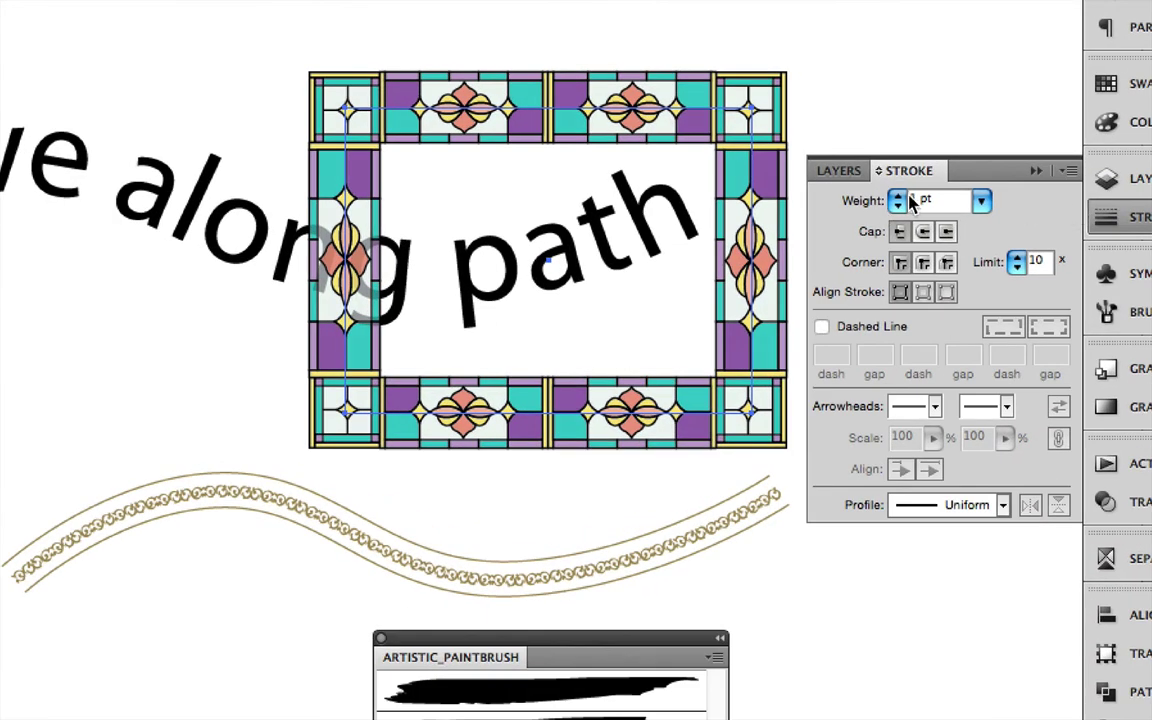
Try stroke weights of 2 pt and 3 pt on the stained-glass frame, and settle on 0.75 pt.
{"action": "left_click", "coordinate": [981, 203]}
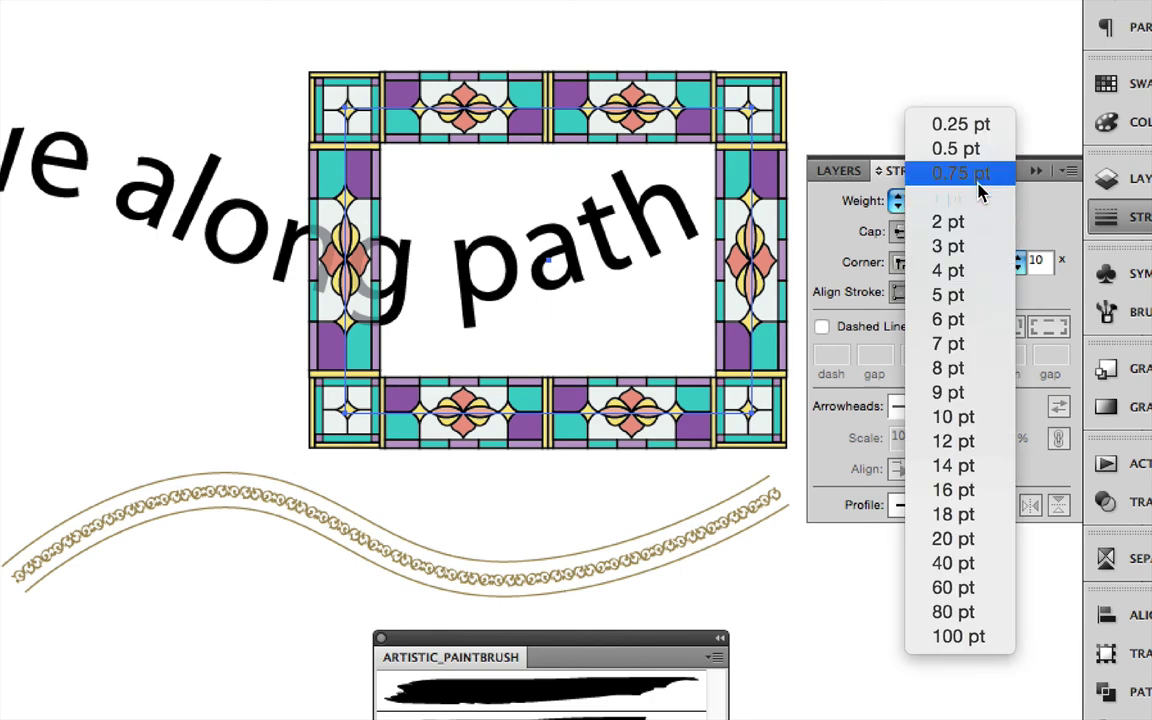
{"action": "left_click", "coordinate": [975, 151]}
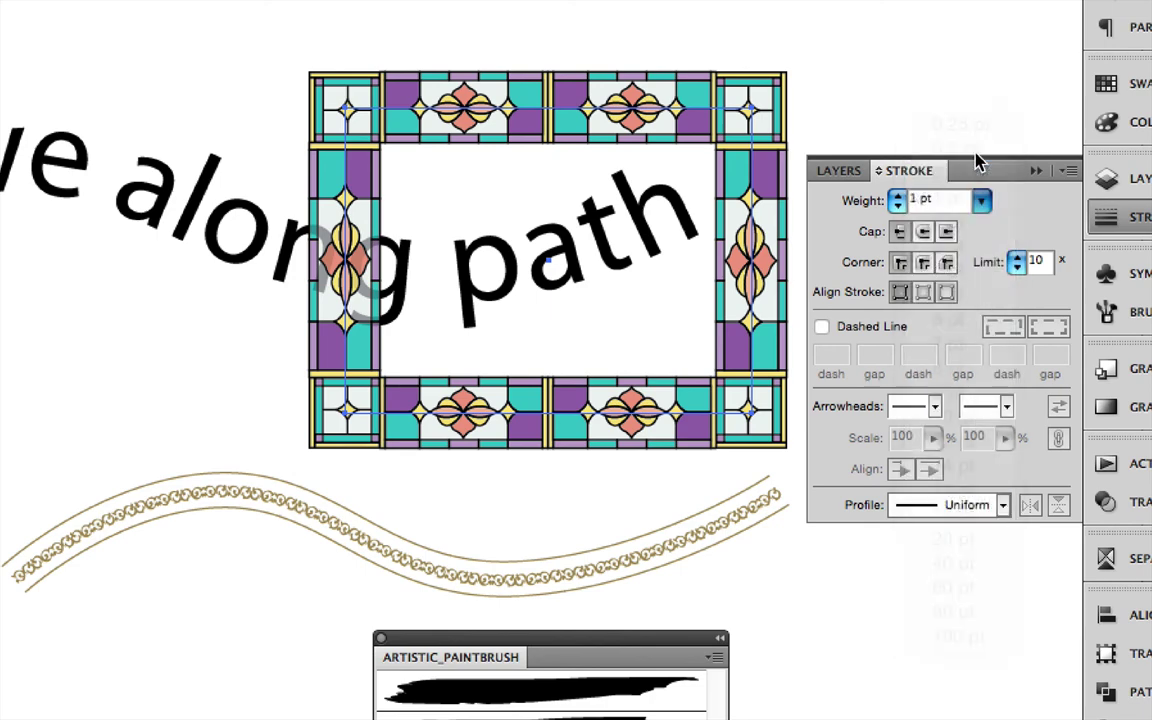
{"action": "left_click", "coordinate": [898, 198]}
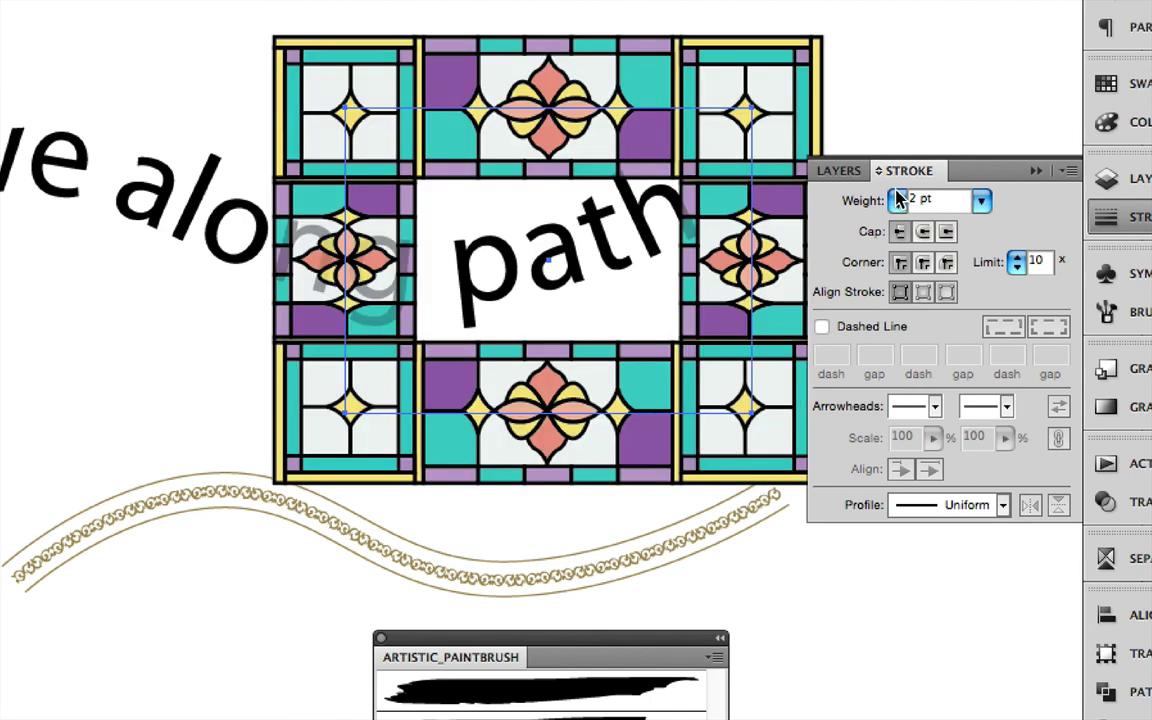
{"action": "left_click", "coordinate": [898, 198]}
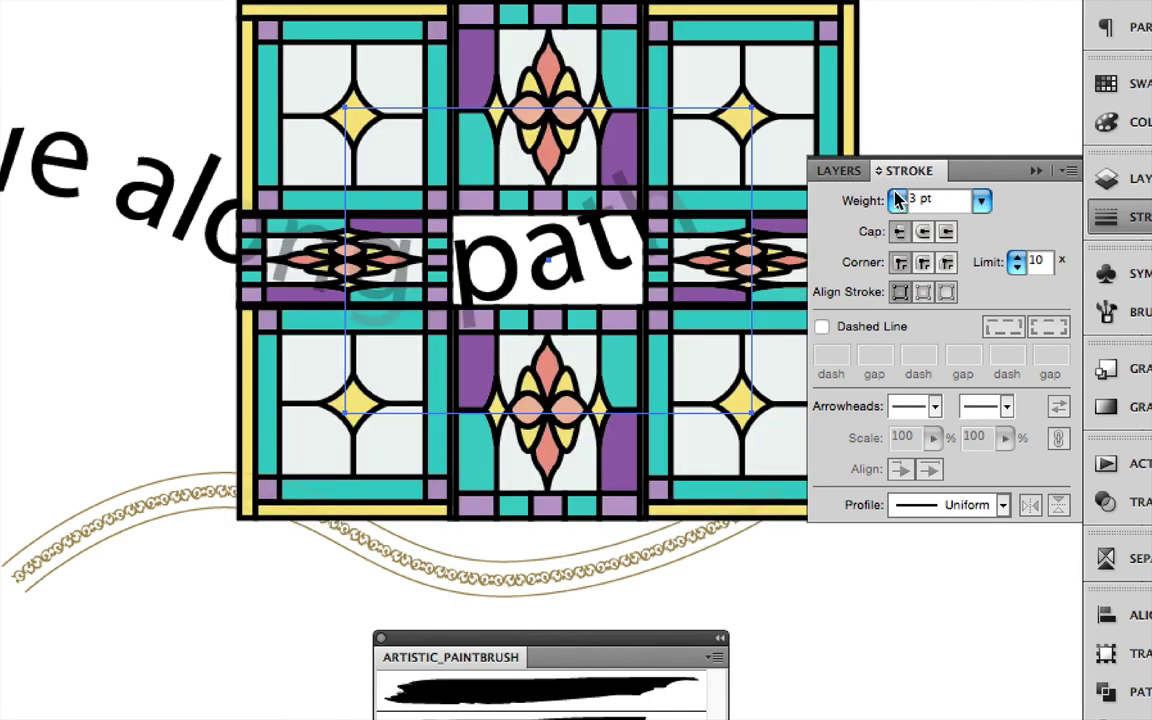
{"action": "left_click", "coordinate": [981, 200]}
{"action": "left_click", "coordinate": [972, 124]}
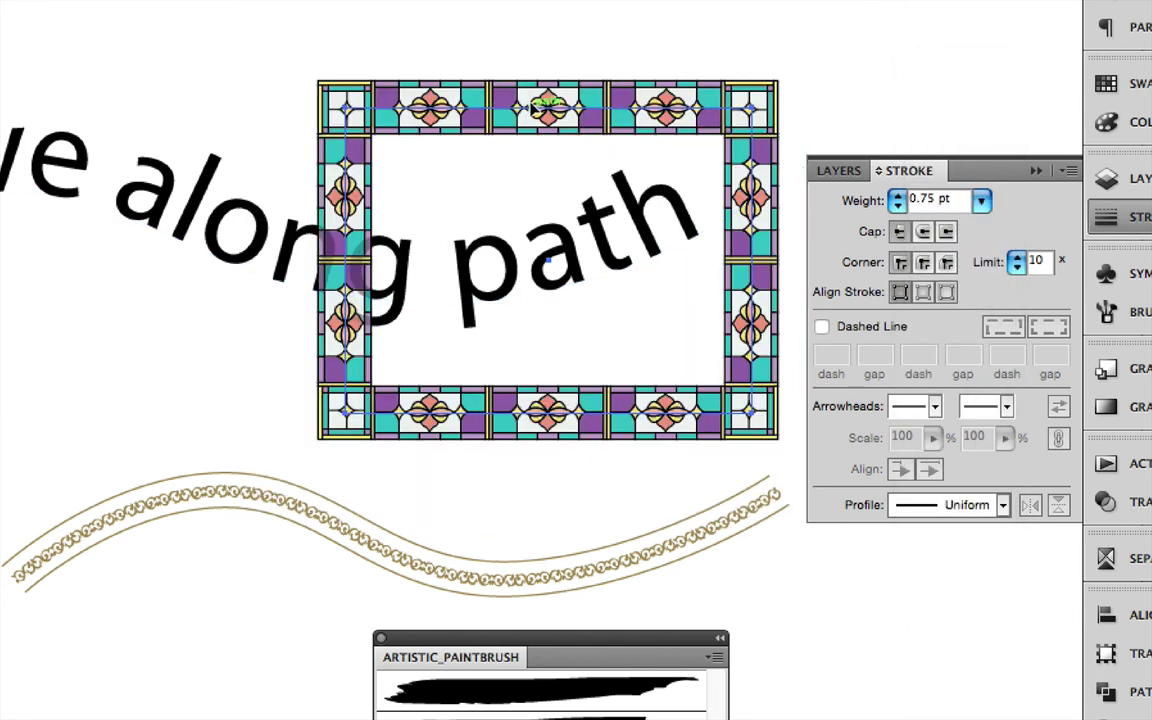
Try a 3 pt stroke weight on the wavy Rococo path, settle on 0.5 pt, and deselect the path.
{"action": "left_click", "coordinate": [567, 577]}
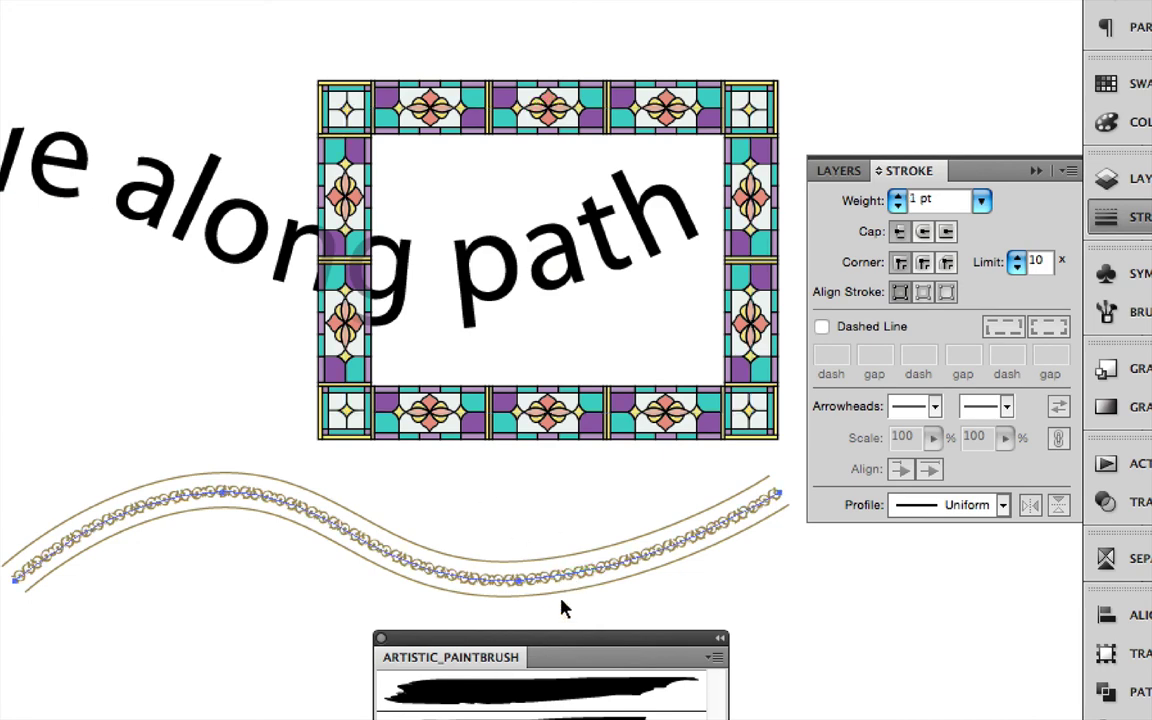
{"action": "left_click", "coordinate": [897, 199]}
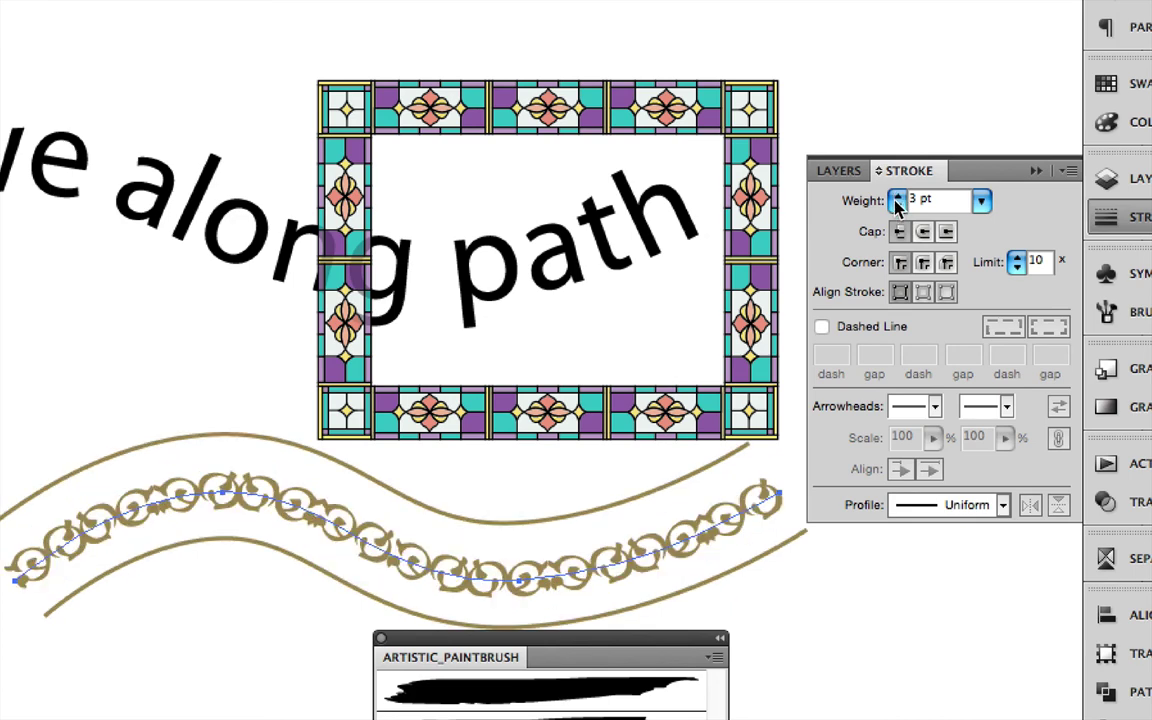
{"action": "left_click", "coordinate": [897, 206]}
{"action": "left_click", "coordinate": [897, 206]}
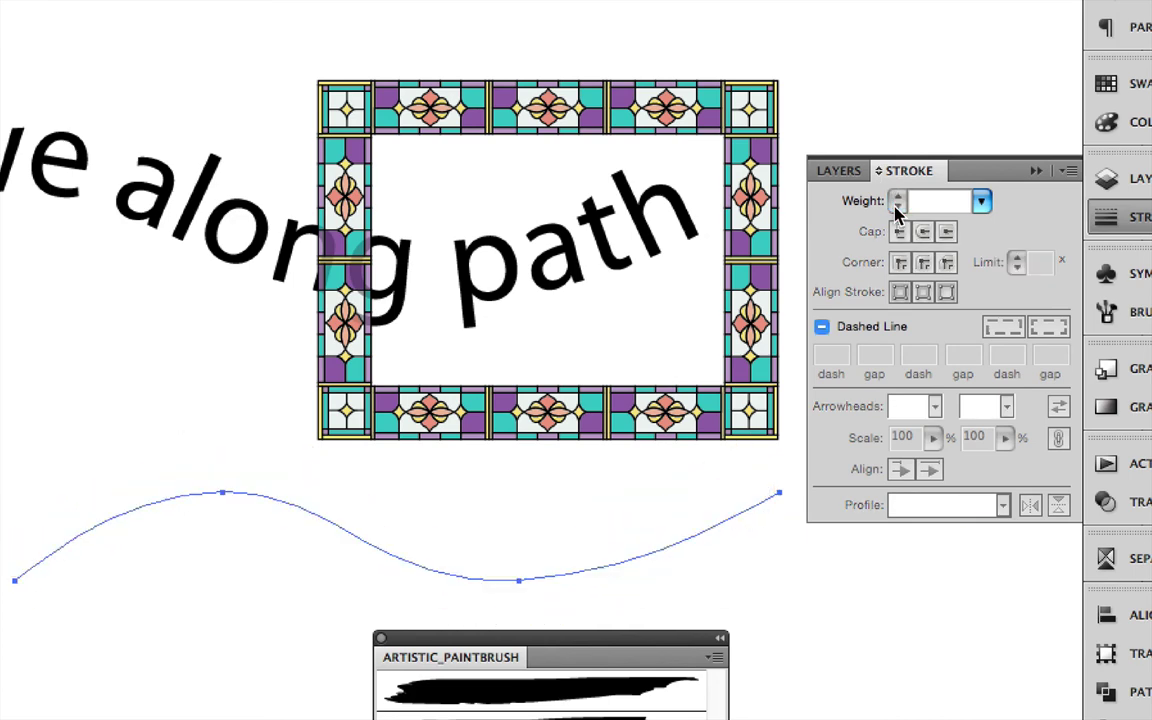
{"action": "left_click", "coordinate": [981, 201]}
{"action": "left_click", "coordinate": [988, 147]}
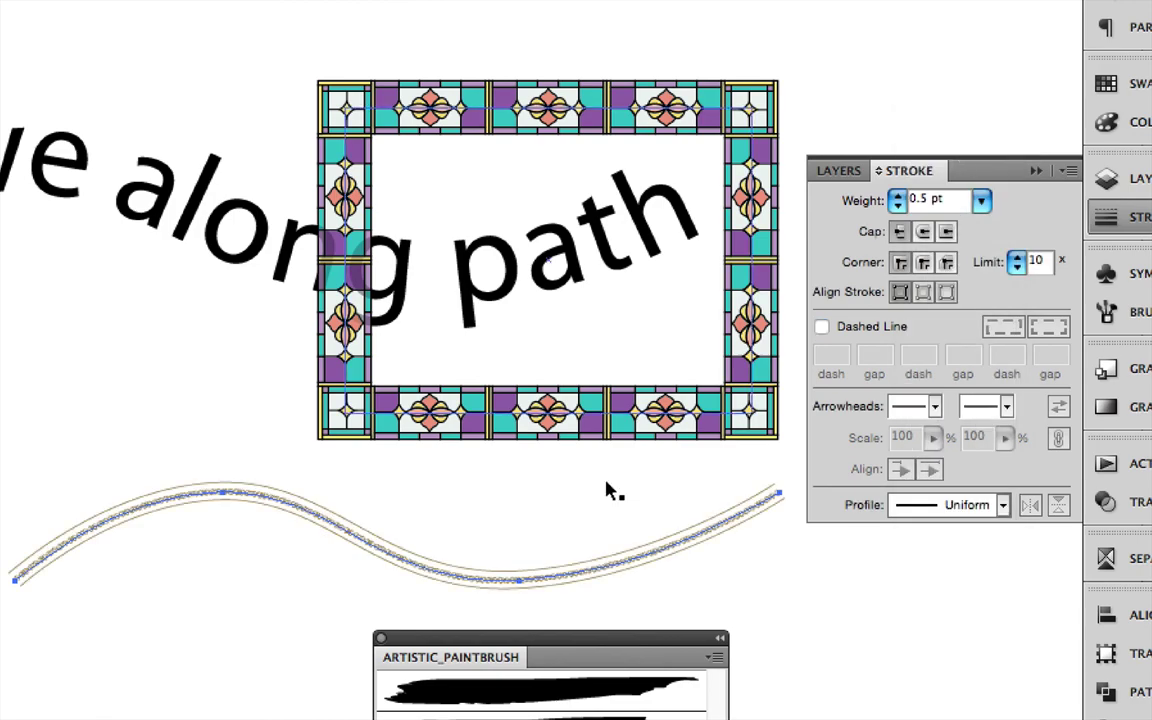
{"action": "left_click", "coordinate": [324, 589]}
{"action": "scroll", "coordinate": [324, 590], "scroll_direction": "down", "scroll_amount": 5}
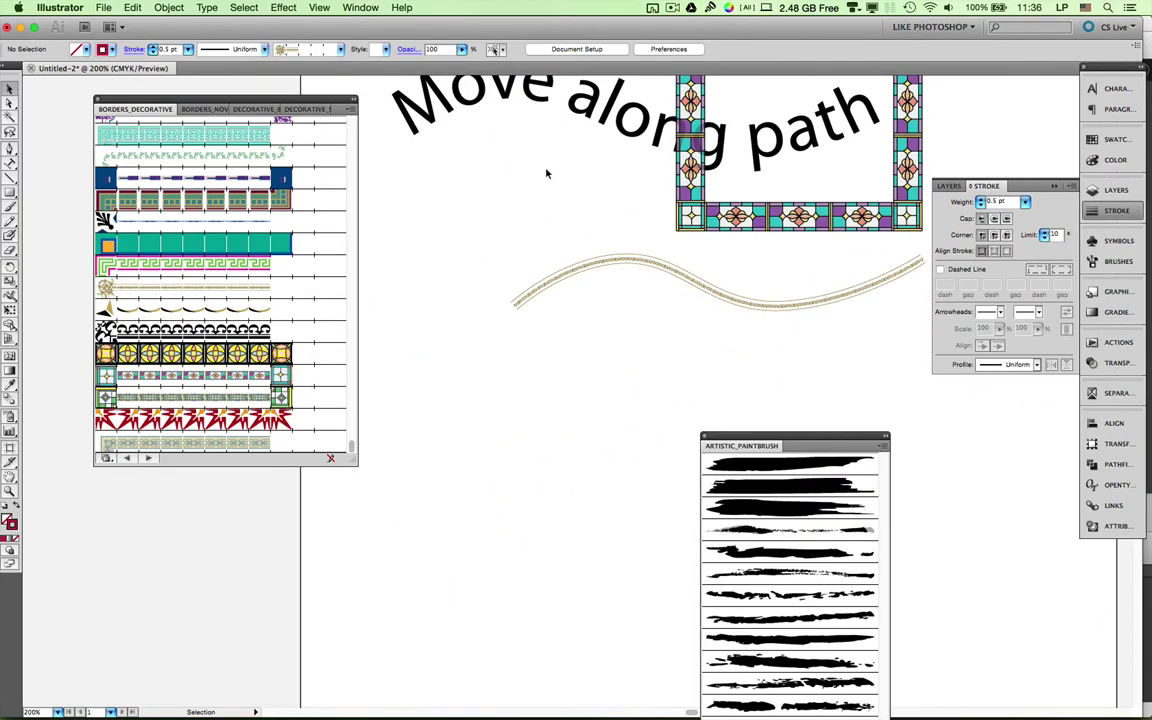
Shift the wavy path aside and try Borders_Novelty brushes on it, including laurel leaves and paw prints, ending with the railroad track.
{"action": "left_click", "coordinate": [204, 108]}
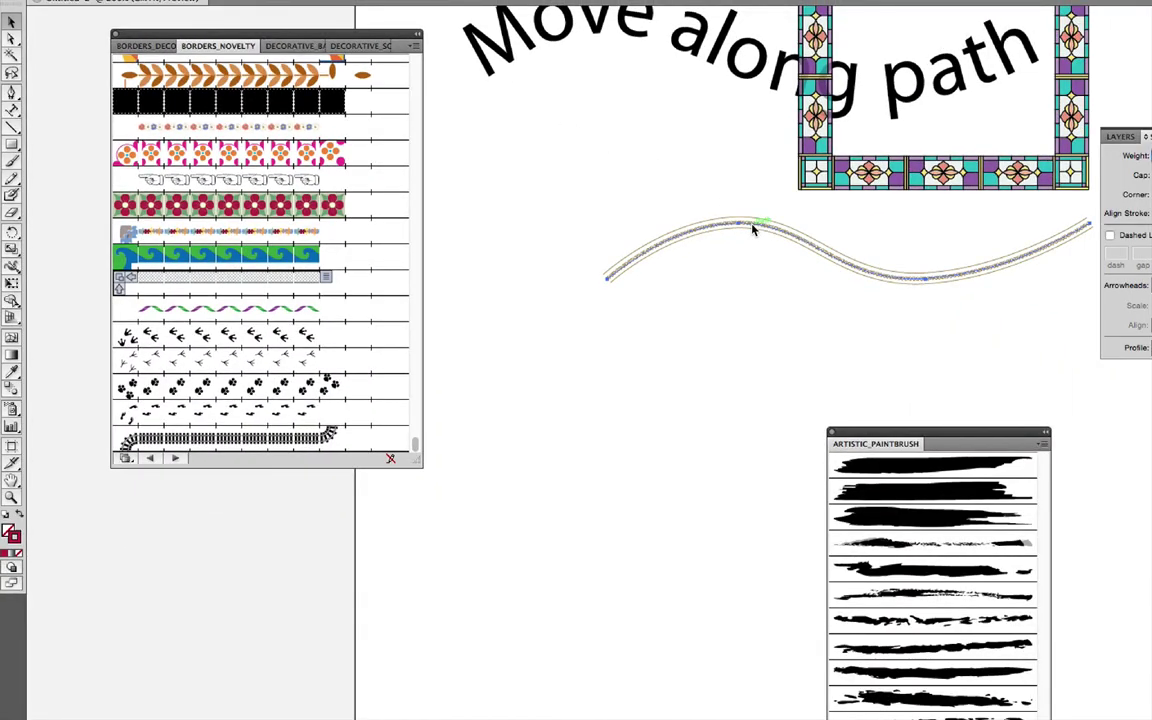
{"action": "left_click_drag", "start_coordinate": [753, 229], "coordinate": [578, 211]}
{"action": "left_click", "coordinate": [287, 66]}
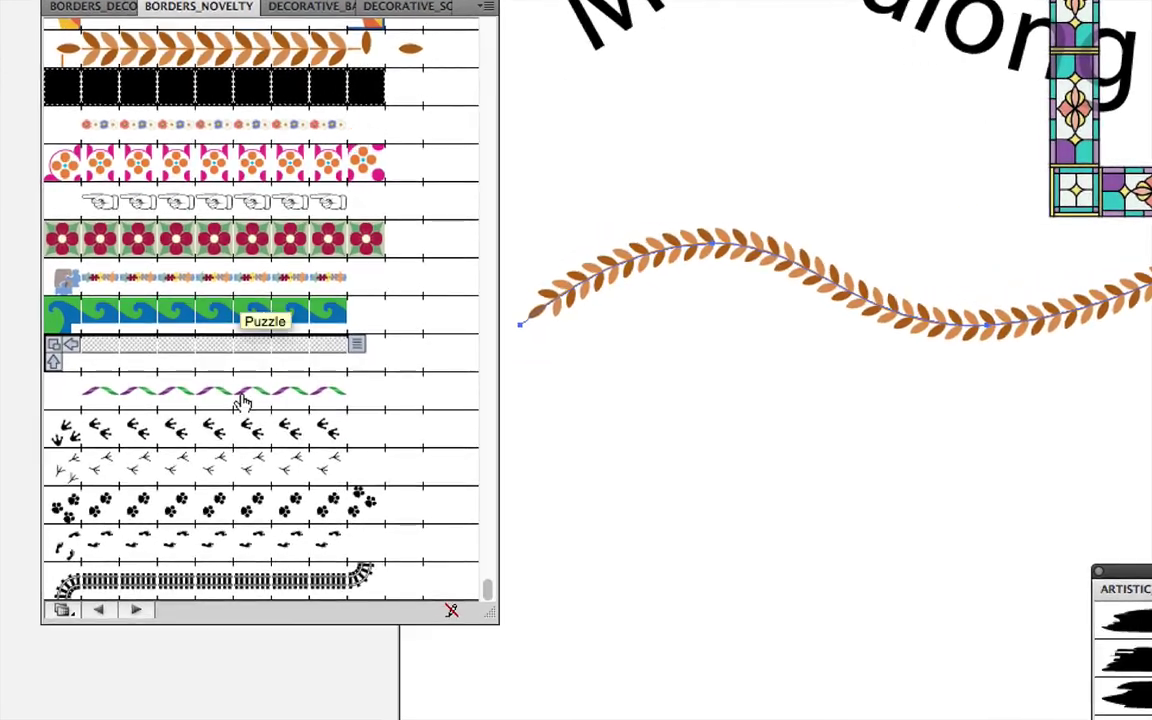
{"action": "left_click", "coordinate": [250, 402]}
{"action": "left_click", "coordinate": [256, 499]}
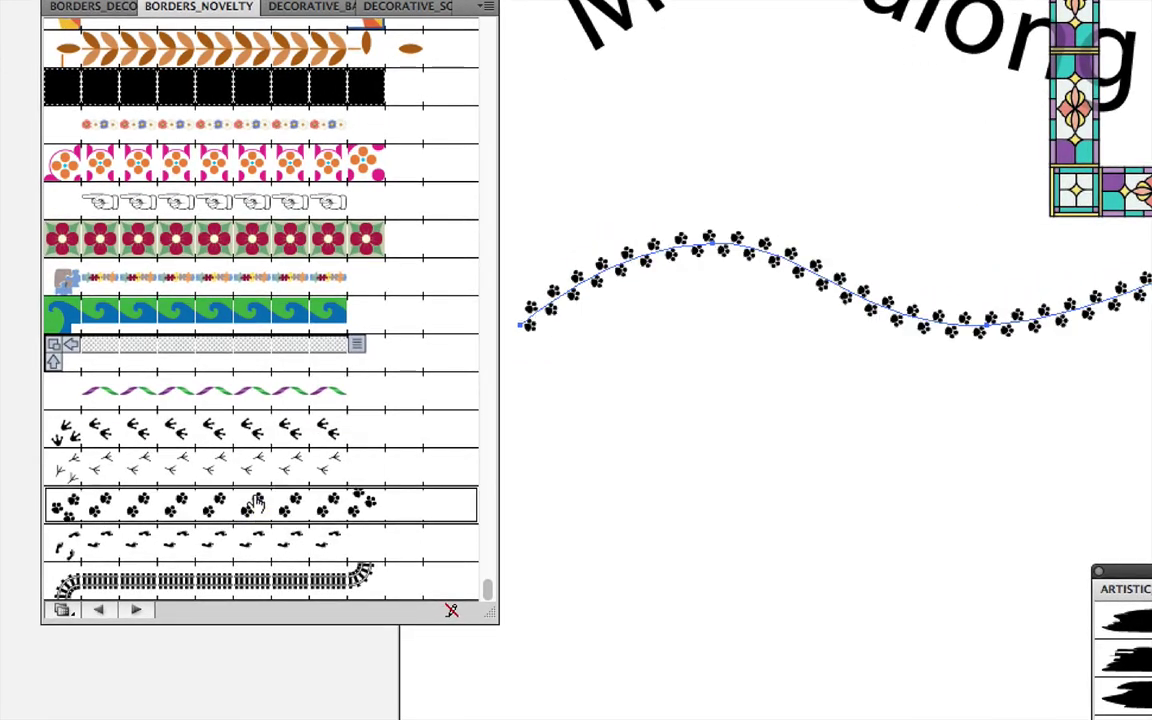
{"action": "left_click", "coordinate": [238, 578]}
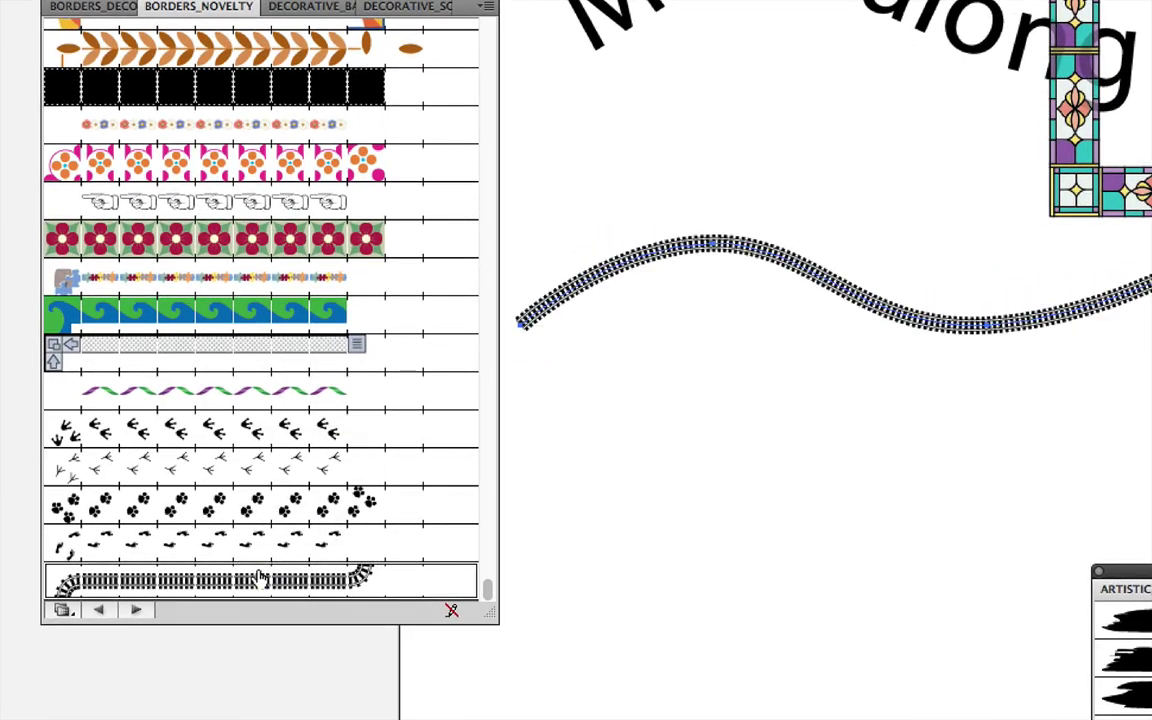
Try several Decorative_Banners and Seals brushes on the wavy path, ending with the white banner outlined in green.
{"action": "left_click", "coordinate": [303, 8]}
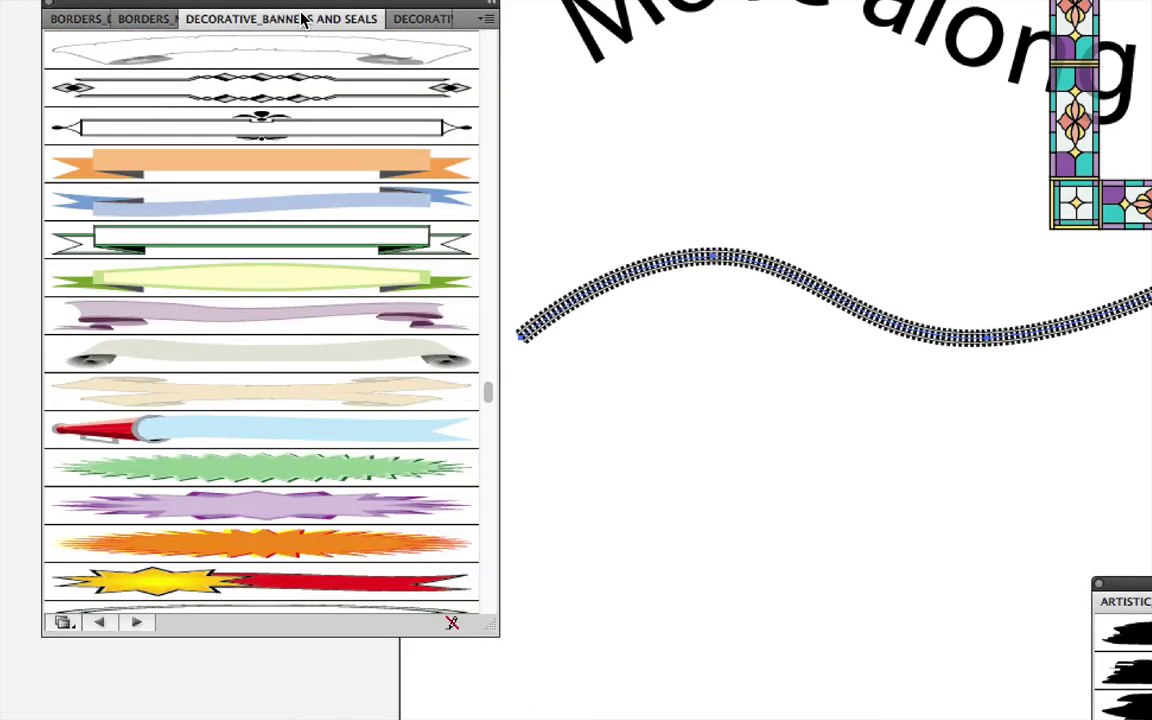
{"action": "left_click", "coordinate": [296, 212]}
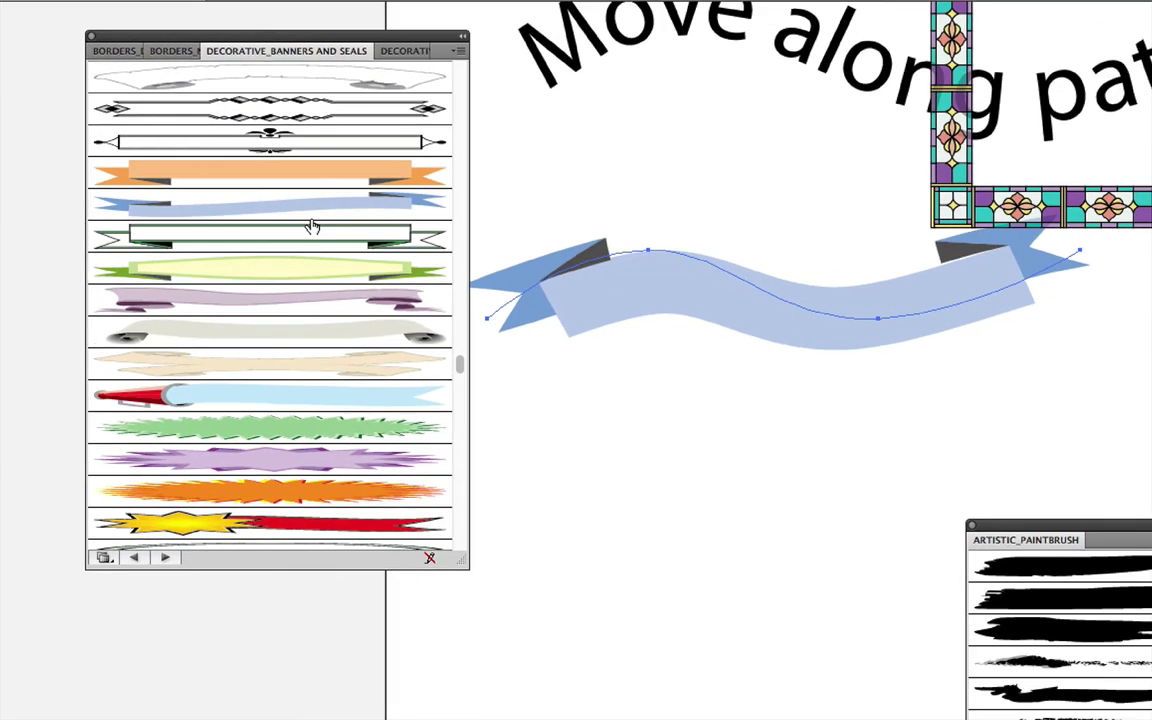
{"action": "left_click", "coordinate": [300, 436]}
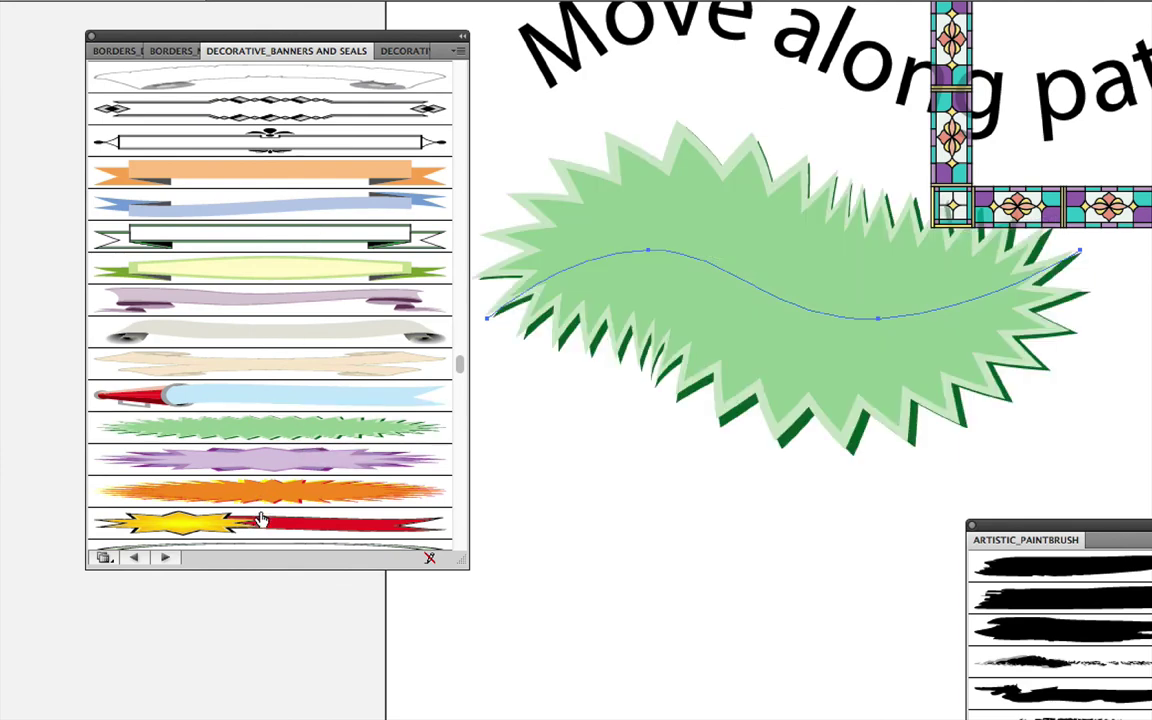
{"action": "left_click", "coordinate": [258, 519]}
{"action": "left_click", "coordinate": [342, 150]}
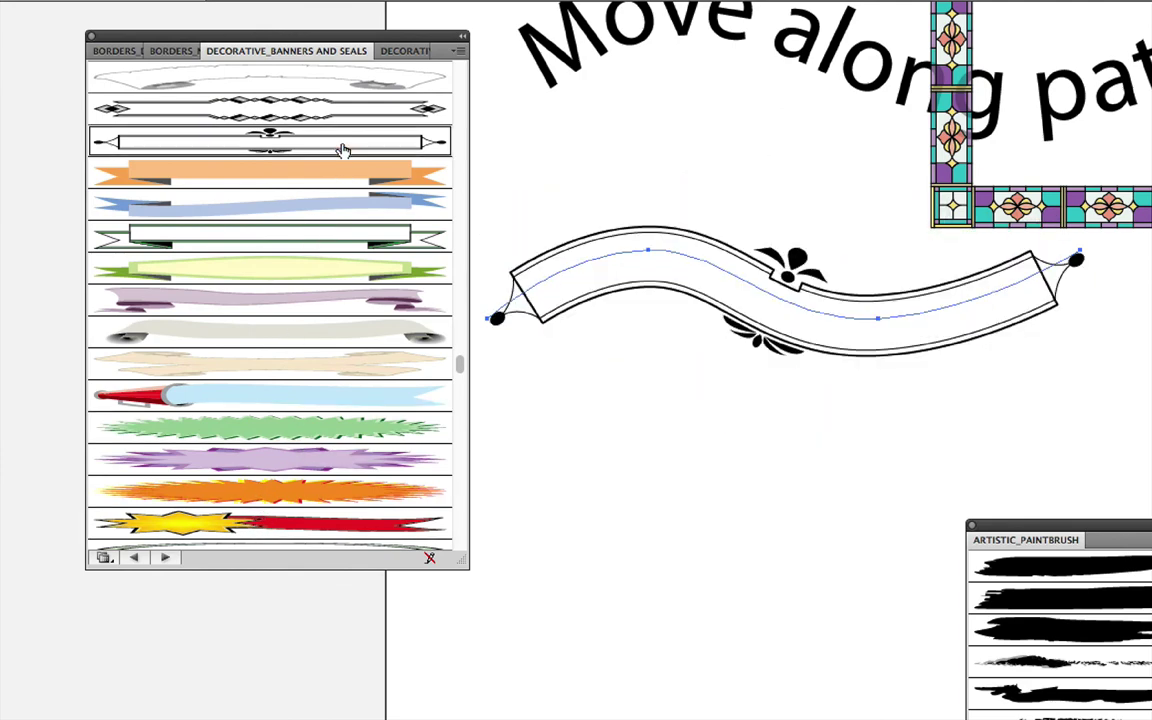
{"action": "left_click", "coordinate": [344, 179]}
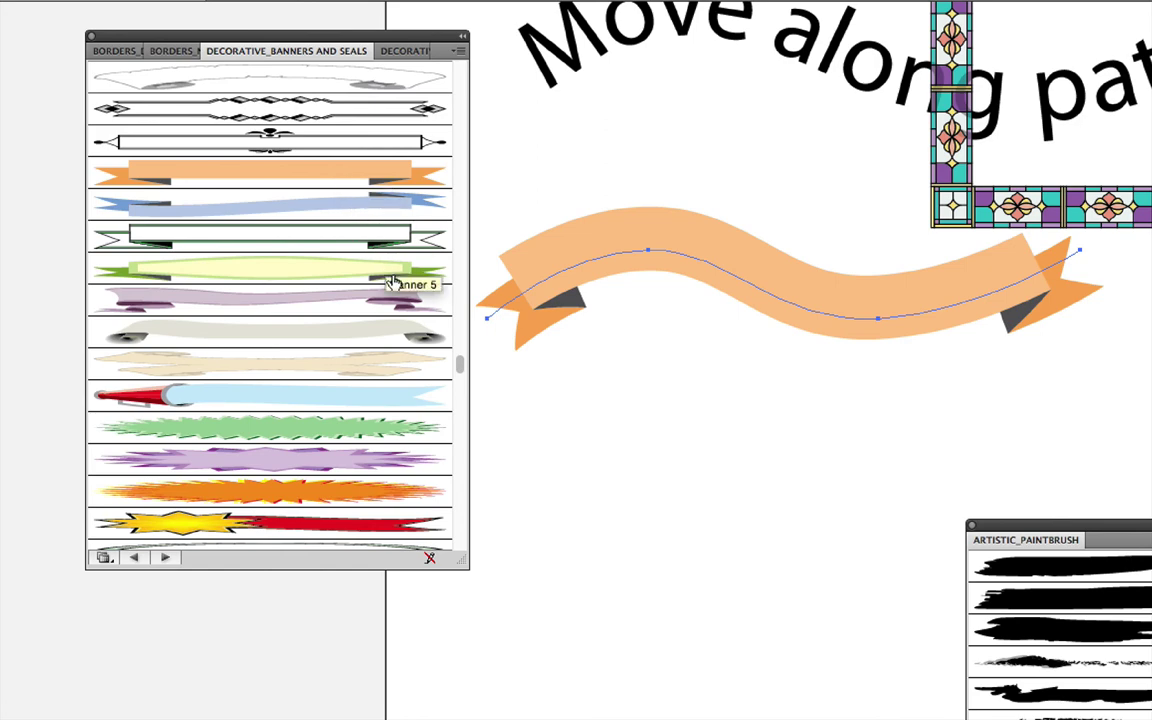
{"action": "left_click", "coordinate": [372, 240]}
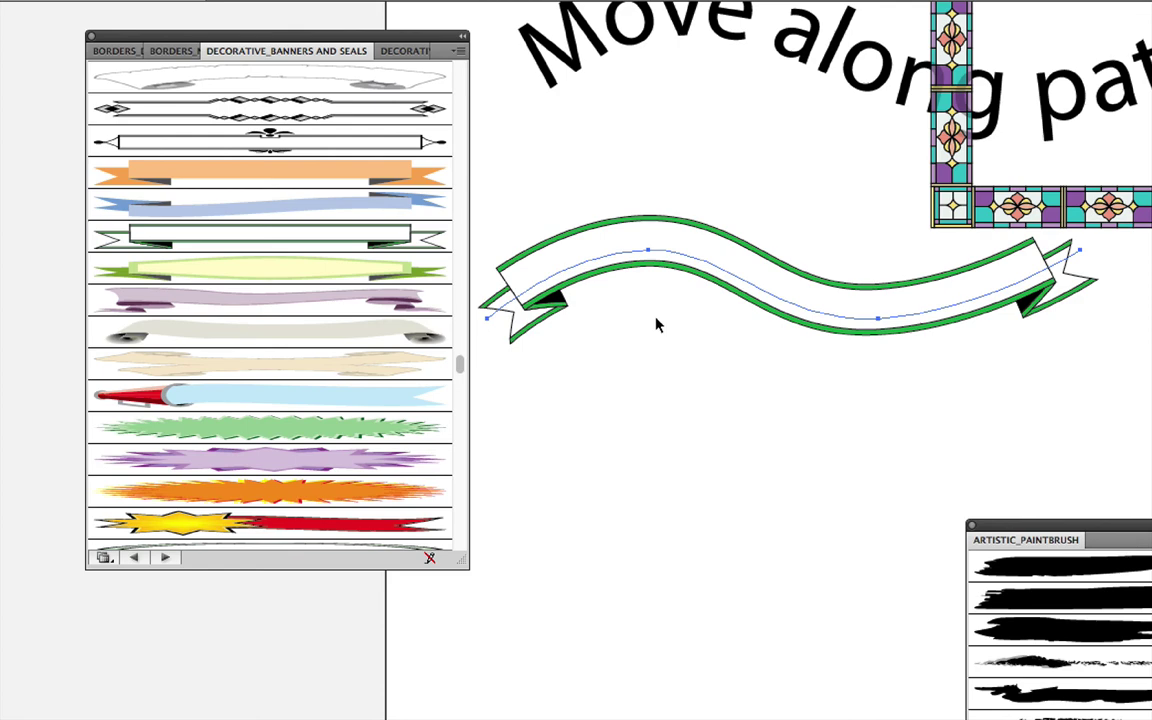
Try Decorative_Scatter brushes on the wavy path, including coloured rings, blue cylinders and star shapes, ending with the pink Hearts brush.
{"action": "left_click", "coordinate": [390, 52]}
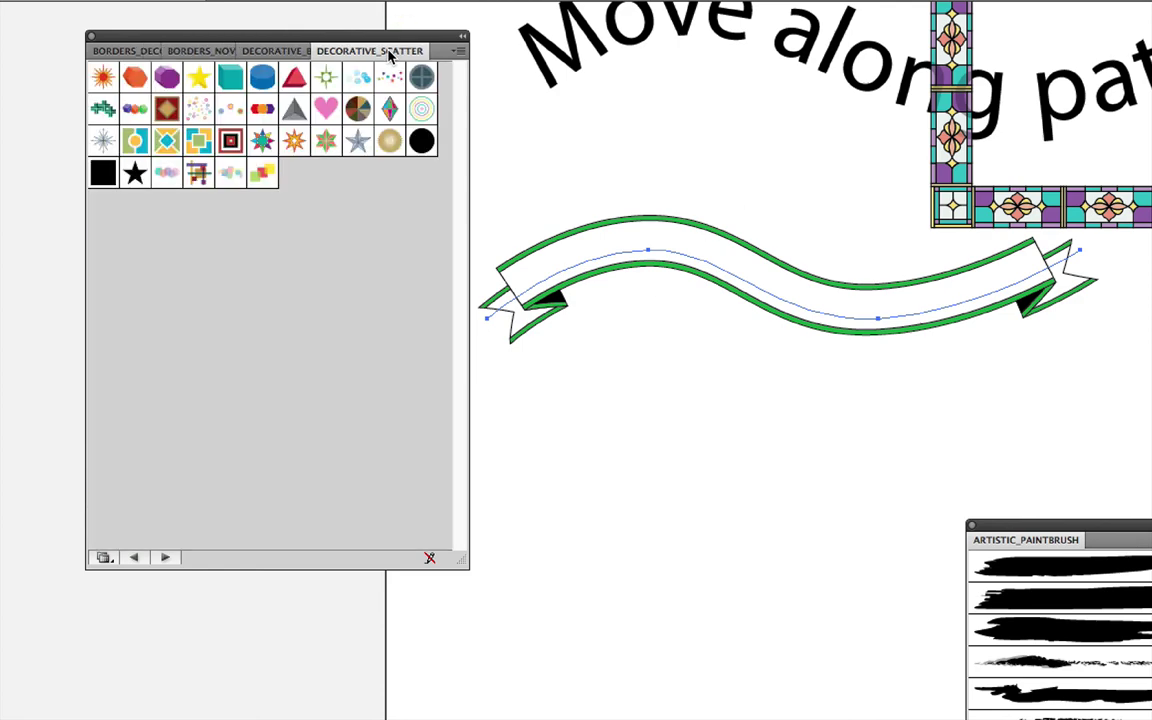
{"action": "left_click", "coordinate": [197, 106]}
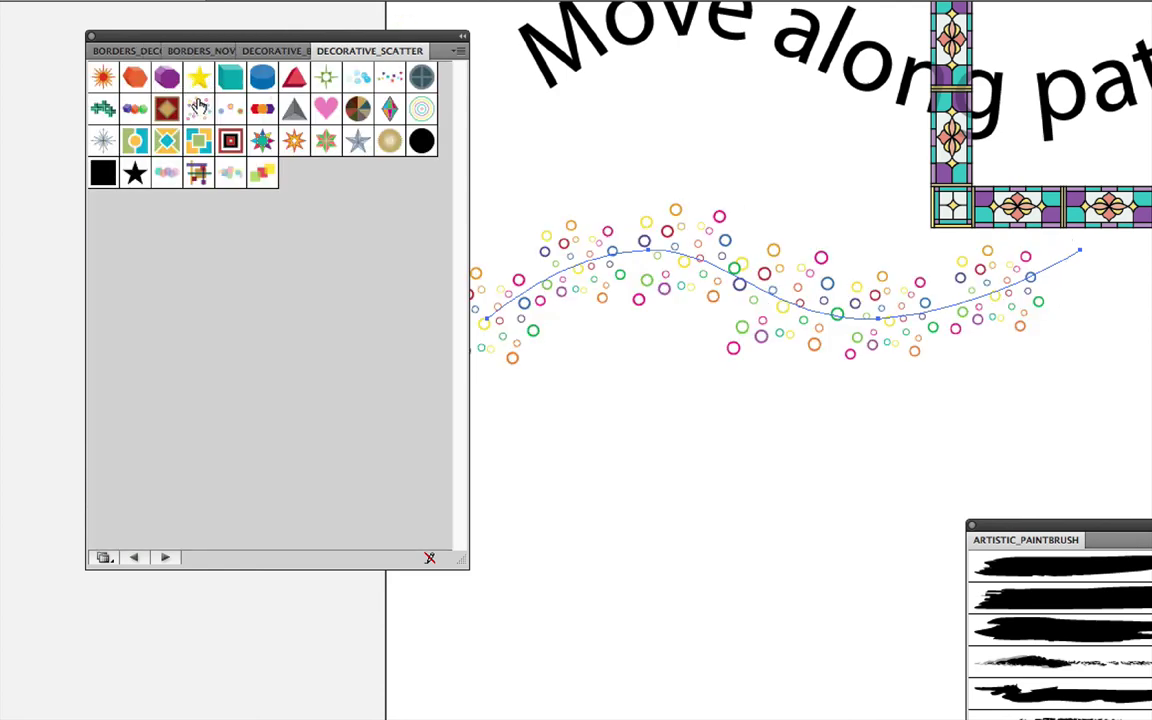
{"action": "left_click", "coordinate": [261, 78]}
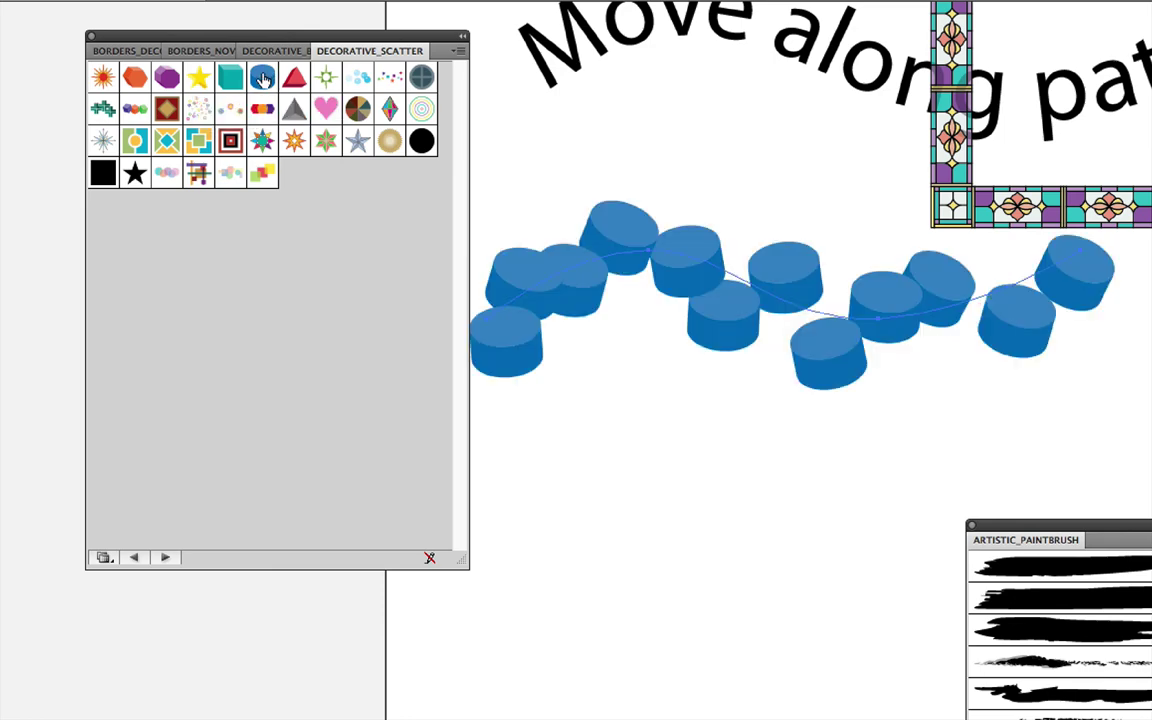
{"action": "left_click", "coordinate": [295, 141]}
{"action": "left_click", "coordinate": [326, 141]}
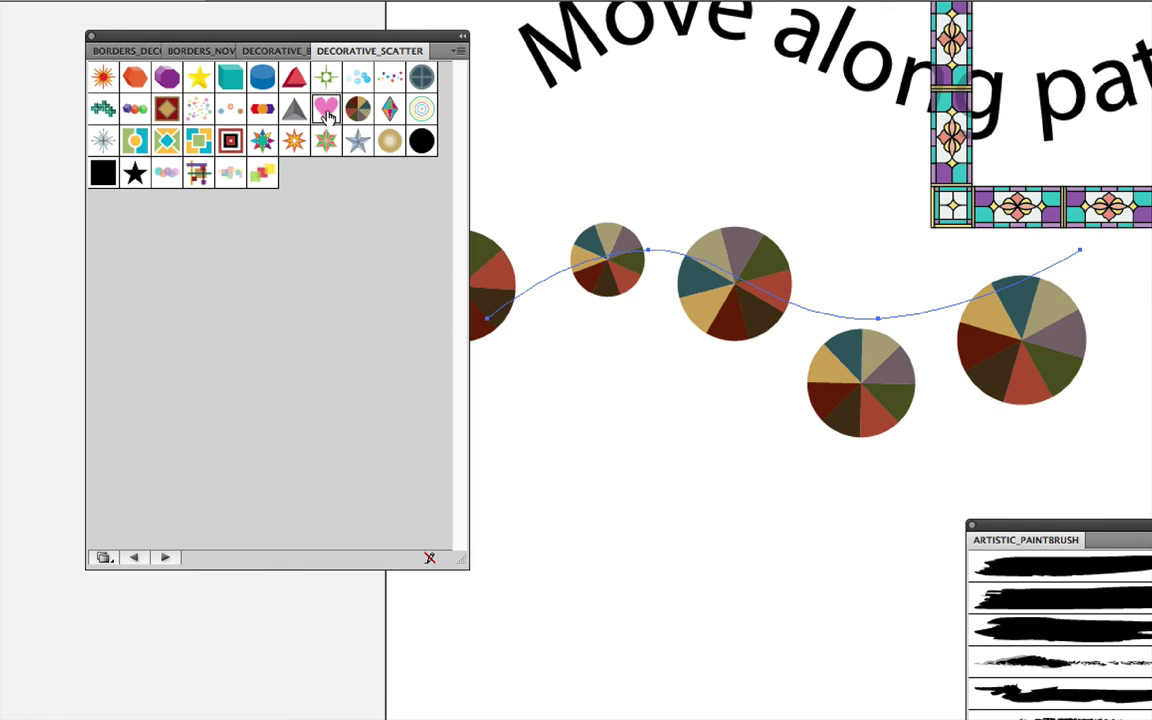
{"action": "left_click", "coordinate": [327, 112]}
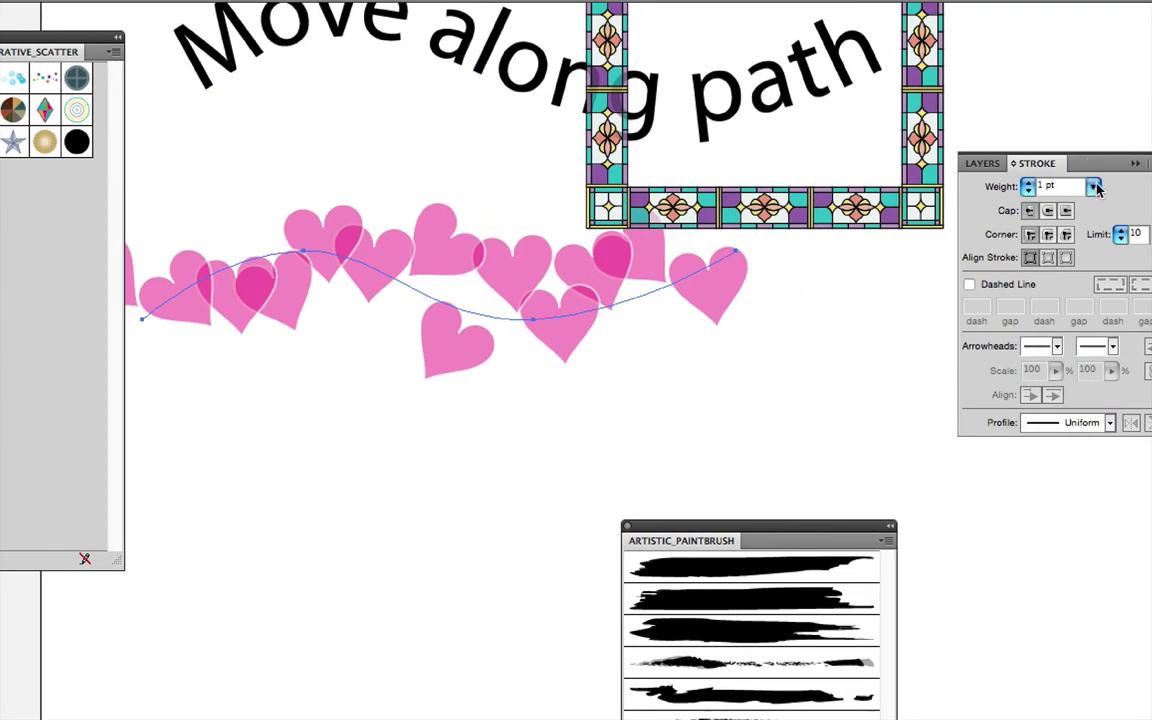
Try a 0.75 pt stroke weight on the hearts path, and settle on 0.5 pt.
{"action": "left_click", "coordinate": [1093, 186]}
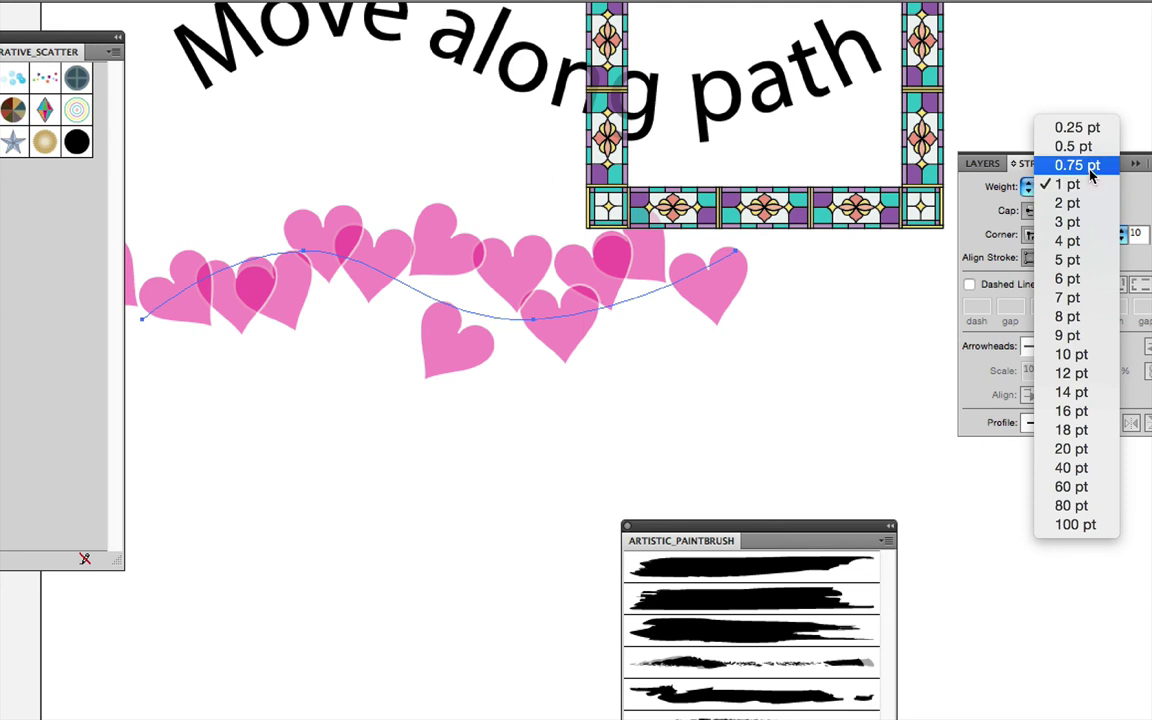
{"action": "left_click", "coordinate": [1091, 166]}
{"action": "left_click", "coordinate": [1092, 182]}
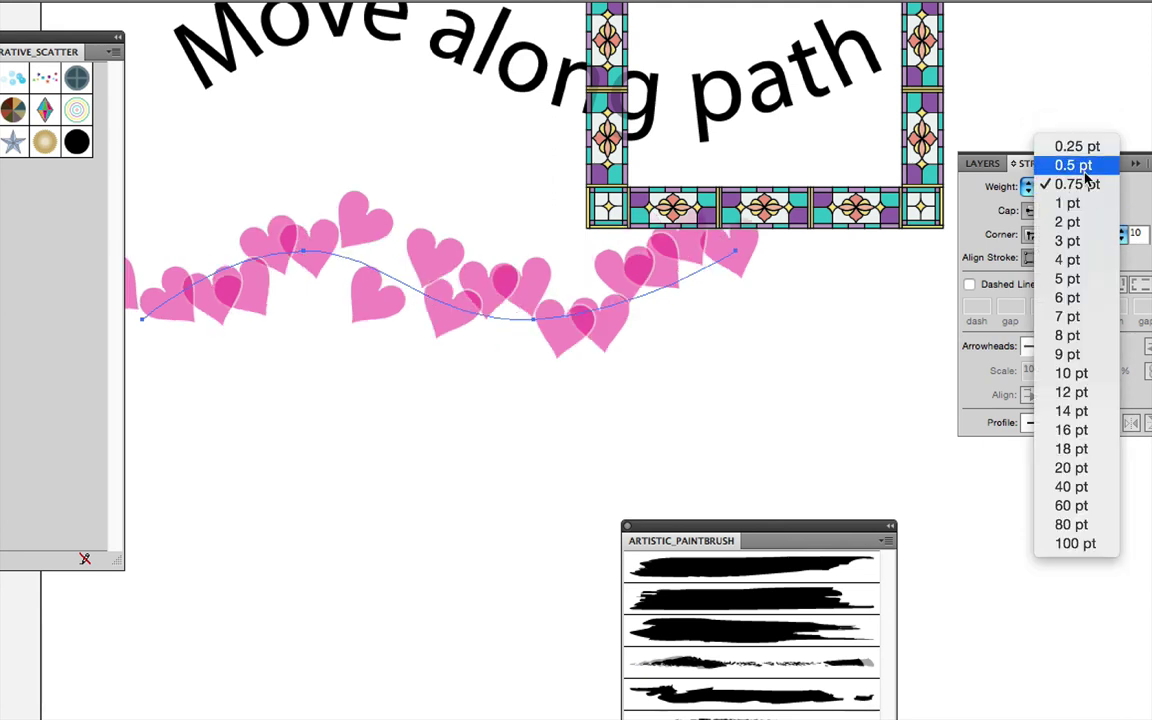
{"action": "left_click", "coordinate": [1084, 168]}
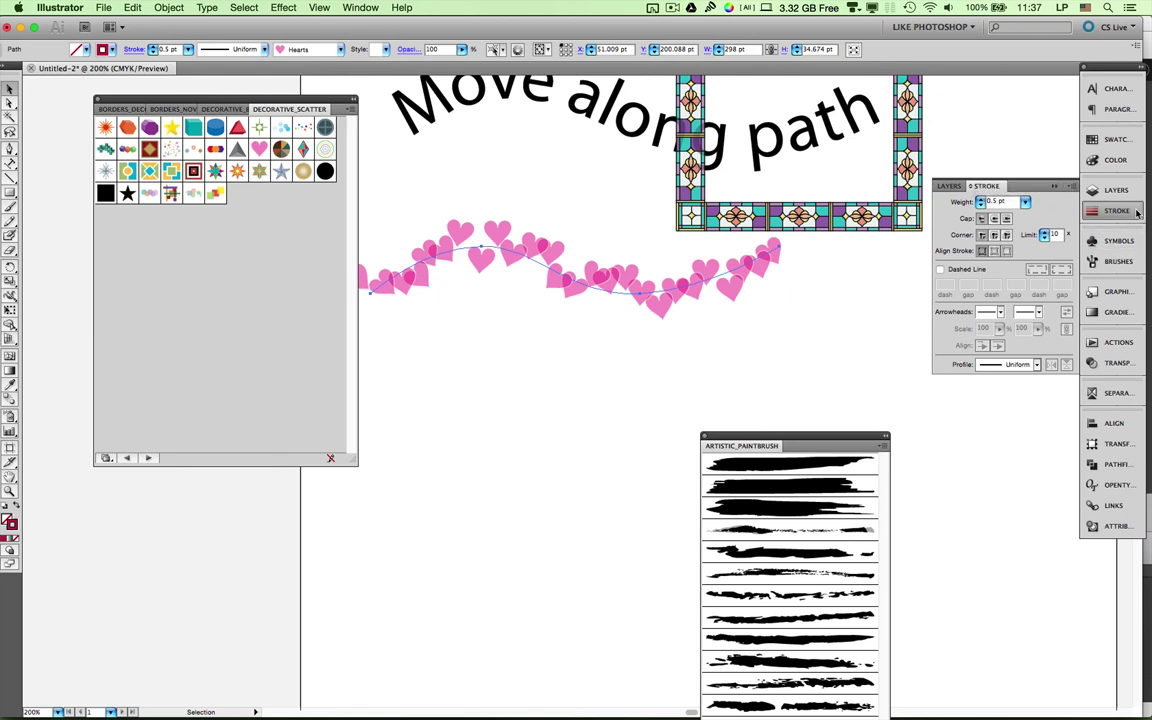
Show the document's brushes and look through the brush library categories that can be opened, such as Arrows and Artistic.
{"action": "left_click", "coordinate": [1133, 214]}
{"action": "left_click", "coordinate": [1117, 261]}
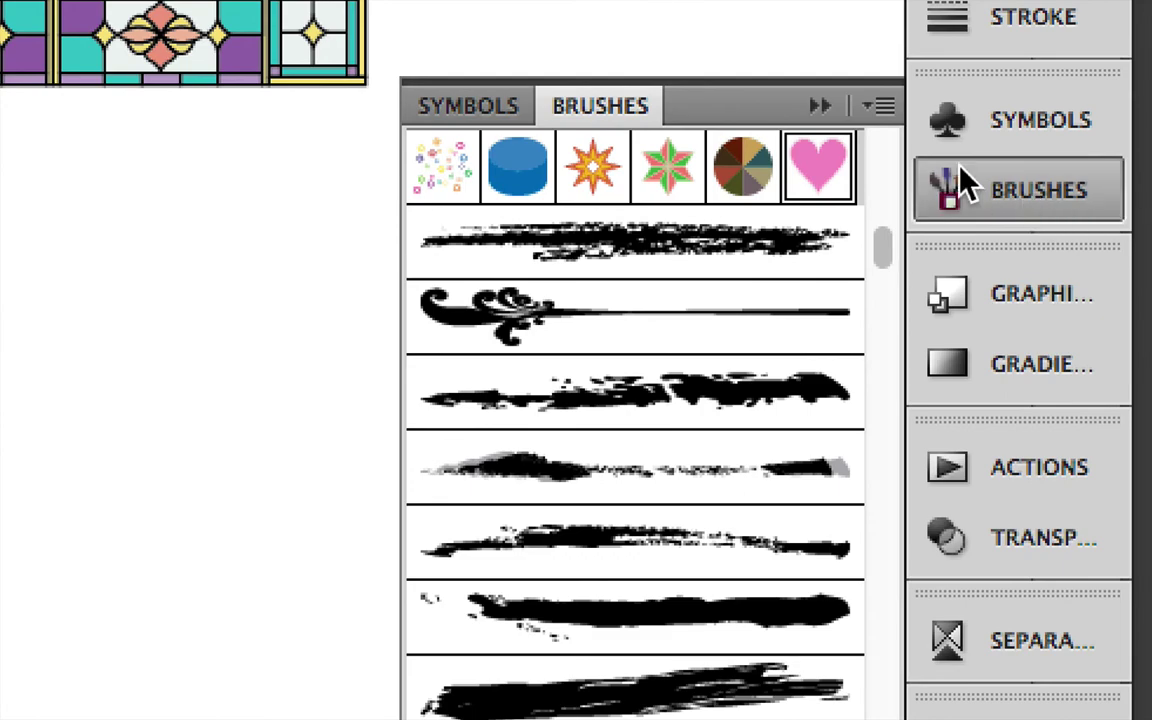
{"action": "left_click", "coordinate": [877, 108]}
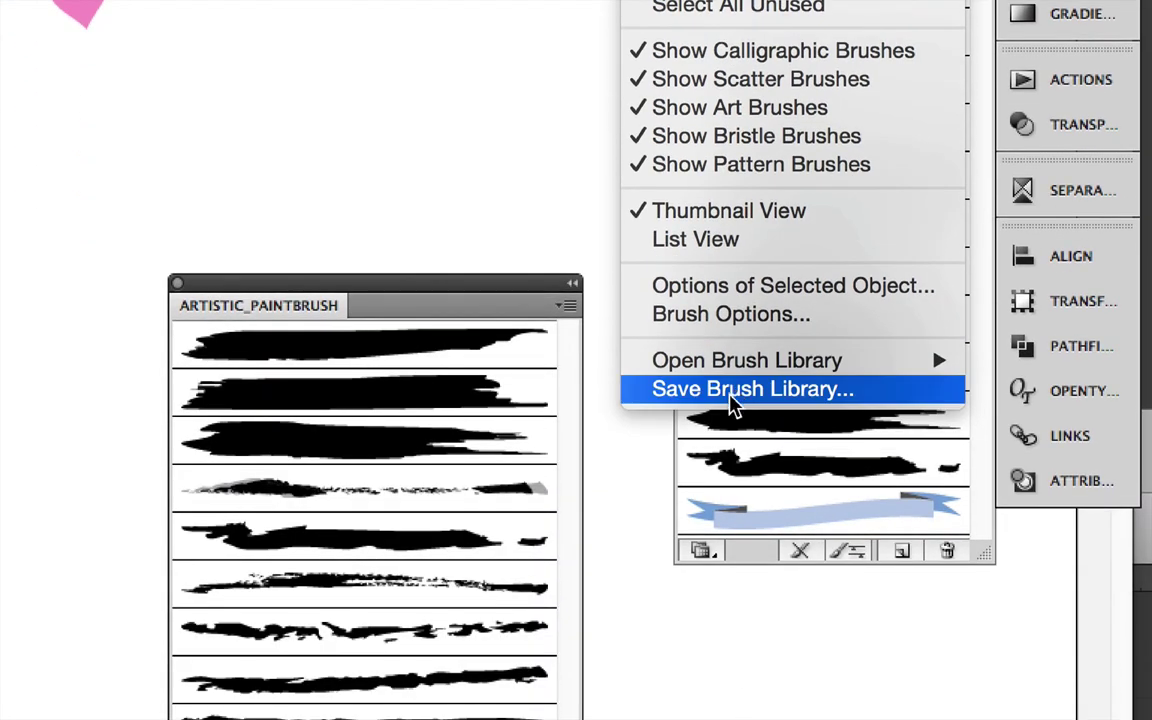
{"action": "mouse_move", "coordinate": [740, 418]}
{"action": "mouse_move", "coordinate": [535, 553]}
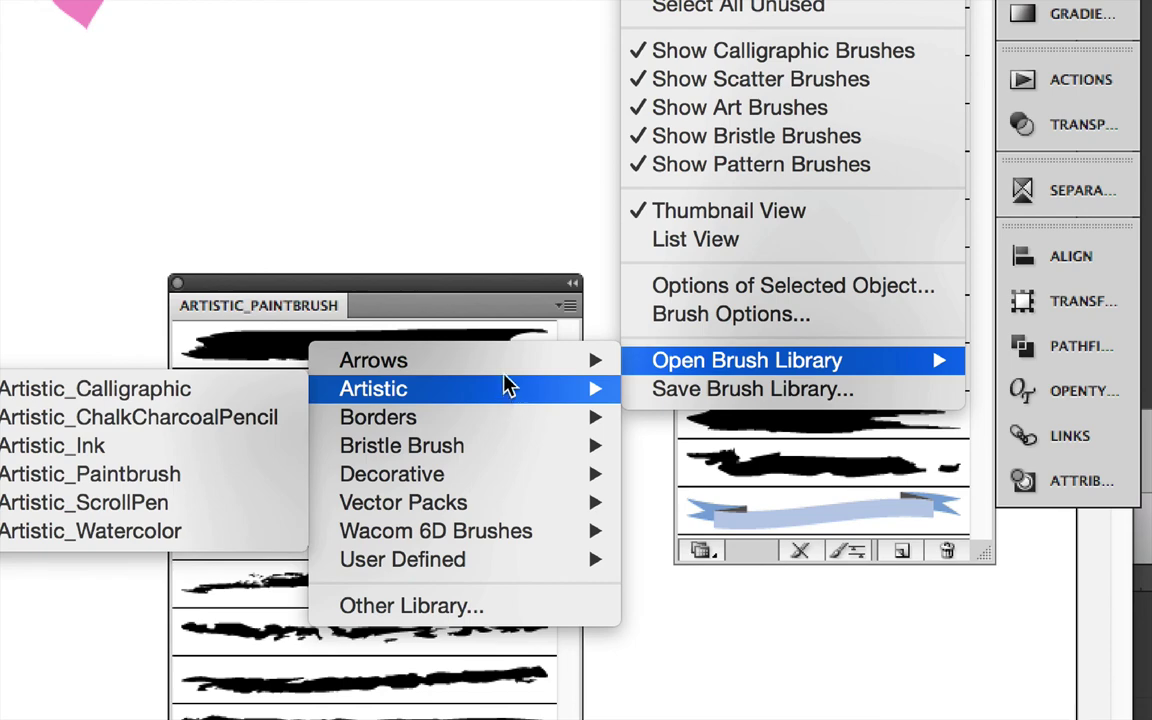
{"action": "mouse_move", "coordinate": [505, 370]}
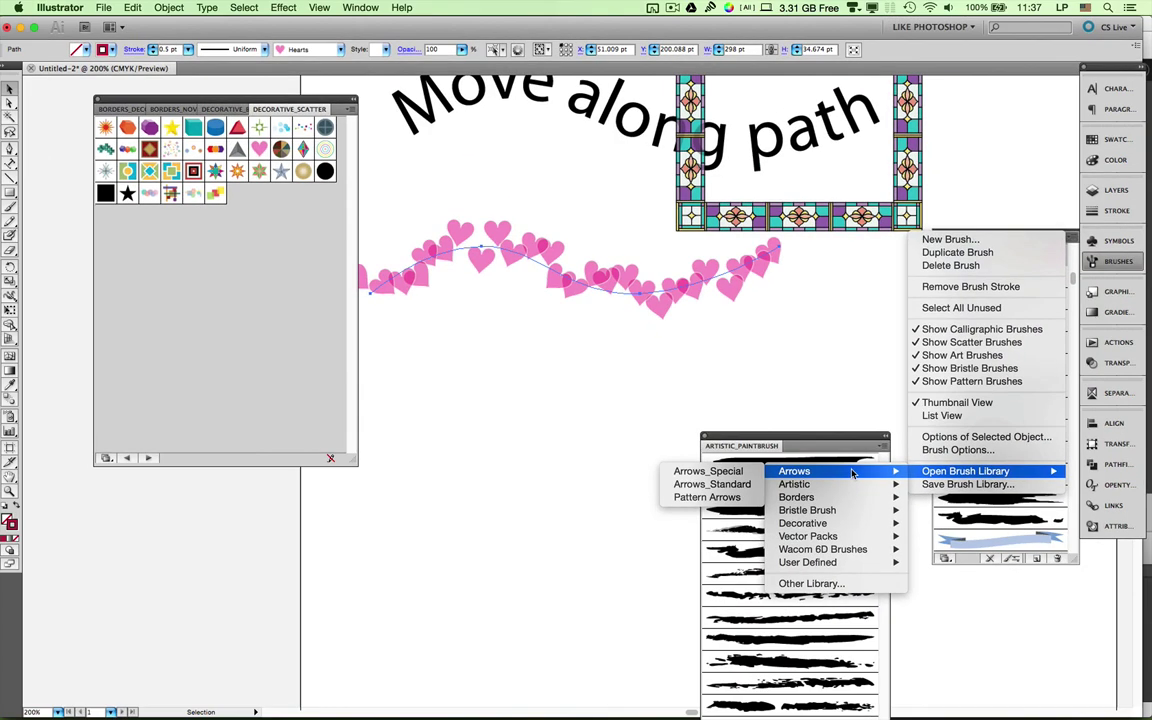
{"action": "left_click", "coordinate": [778, 352]}
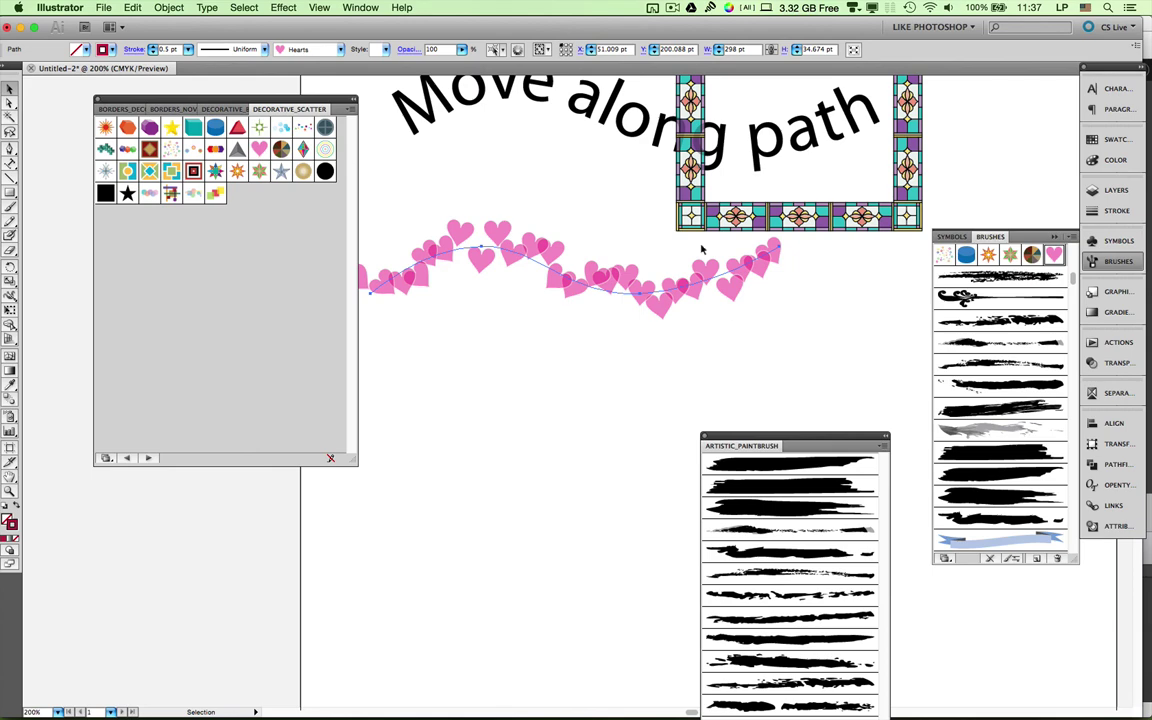
Close the Artistic_Paintbrush library and the grouped border and decorative libraries, and collapse the Brushes panel.
{"action": "scroll", "coordinate": [778, 352], "scroll_direction": "up", "scroll_amount": 3}
{"action": "scroll", "coordinate": [640, 300], "scroll_direction": "up", "scroll_amount": 1}
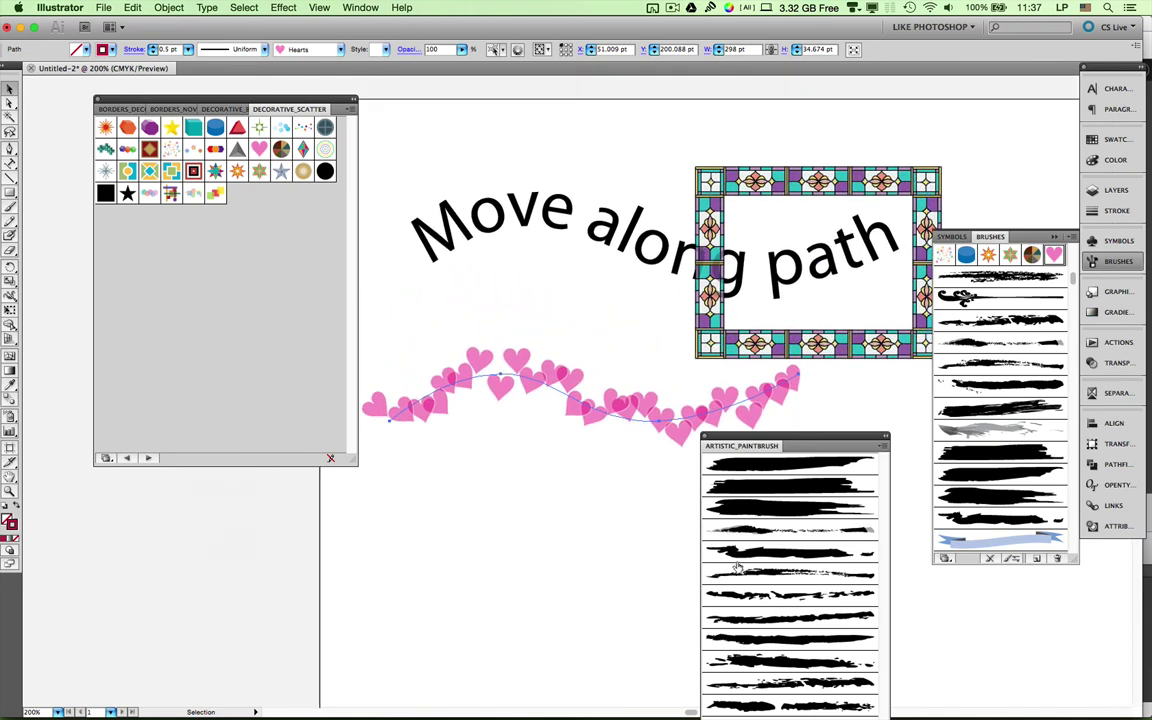
{"action": "left_click", "coordinate": [705, 437]}
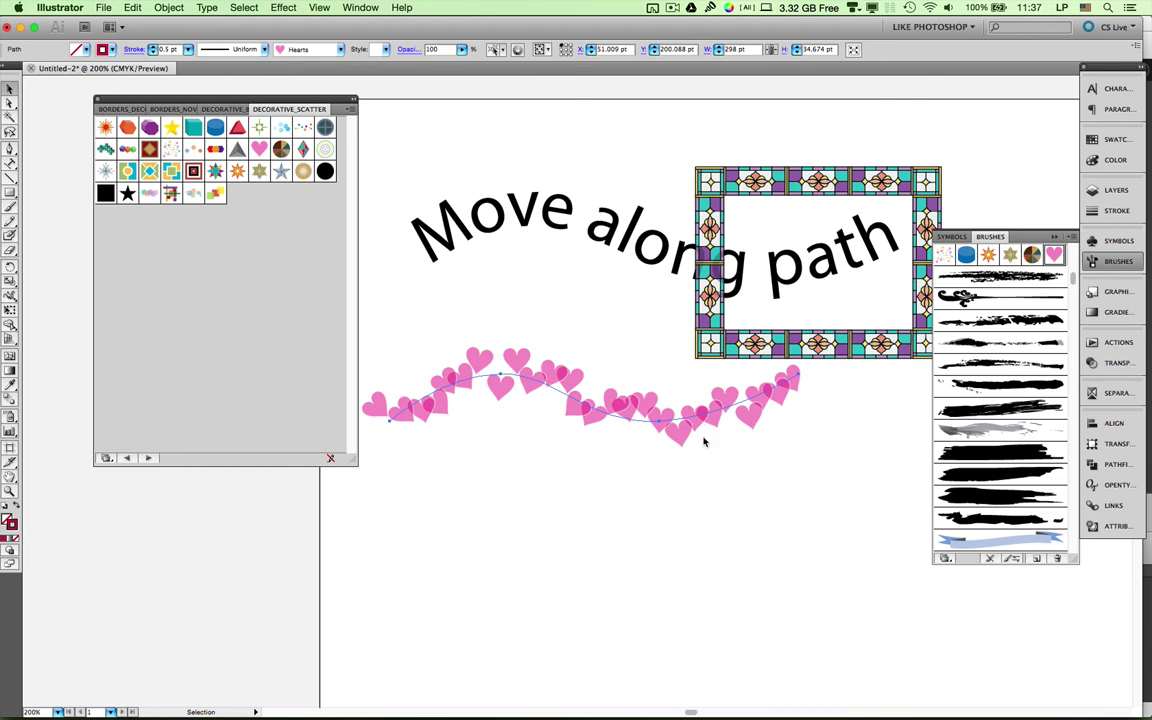
{"action": "left_click", "coordinate": [99, 100]}
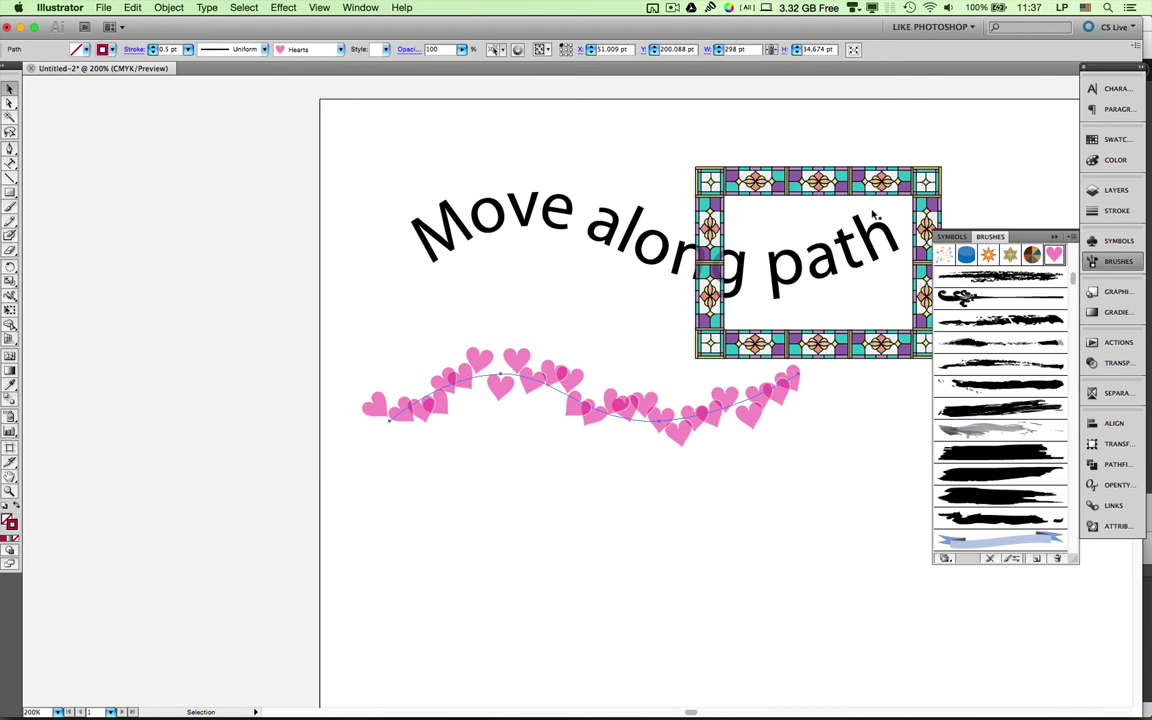
{"action": "left_click", "coordinate": [1107, 263]}
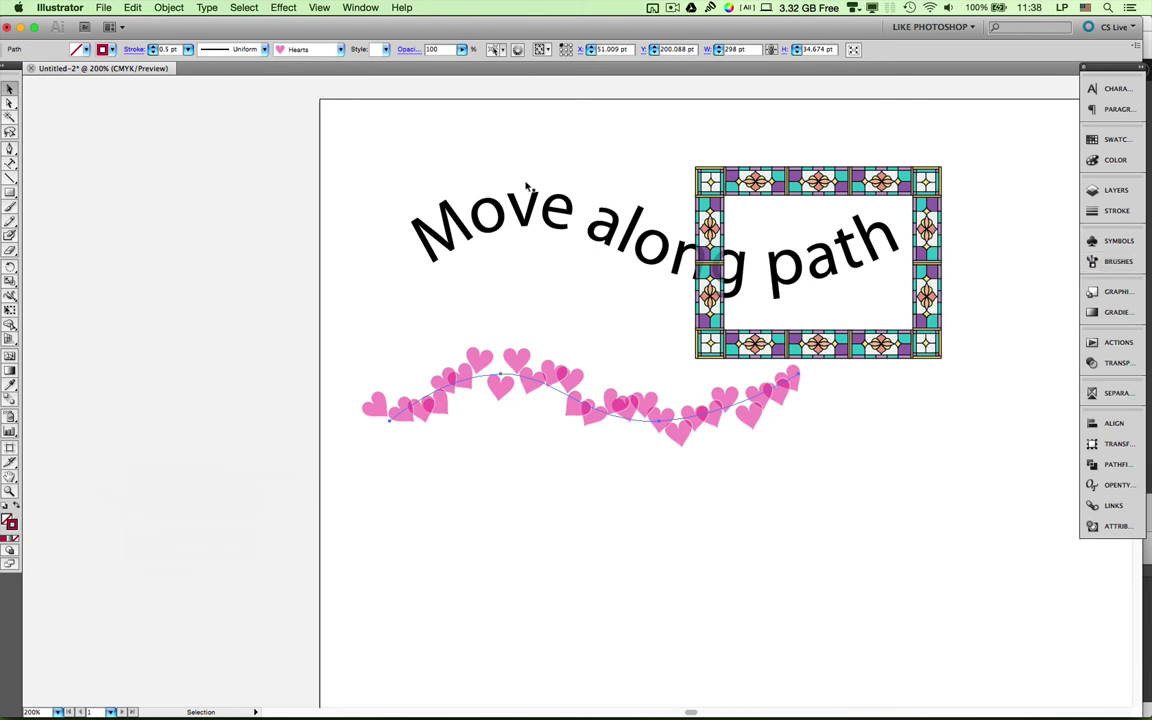
Select all the artwork and delete it to leave an empty artboard.
{"action": "left_click", "coordinate": [365, 128]}
{"action": "key", "text": "super+a"}
{"action": "key", "text": "Delete"}
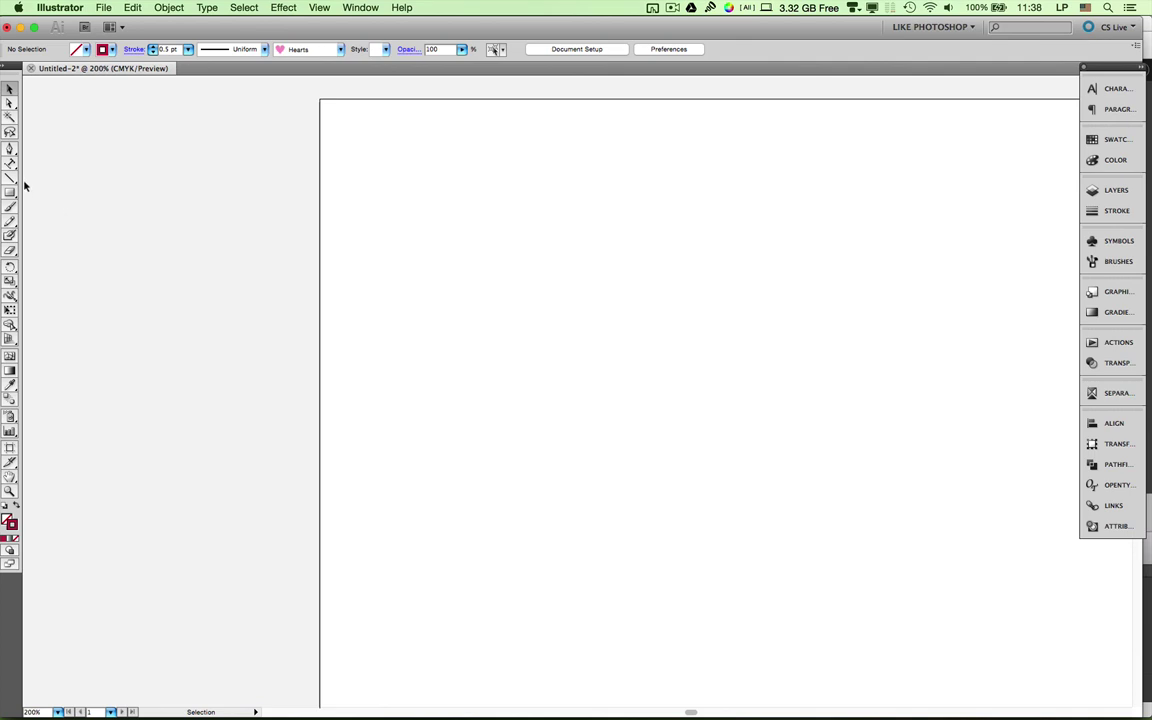
Draw an open Pen path with a horizontal line about 236 pt long, a rounded corner and a vertical drop, about 310 by 169 pt overall.
{"action": "left_click", "coordinate": [10, 148]}
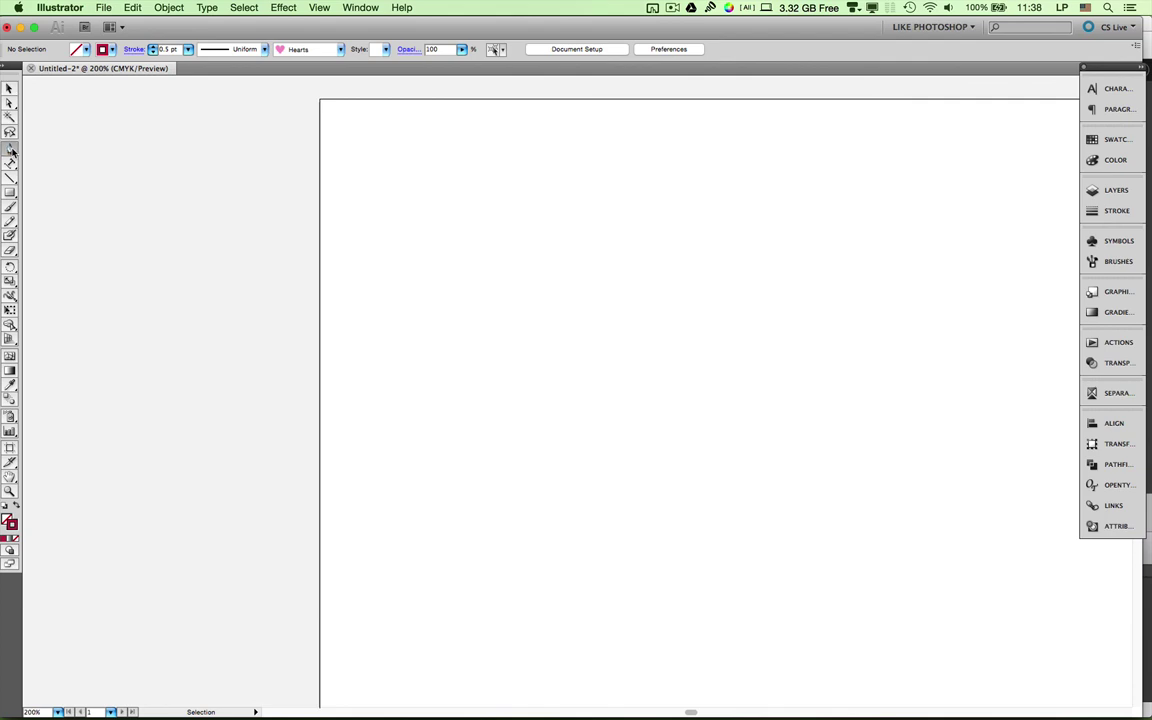
{"action": "left_click", "coordinate": [391, 237]}
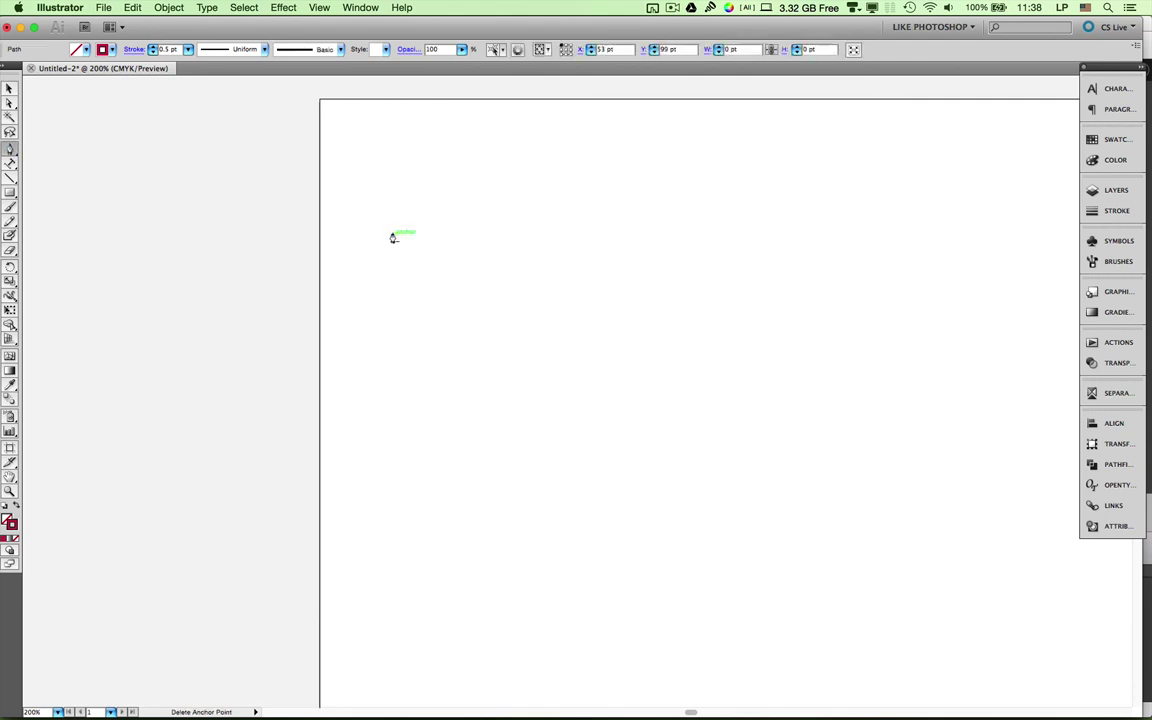
{"action": "left_click", "coordinate": [715, 236]}
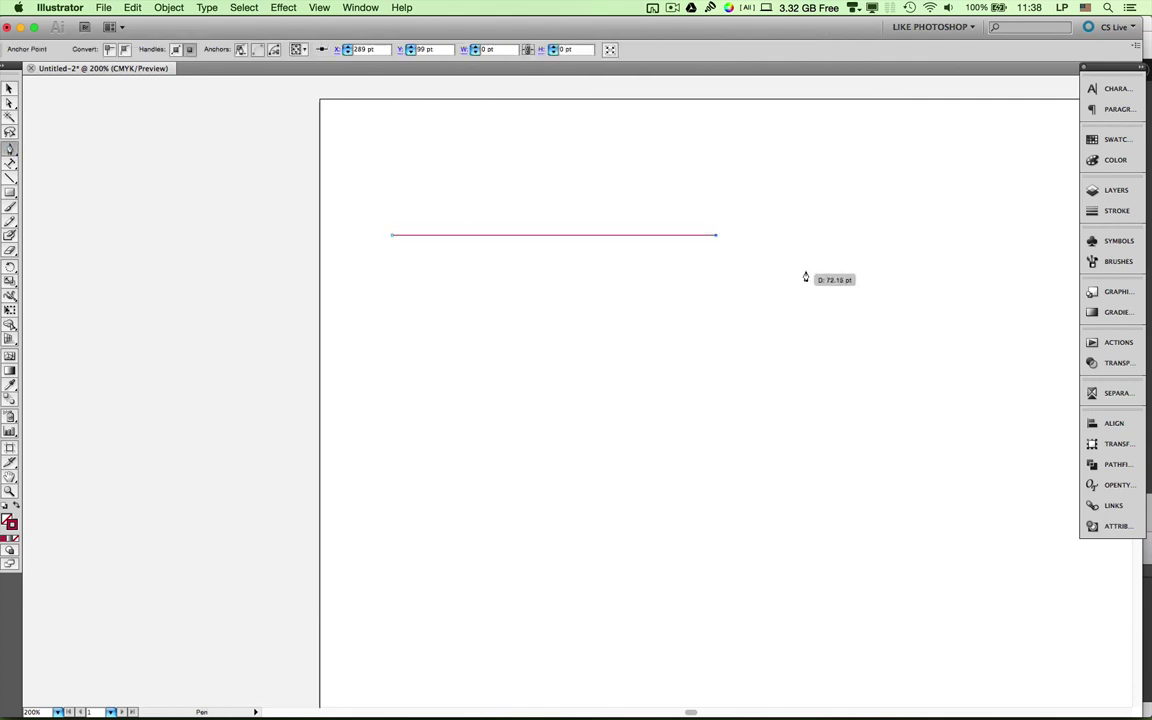
{"action": "left_click_drag", "start_coordinate": [806, 272], "coordinate": [819, 316]}
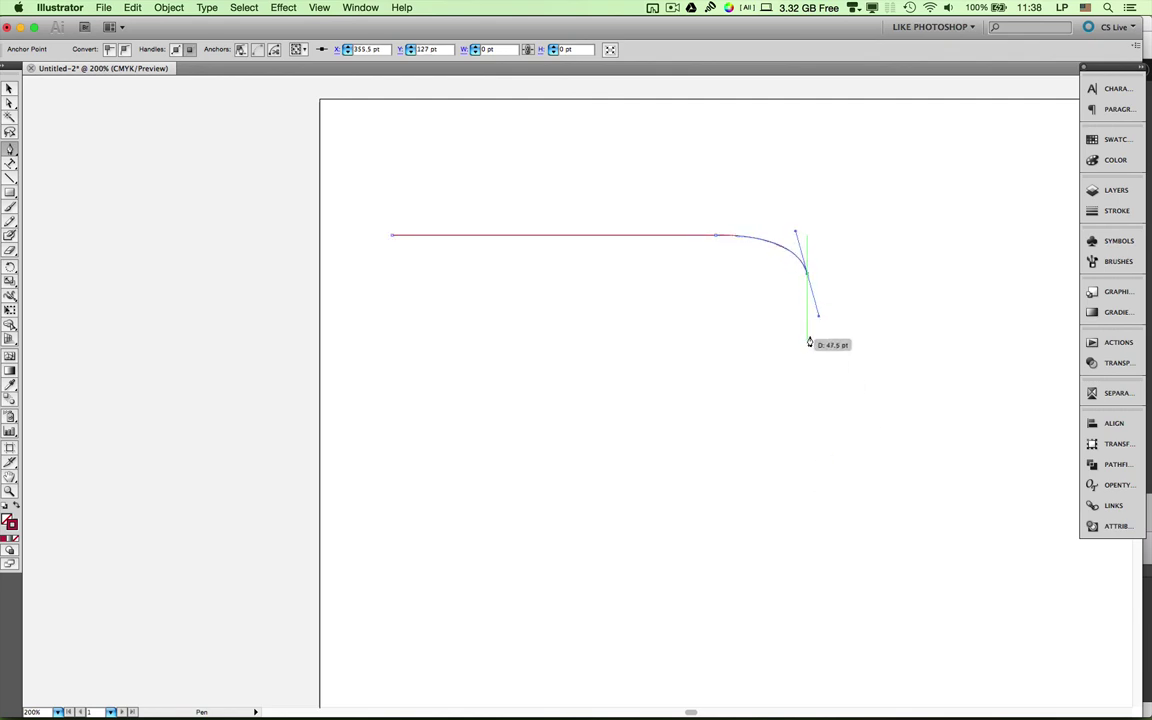
{"action": "left_click", "coordinate": [816, 335]}
{"action": "left_click", "coordinate": [816, 468]}
Place the text "Fall off of a CLIFF!!!" along the open cliff-shaped path, starting near its left end, and deselect it.
{"action": "left_click", "coordinate": [12, 168]}
{"action": "left_click", "coordinate": [407, 235]}
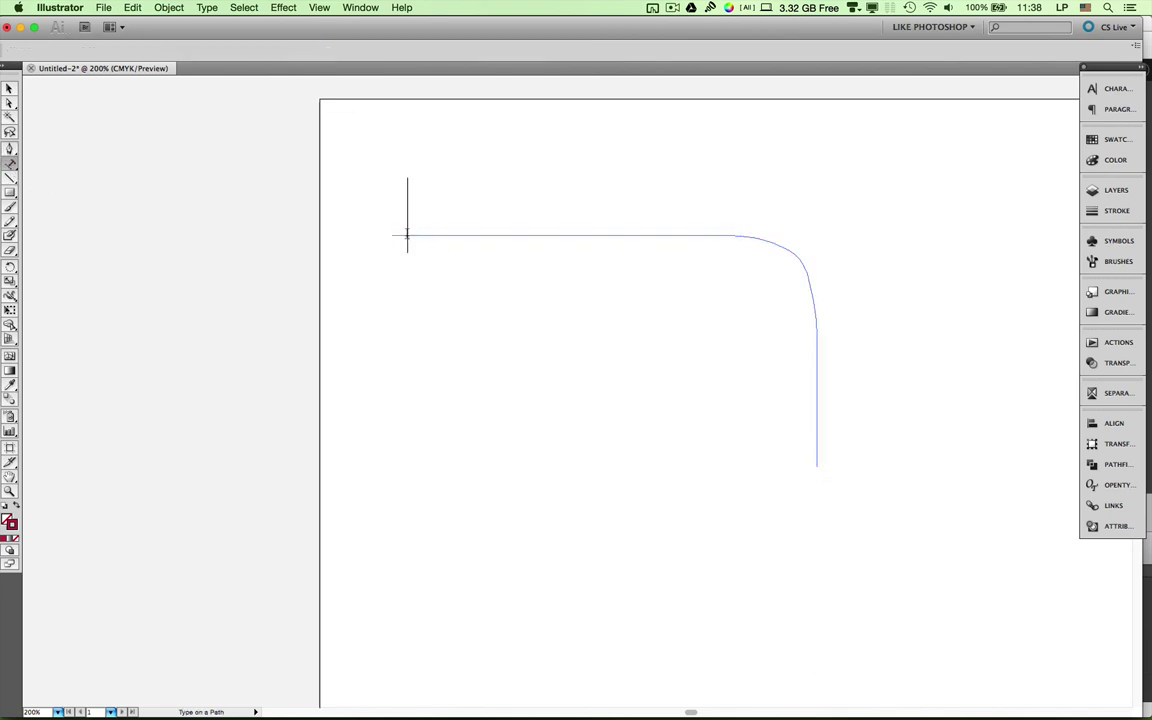
{"action": "type", "text": "Fall"}
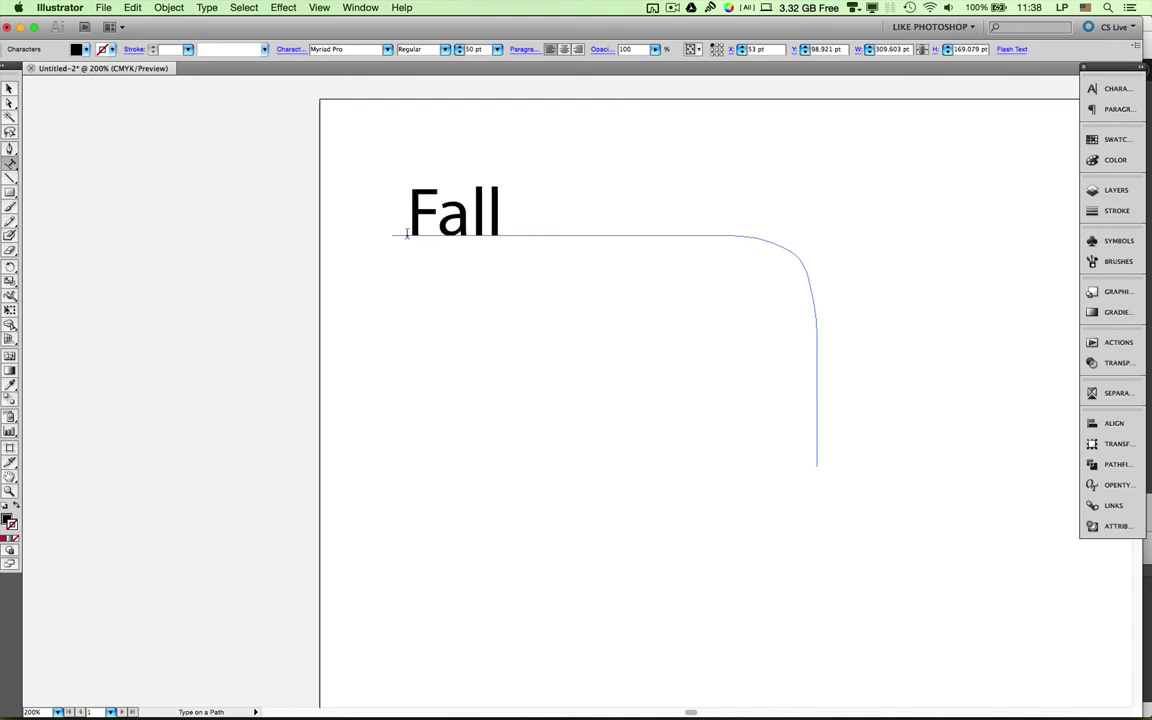
{"action": "type", "text": " off of a"}
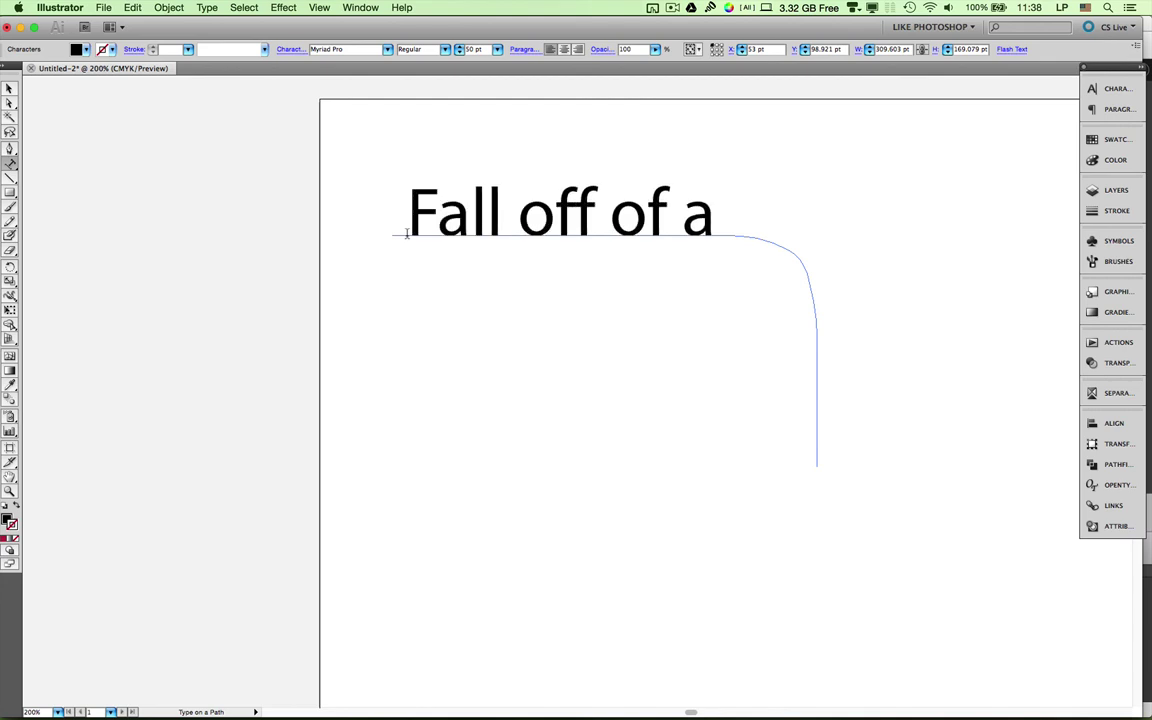
{"action": "type", "text": " CLIFF"}
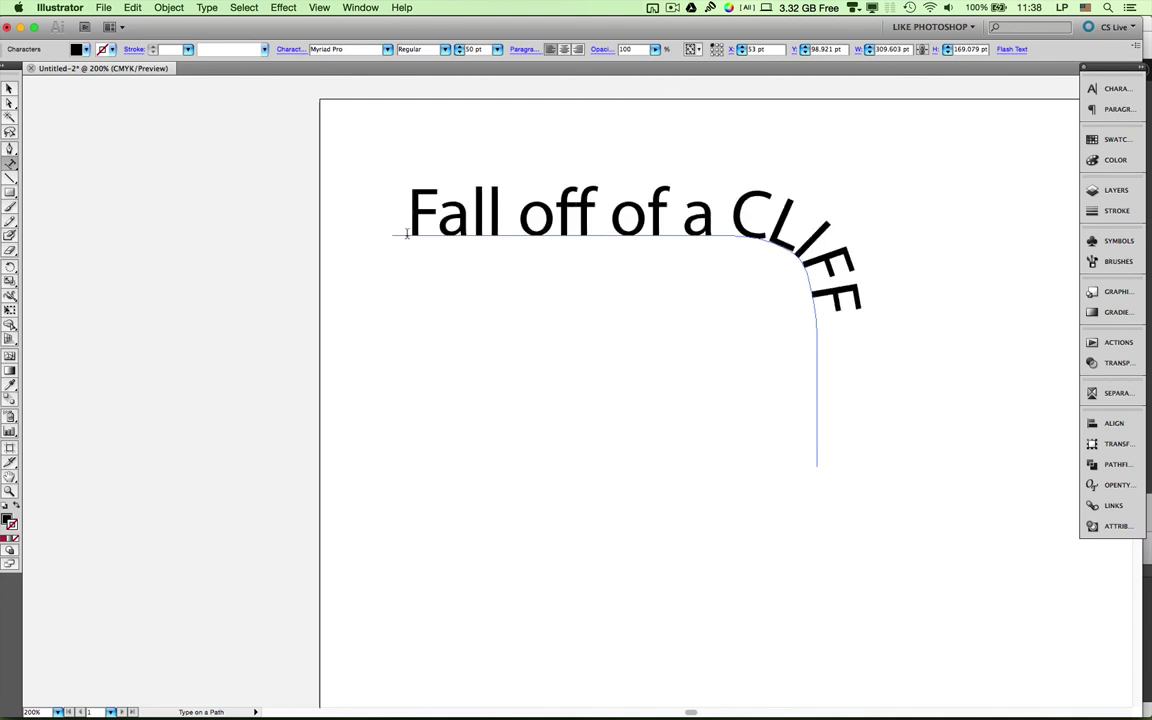
{"action": "type", "text": "!!!"}
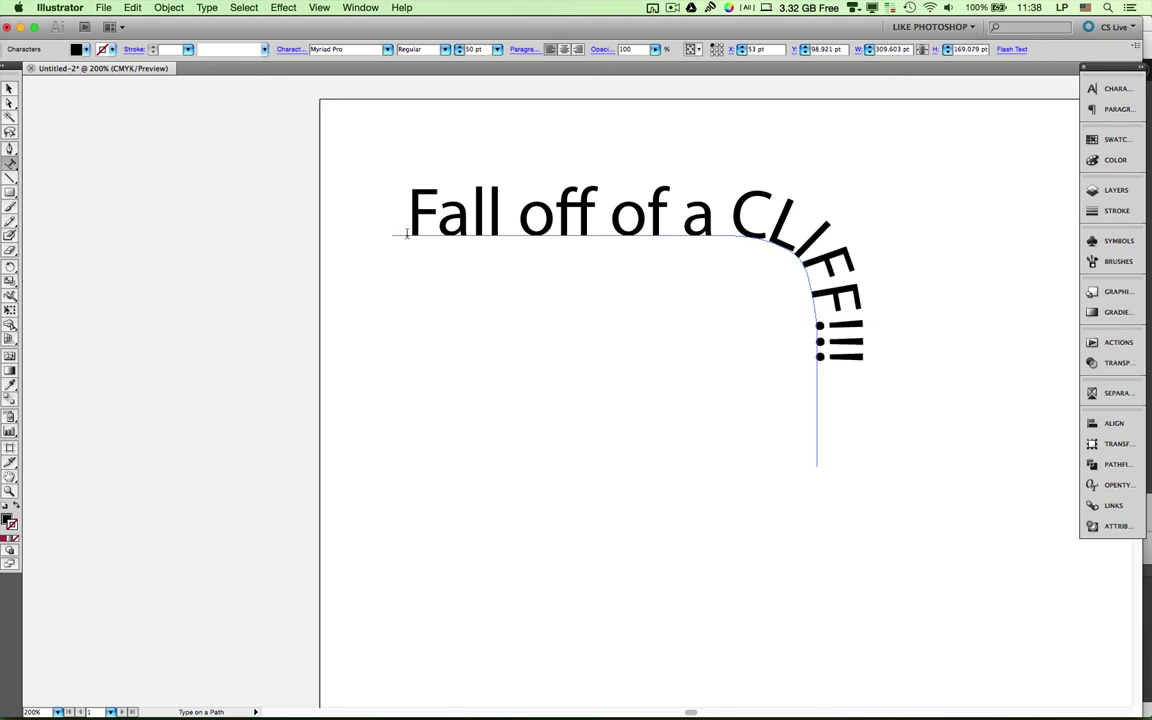
{"action": "left_click", "coordinate": [9, 88]}
{"action": "left_click", "coordinate": [497, 406]}
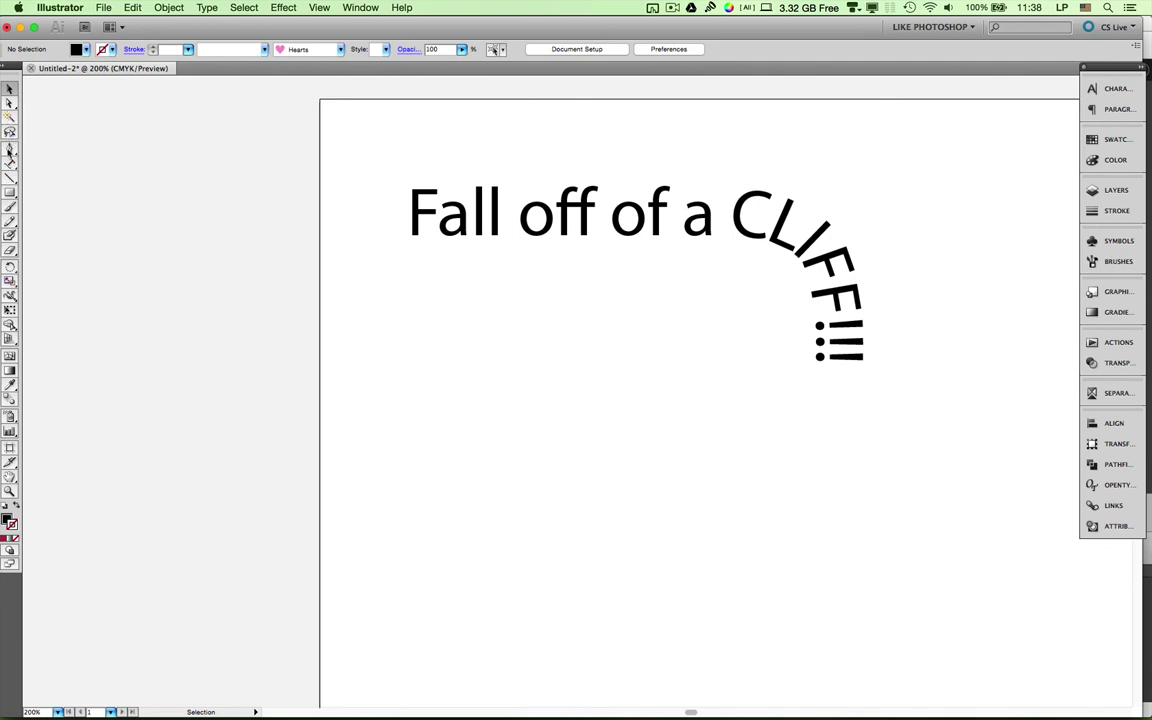
Draw an open Pen path under the text, running horizontally and curving downward at the right, about 264 by 37 pt overall.
{"action": "left_click", "coordinate": [10, 150]}
{"action": "left_click", "coordinate": [412, 358]}
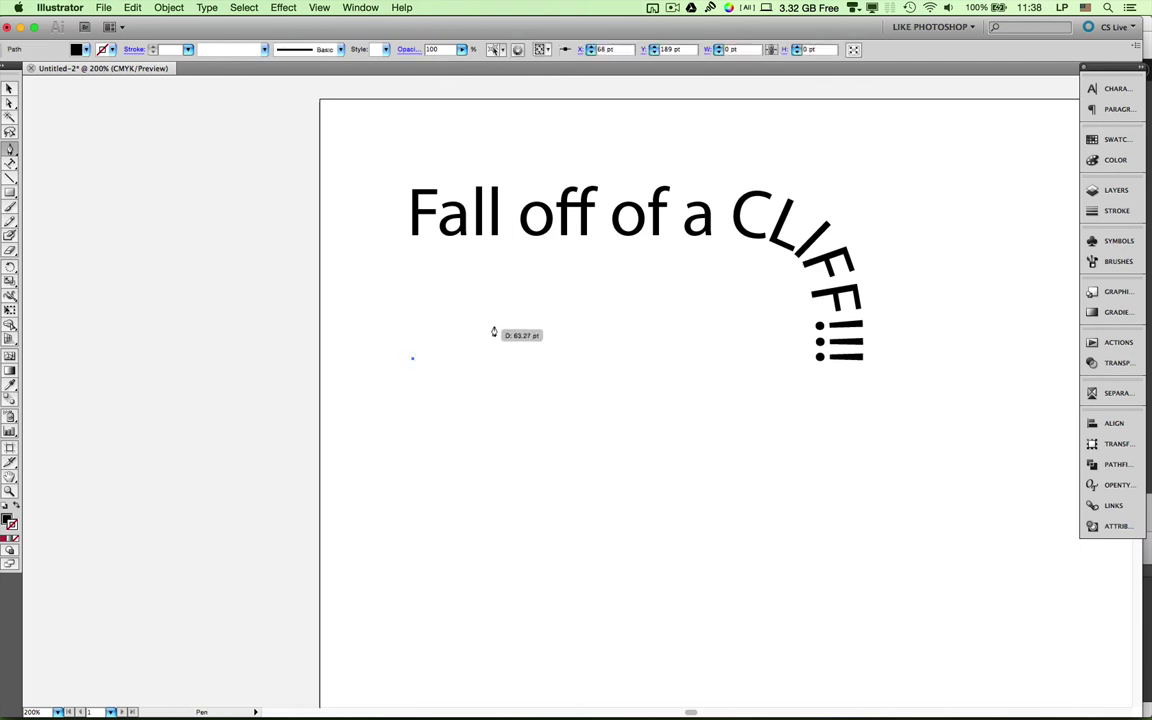
{"action": "key", "text": "super+shift+a"}
{"action": "left_click_drag", "start_coordinate": [412, 259], "coordinate": [651, 259]}
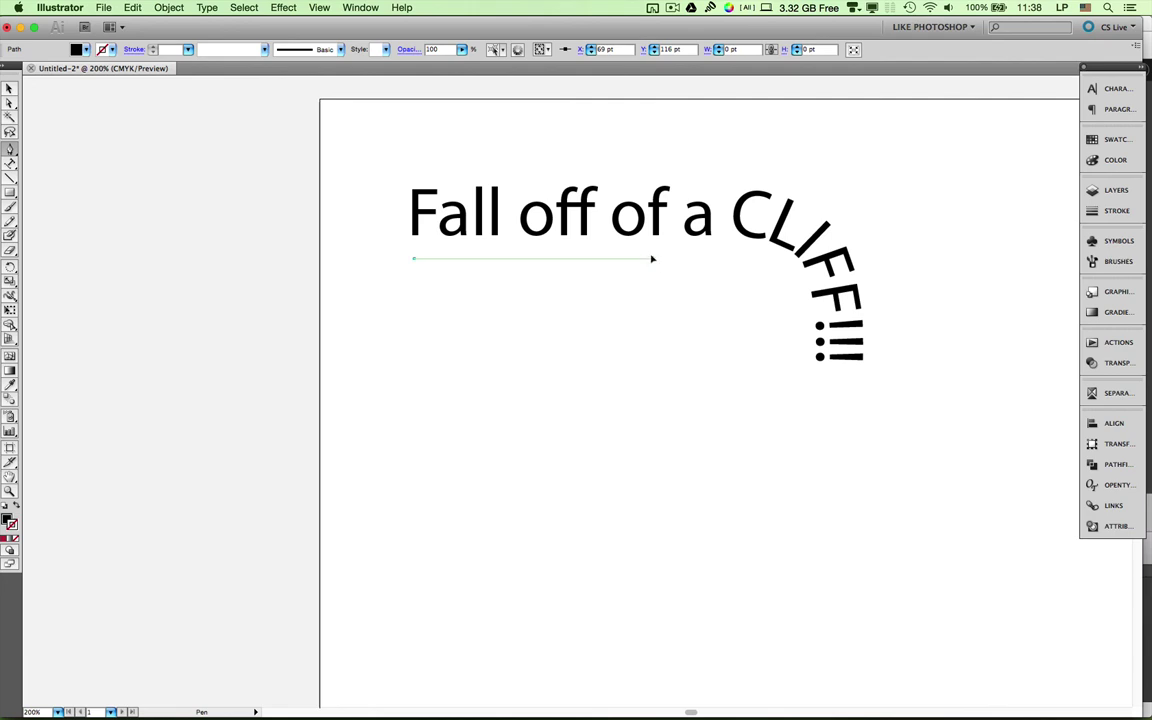
{"action": "left_click_drag", "start_coordinate": [734, 269], "coordinate": [772, 311]}
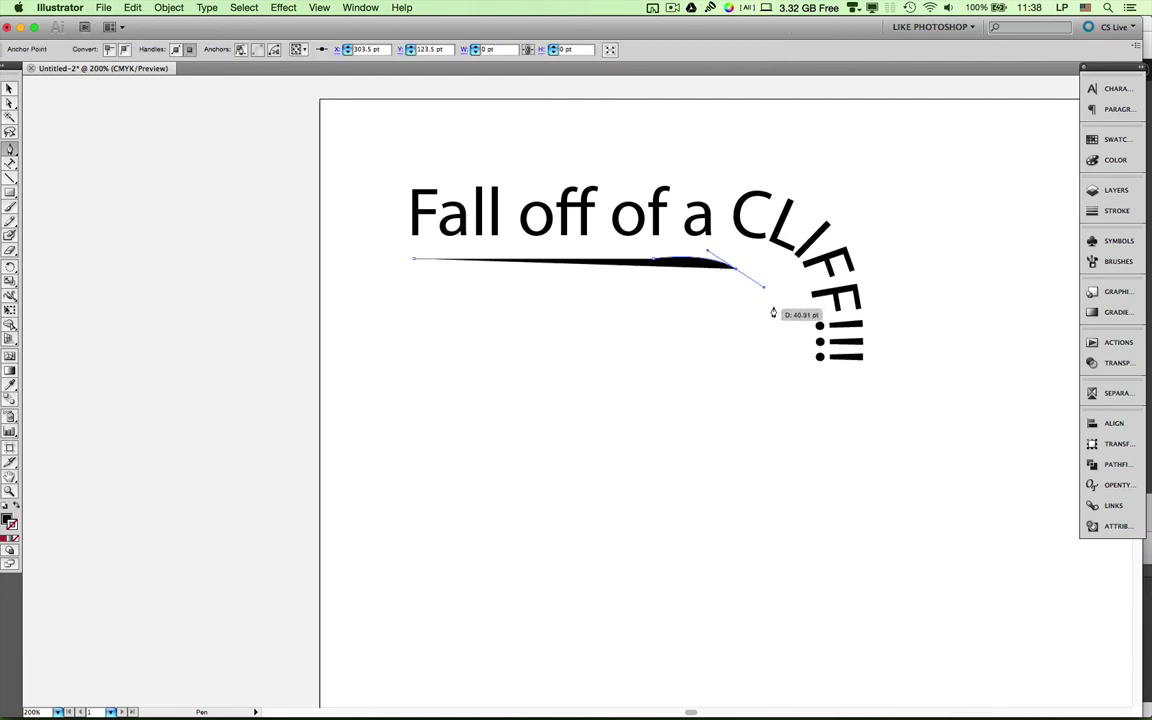
{"action": "left_click", "coordinate": [774, 312]}
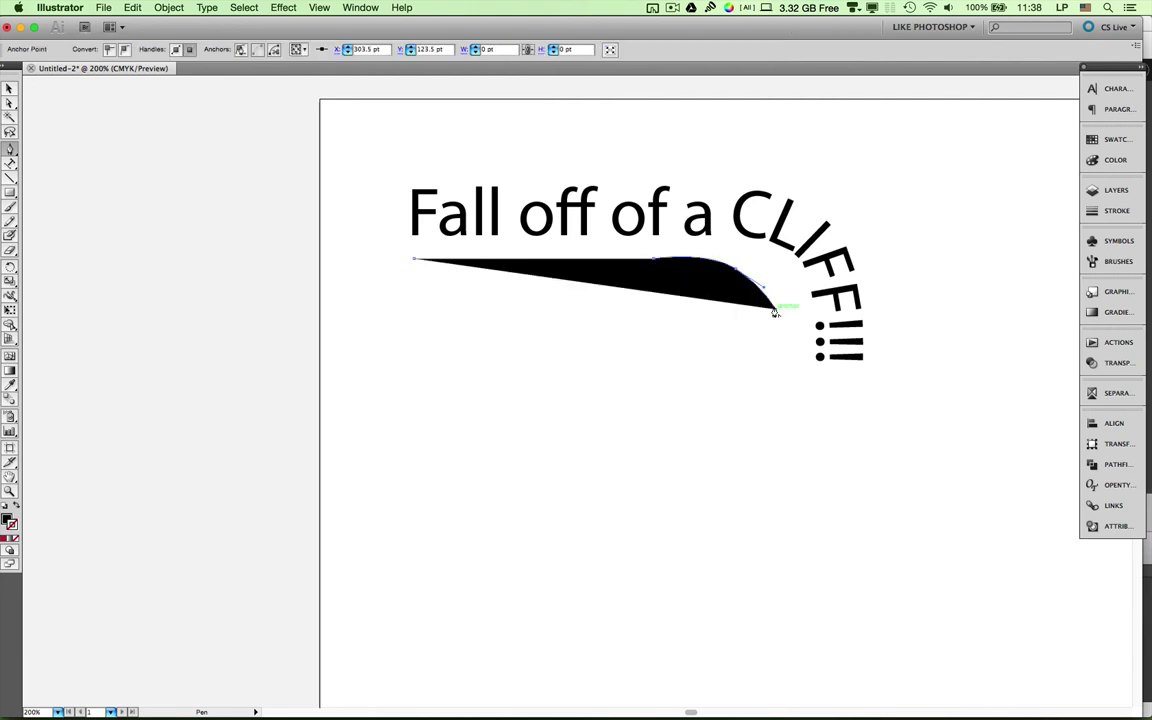
Set the new path's fill to None, apply the rough, dry-textured black art brush to it, and deselect it.
{"action": "left_click", "coordinate": [1116, 161]}
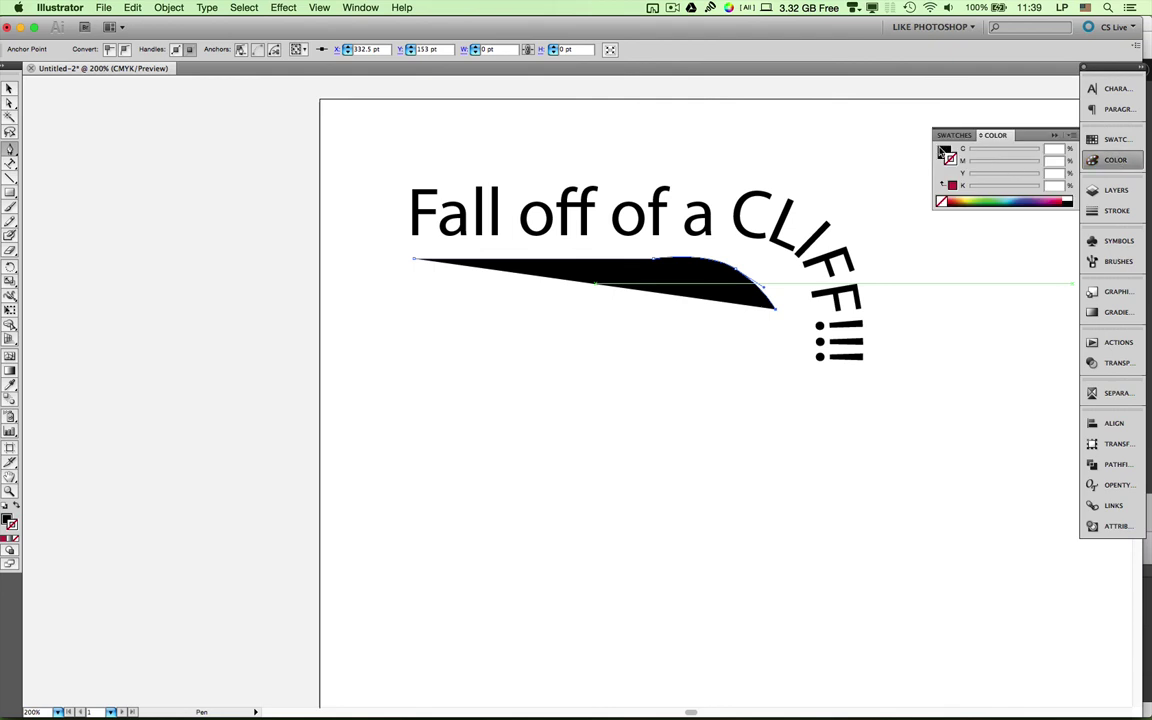
{"action": "left_click", "coordinate": [940, 201]}
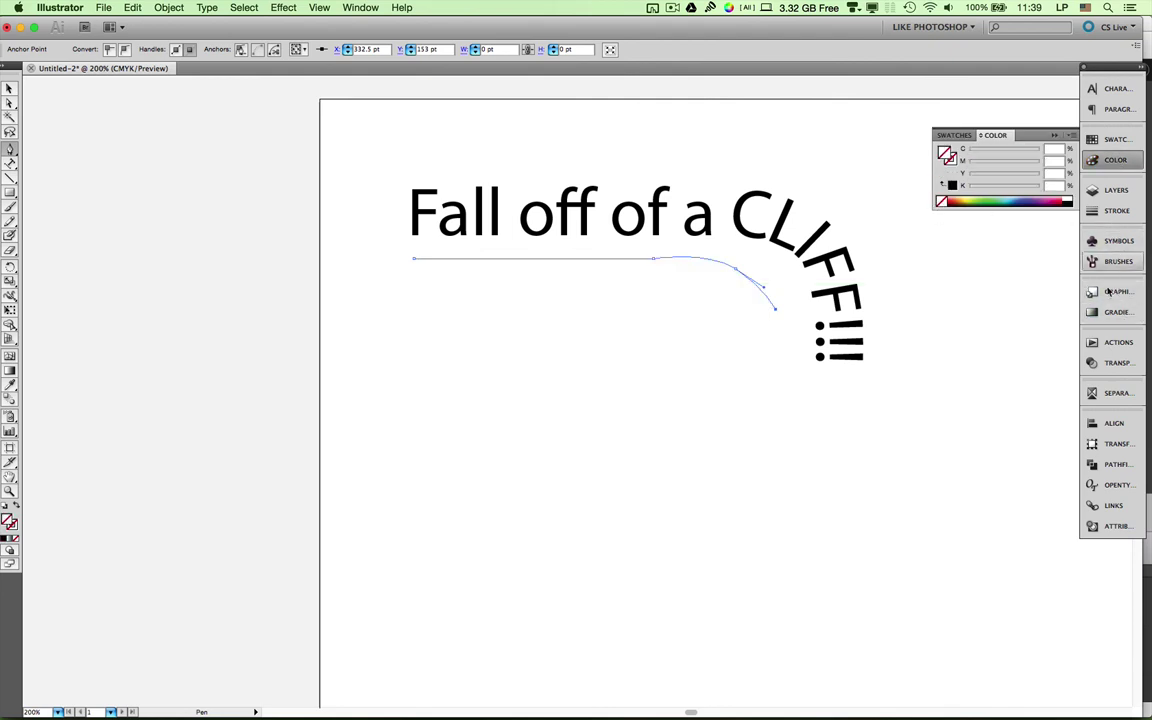
{"action": "left_click", "coordinate": [1118, 261]}
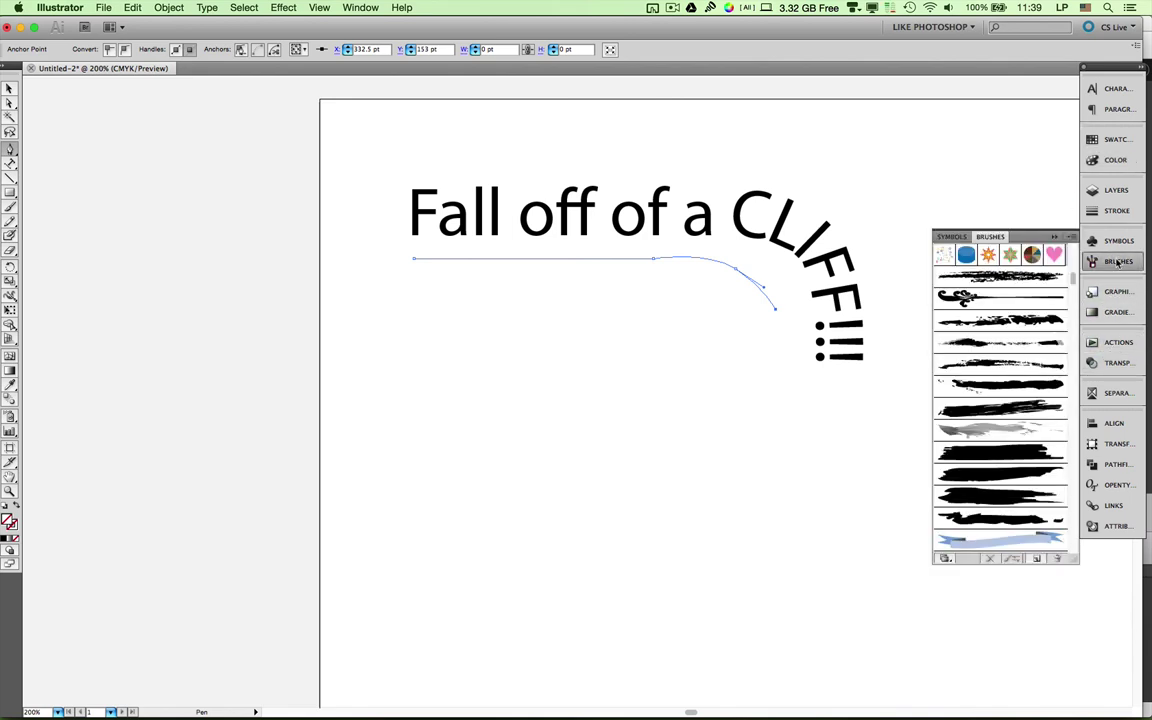
{"action": "left_click", "coordinate": [1020, 279]}
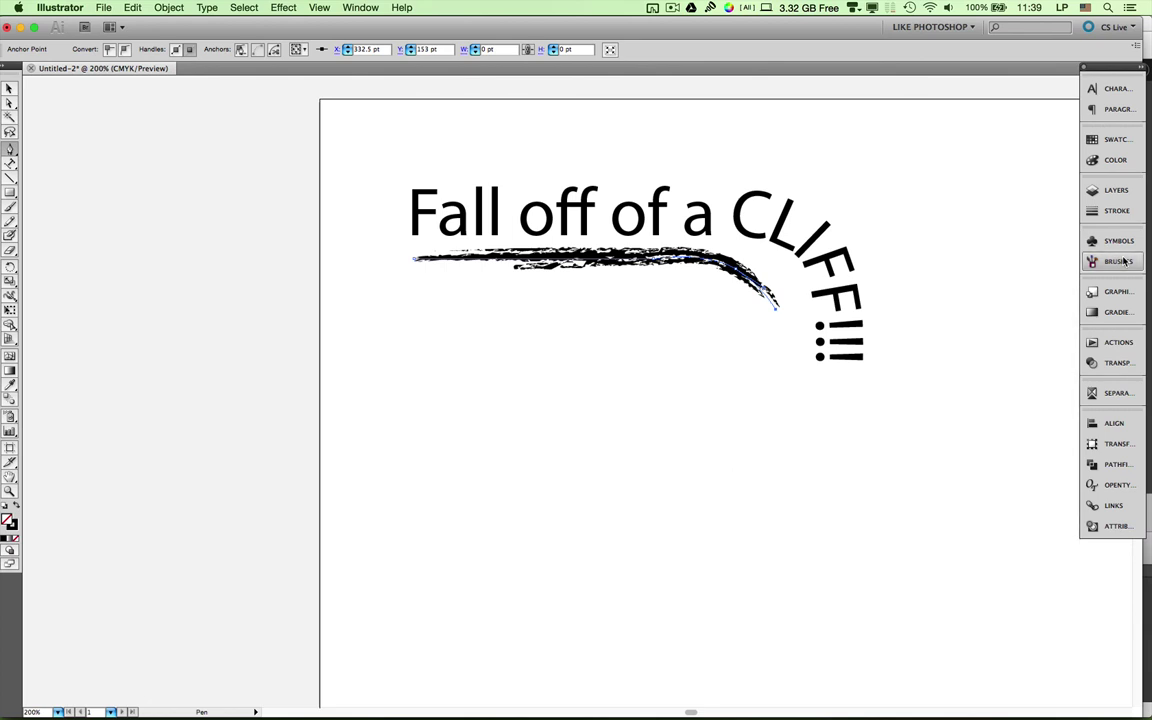
{"action": "left_click", "coordinate": [370, 274]}
{"action": "key", "text": "super+z"}
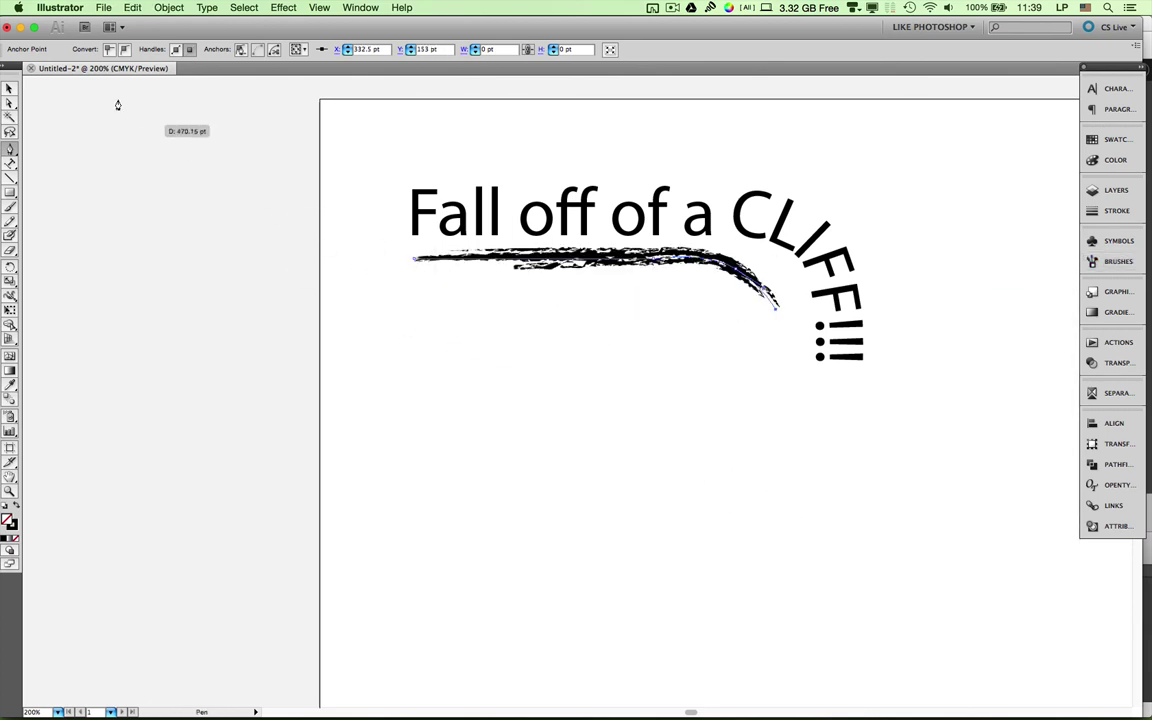
{"action": "left_click", "coordinate": [9, 88]}
{"action": "left_click", "coordinate": [252, 249]}
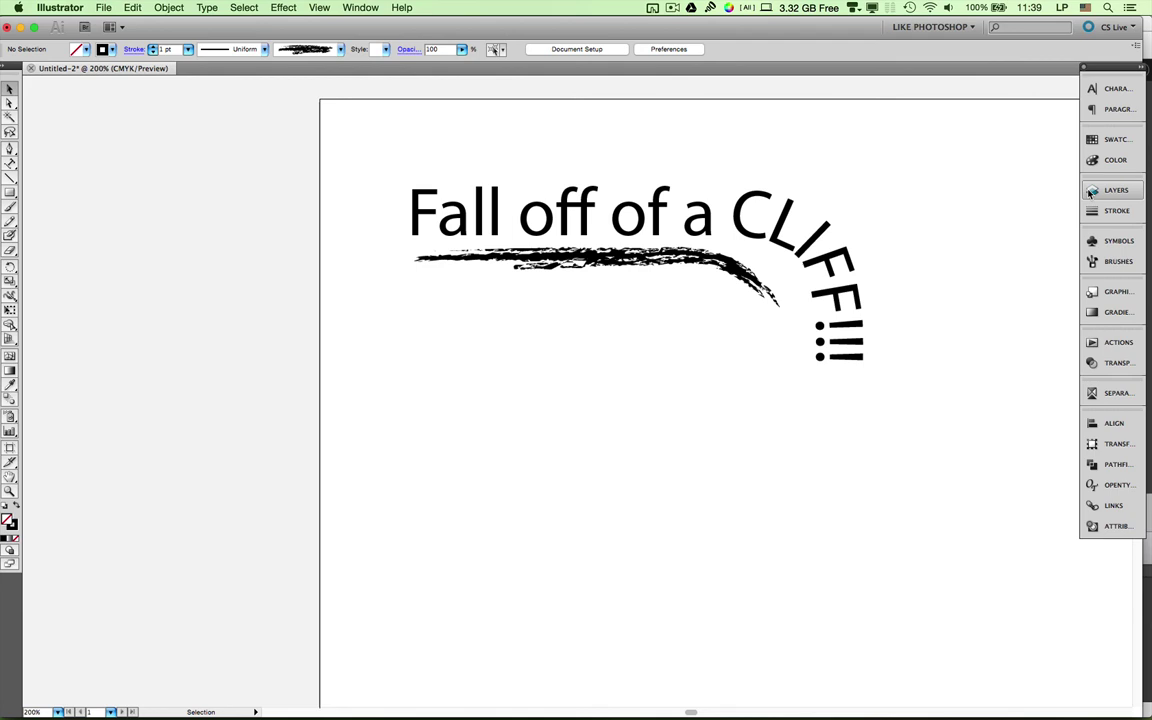
Show the file formats offered by Save As, keep Adobe Illustrator (ai), and close the dialog without saving.
{"action": "left_click", "coordinate": [103, 8]}
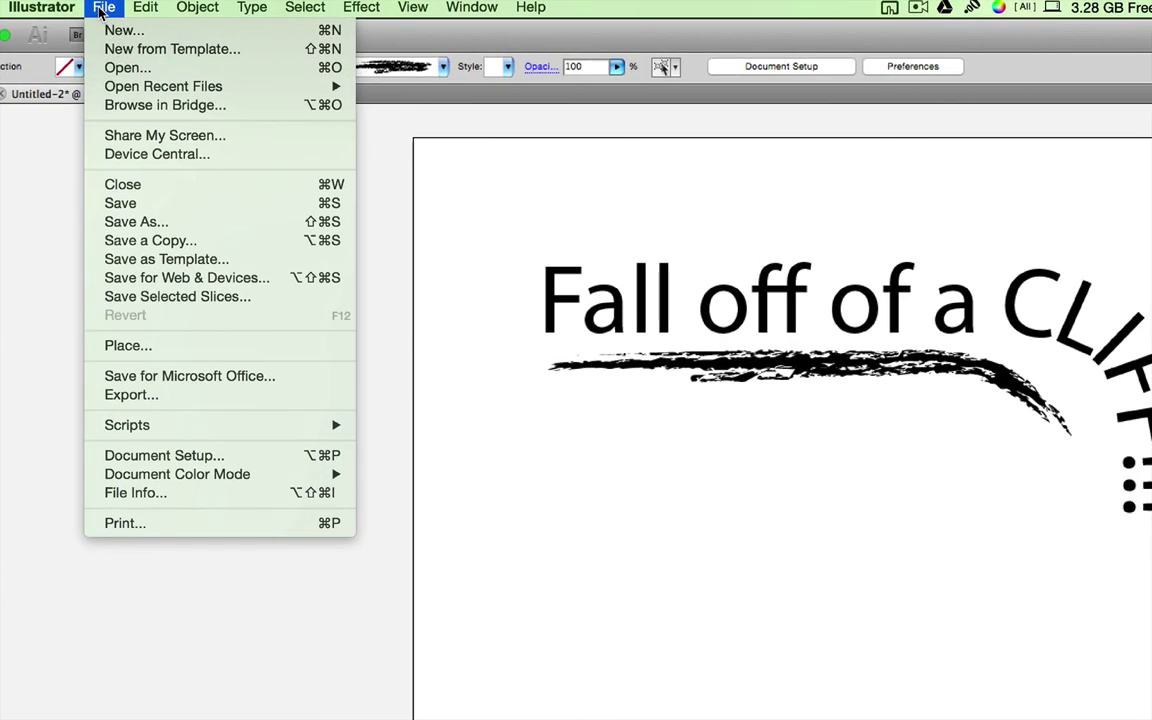
{"action": "left_click", "coordinate": [172, 222]}
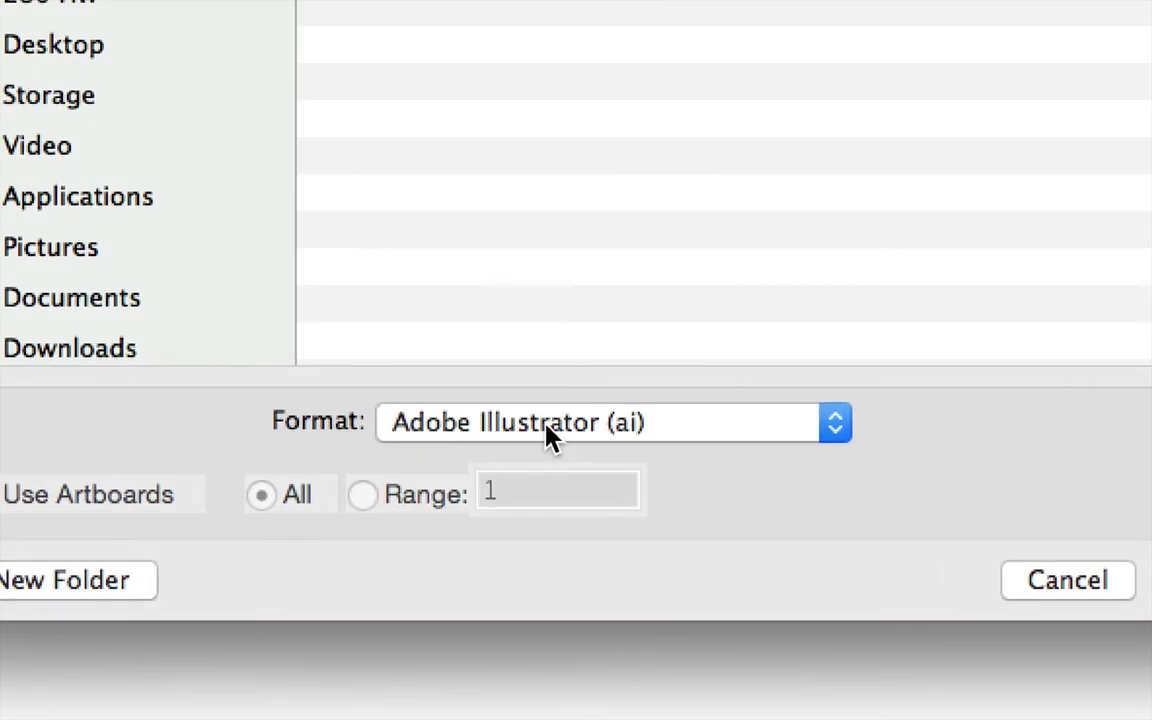
{"action": "left_click", "coordinate": [551, 443]}
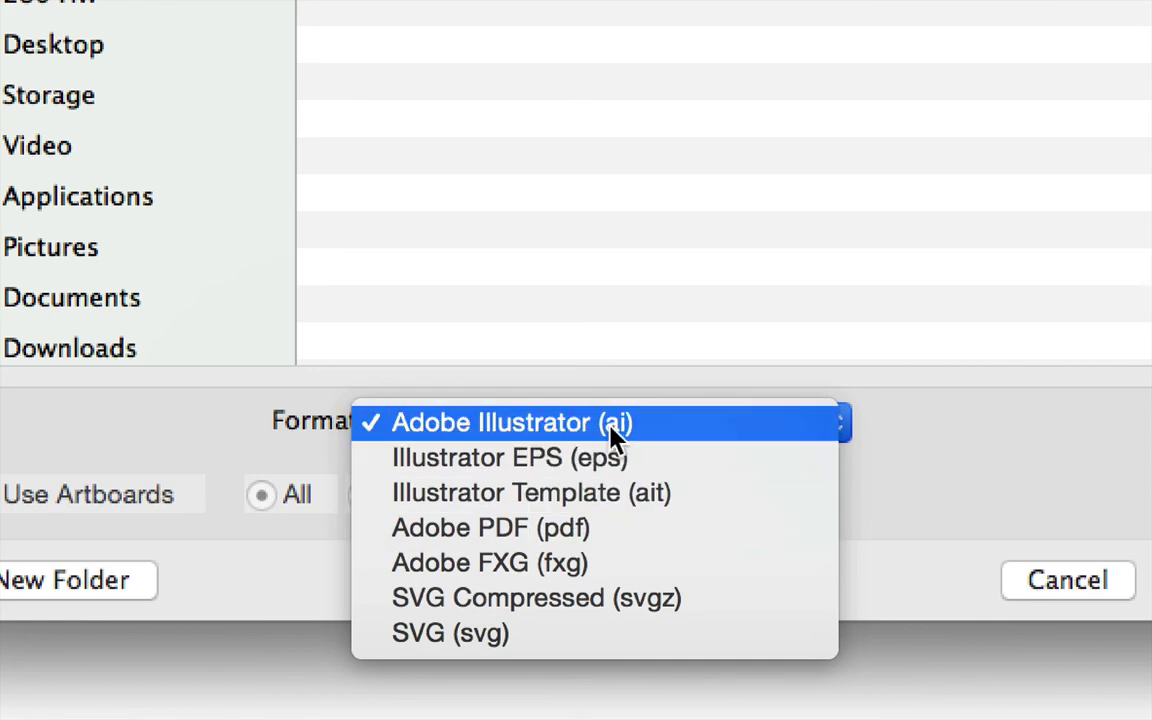
{"action": "left_click", "coordinate": [637, 437]}
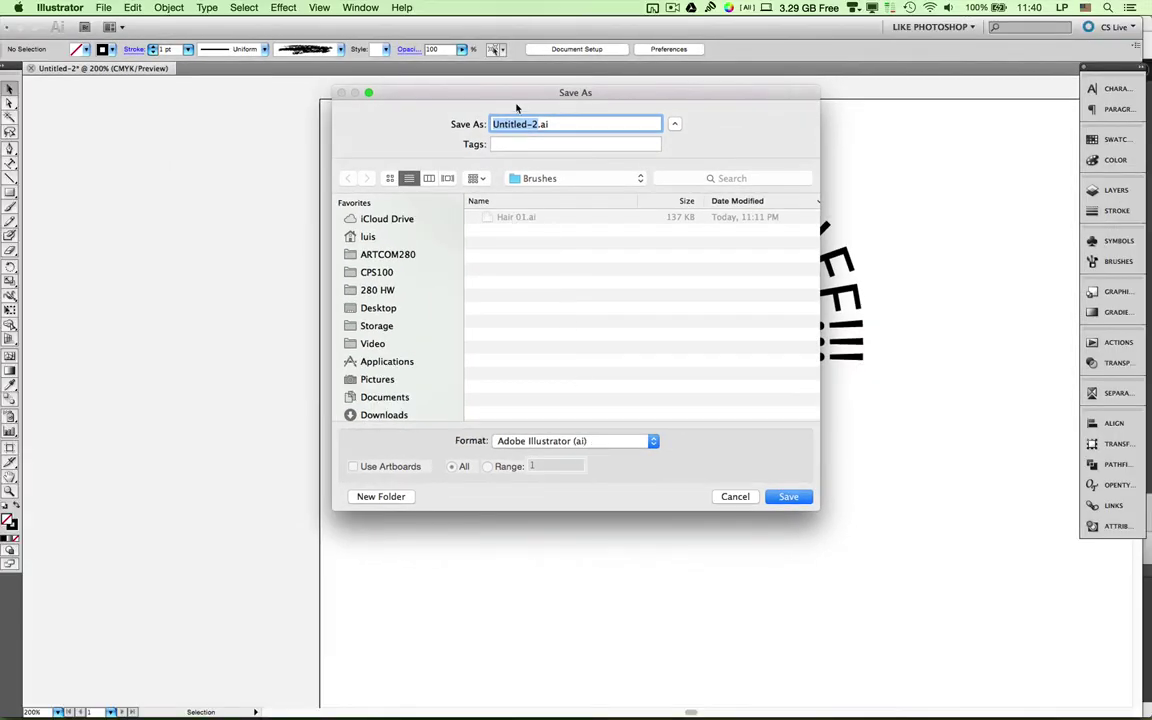
{"action": "key", "text": "Return"}
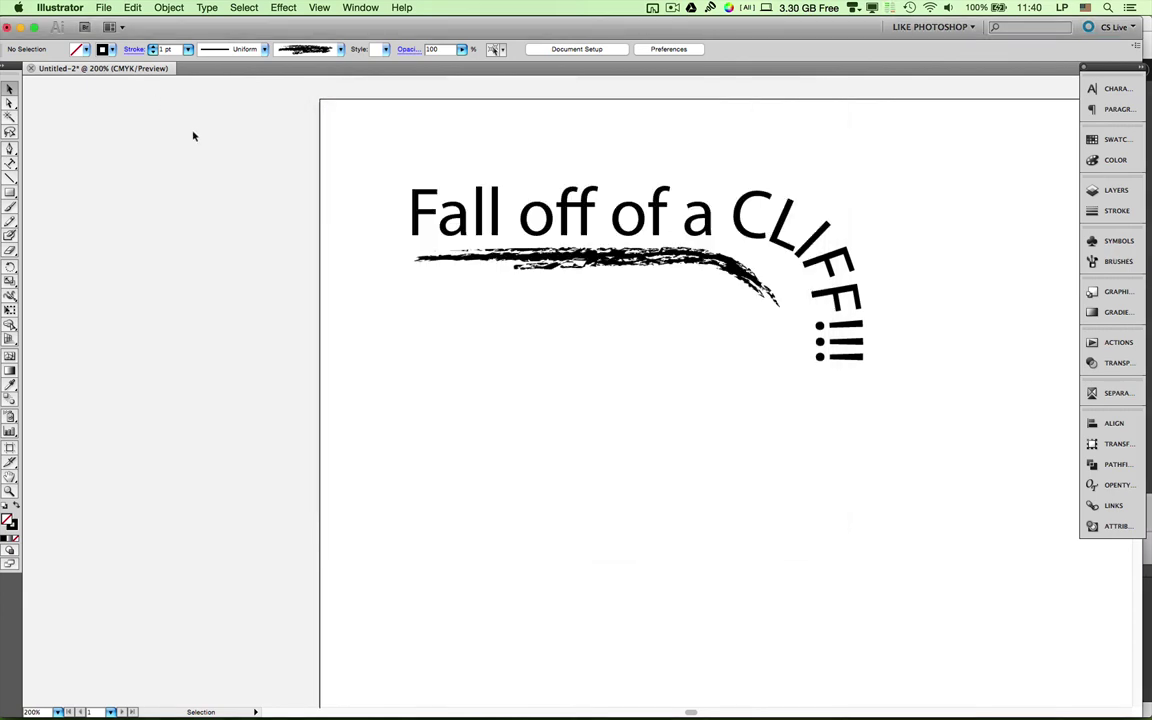
Show the file formats offered by Export, such as JPEG and Photoshop, keep PNG (png), and cancel the export.
{"action": "left_click", "coordinate": [103, 7]}
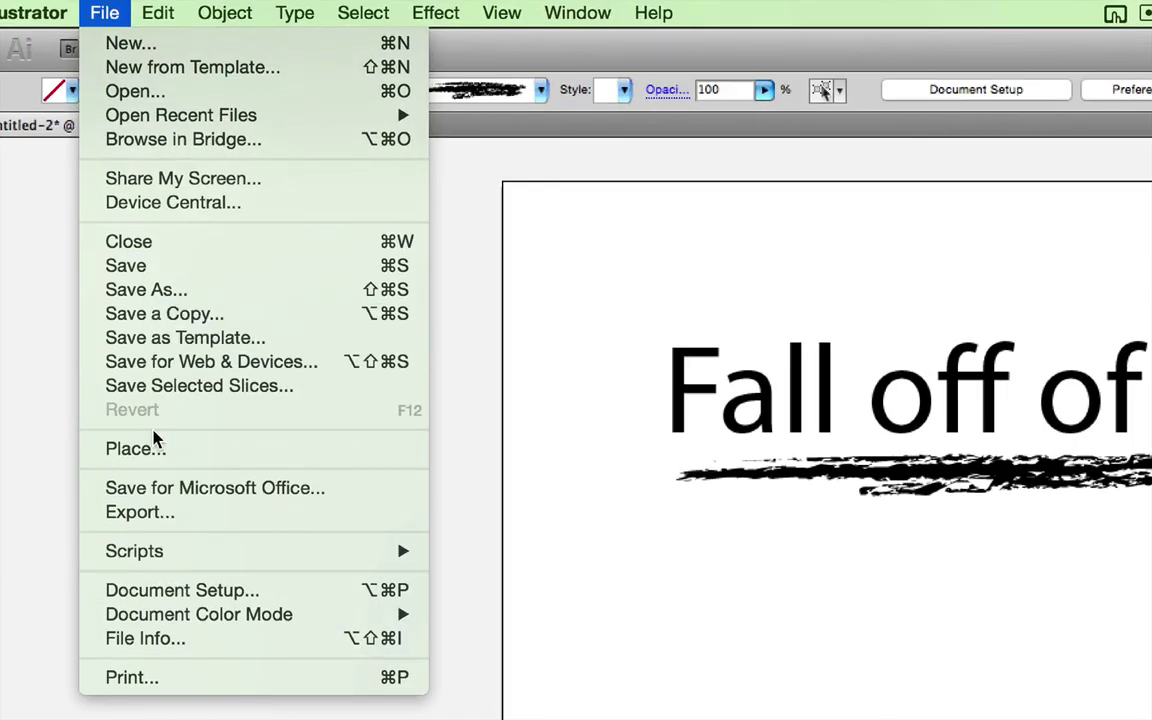
{"action": "left_click", "coordinate": [160, 512]}
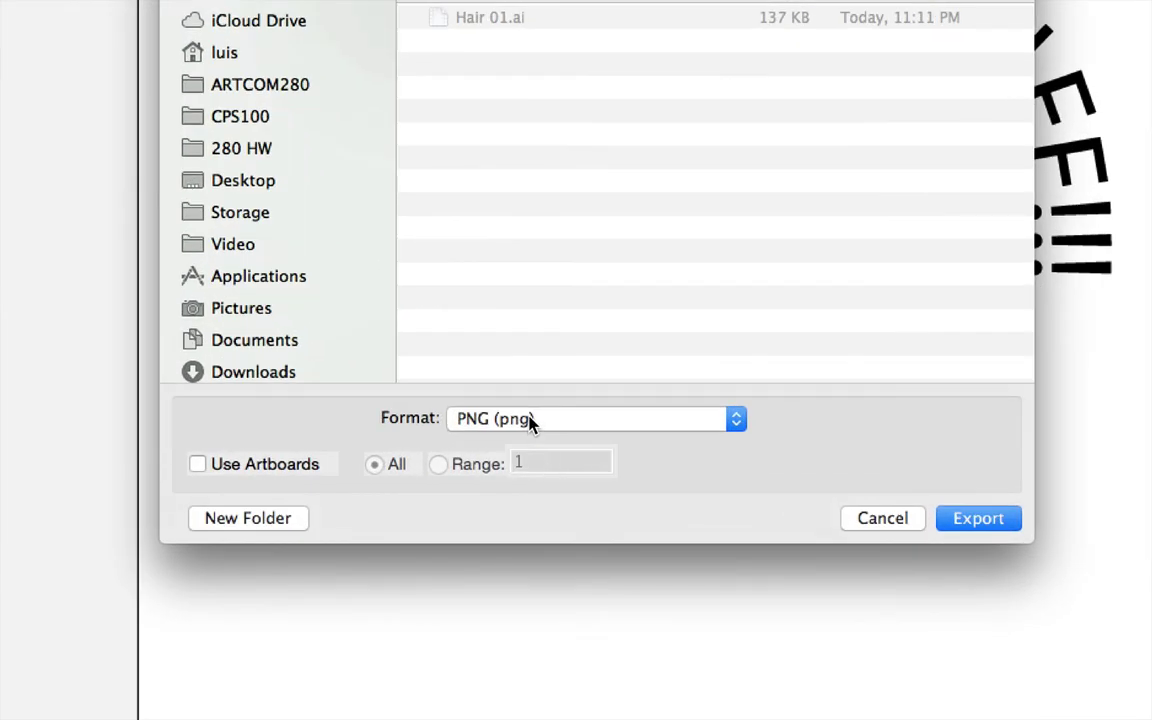
{"action": "left_click", "coordinate": [540, 442]}
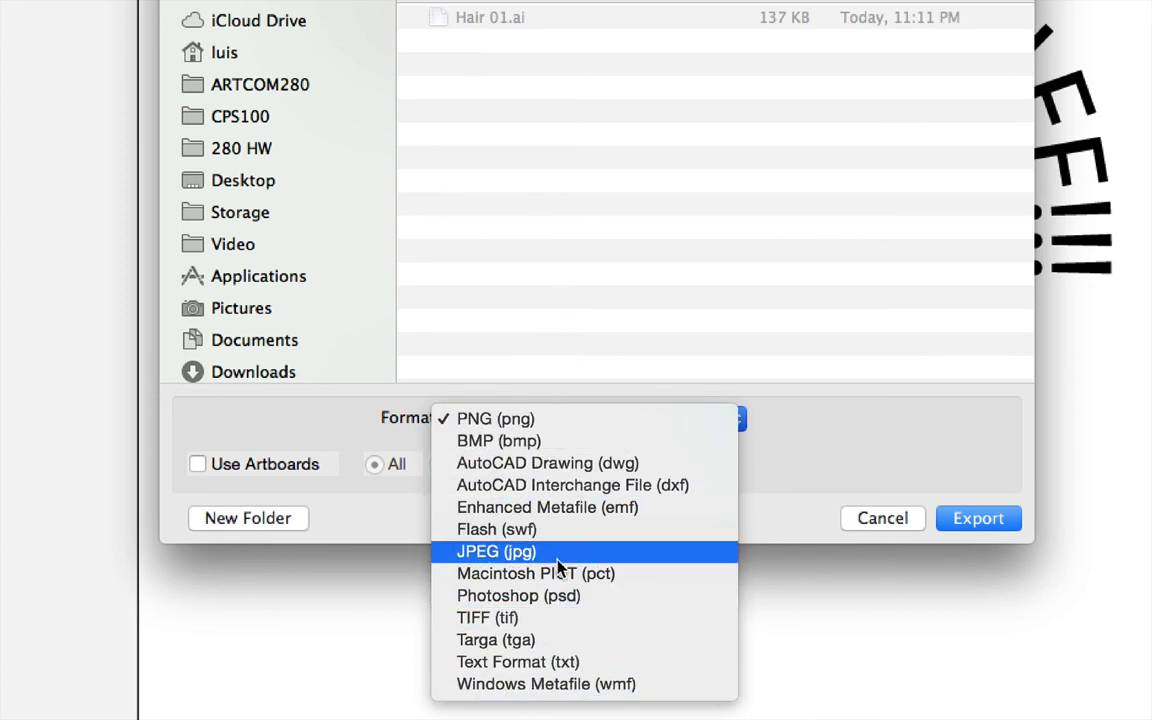
{"action": "left_click", "coordinate": [537, 424]}
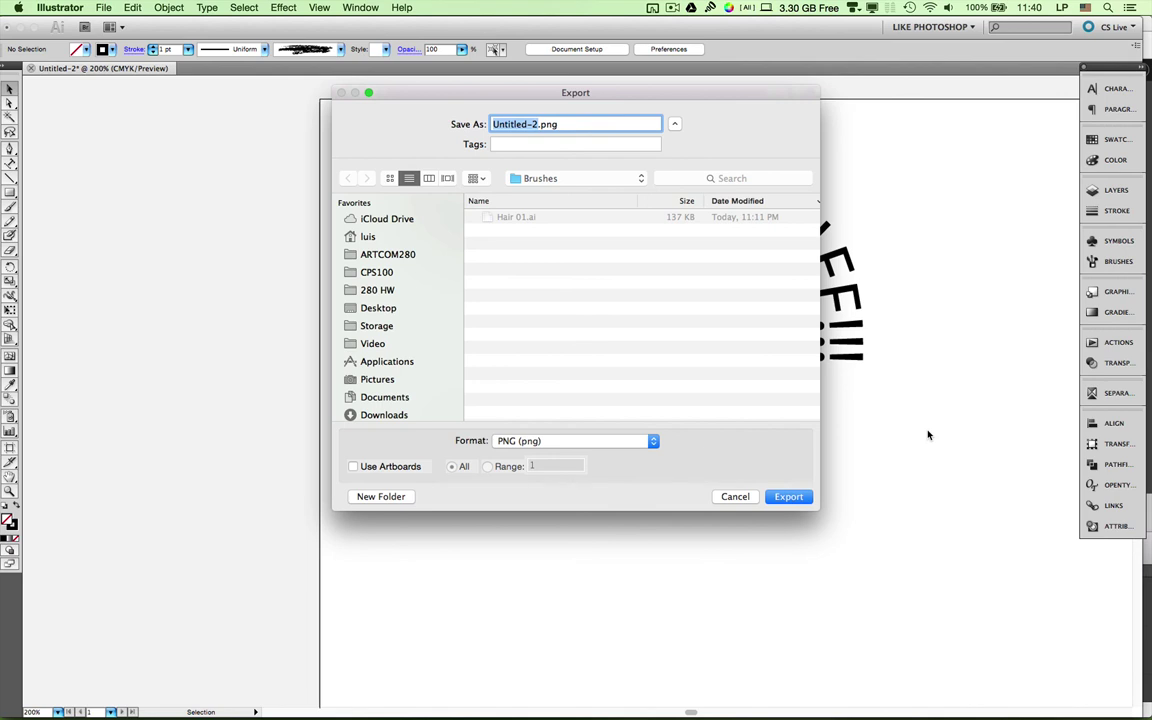
{"action": "key", "text": "Escape"}
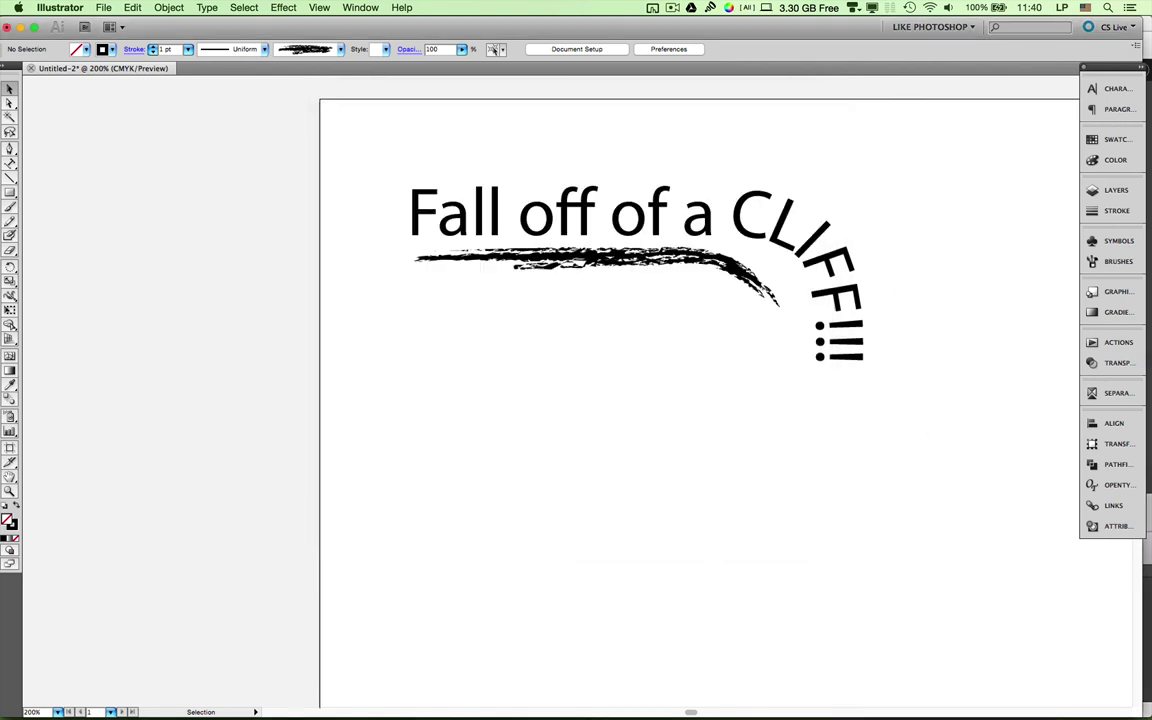